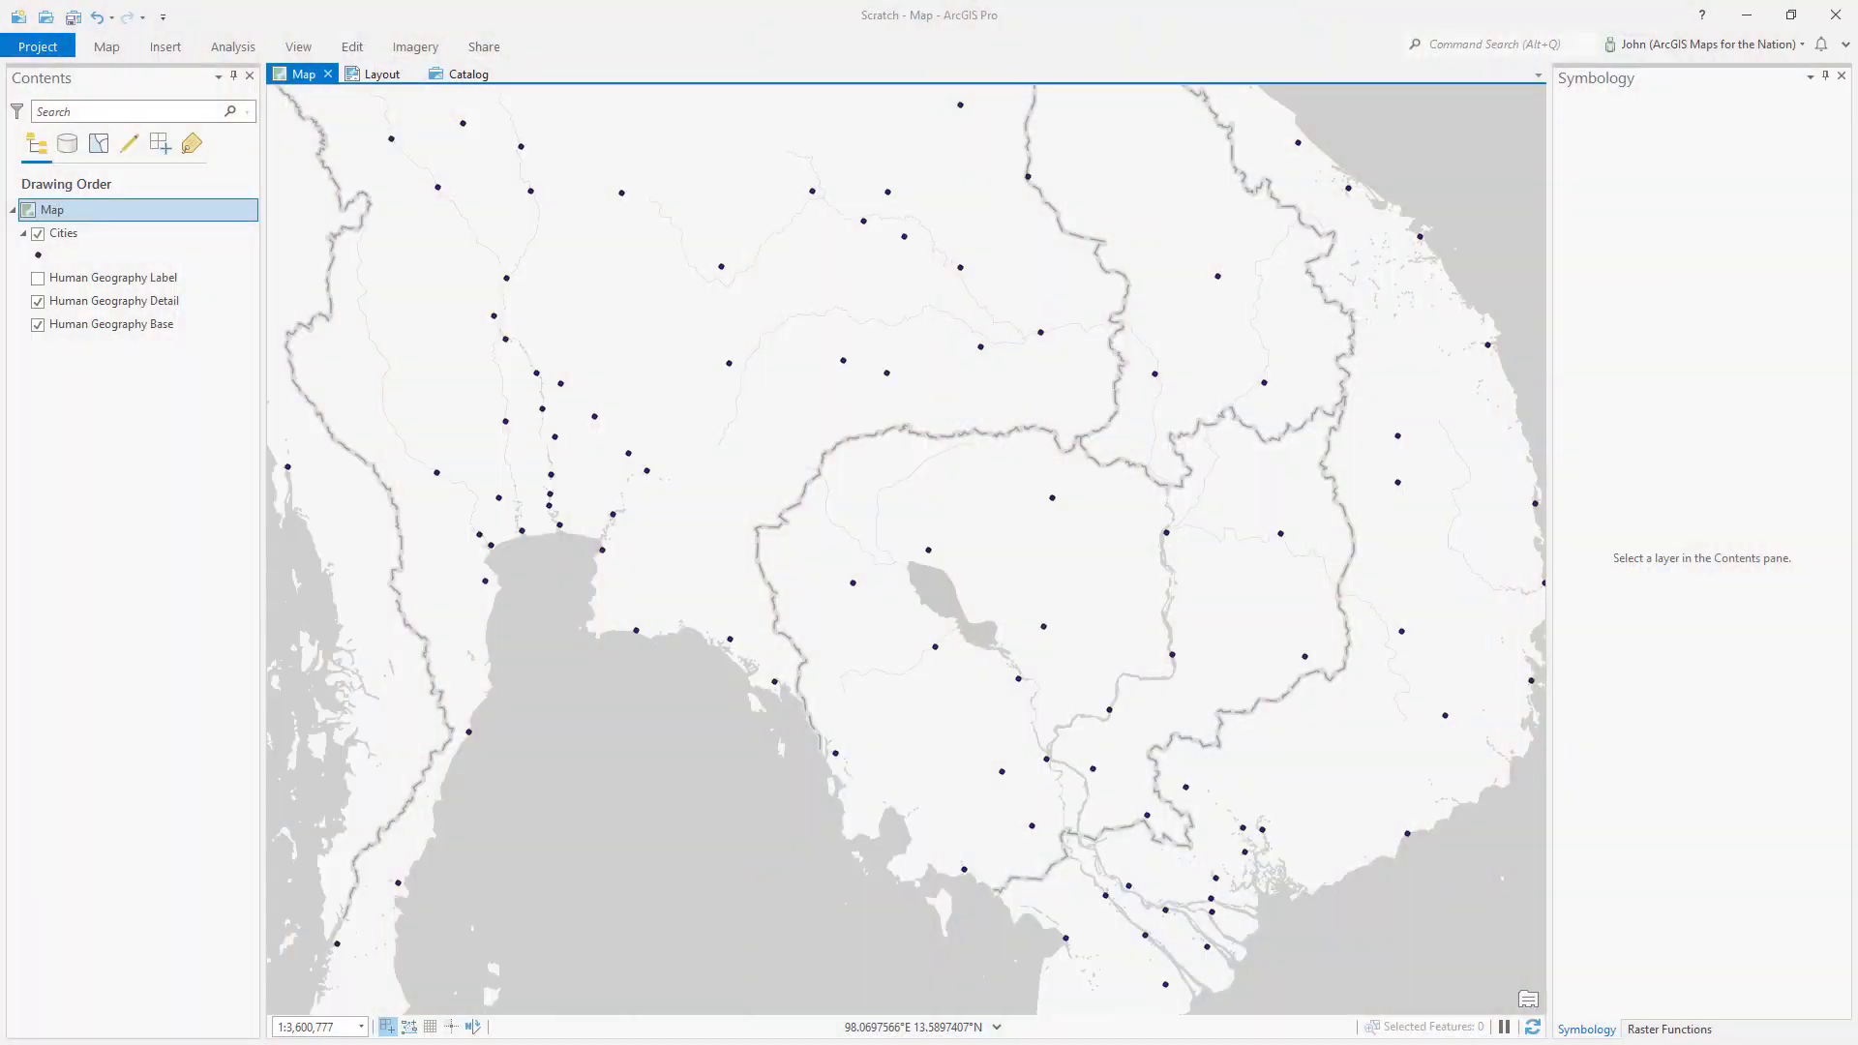
Change the Cities layer's point symbol to the Circle 1 preset from the ArcGIS 2D style.
click(37, 257)
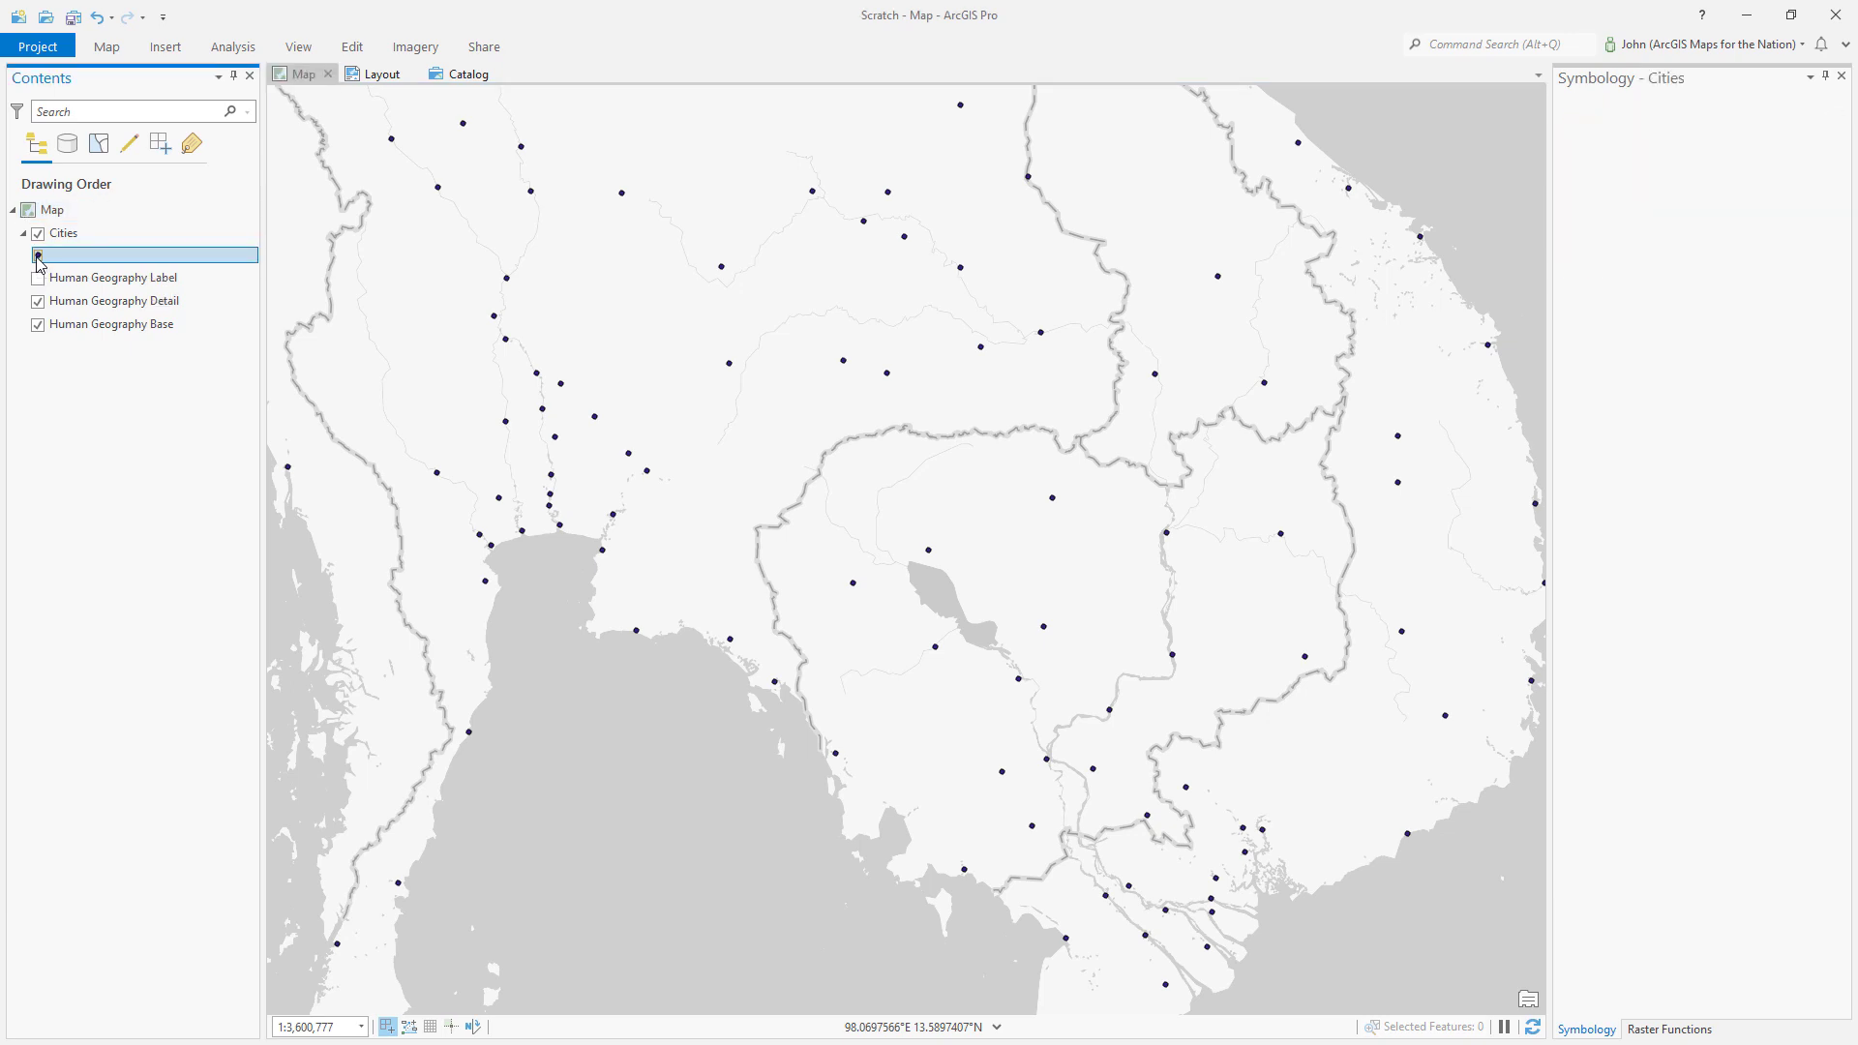
click(1575, 134)
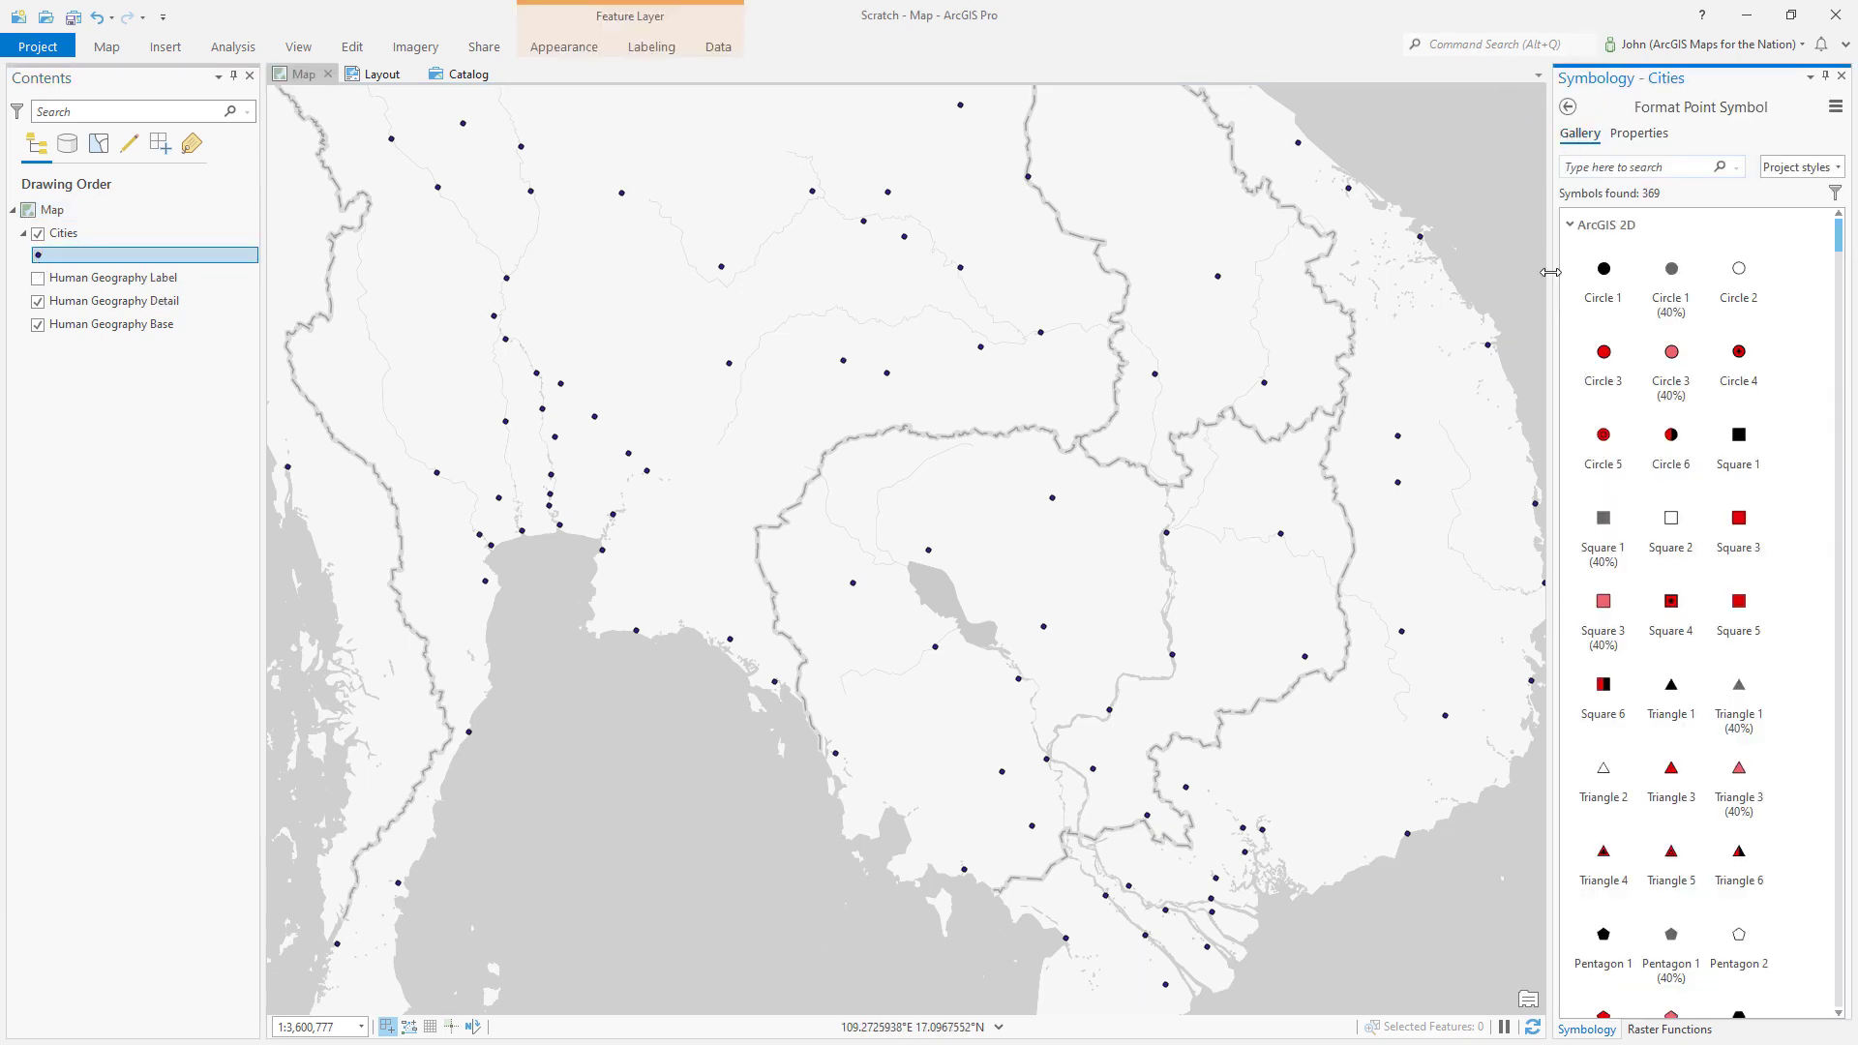
click(1604, 279)
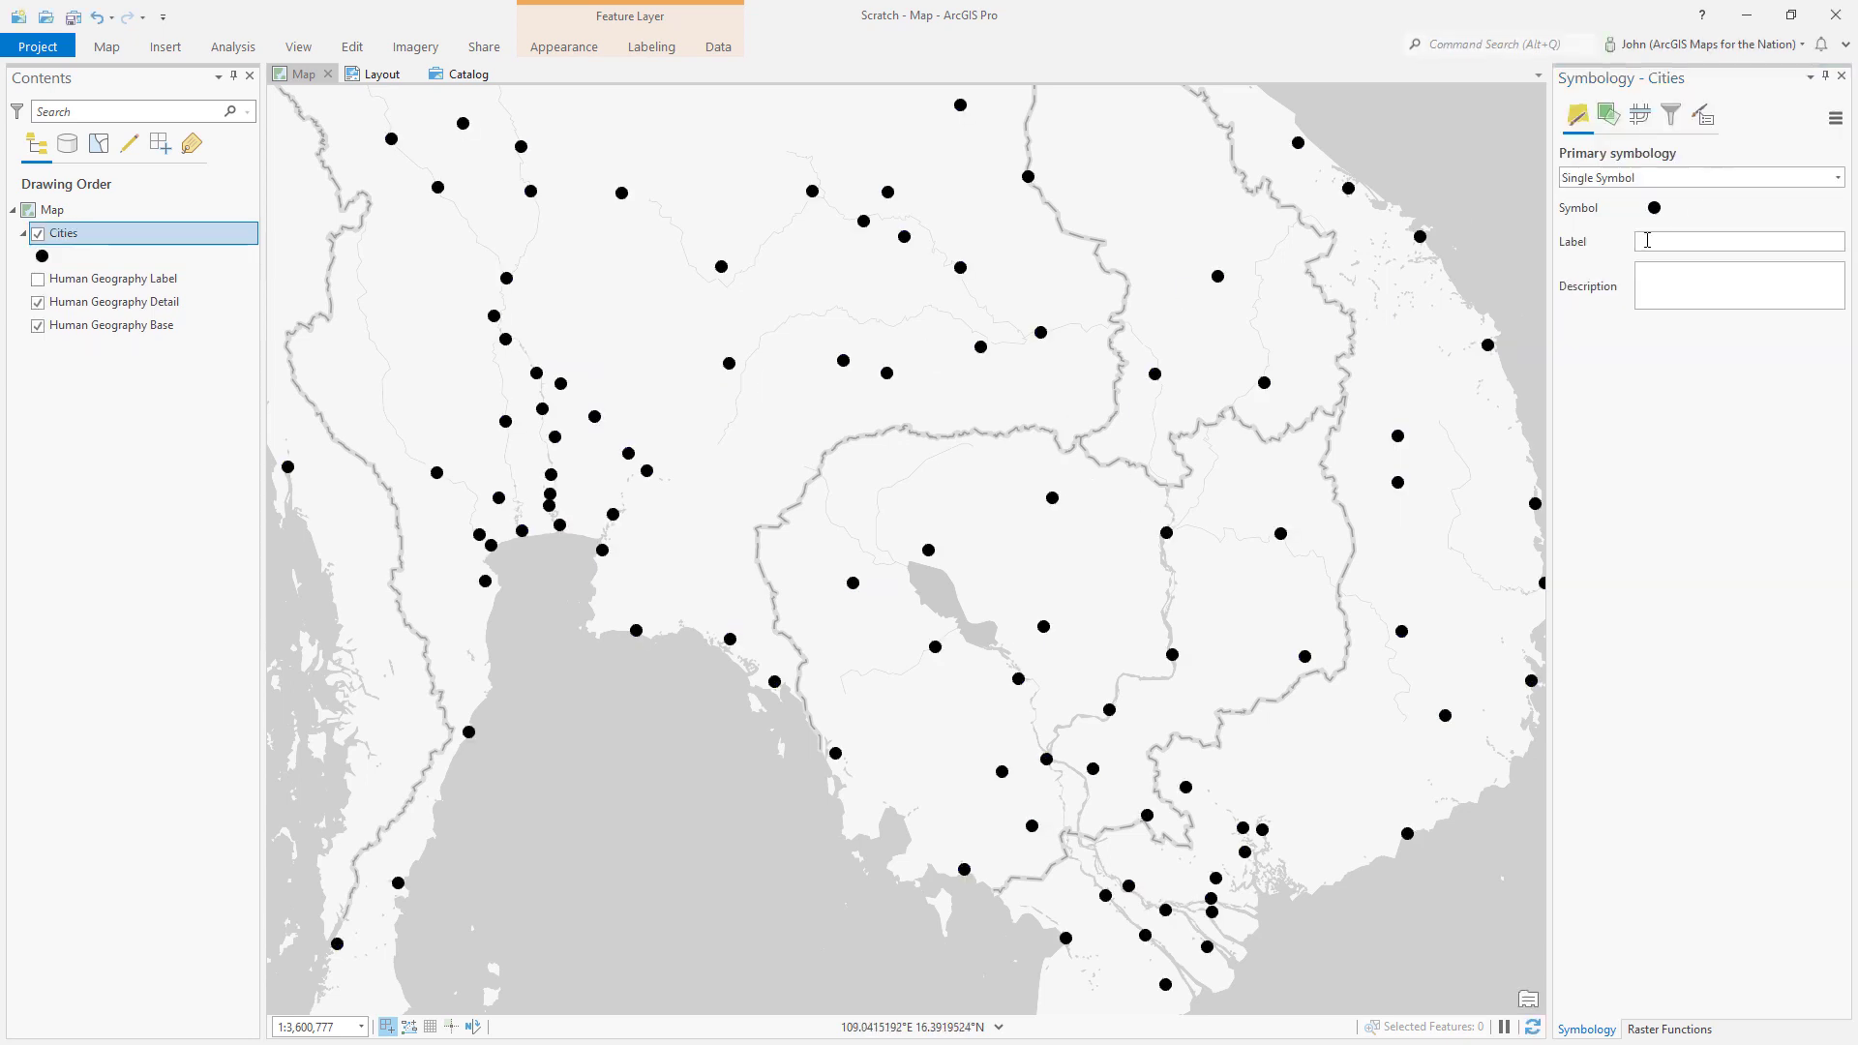
Set the Cities circle symbol's fill color to pale mint green and apply it to the map.
click(1654, 208)
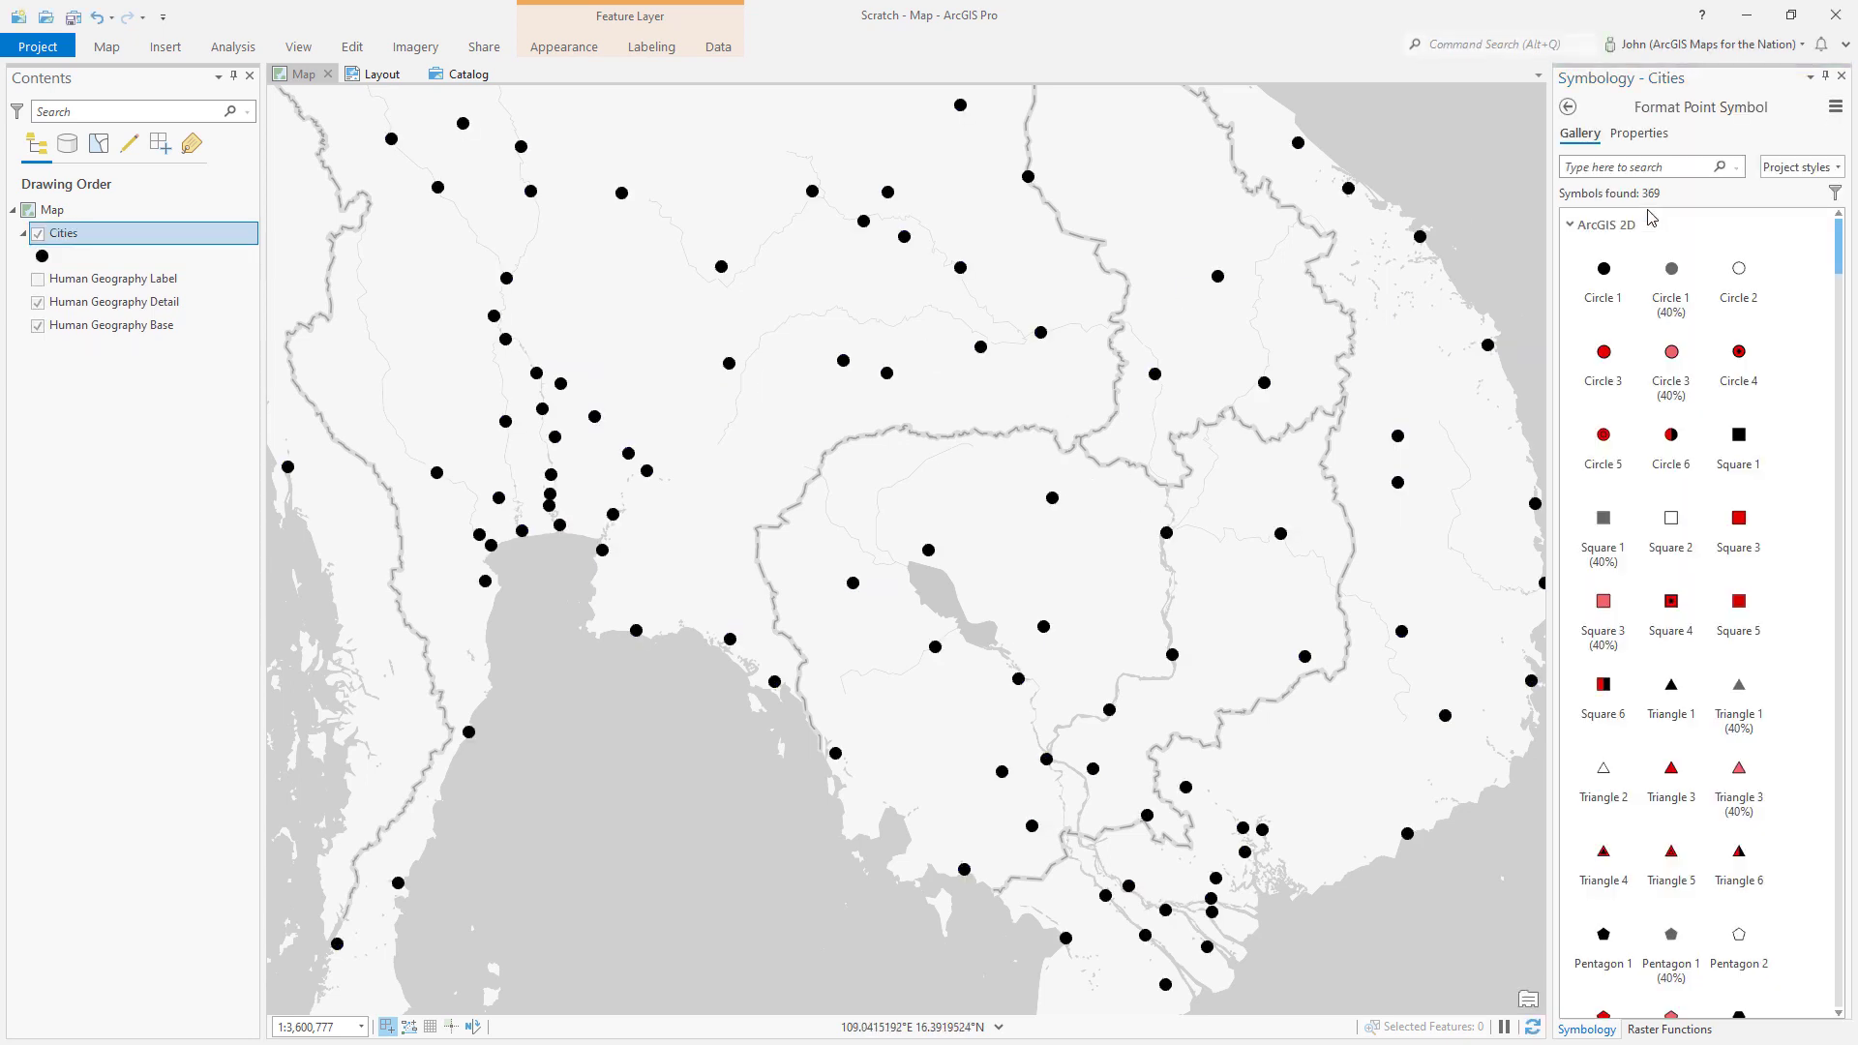
click(1638, 135)
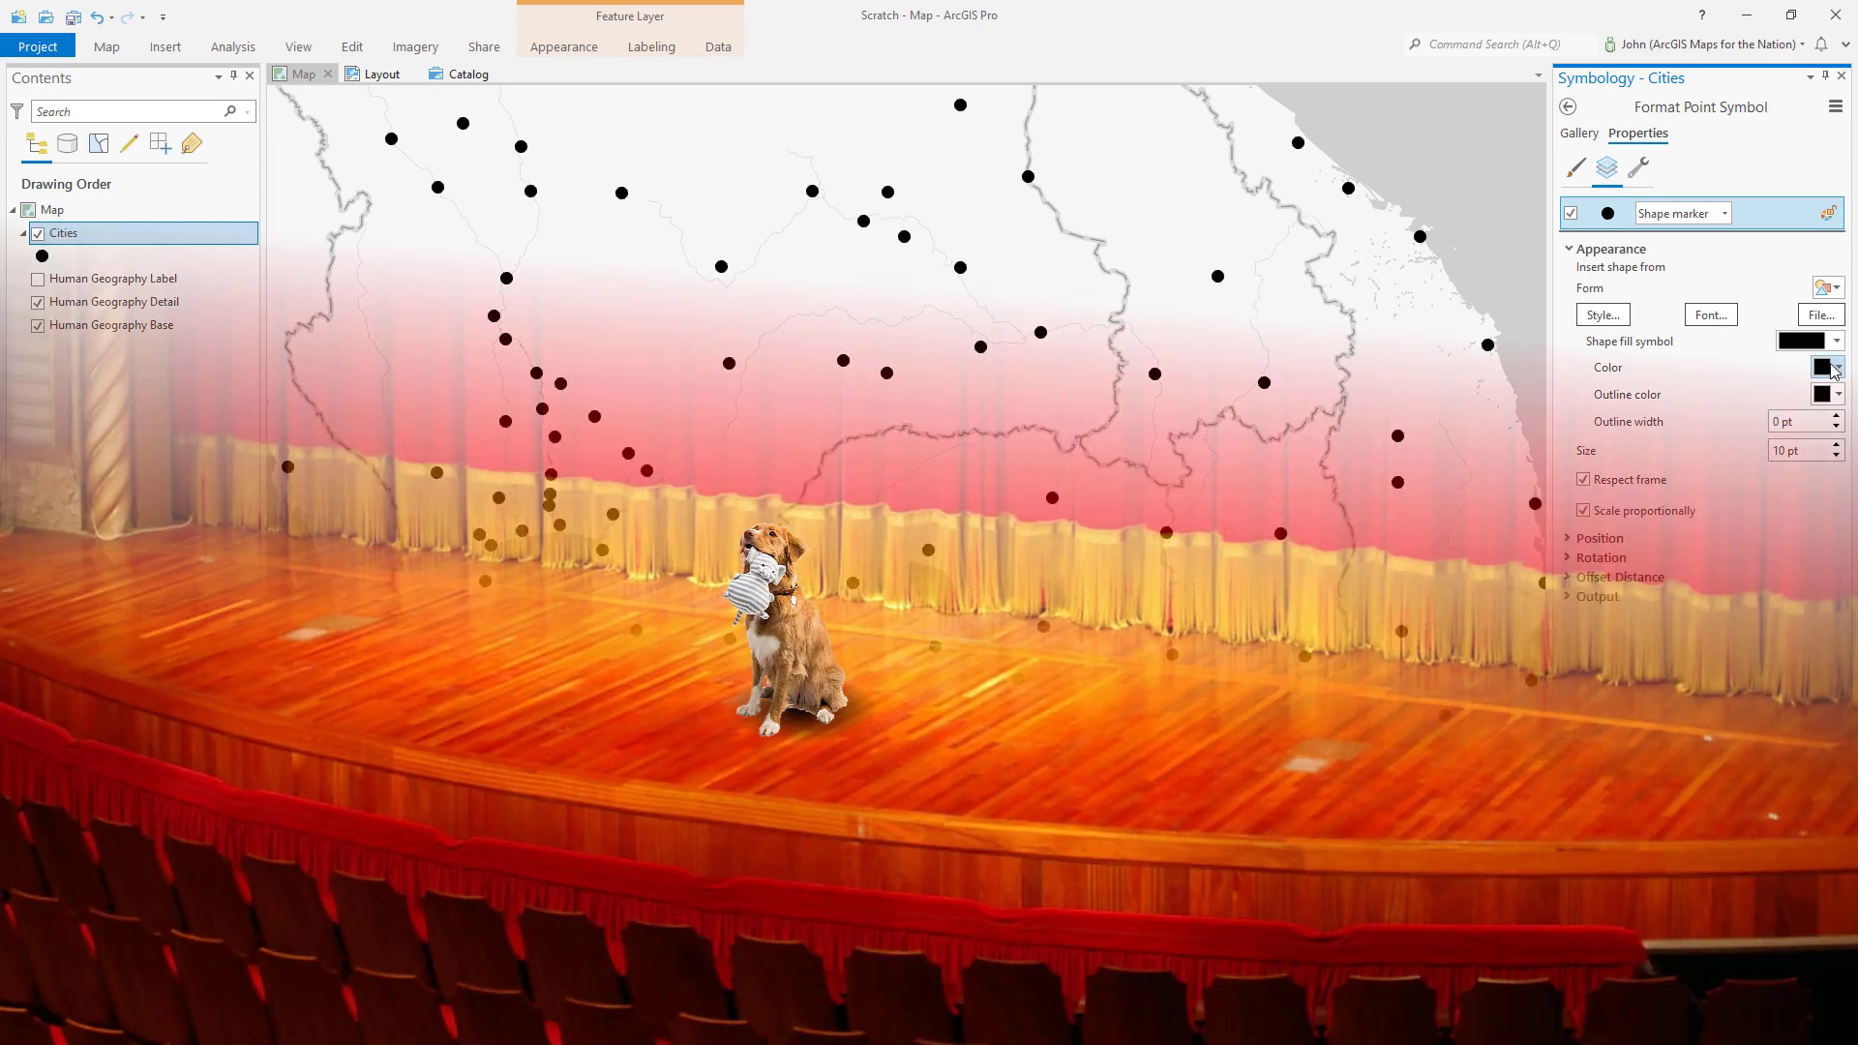
click(1836, 369)
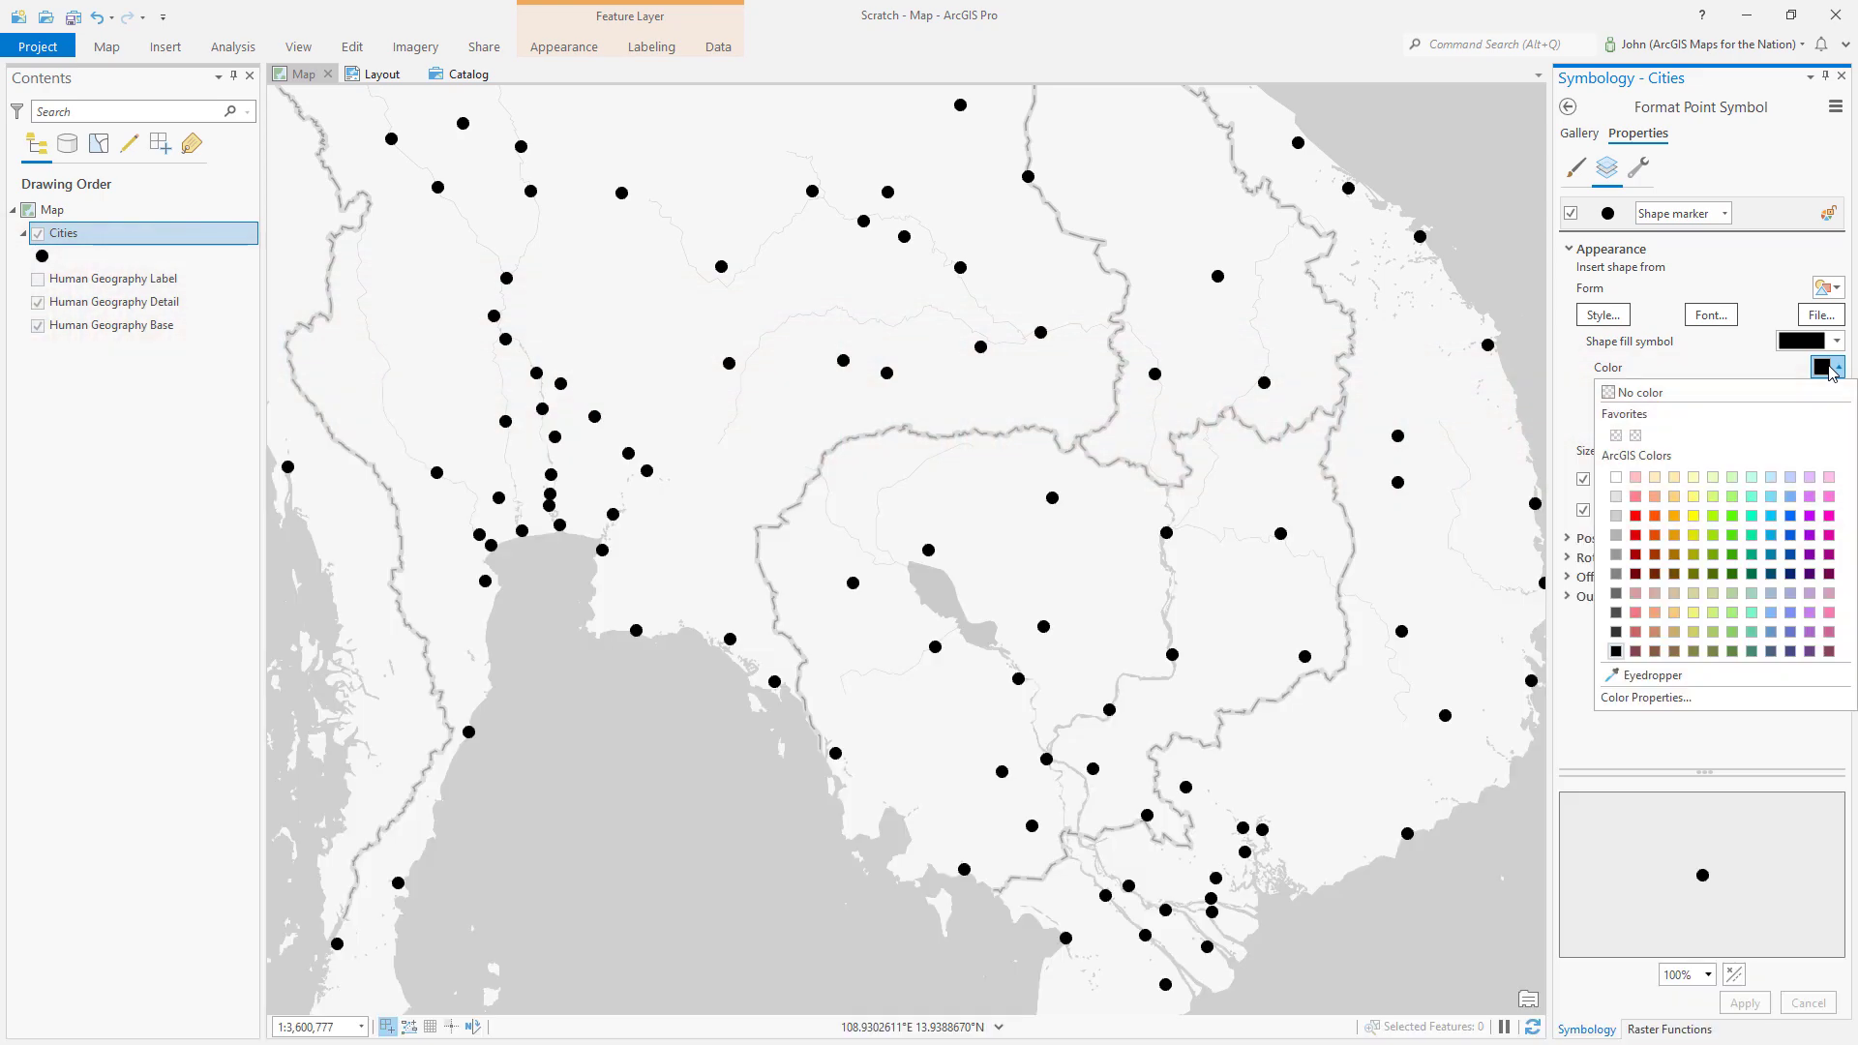
click(1752, 478)
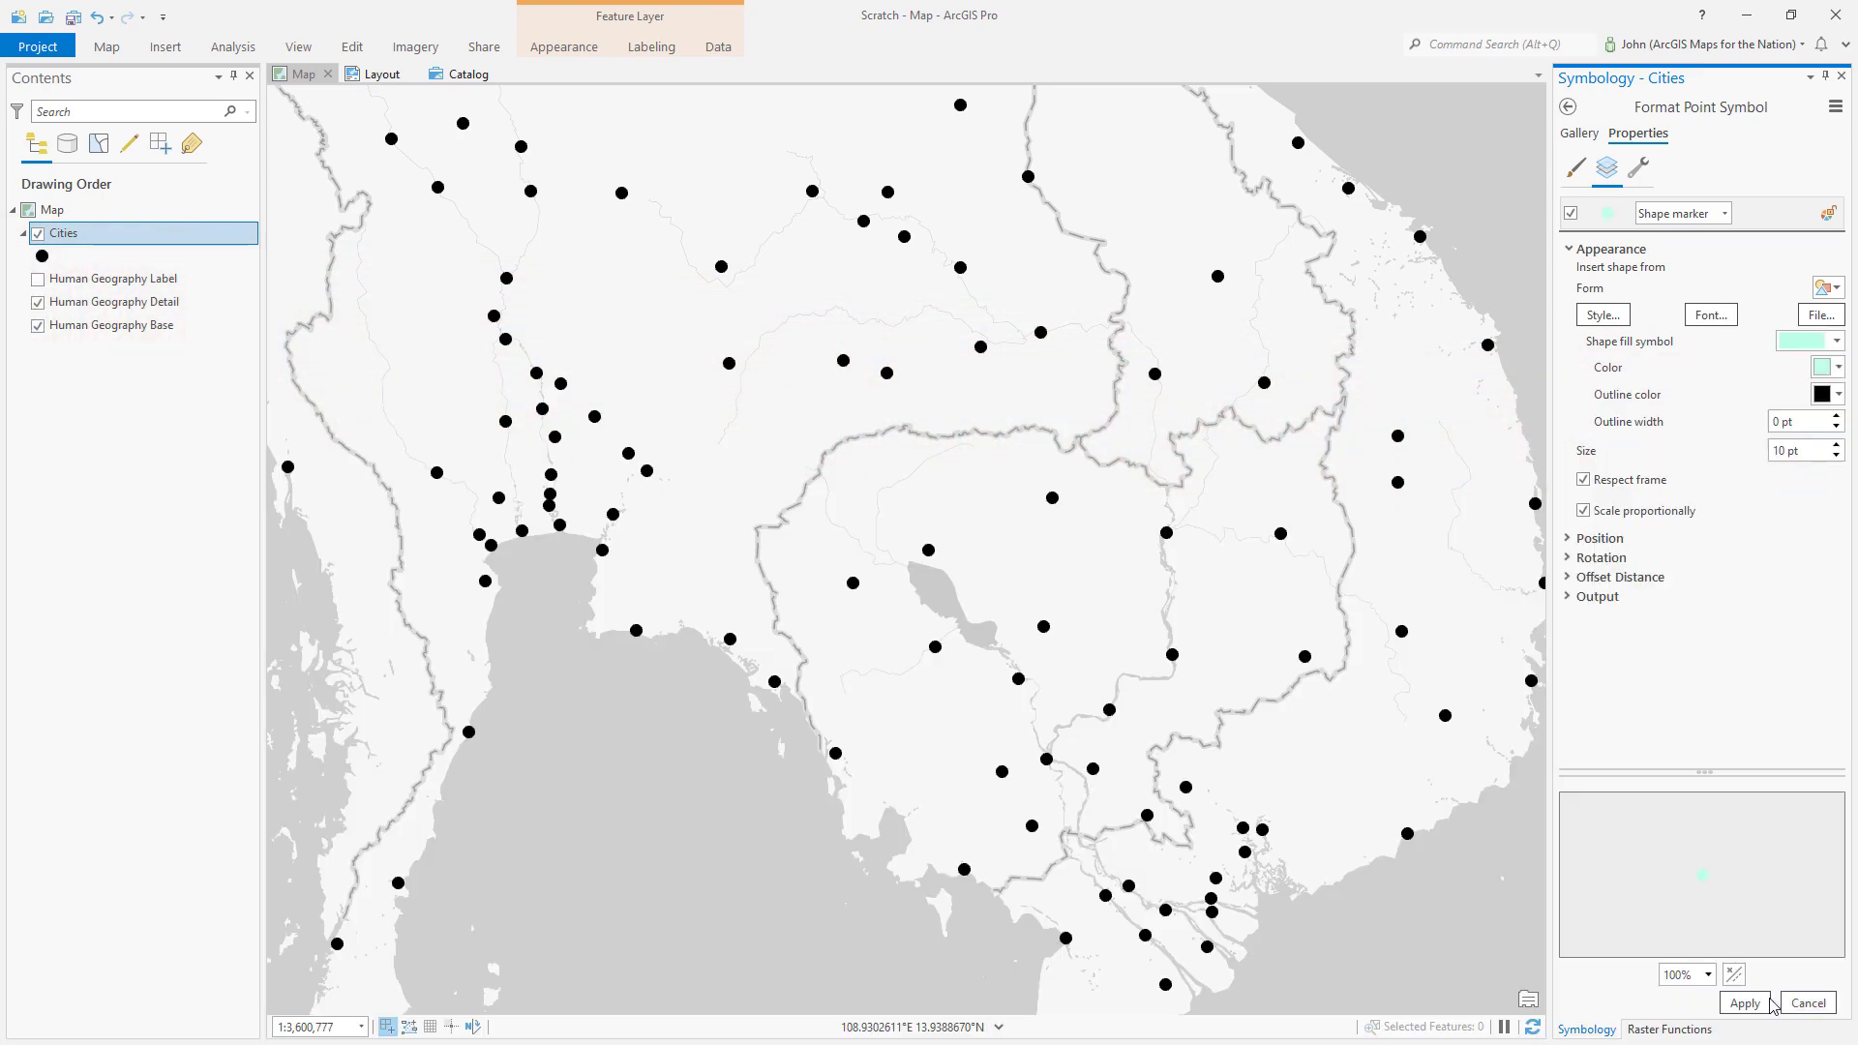
click(1747, 1004)
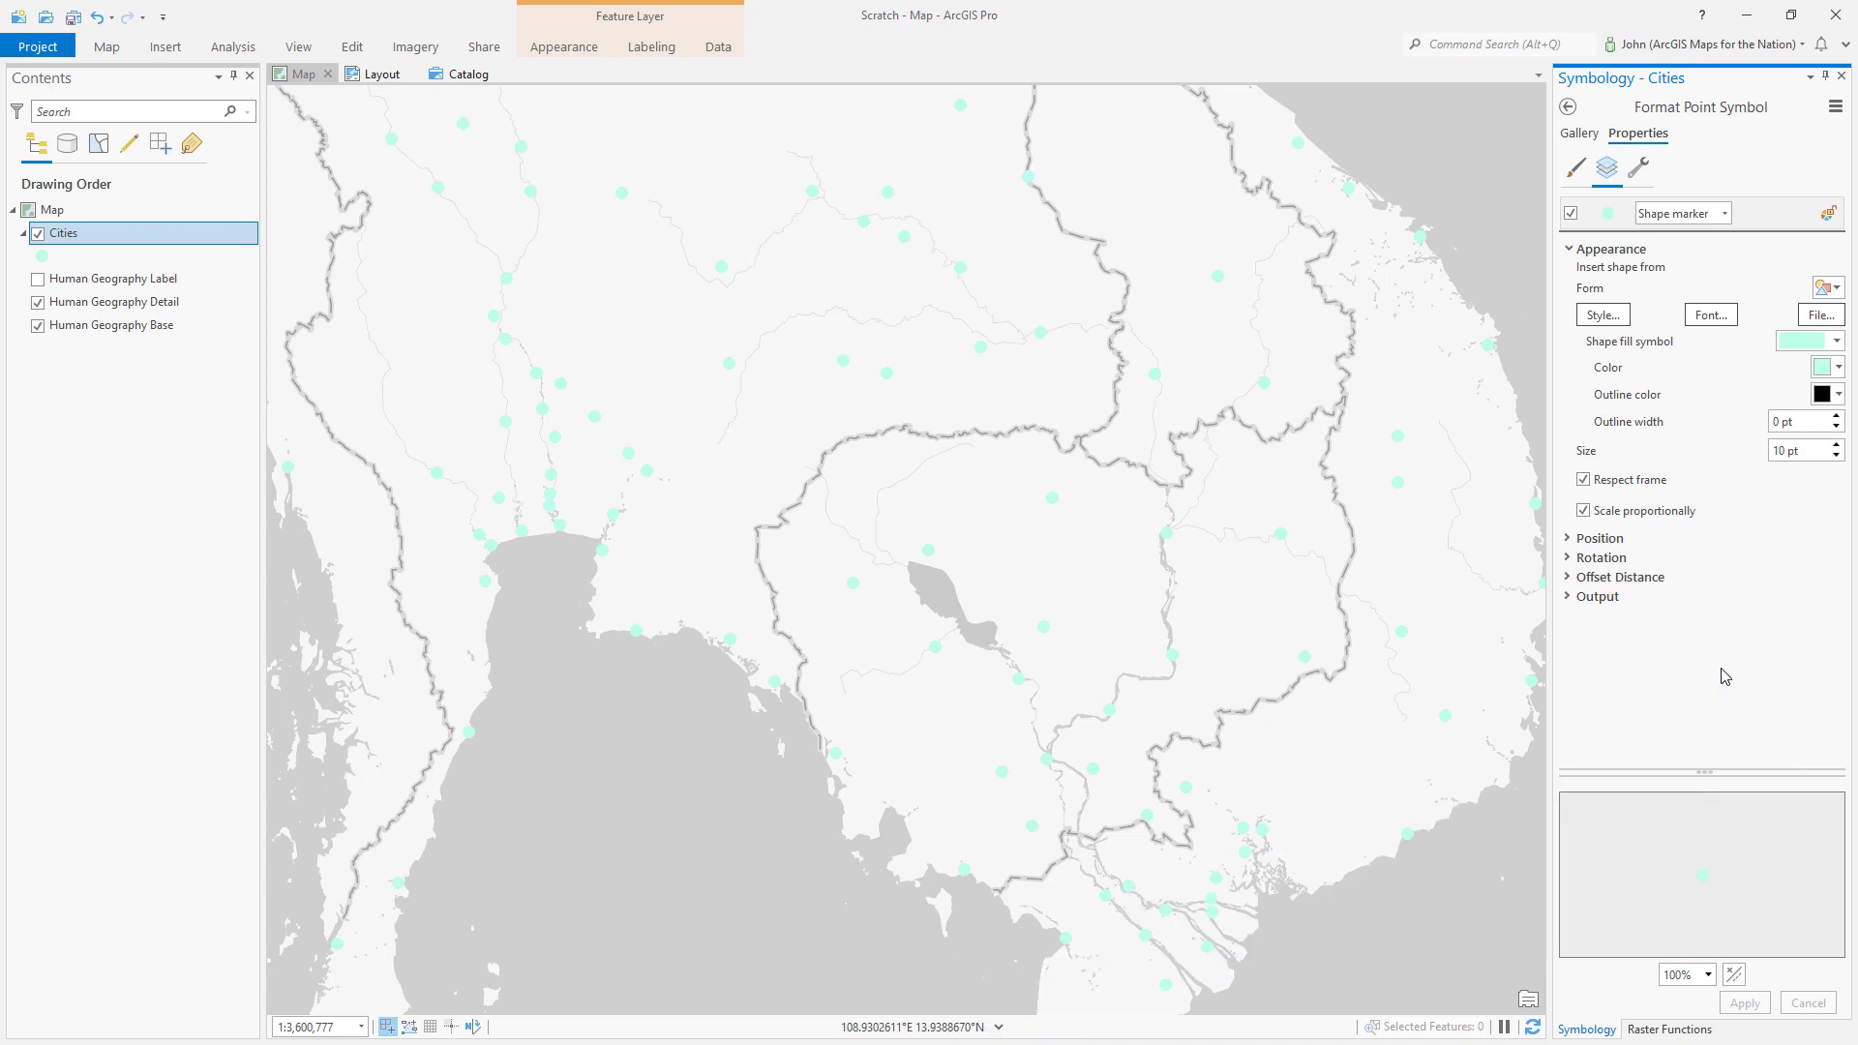
Duplicate the mint shape marker layer within the Cities symbol's structure and return to the symbol layer settings.
click(1778, 217)
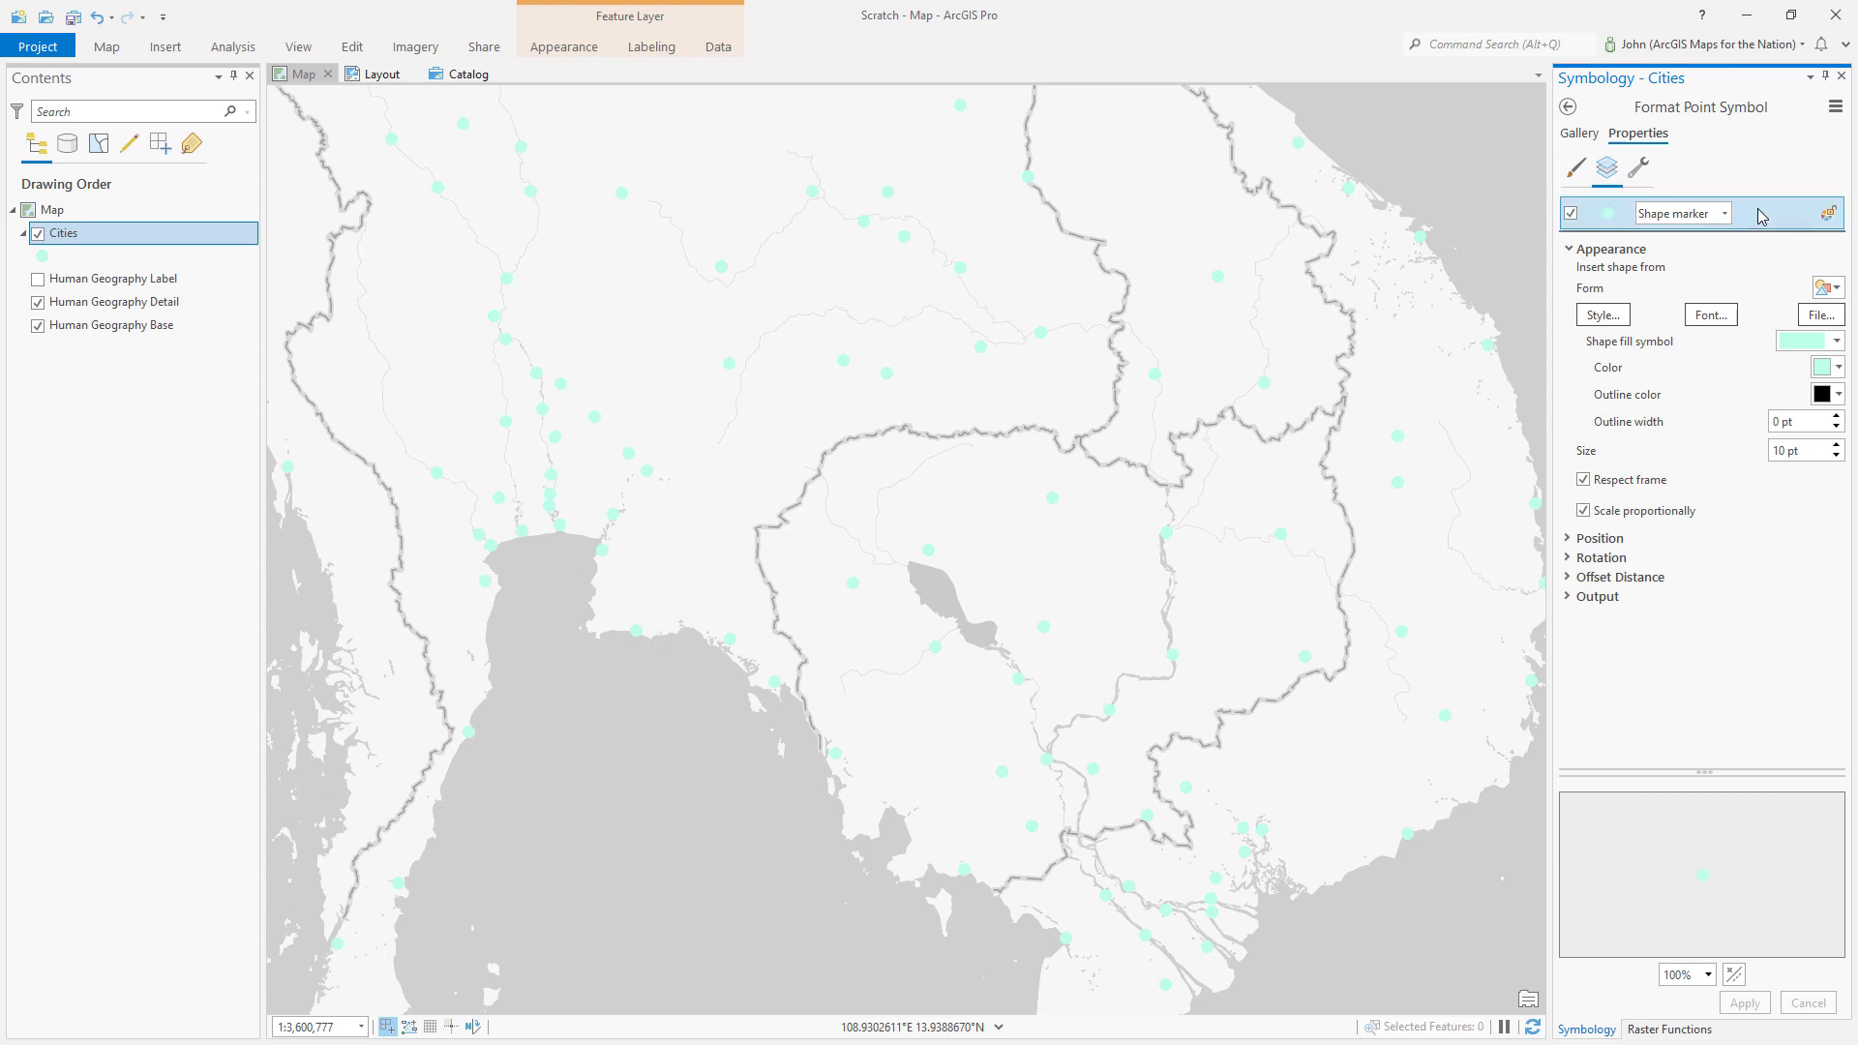
click(1639, 170)
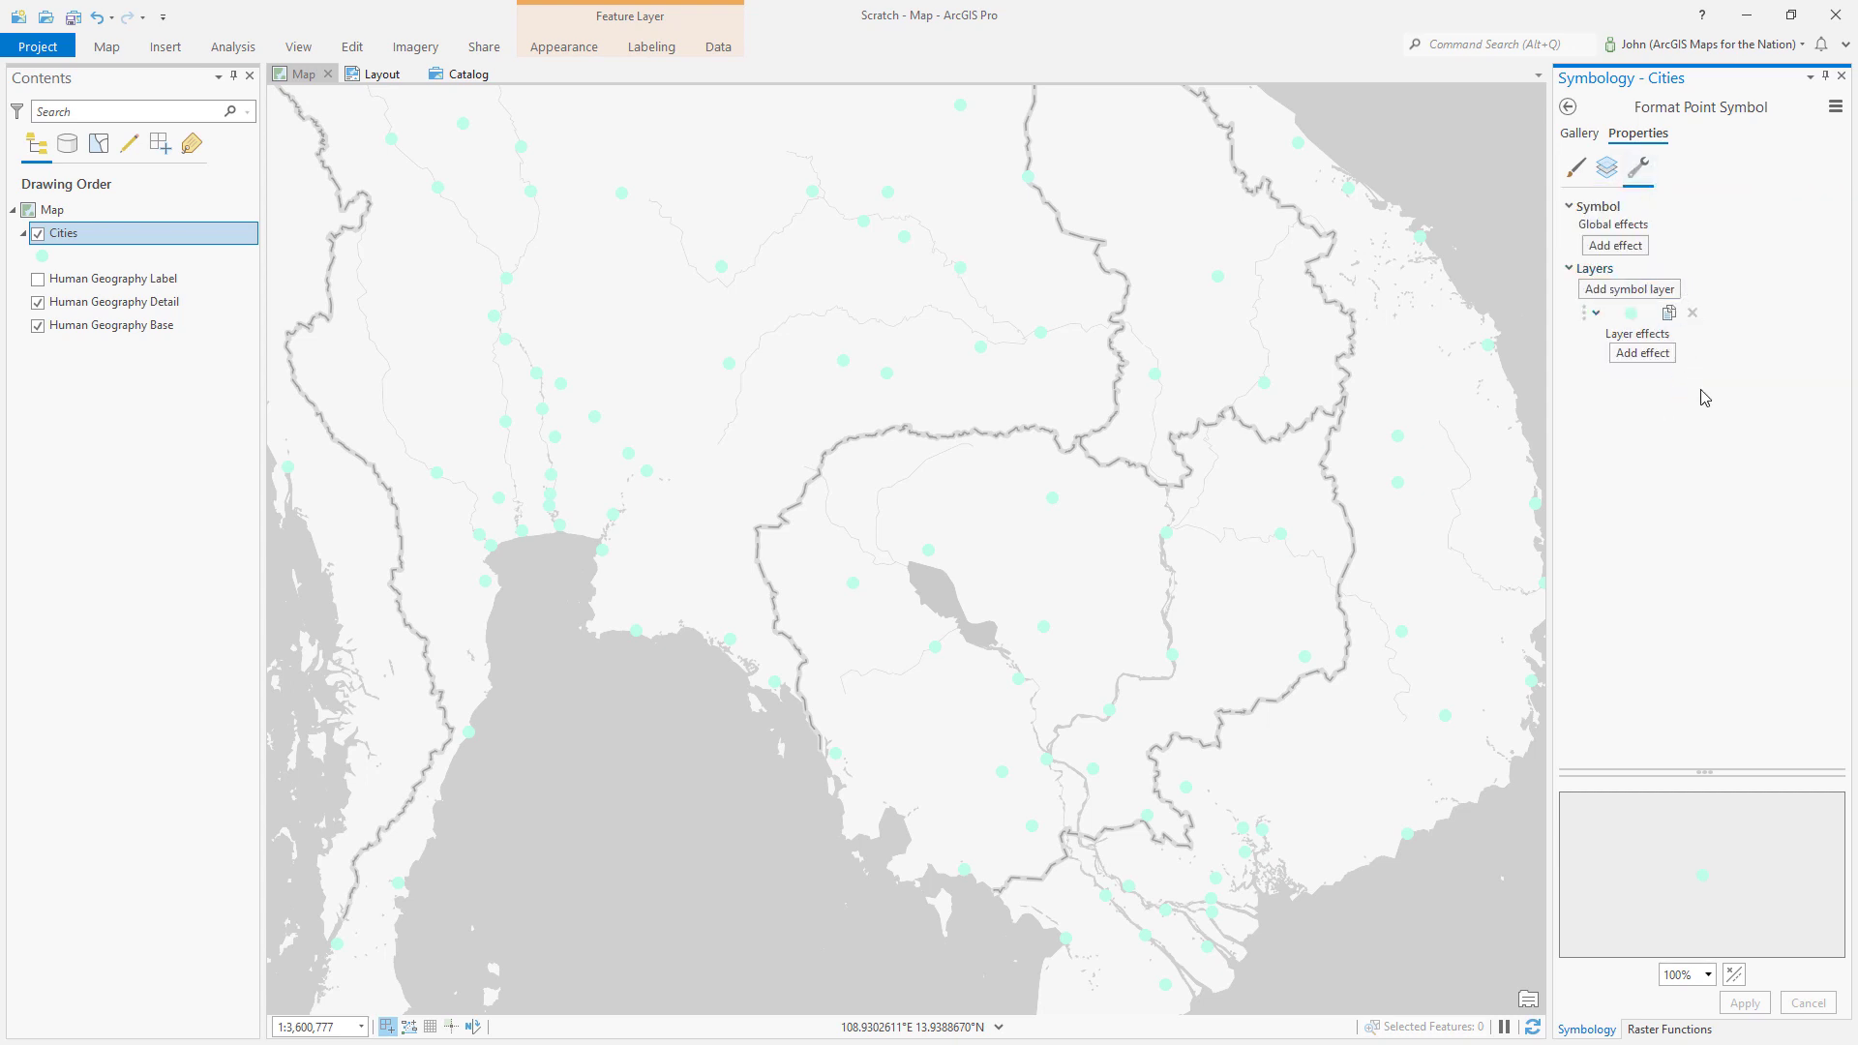
click(1669, 315)
click(1608, 171)
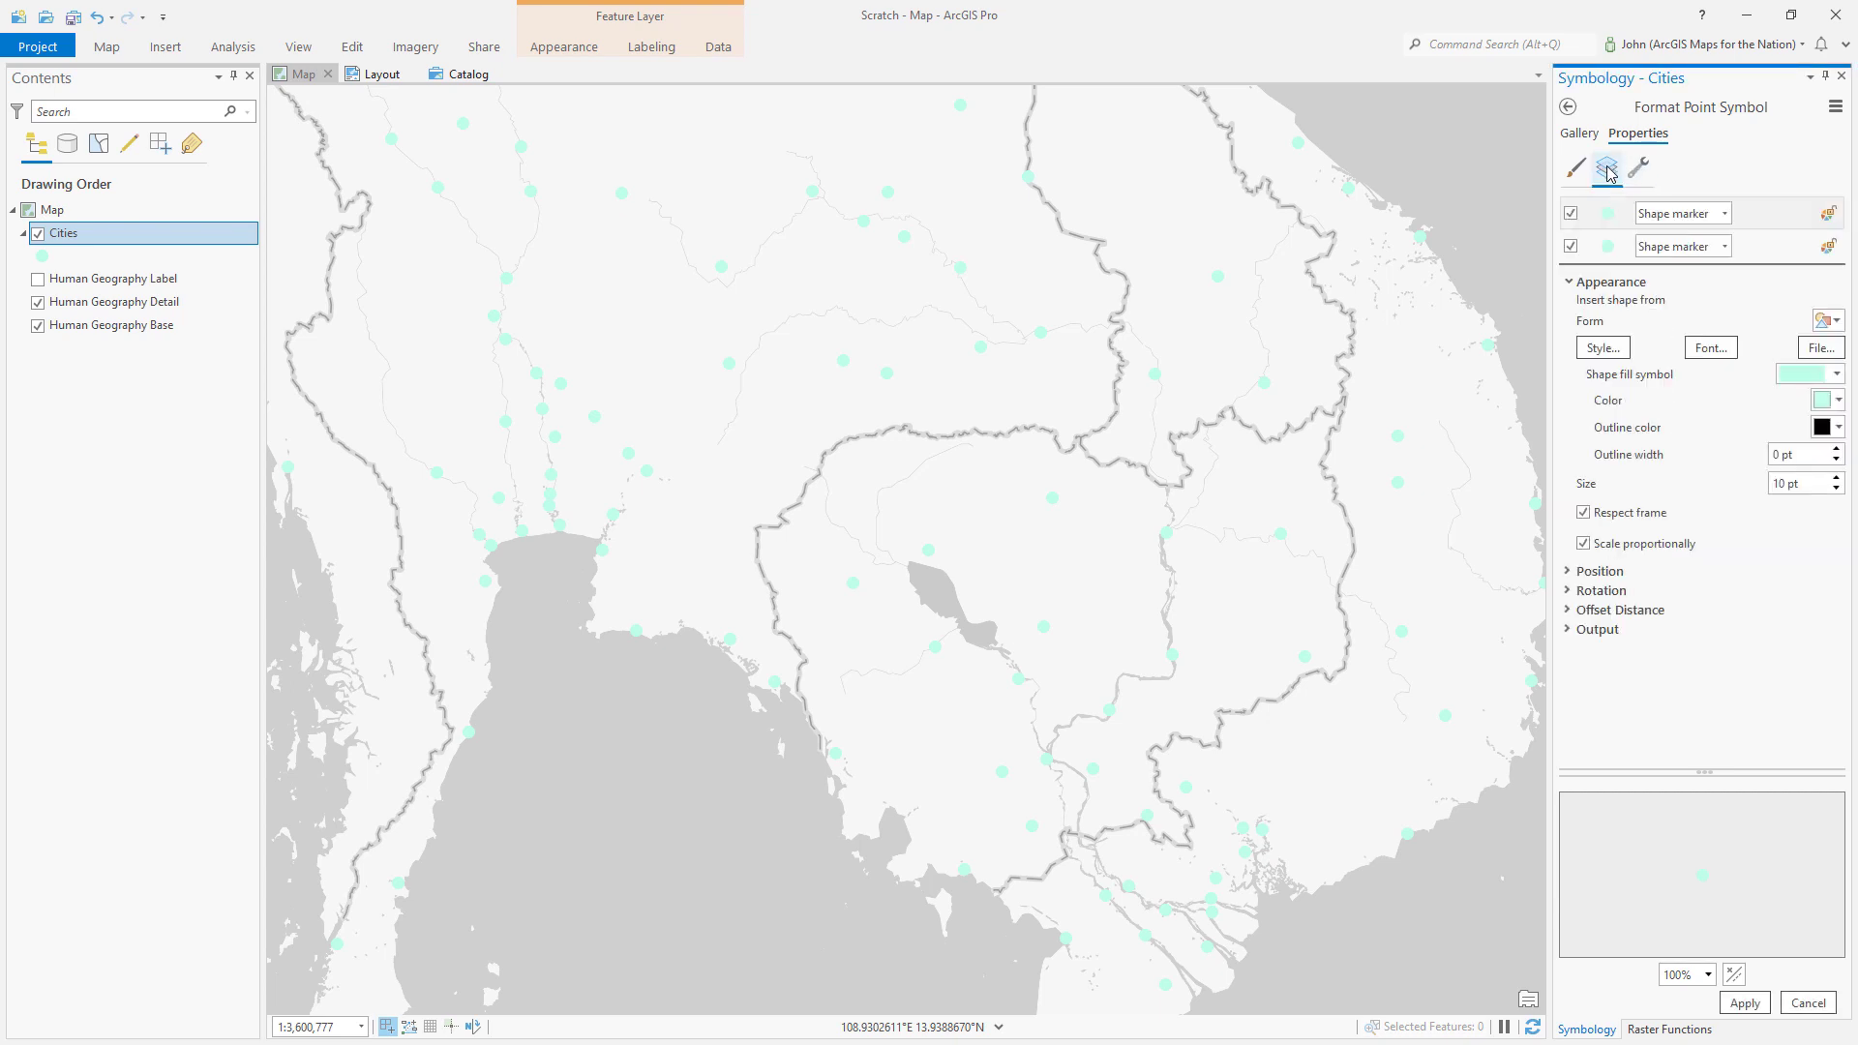
Fill the upper shape marker with the linear gradient polygon symbol and apply it.
click(1805, 225)
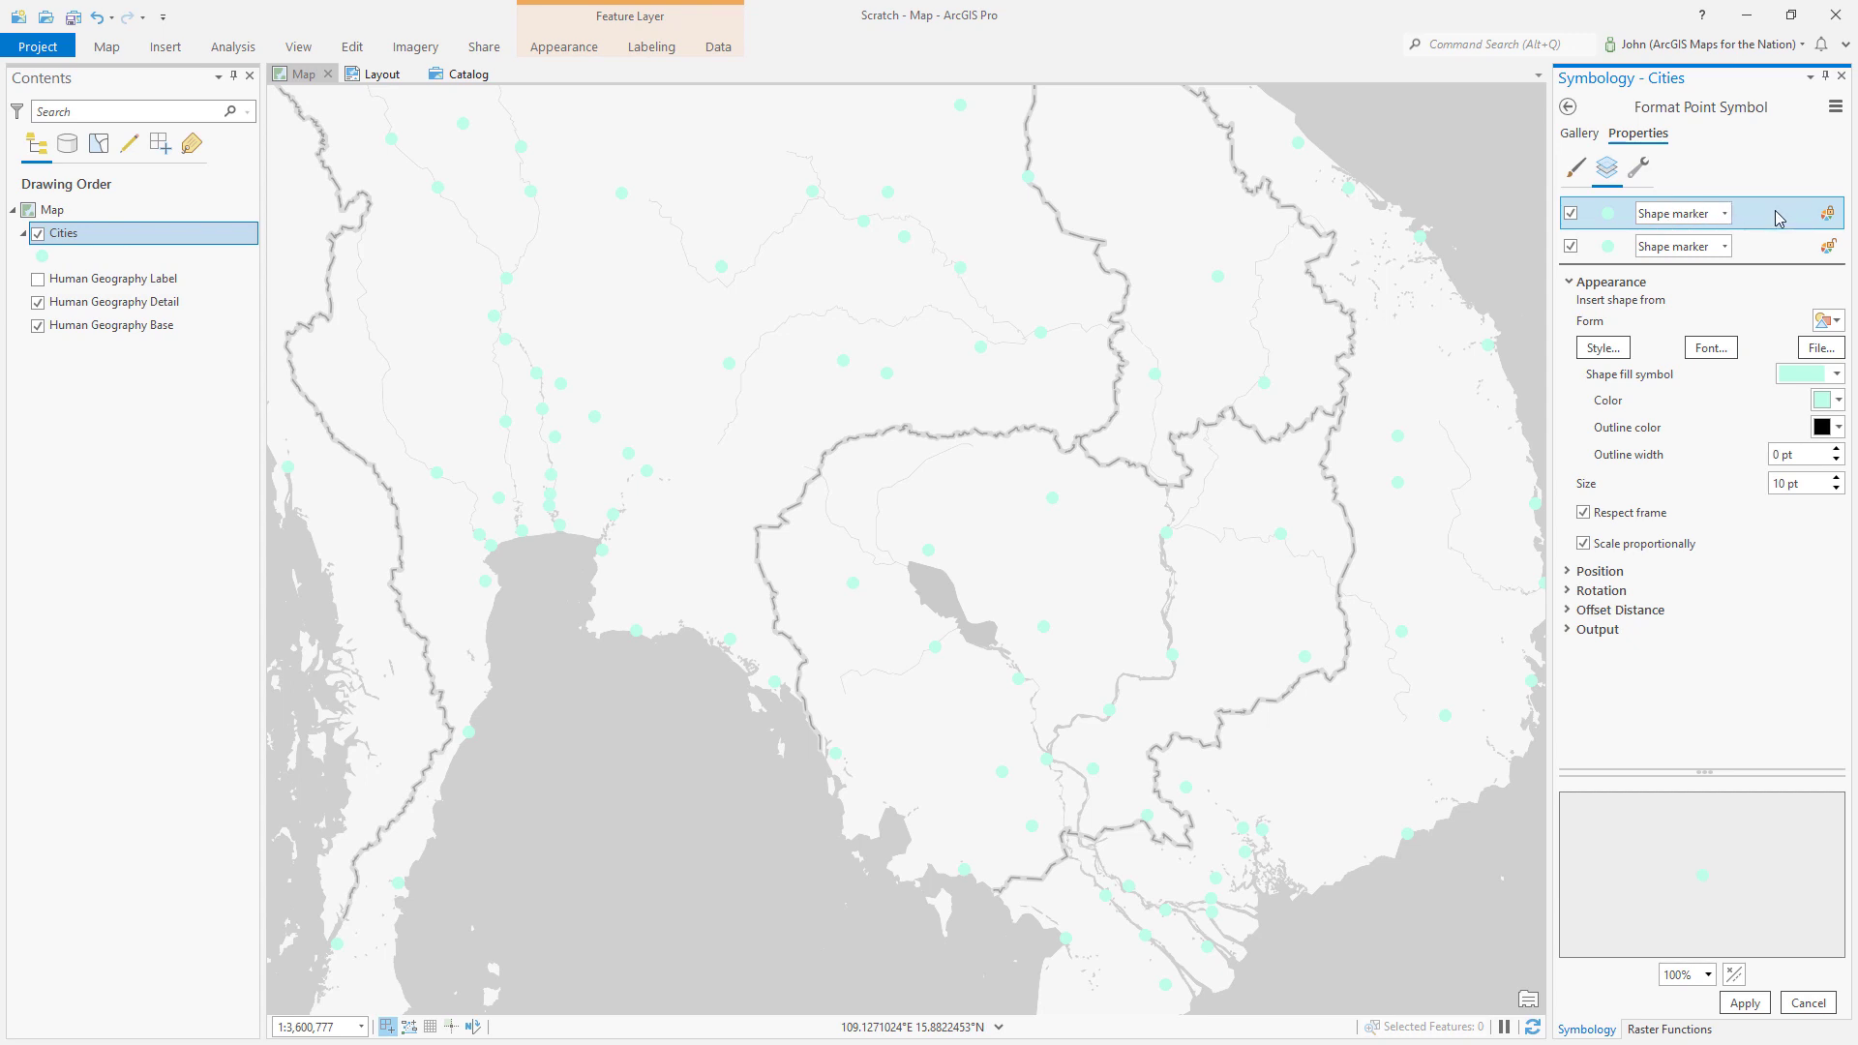
click(1806, 375)
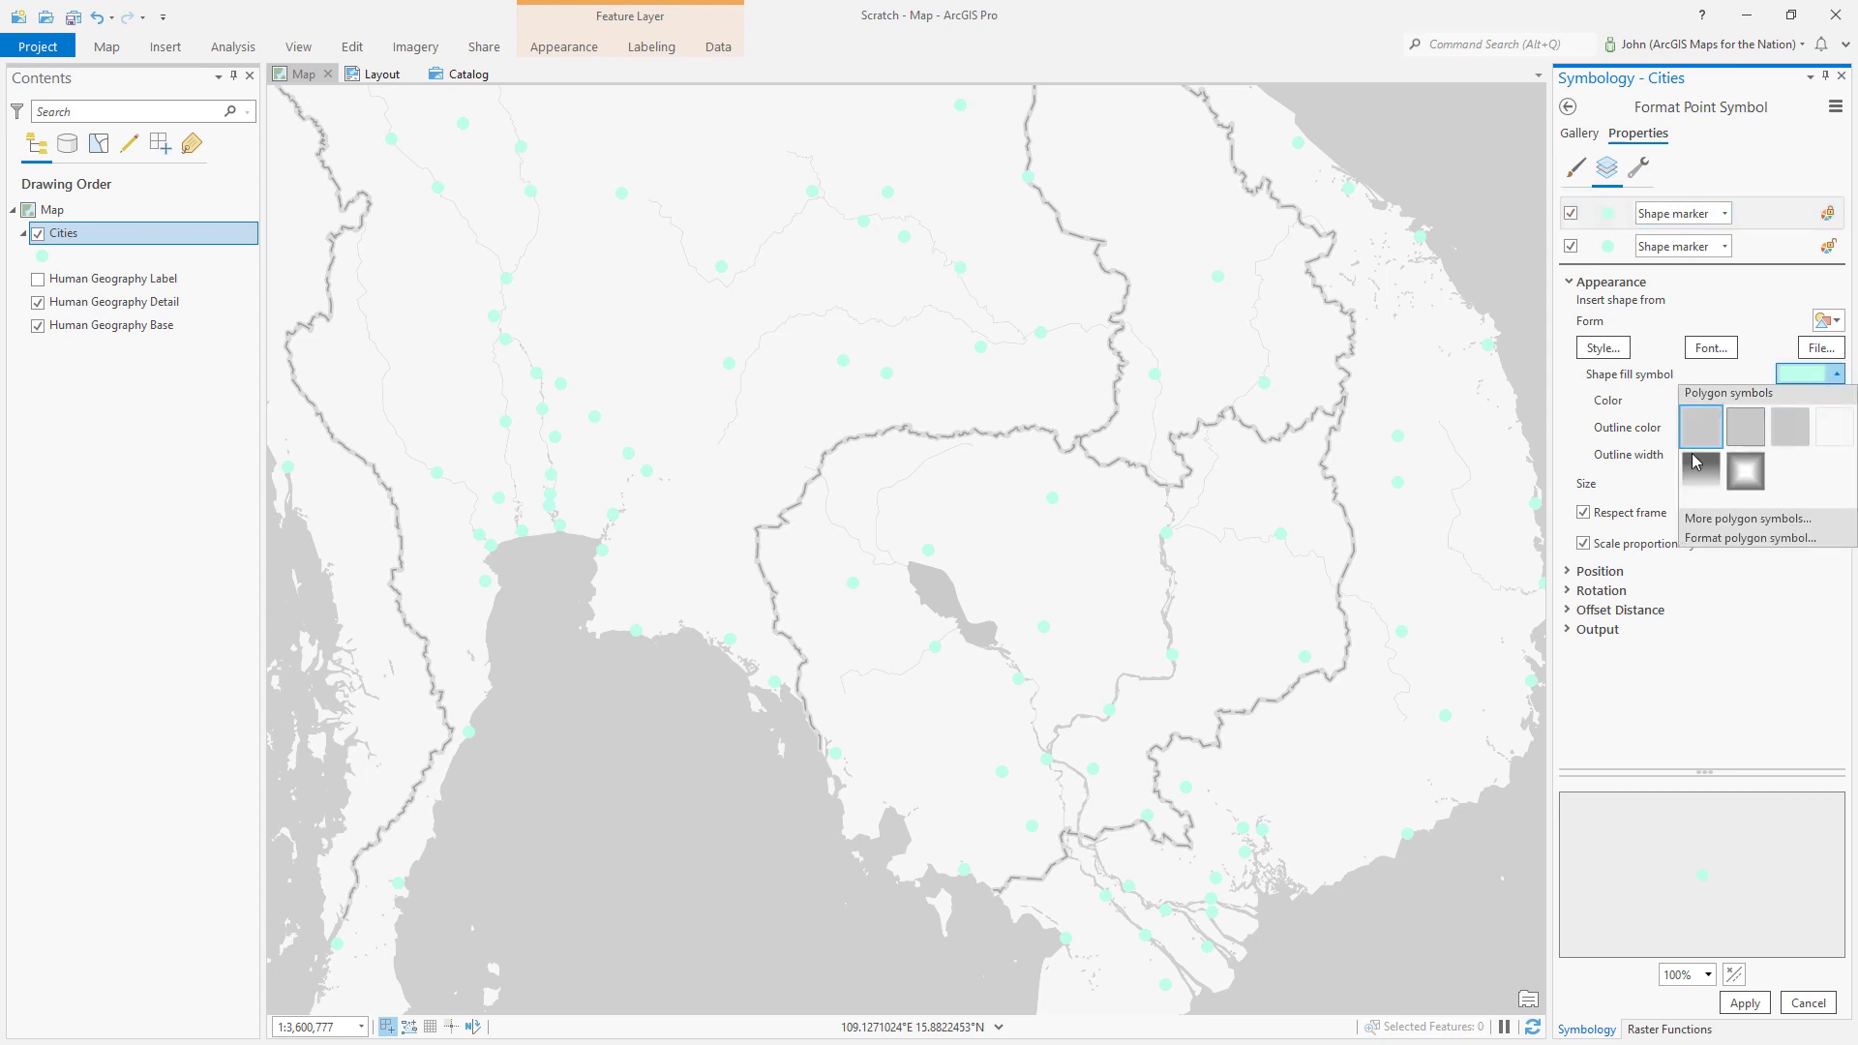
click(1704, 475)
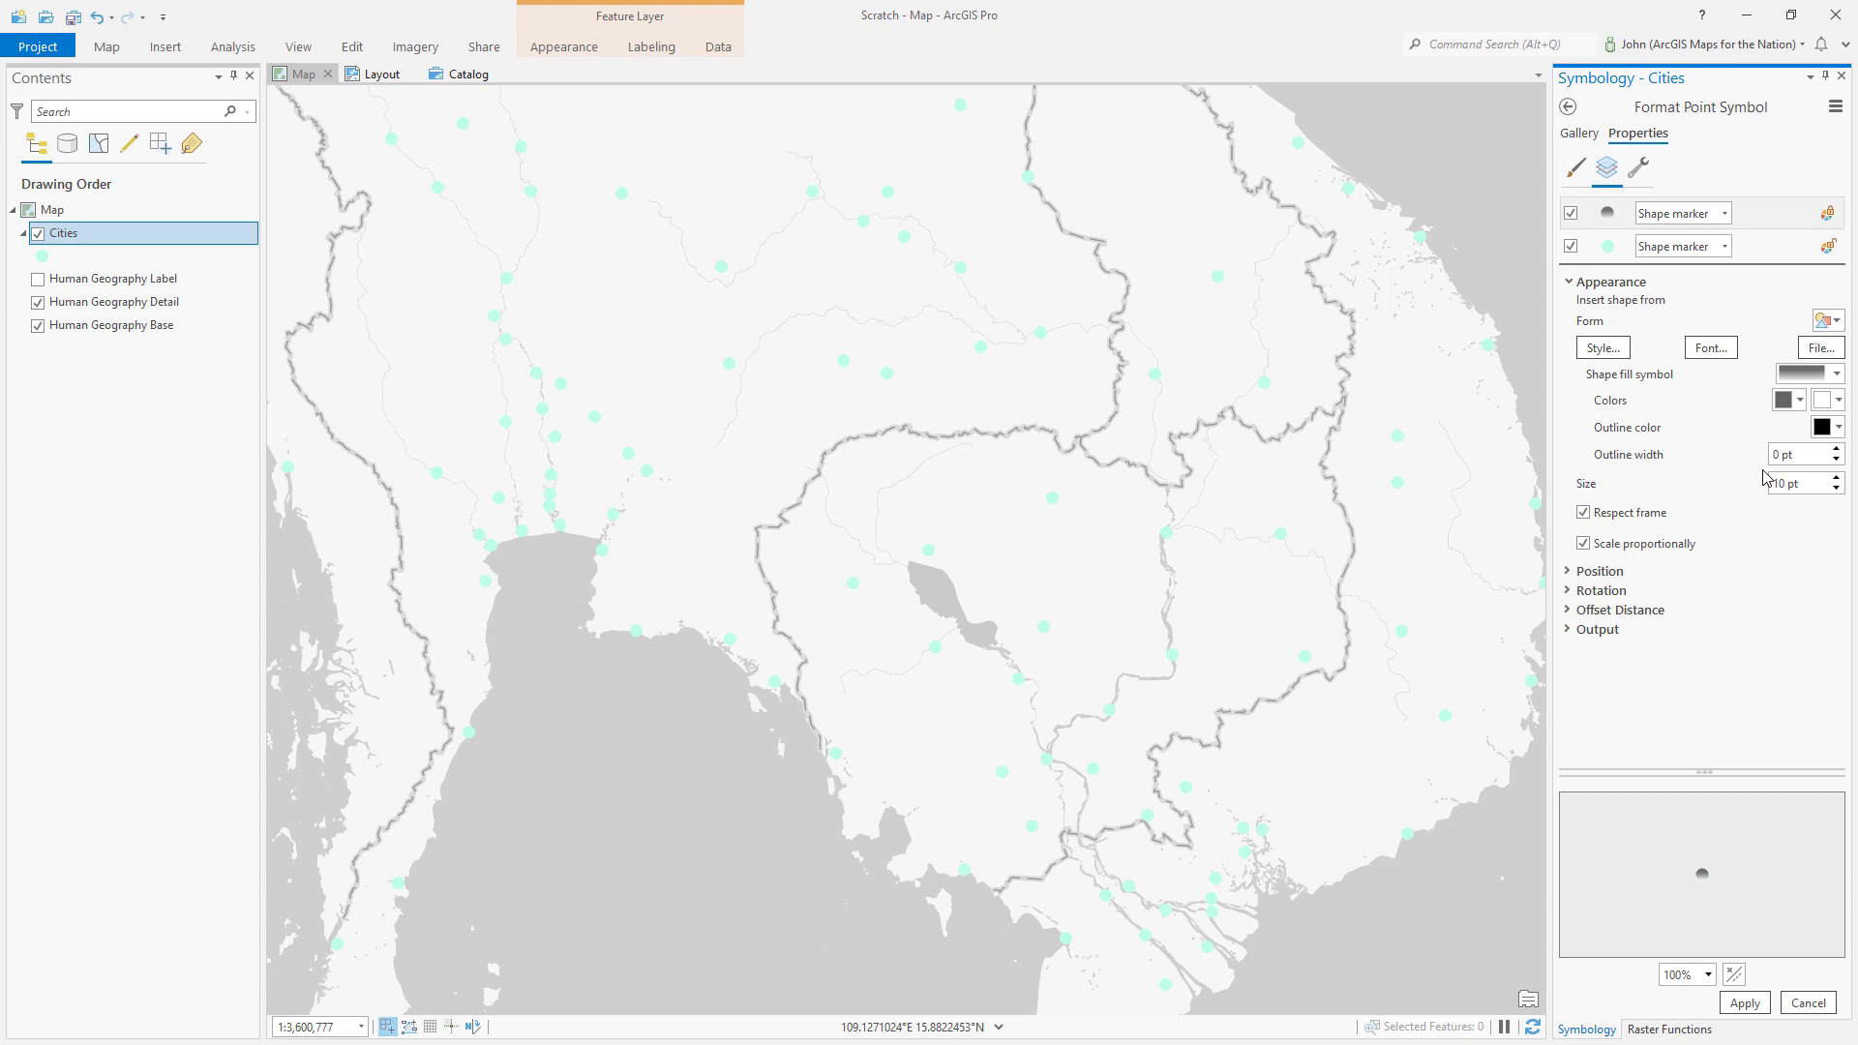
click(1745, 1003)
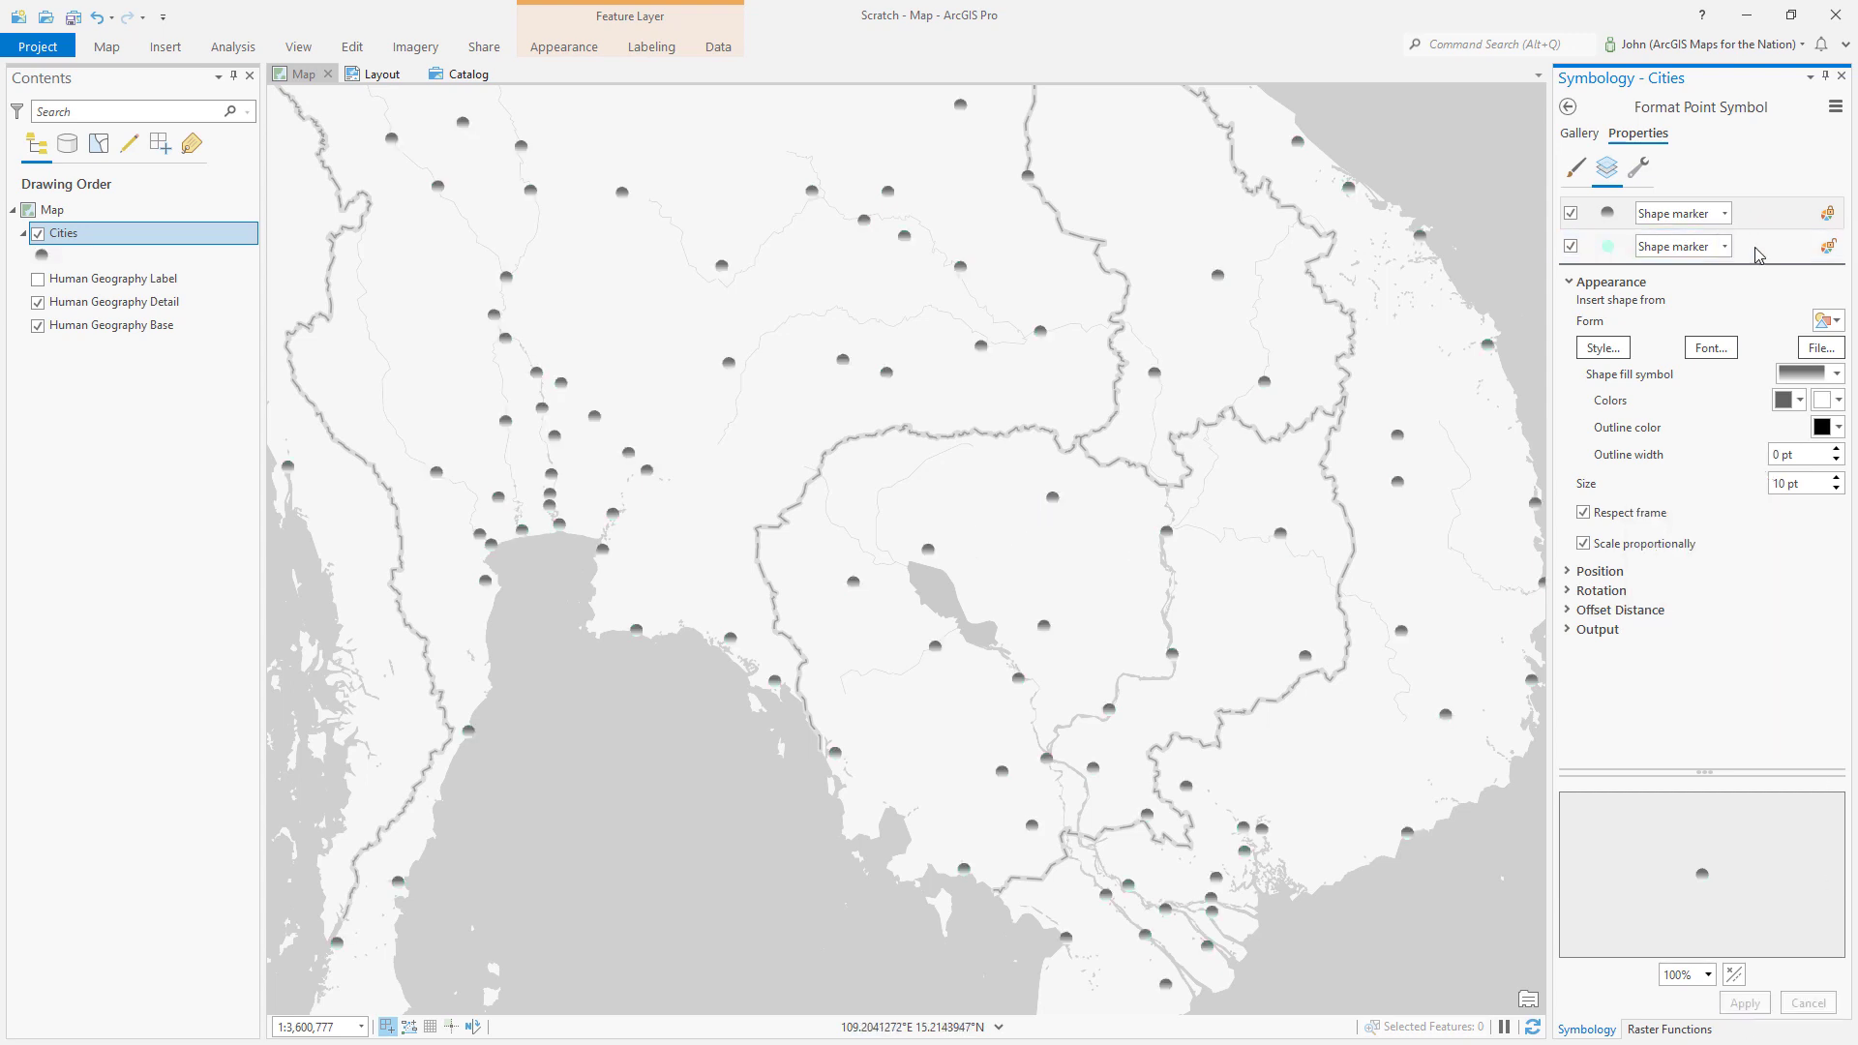
Set the first gradient color of the upper marker to black with 80% transparency.
click(1787, 403)
click(1616, 683)
click(1787, 403)
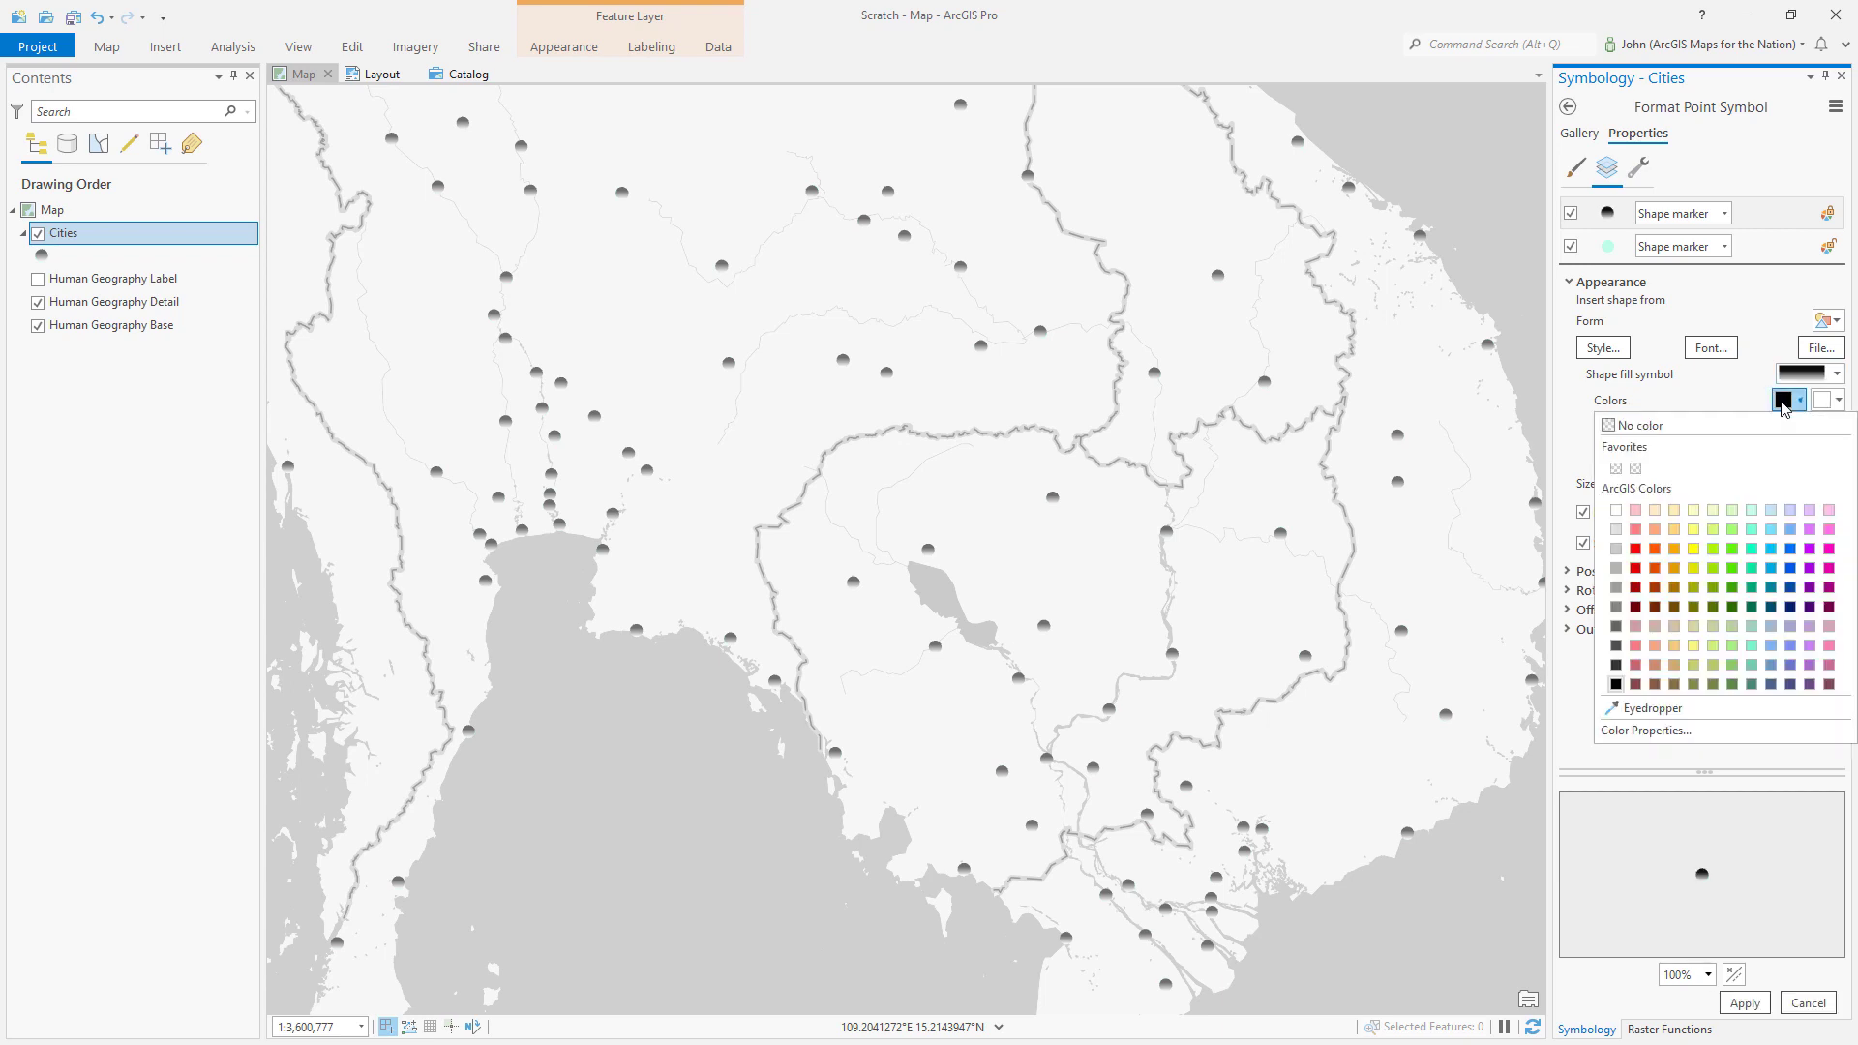
click(1645, 730)
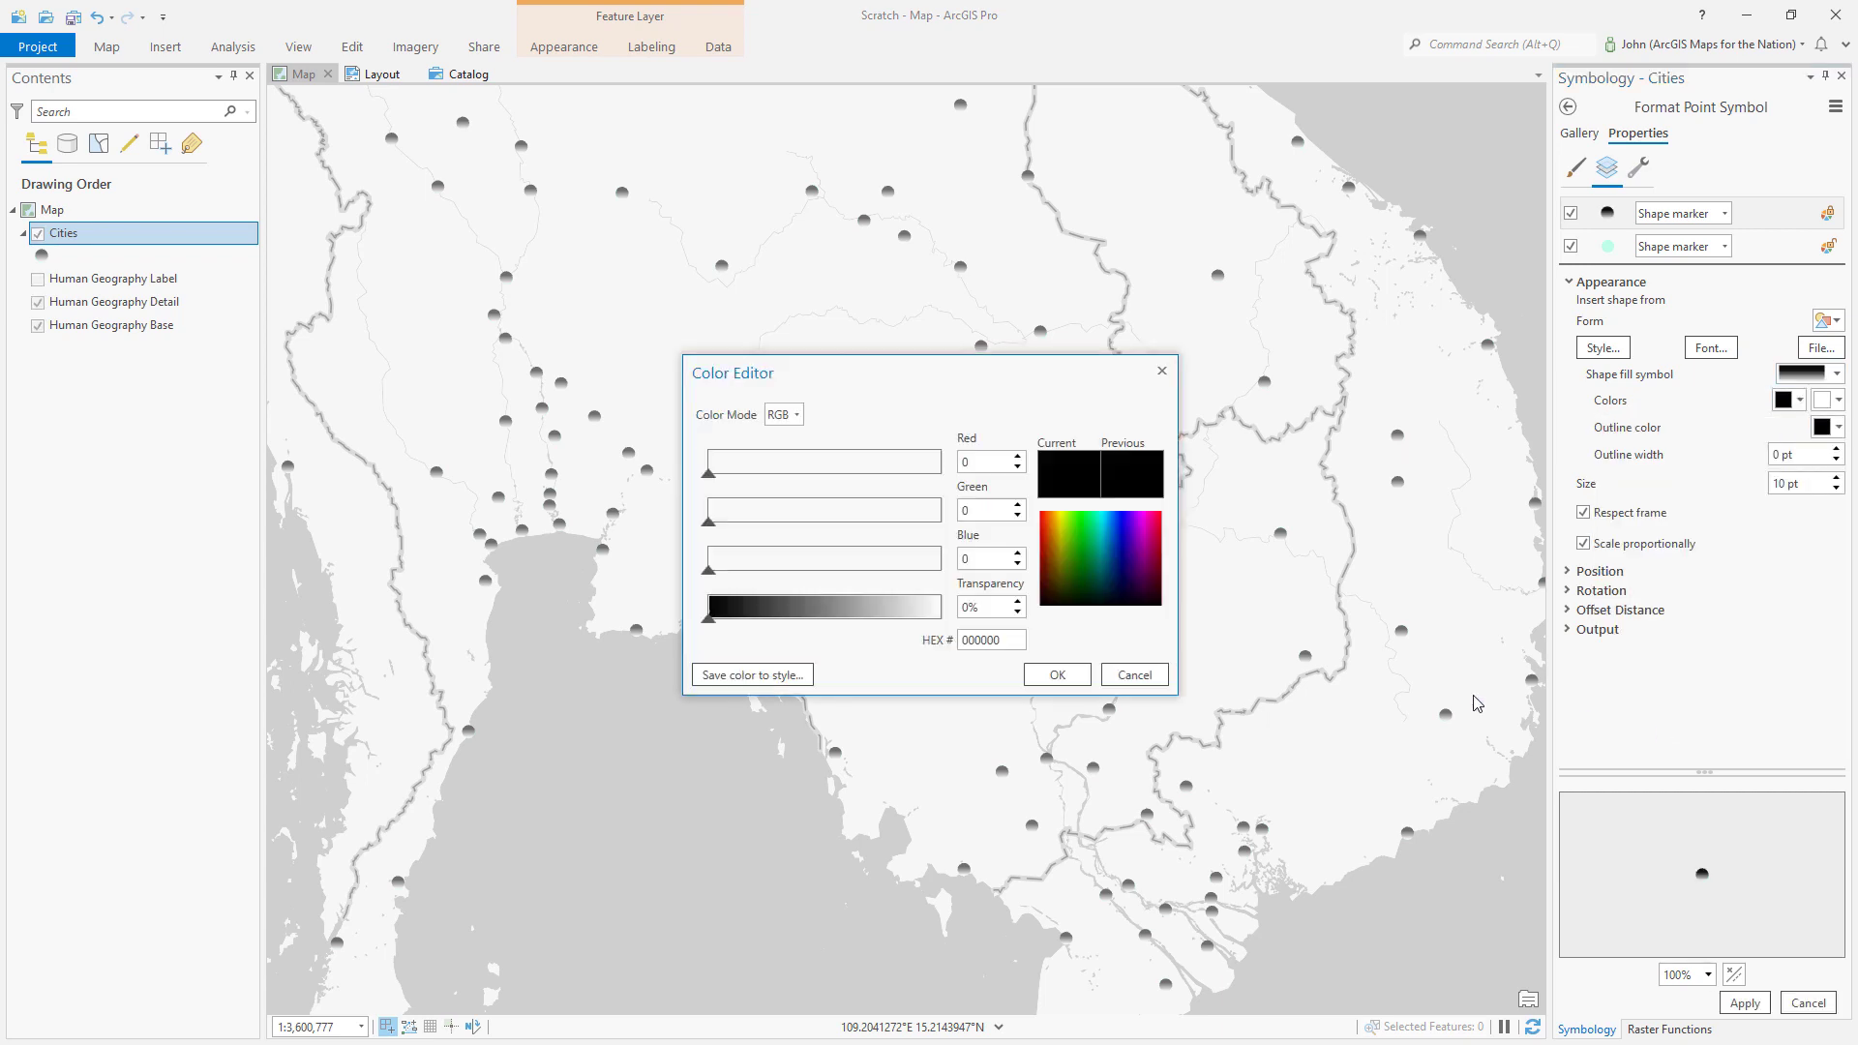
click(967, 609)
text(8)
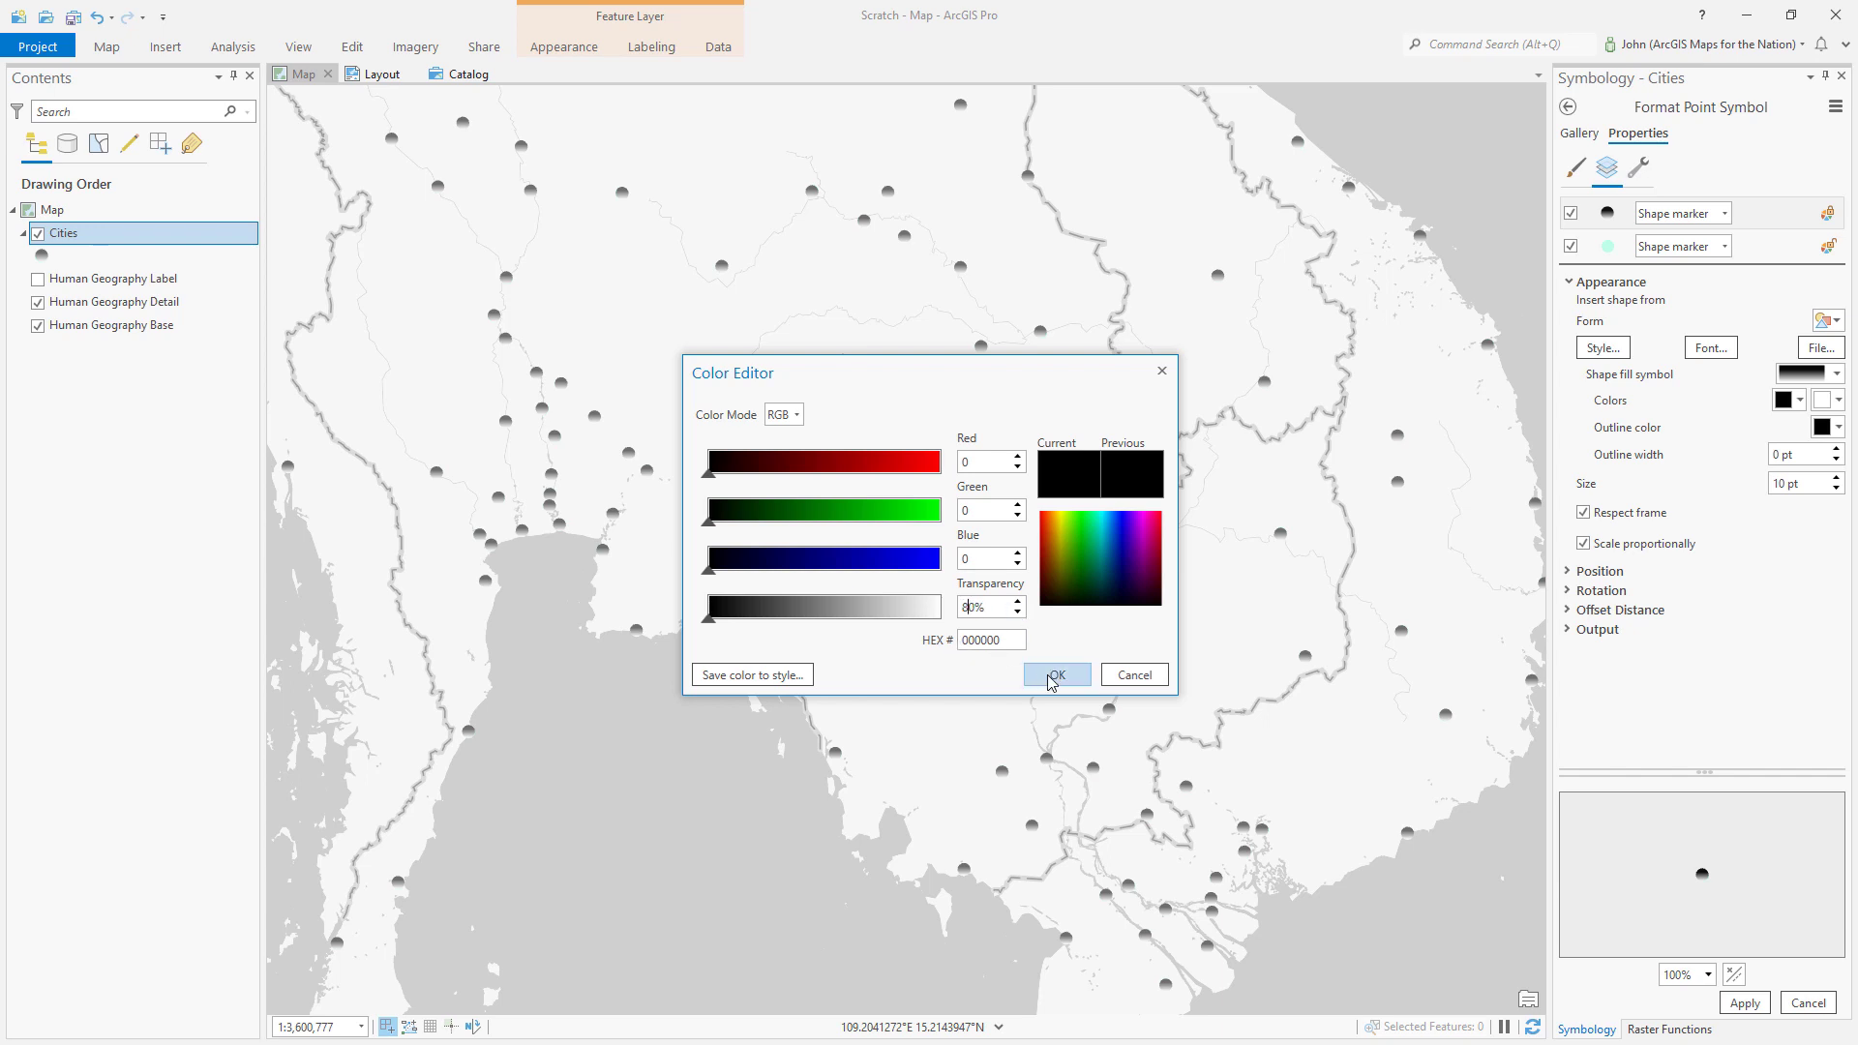
click(1058, 675)
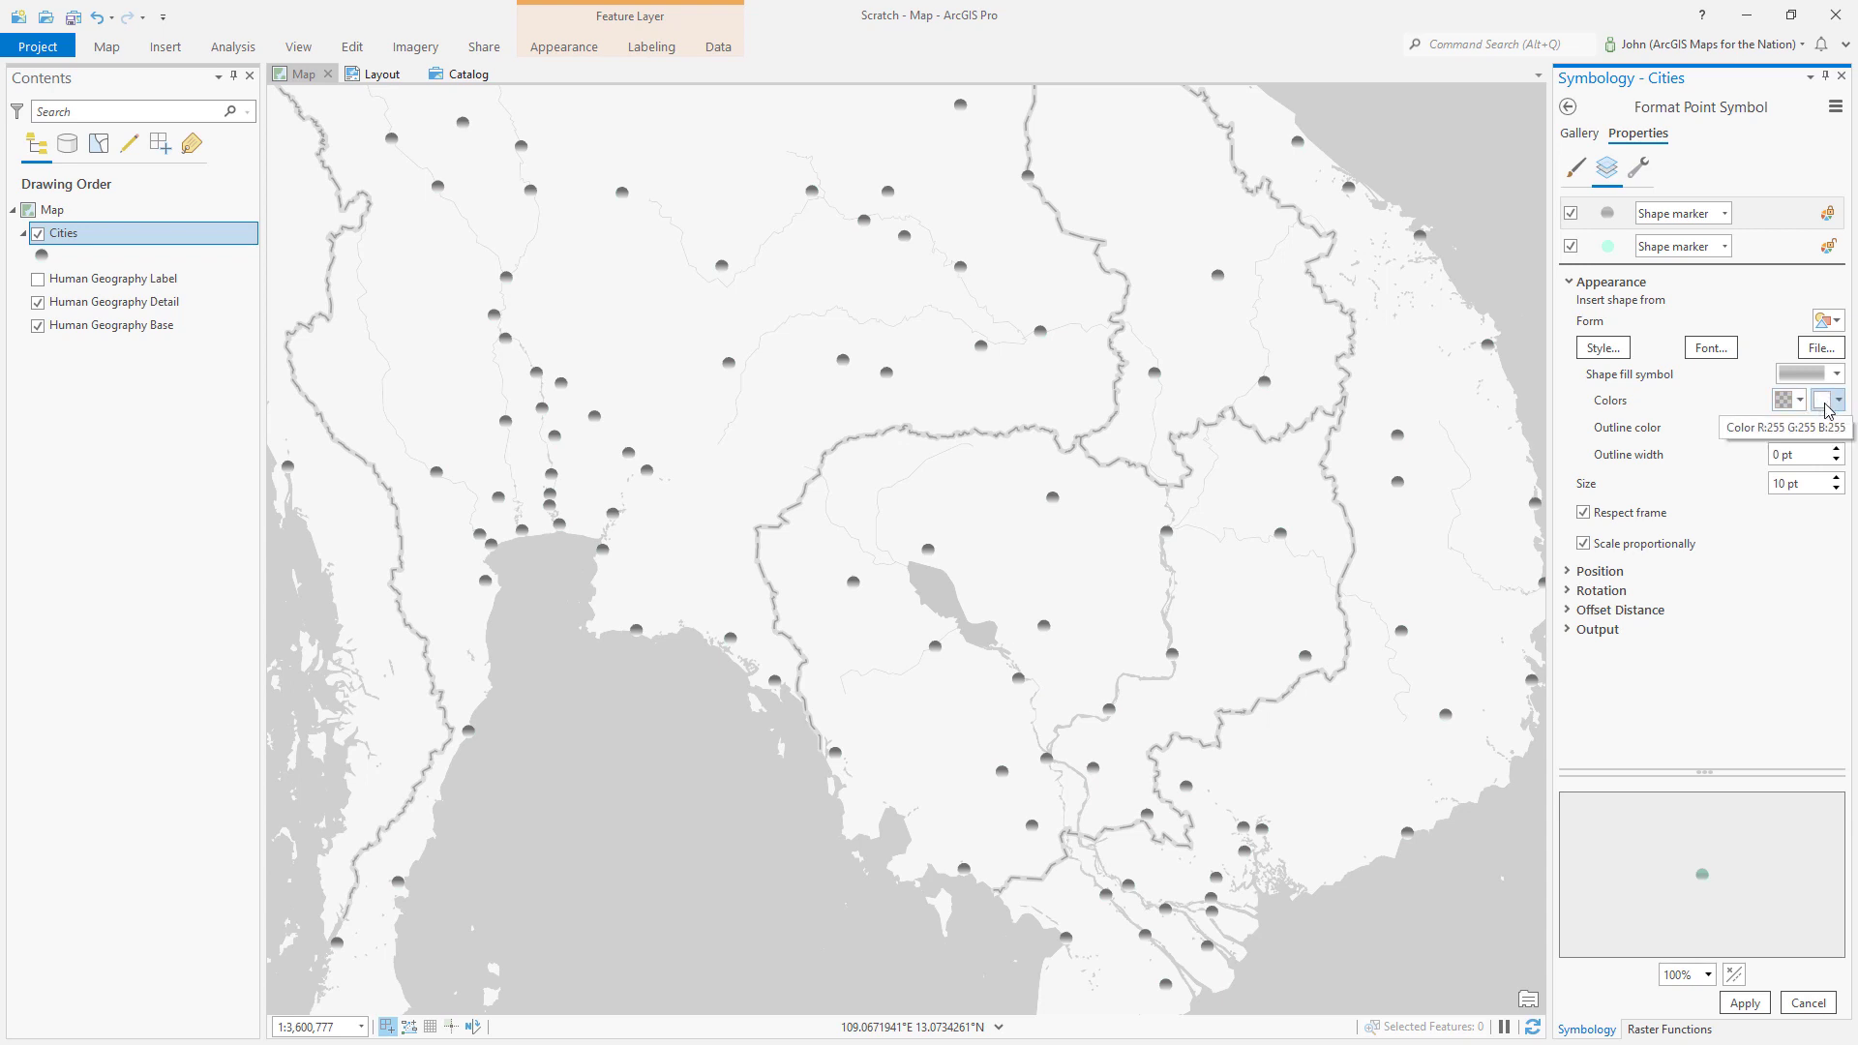
Set the second gradient color of the upper marker to black with 100% transparency and apply the symbol changes.
click(1827, 409)
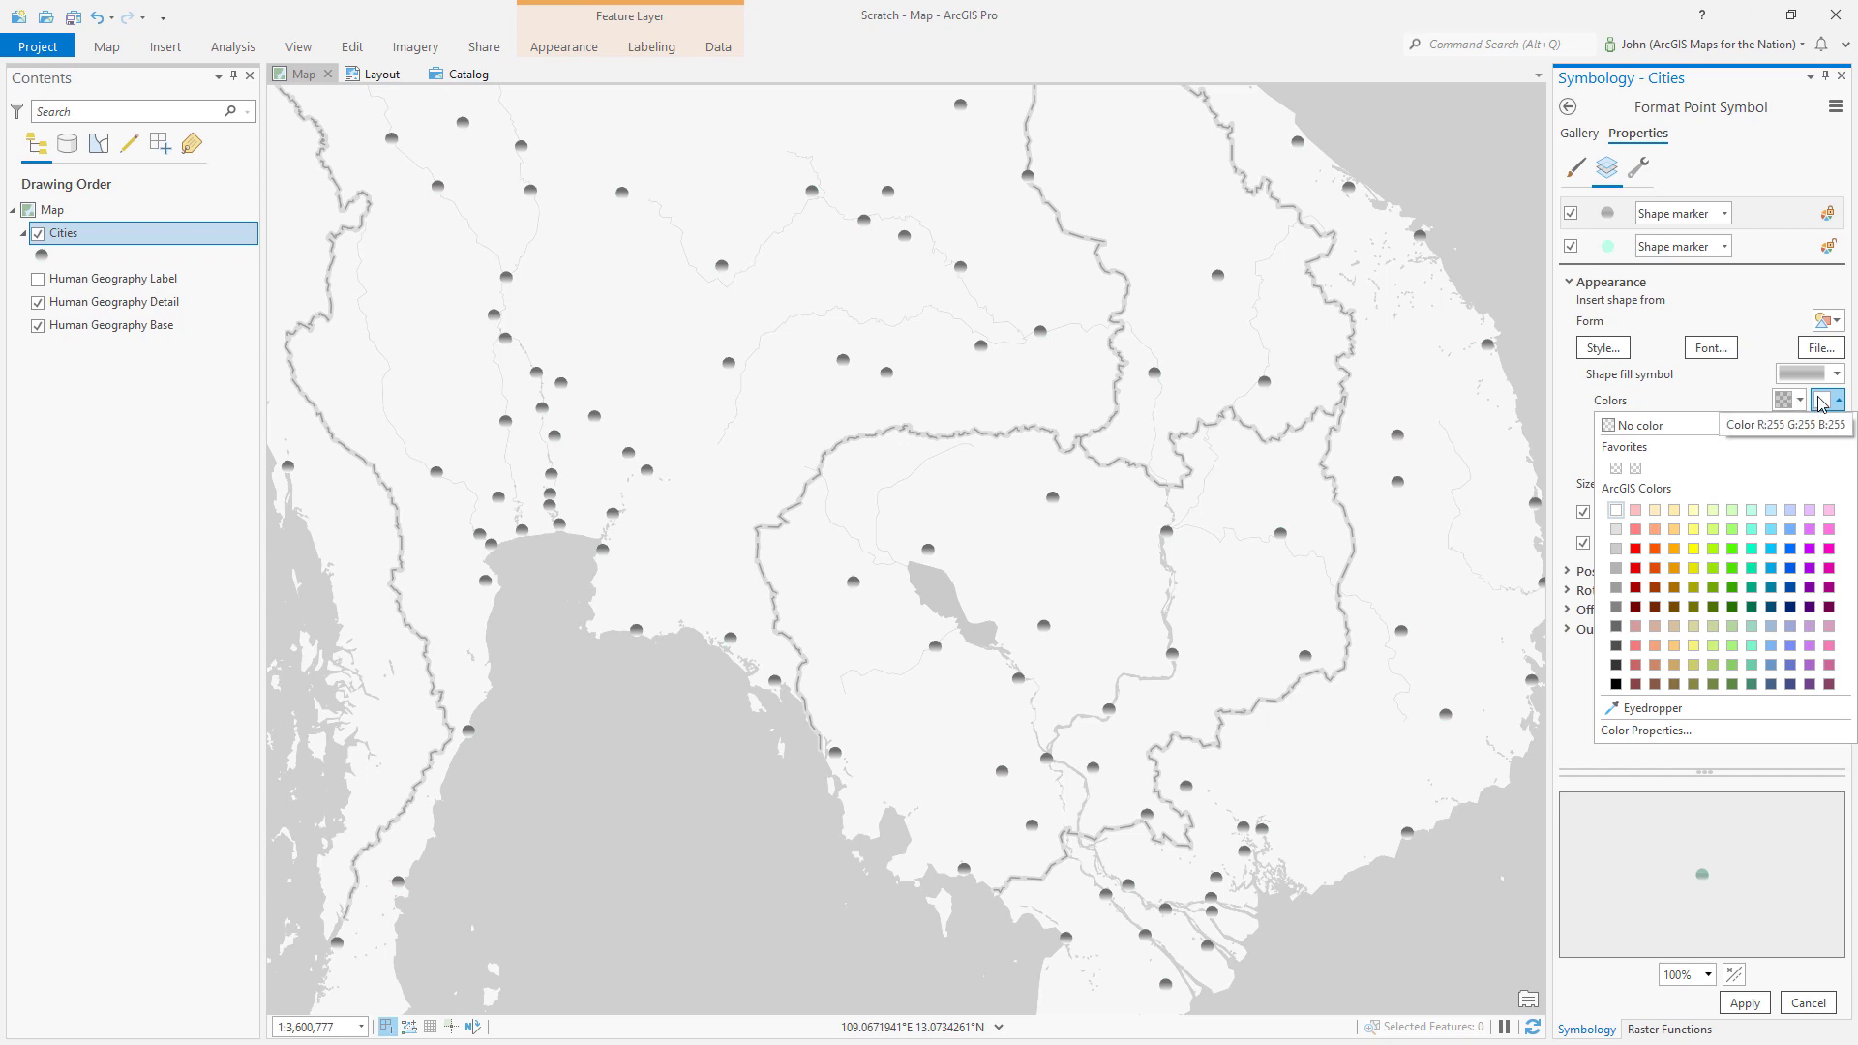
click(1616, 685)
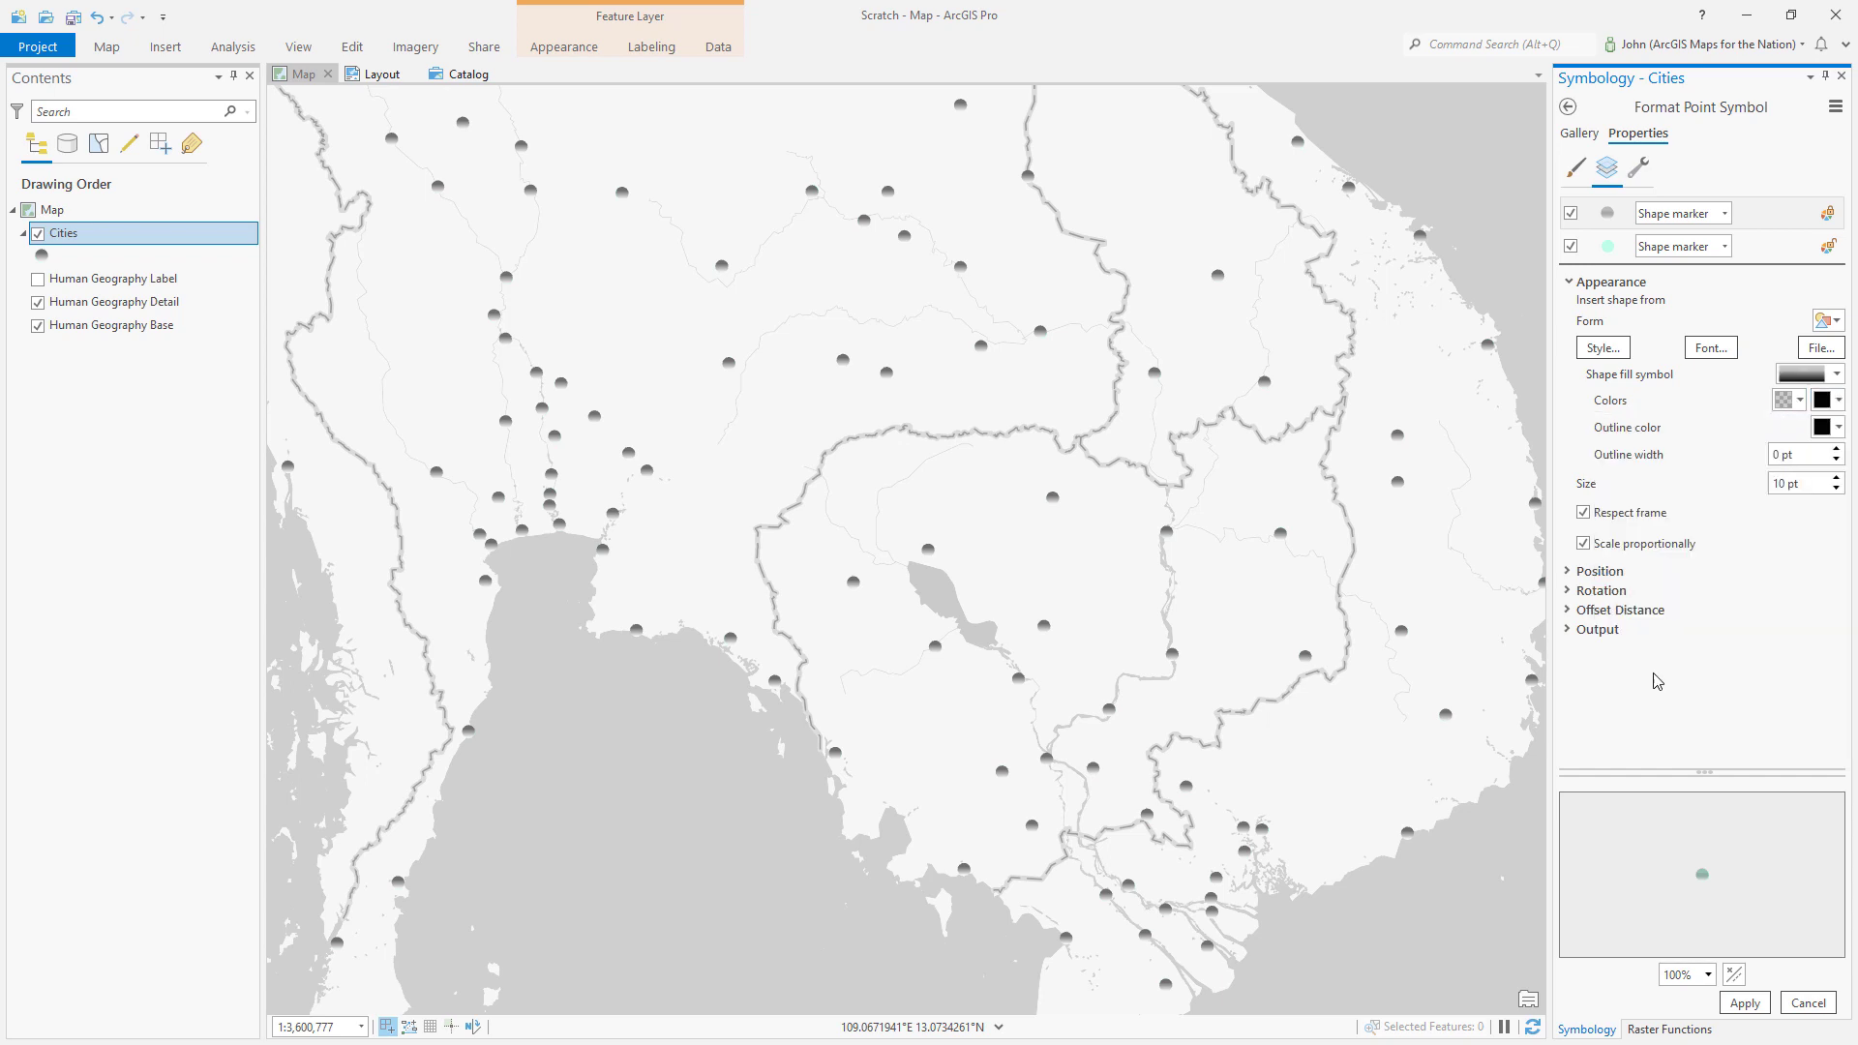
click(1839, 400)
click(1645, 730)
drag(992, 608, 963, 608)
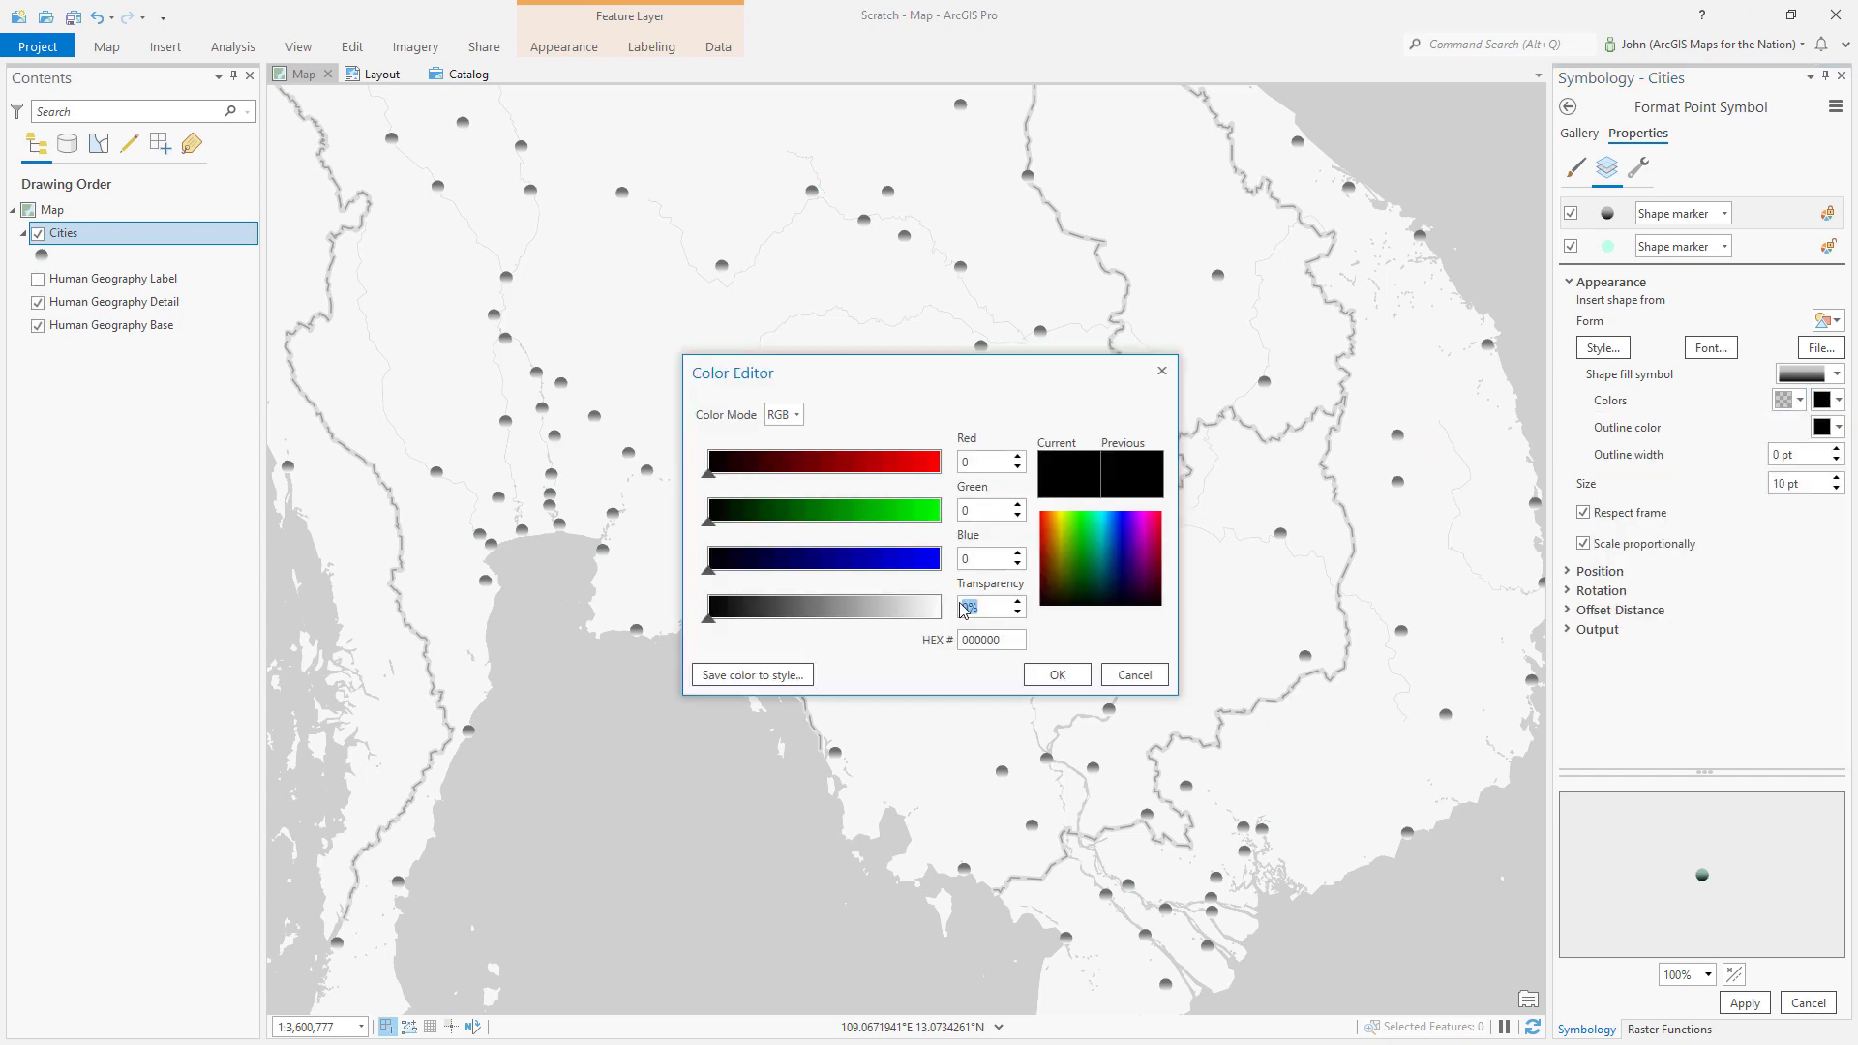
text(100)
key(Tab)
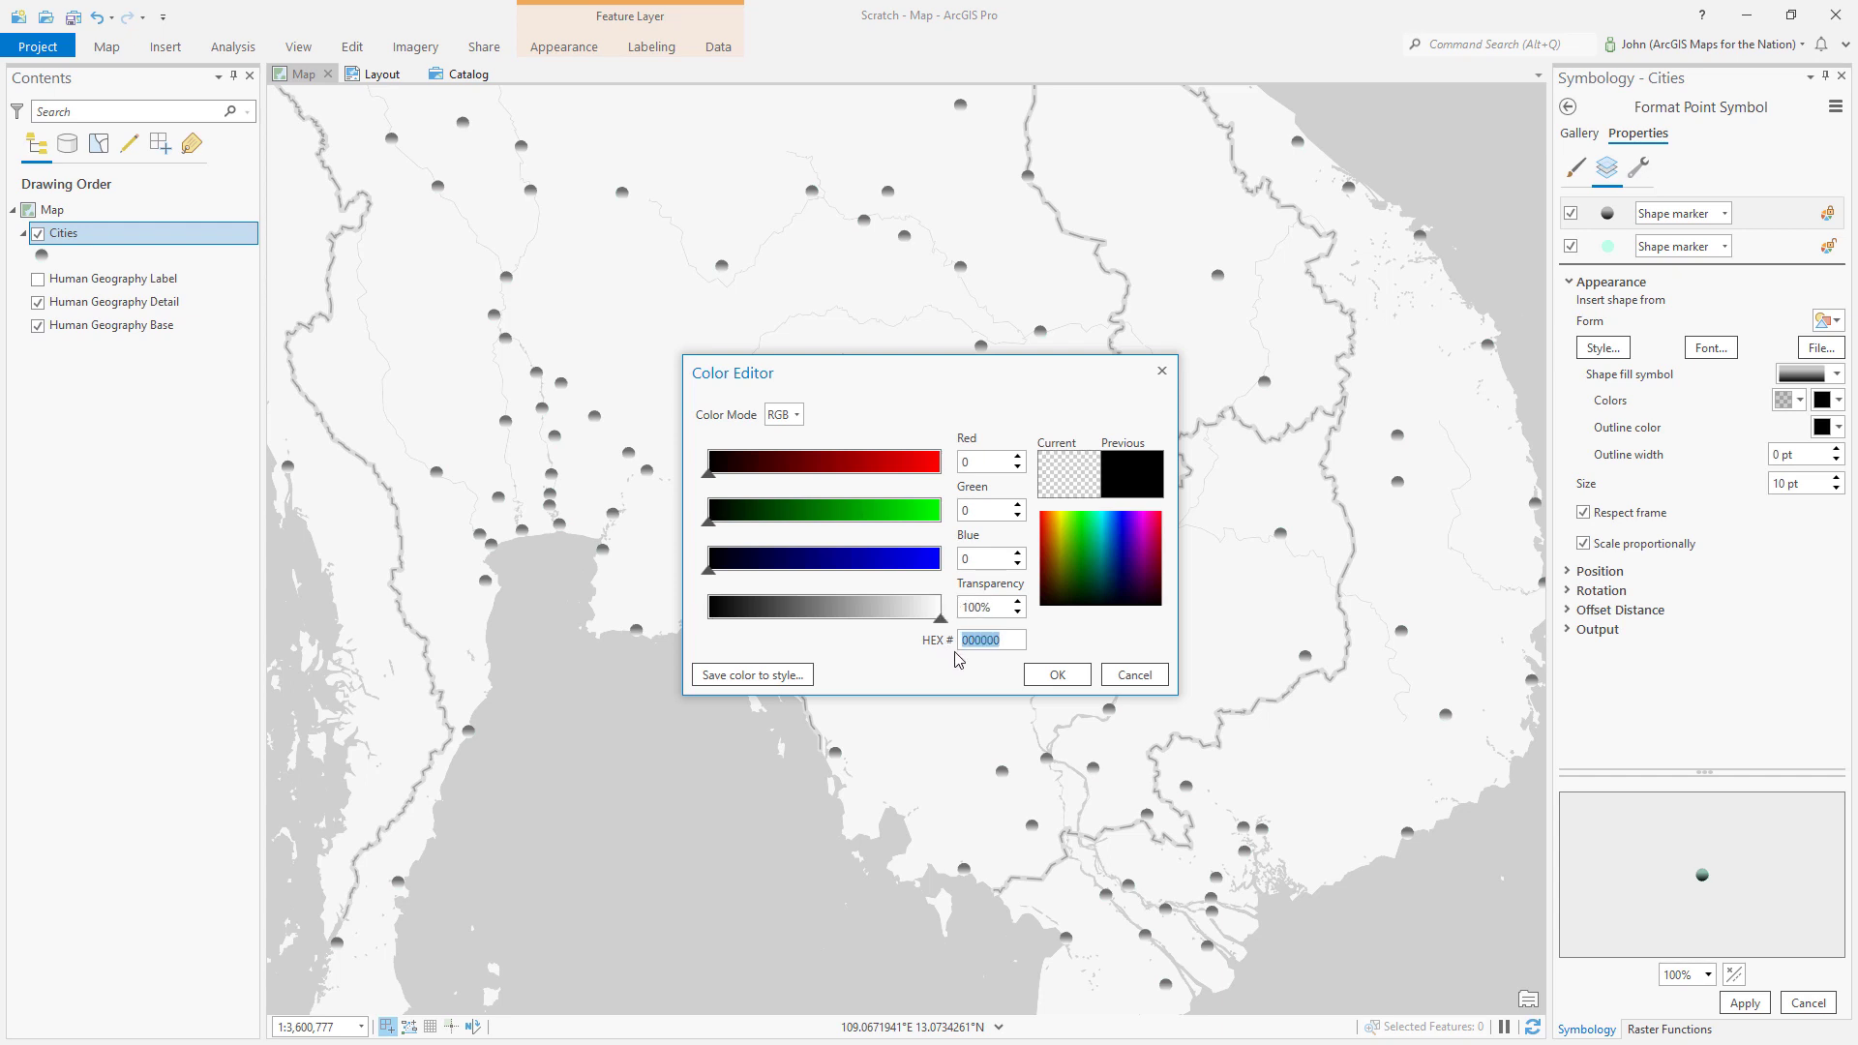
click(1055, 674)
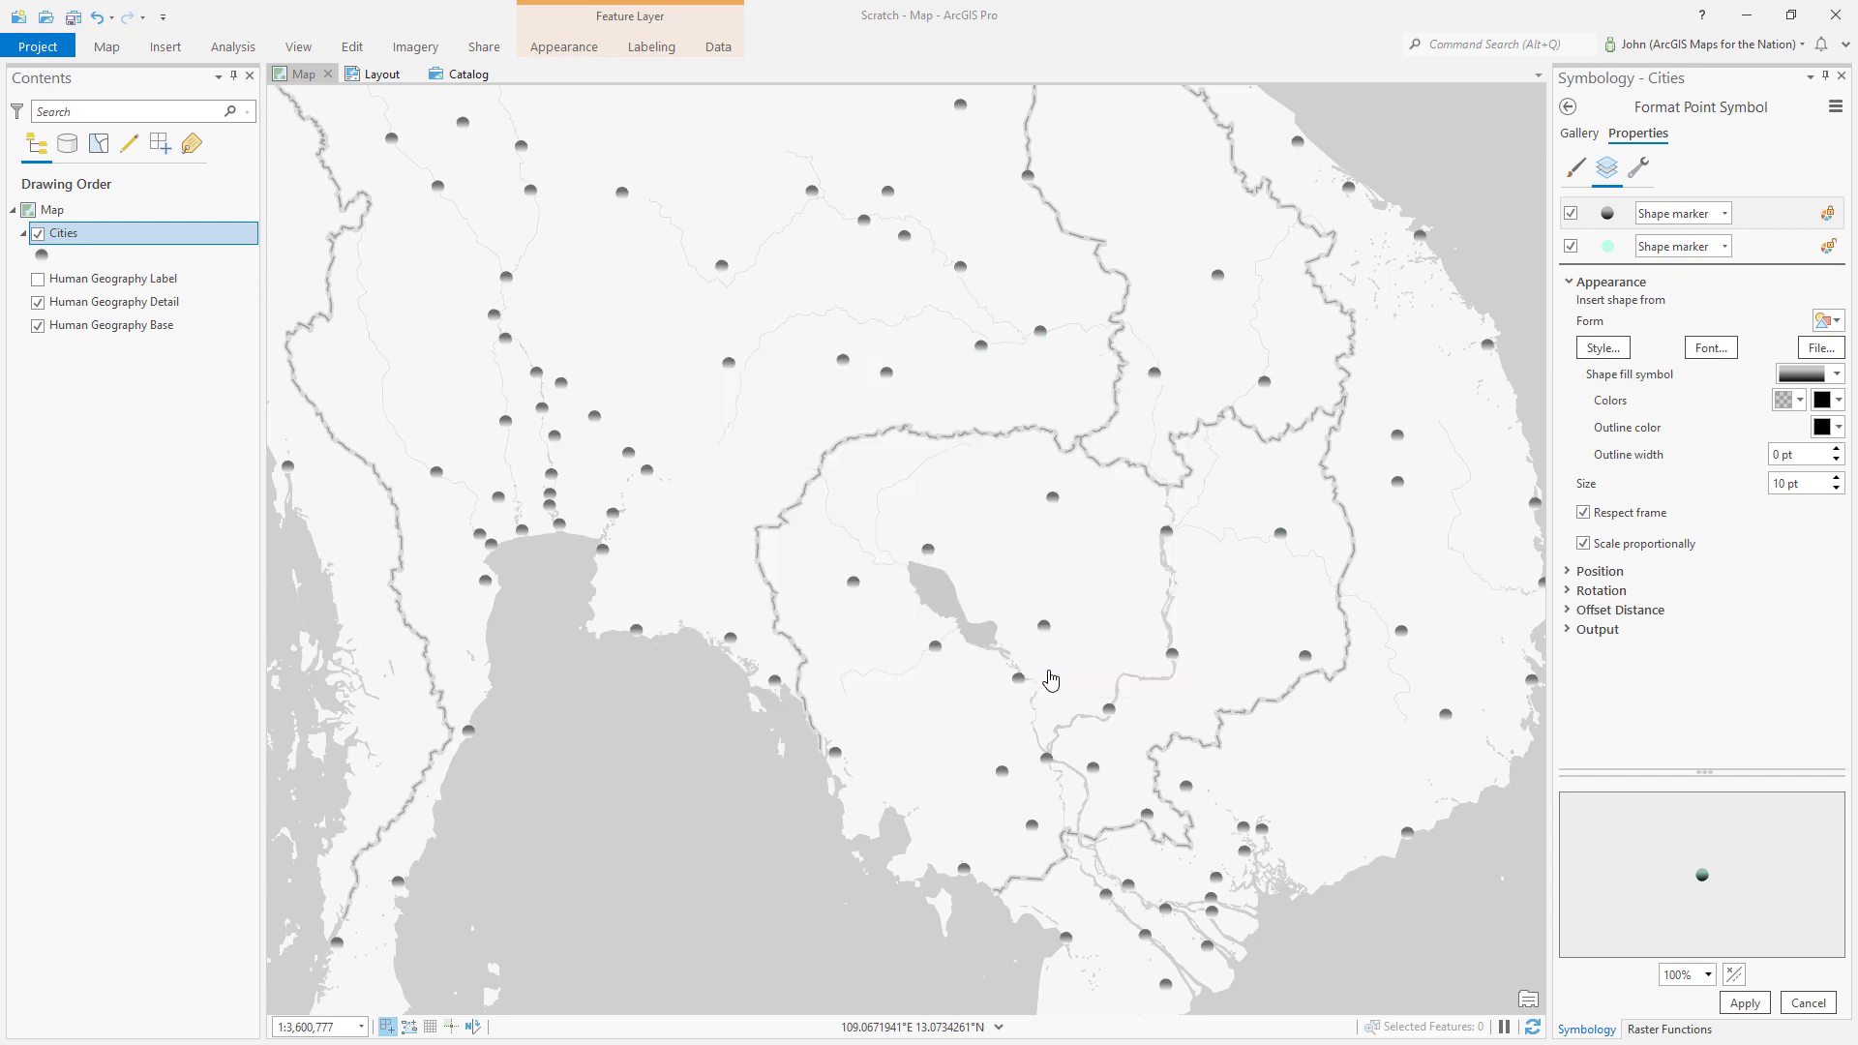
click(1745, 1002)
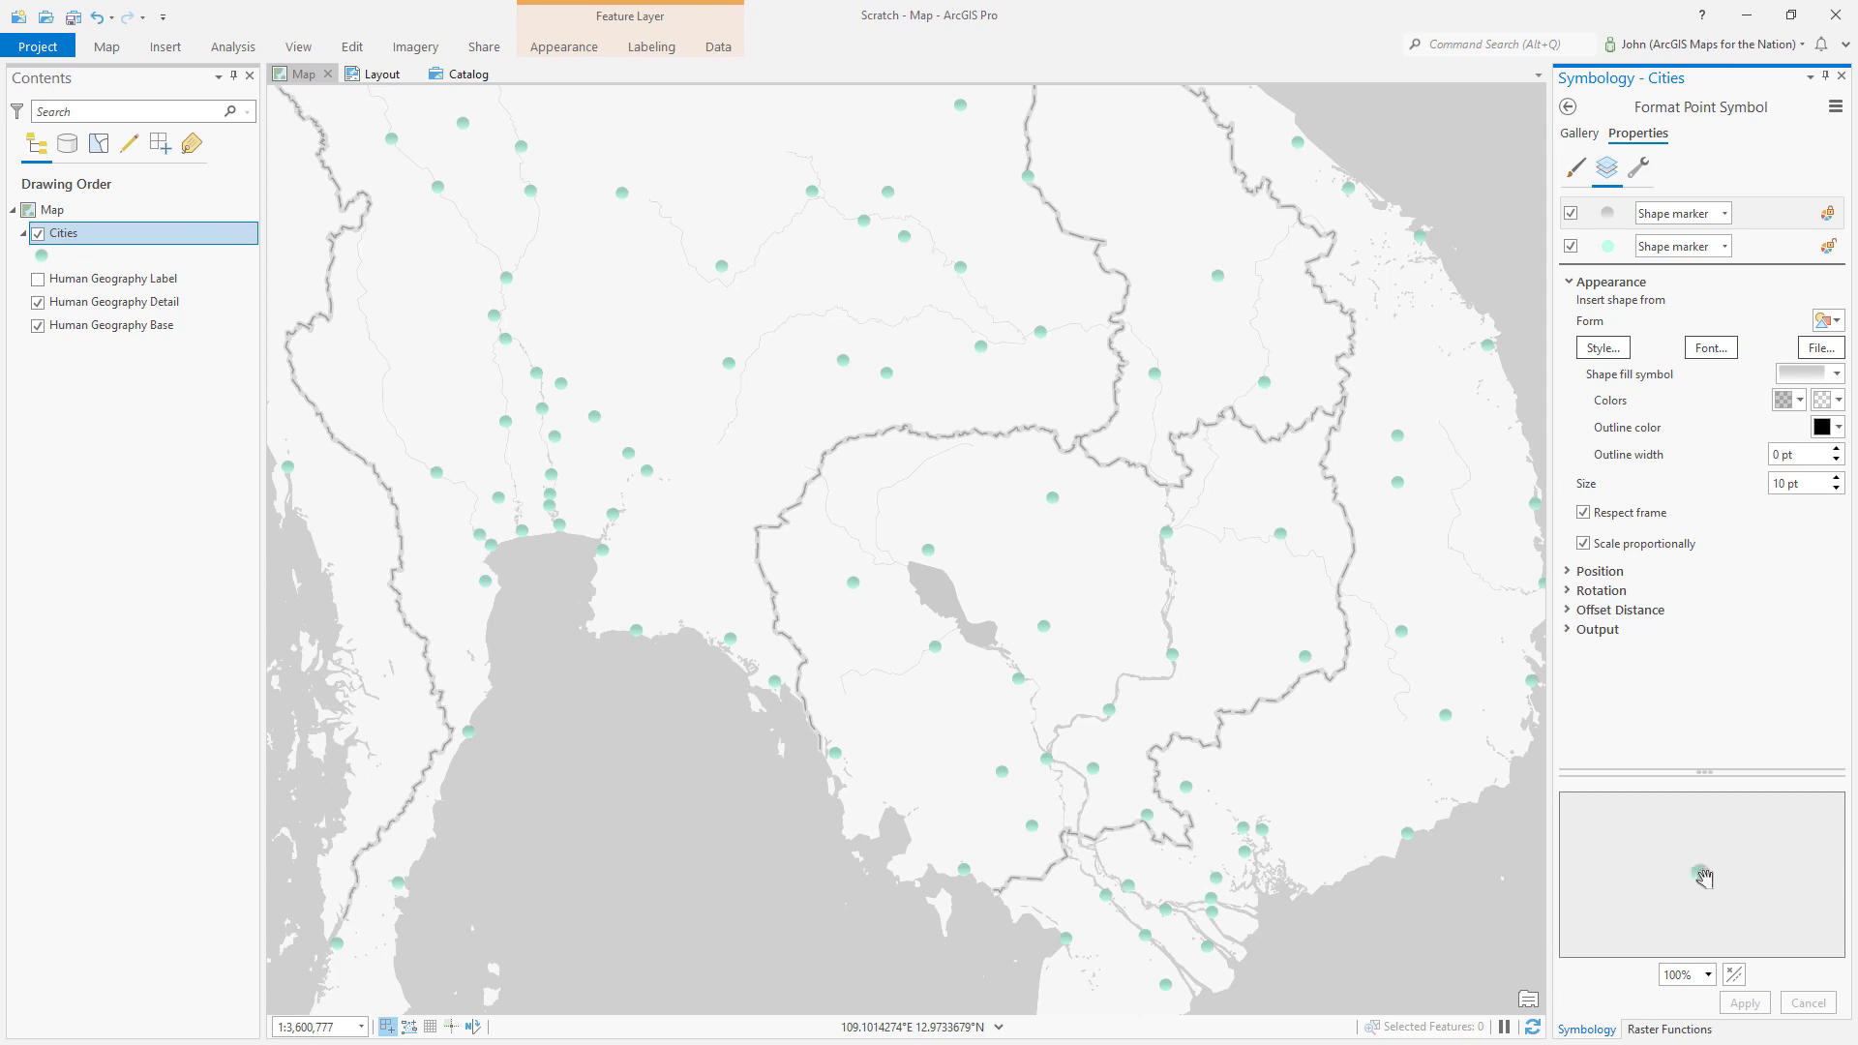
Open the upper marker's embedded polygon fill symbol for formatting and add an Offset effect to its gradient fill layer.
scroll(1704, 878, up, 10)
drag(1697, 891, 1703, 884)
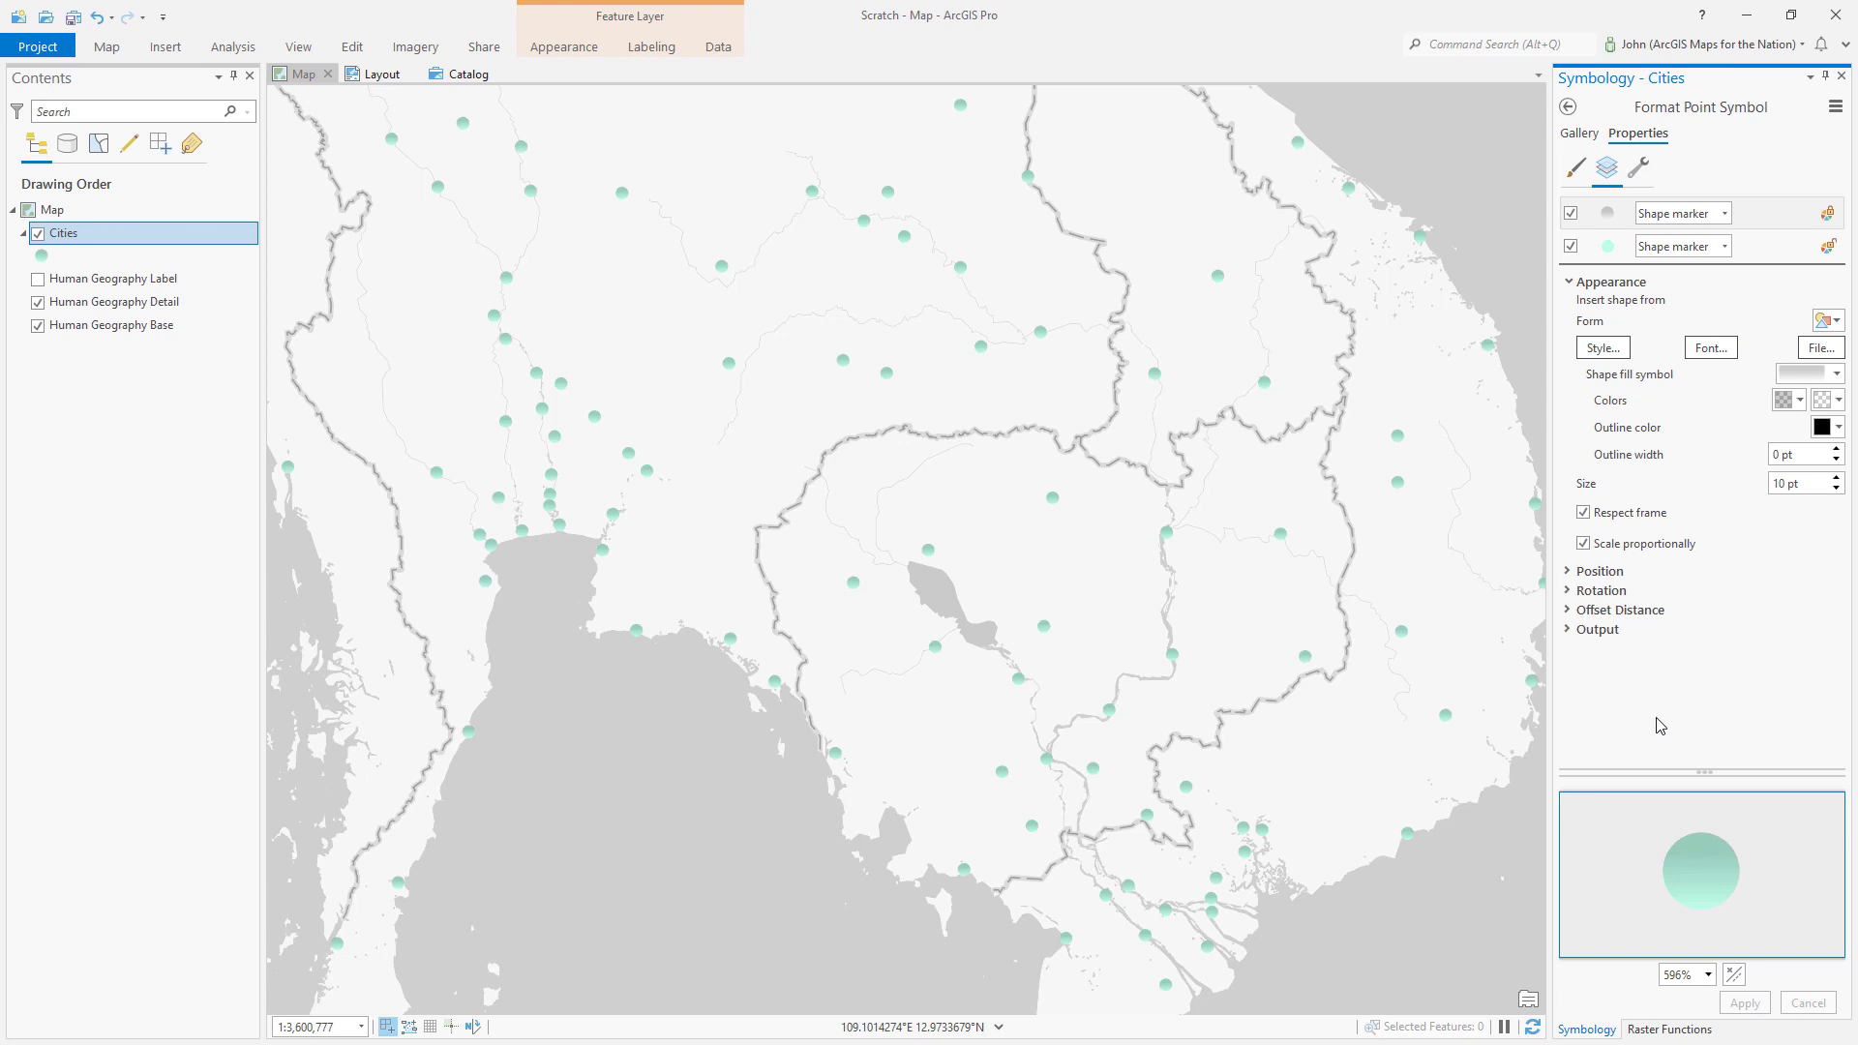
click(1828, 377)
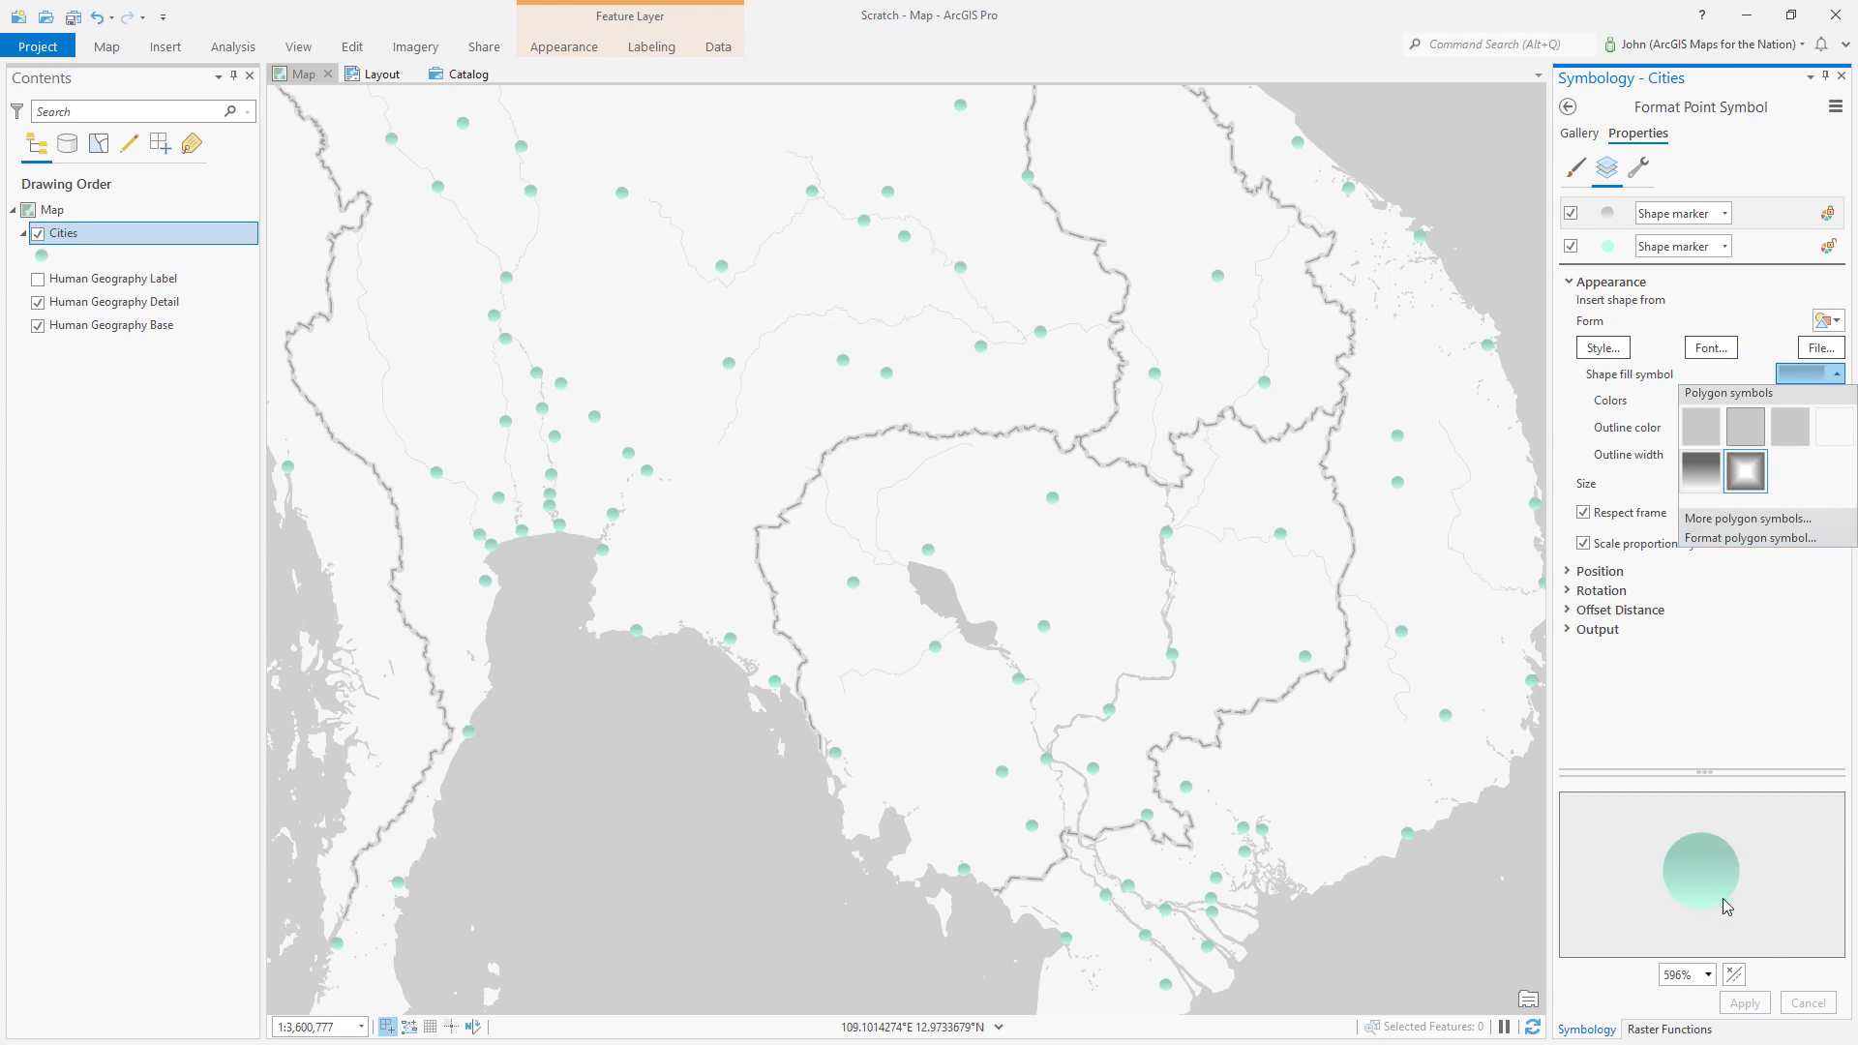
click(1740, 202)
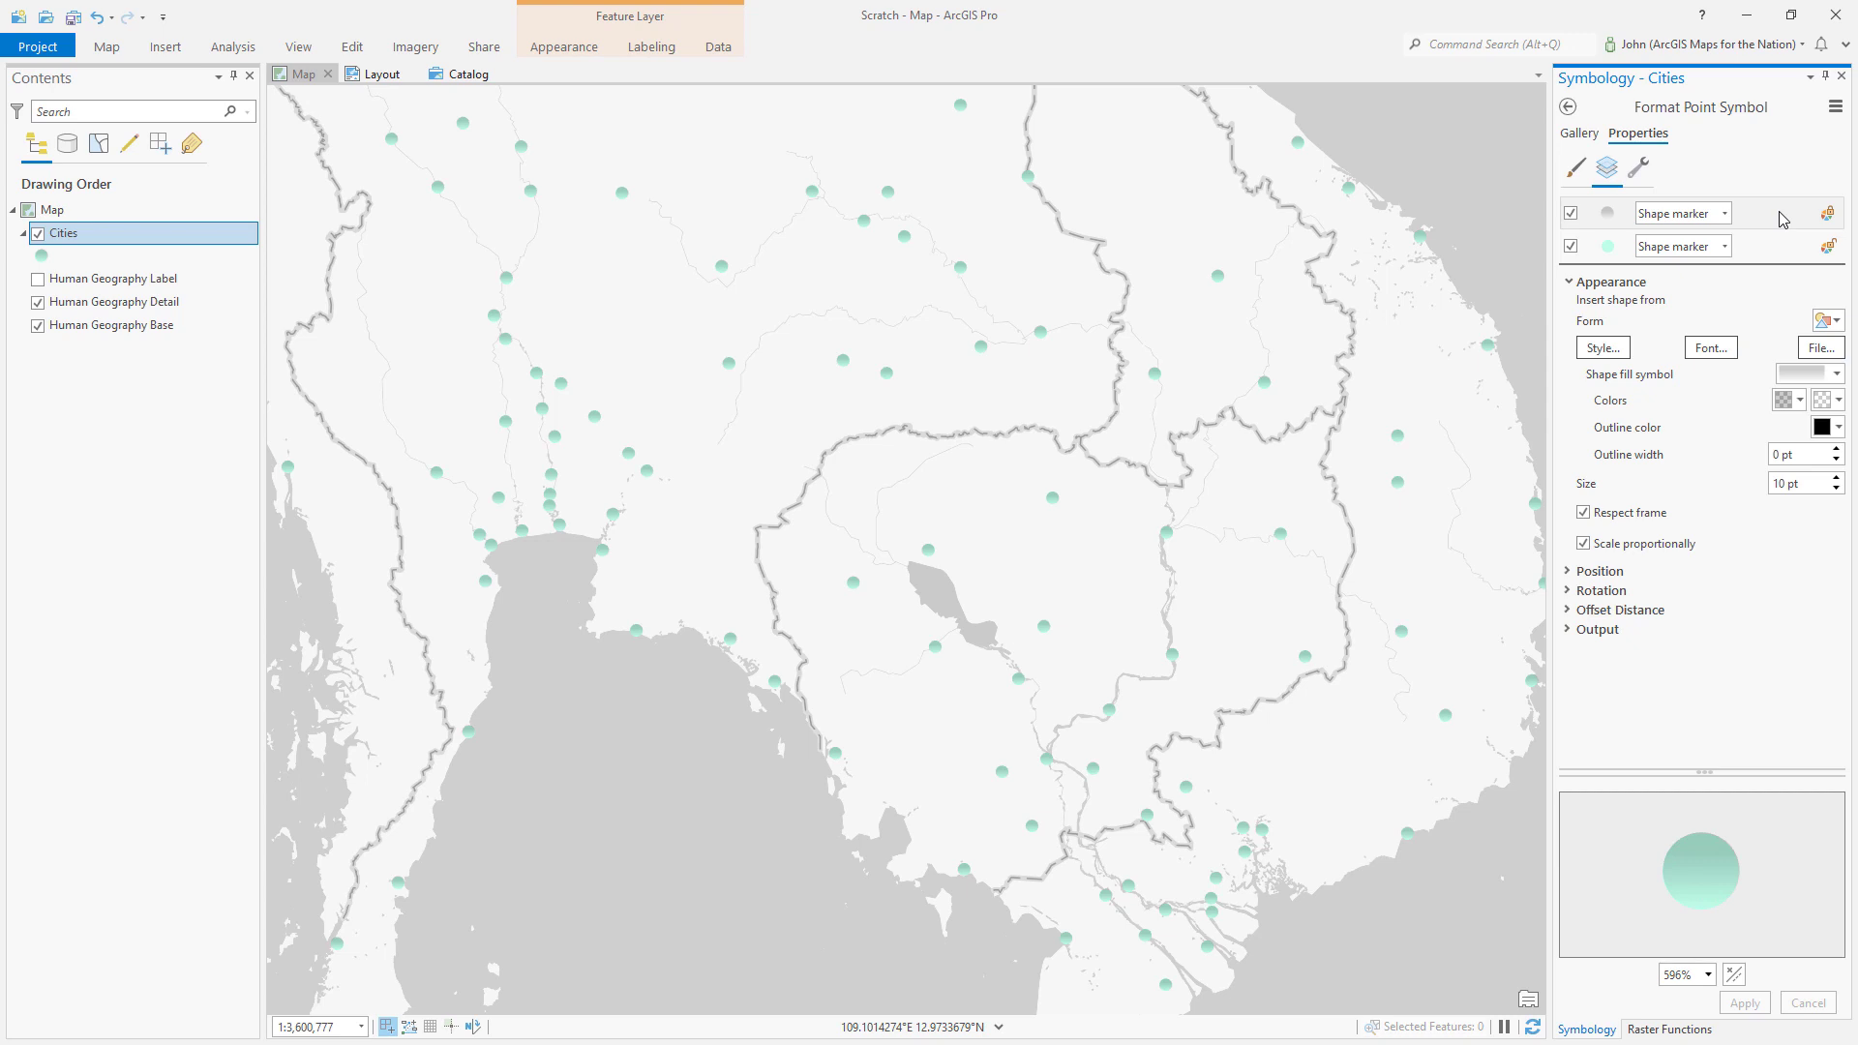
click(1836, 374)
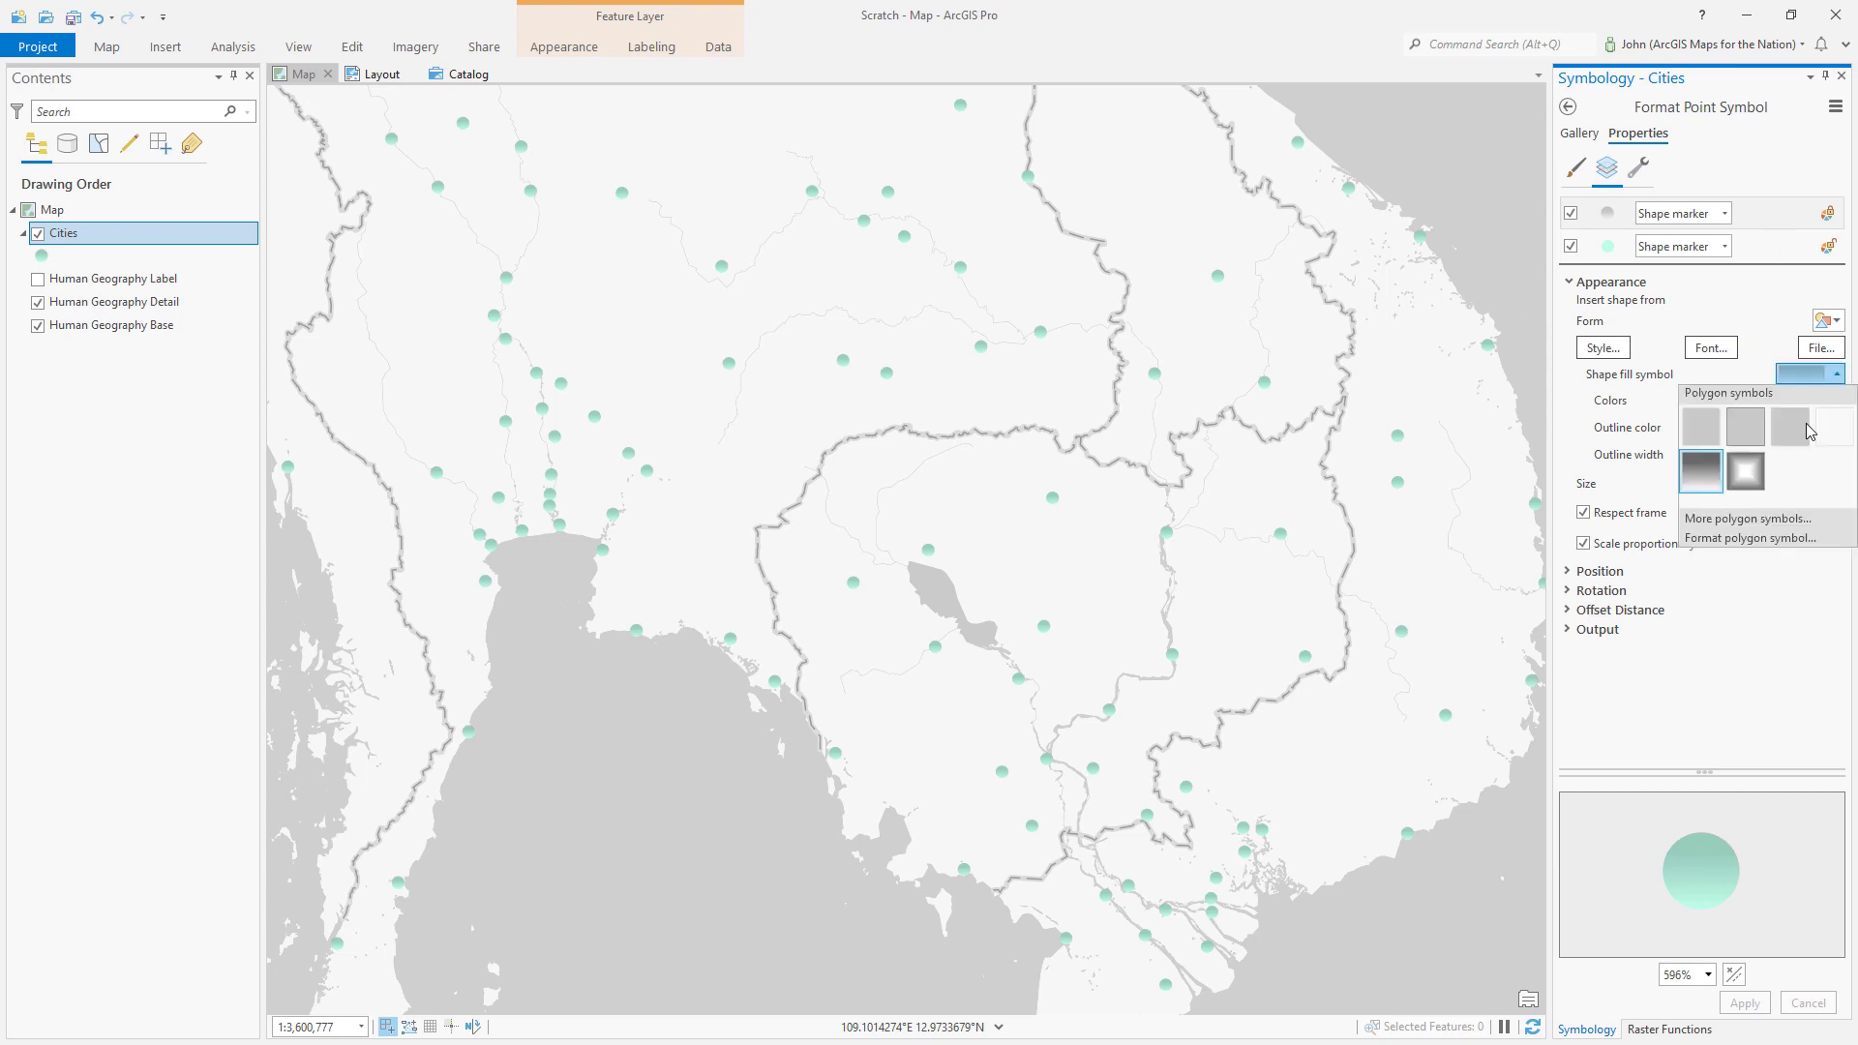
click(1742, 539)
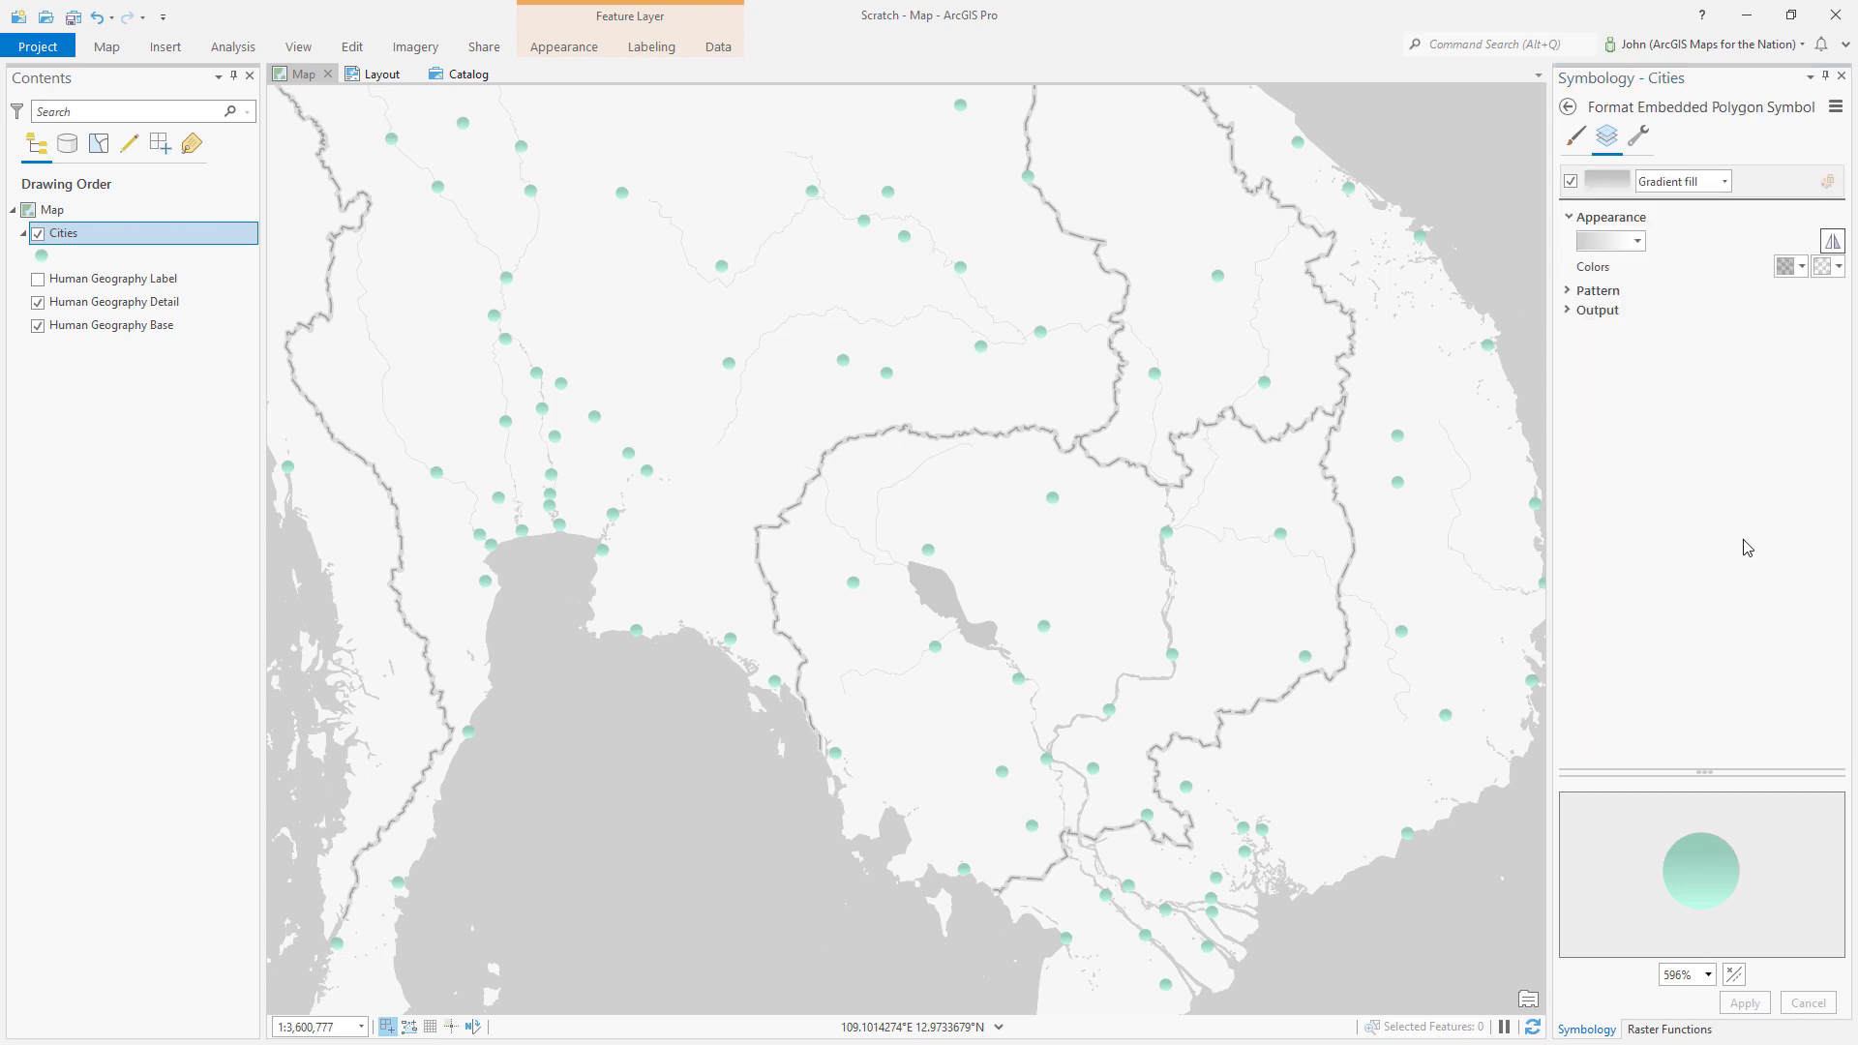
click(1641, 138)
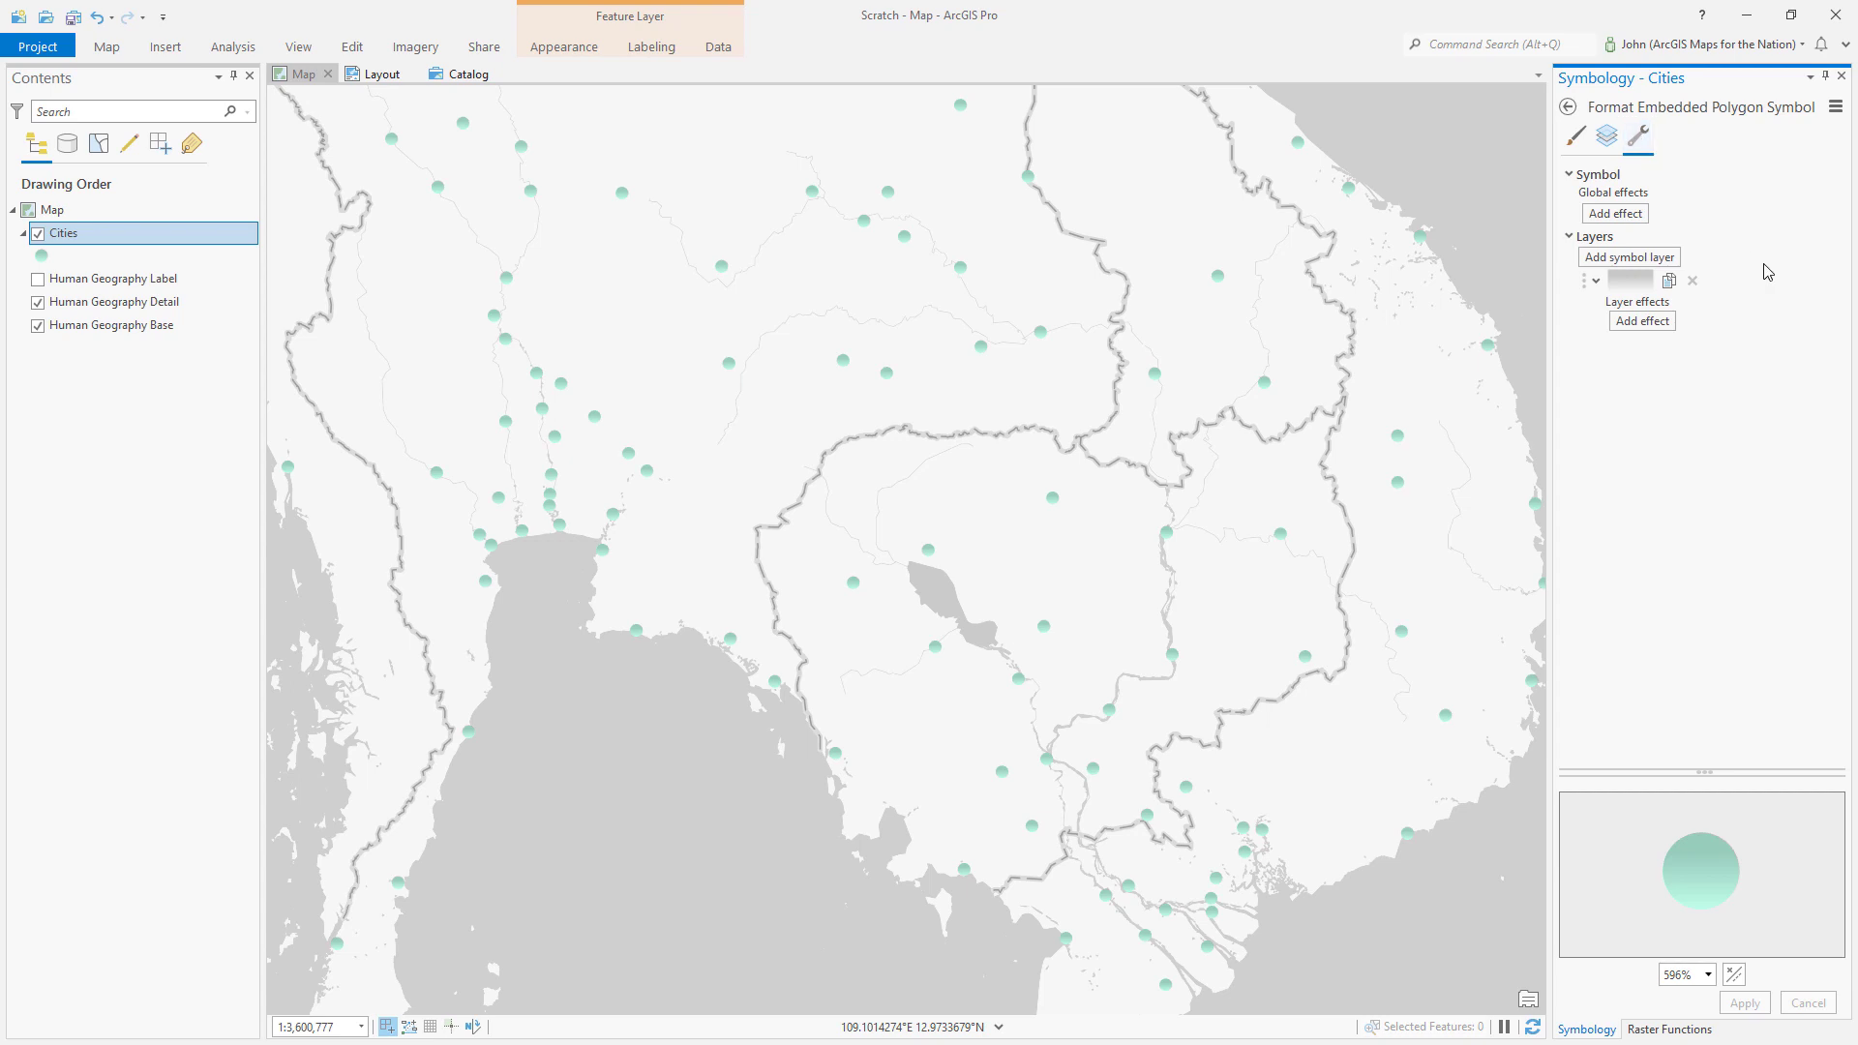
click(1667, 323)
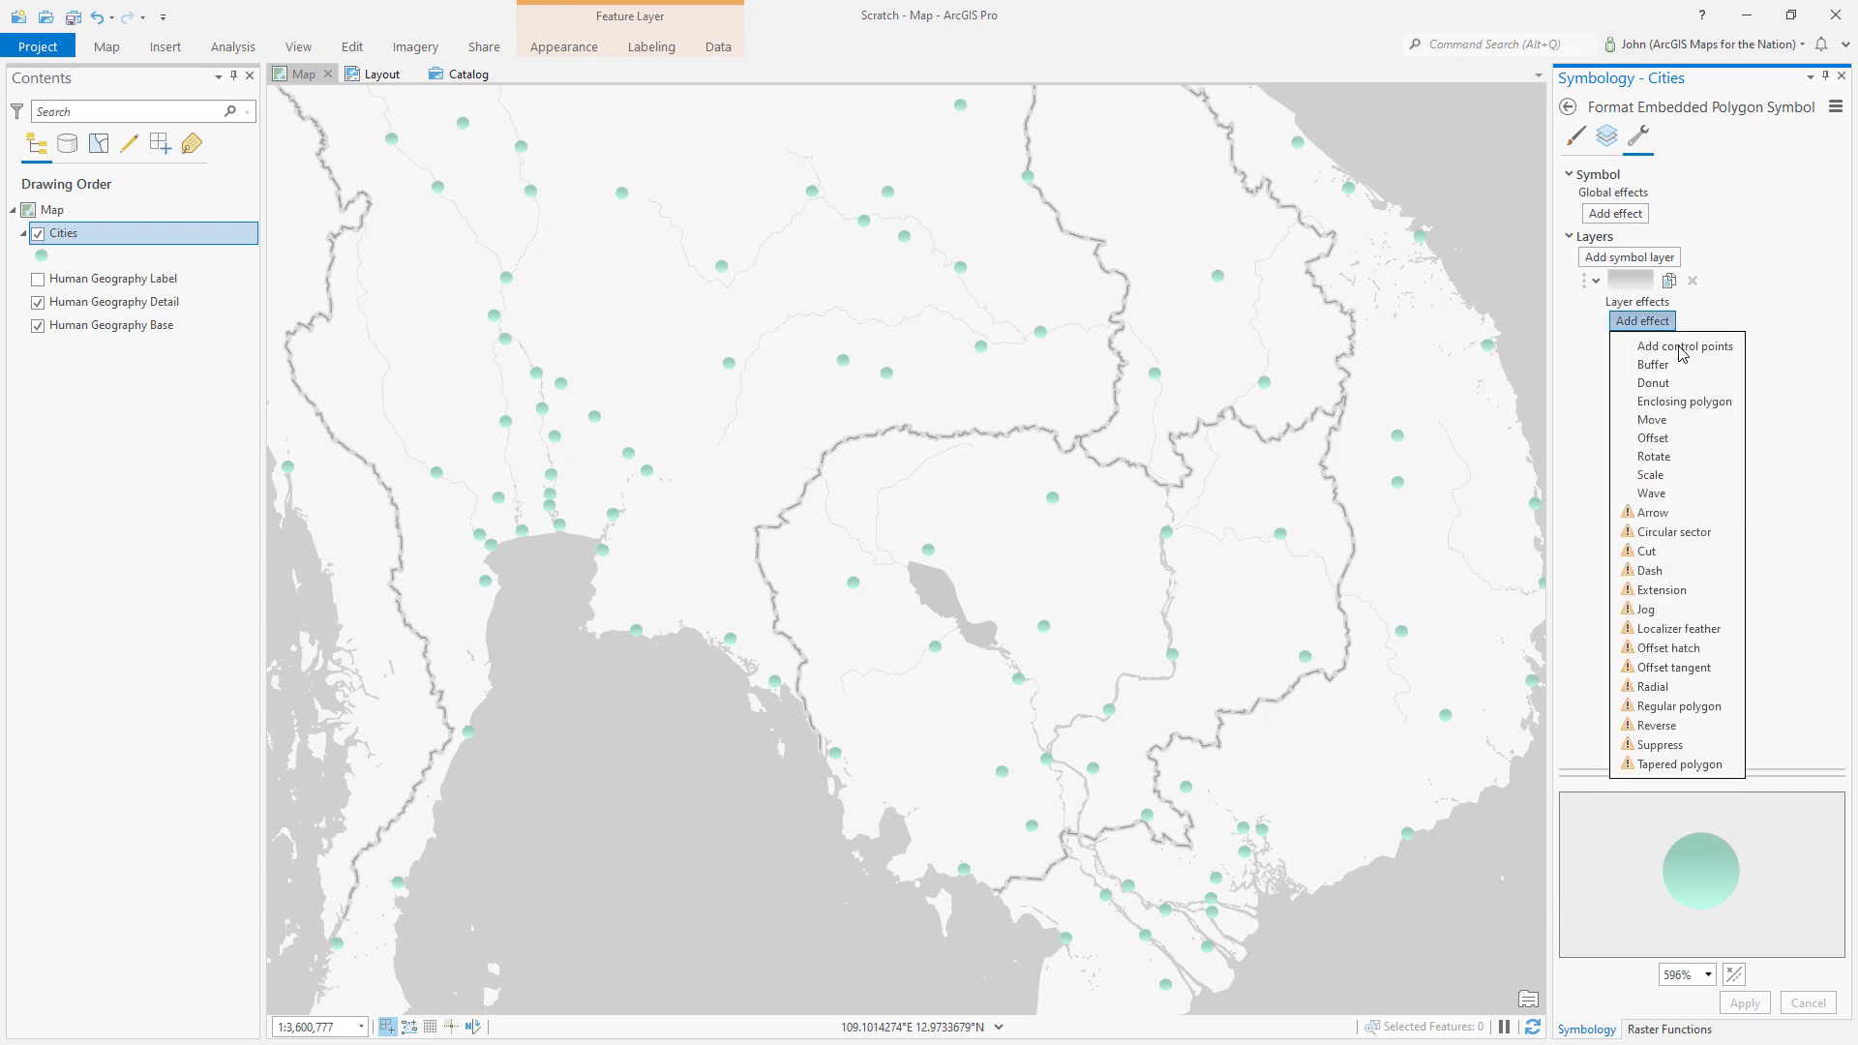
click(1670, 441)
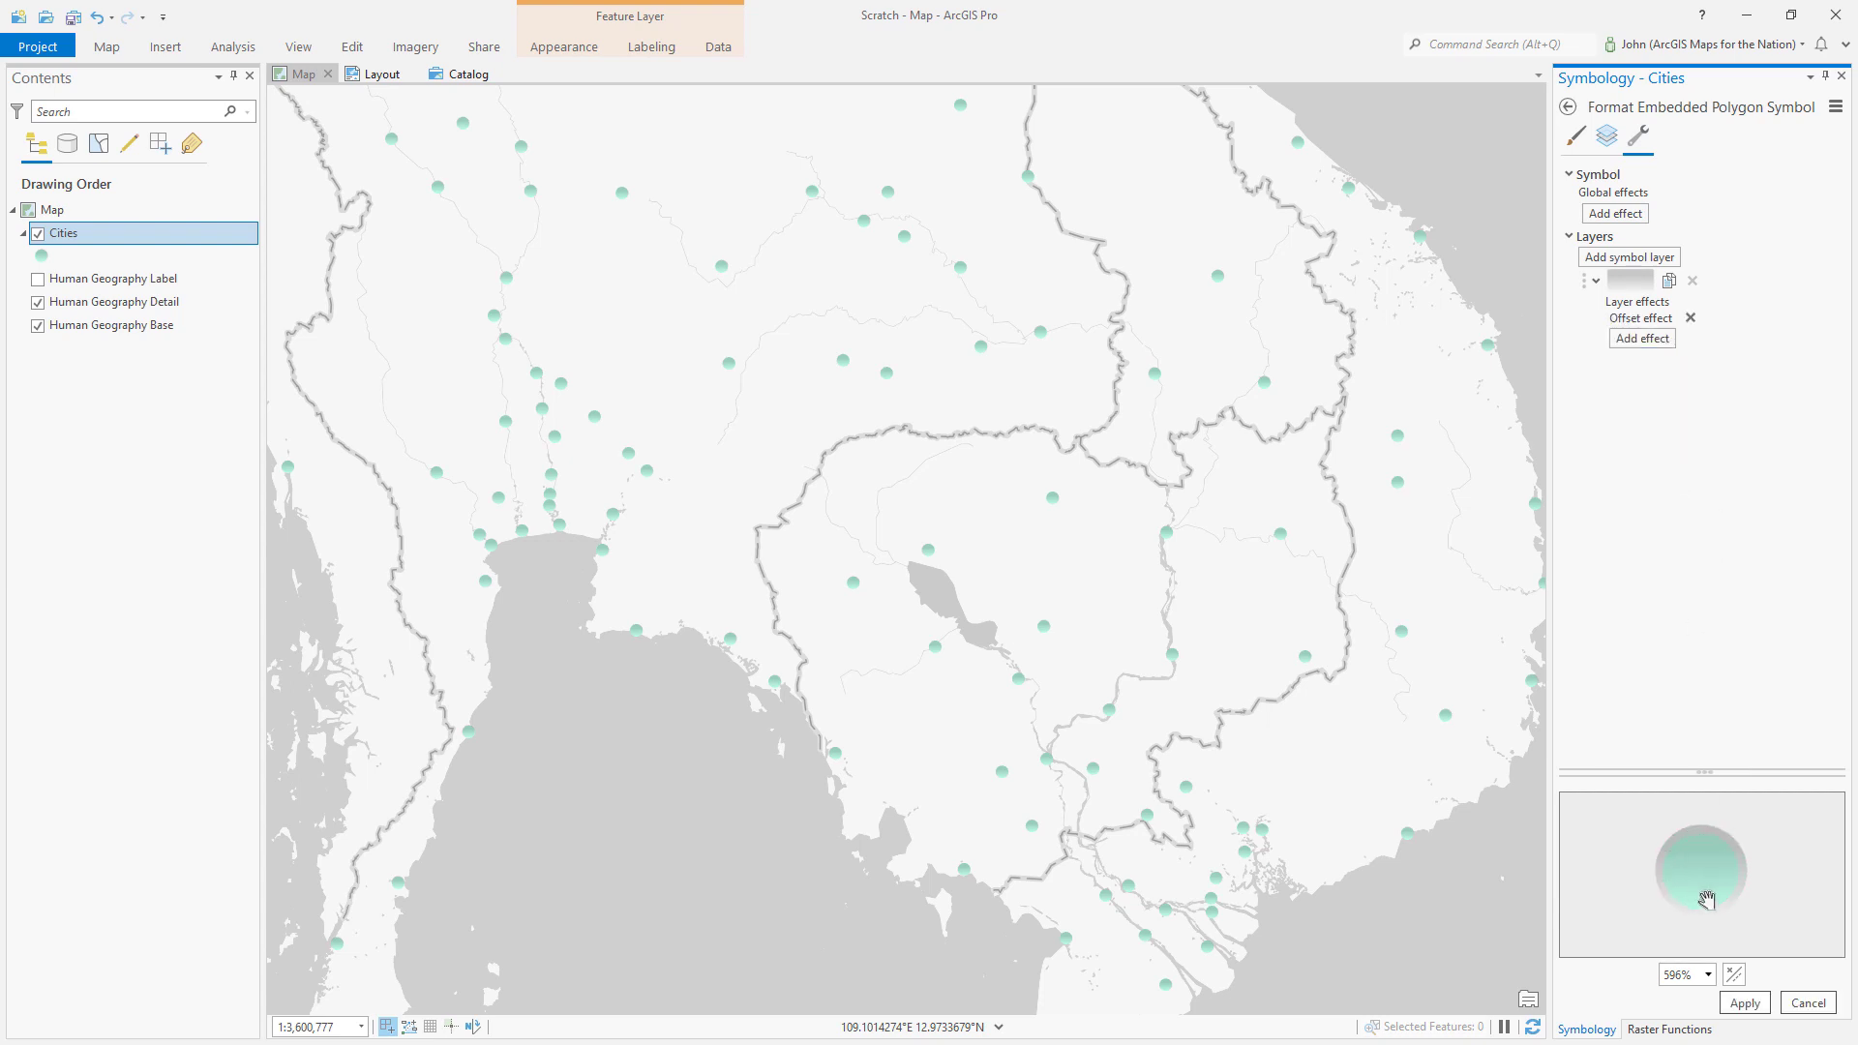
Set the gradient fill's Offset effect to -1 pt so the shading is inset within the mint circle.
click(1607, 136)
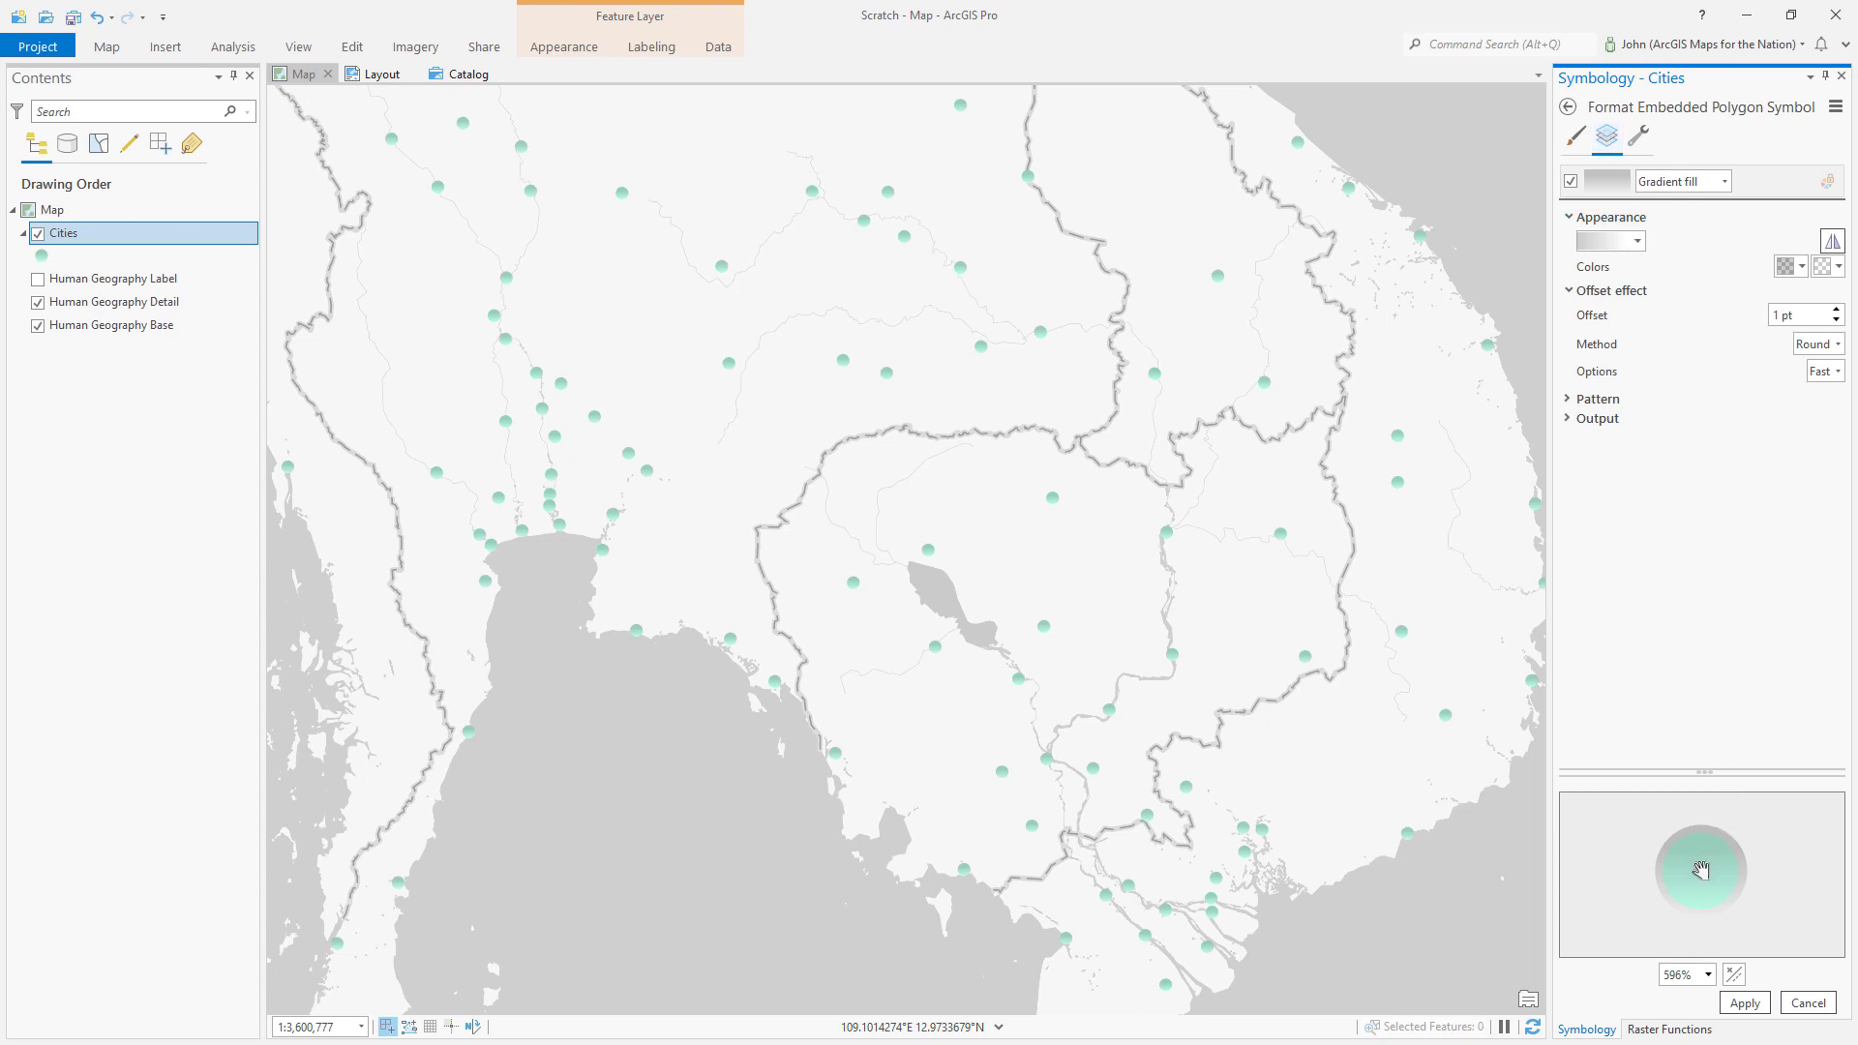
click(1836, 321)
click(1837, 322)
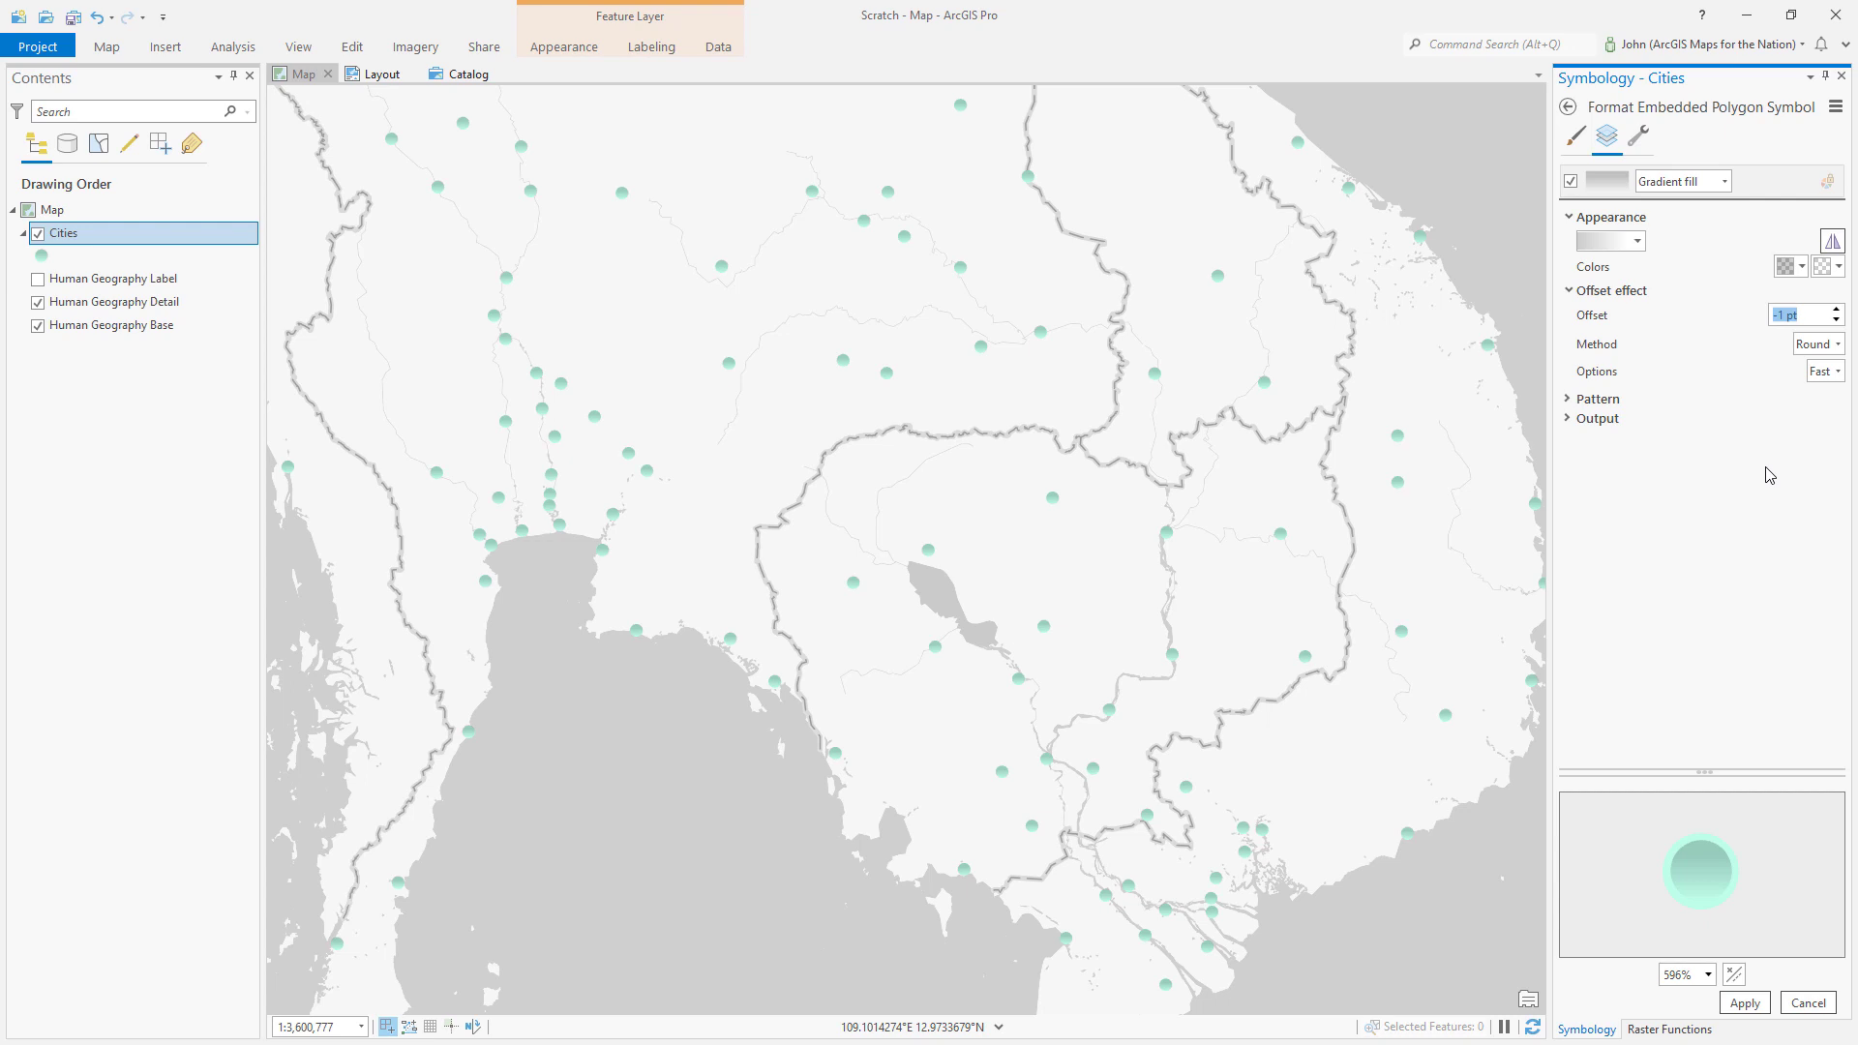
Set the gradient fill's Offset effect to -0.75 pt and apply the change to the Cities symbol.
text(0.75)
key(Tab)
click(1745, 1002)
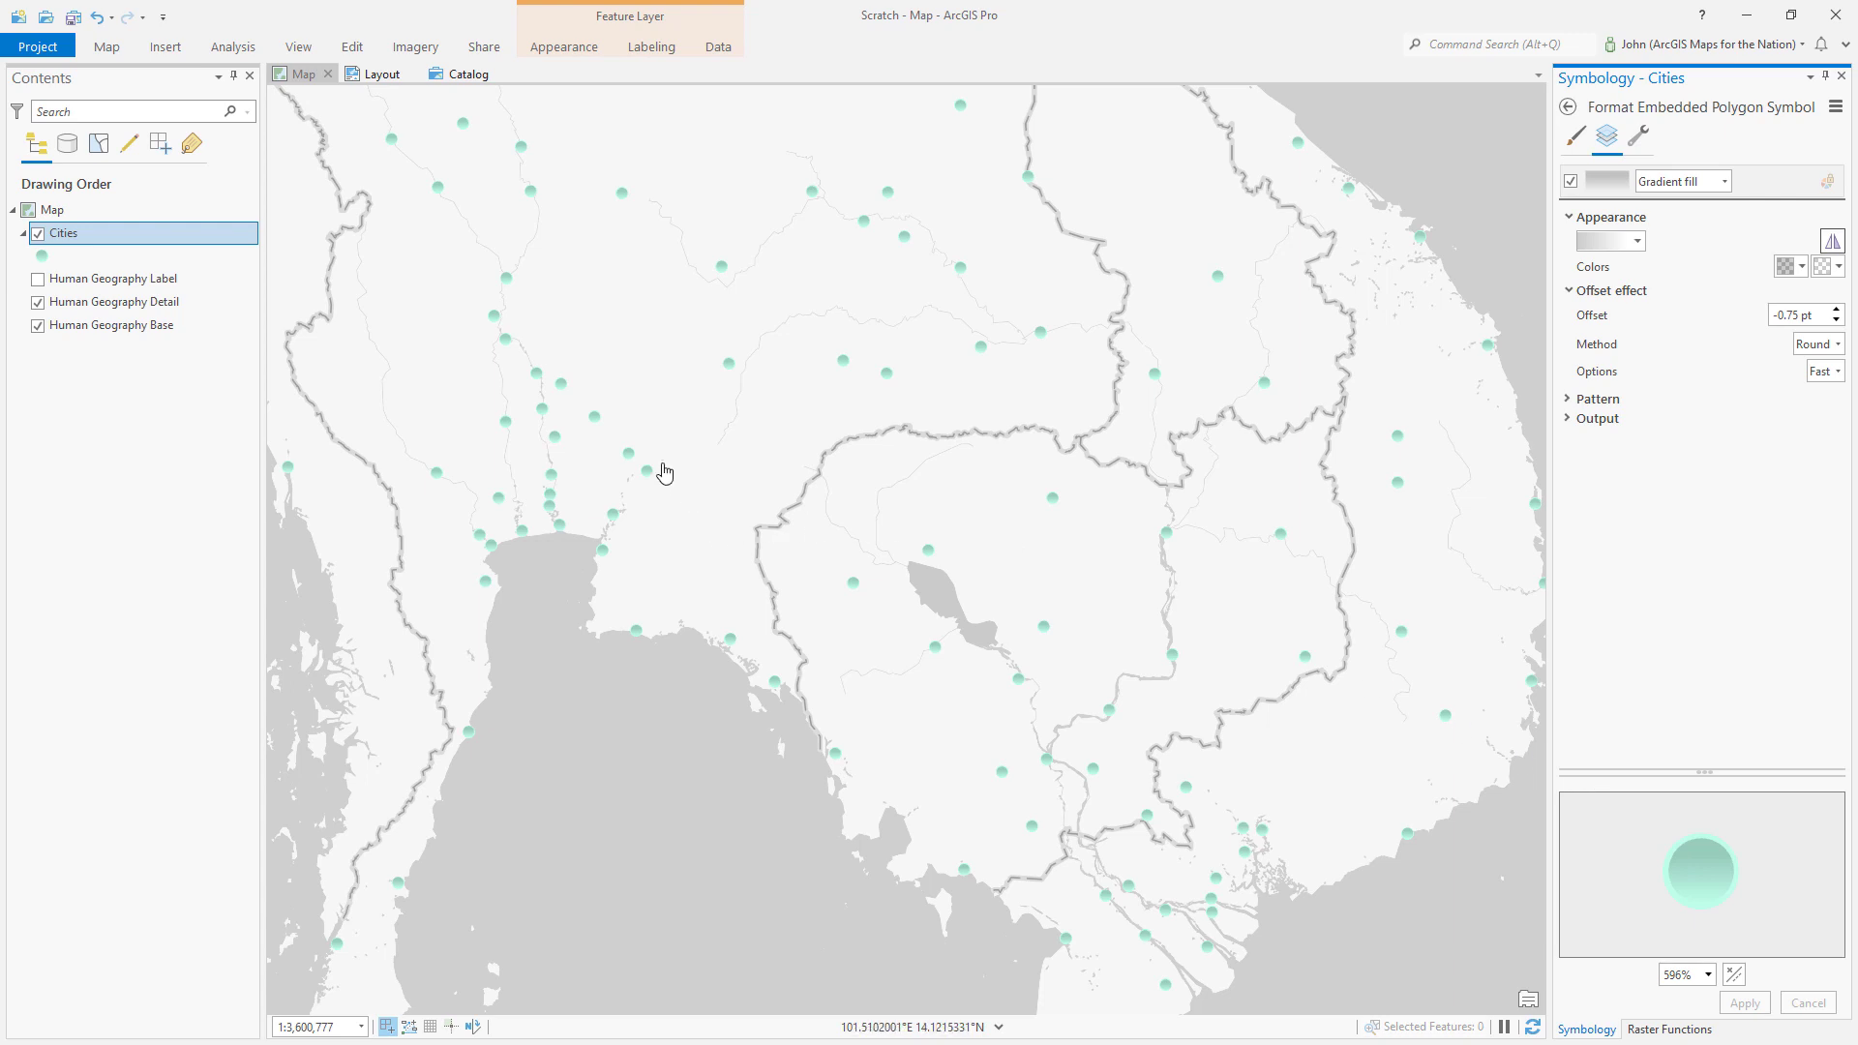
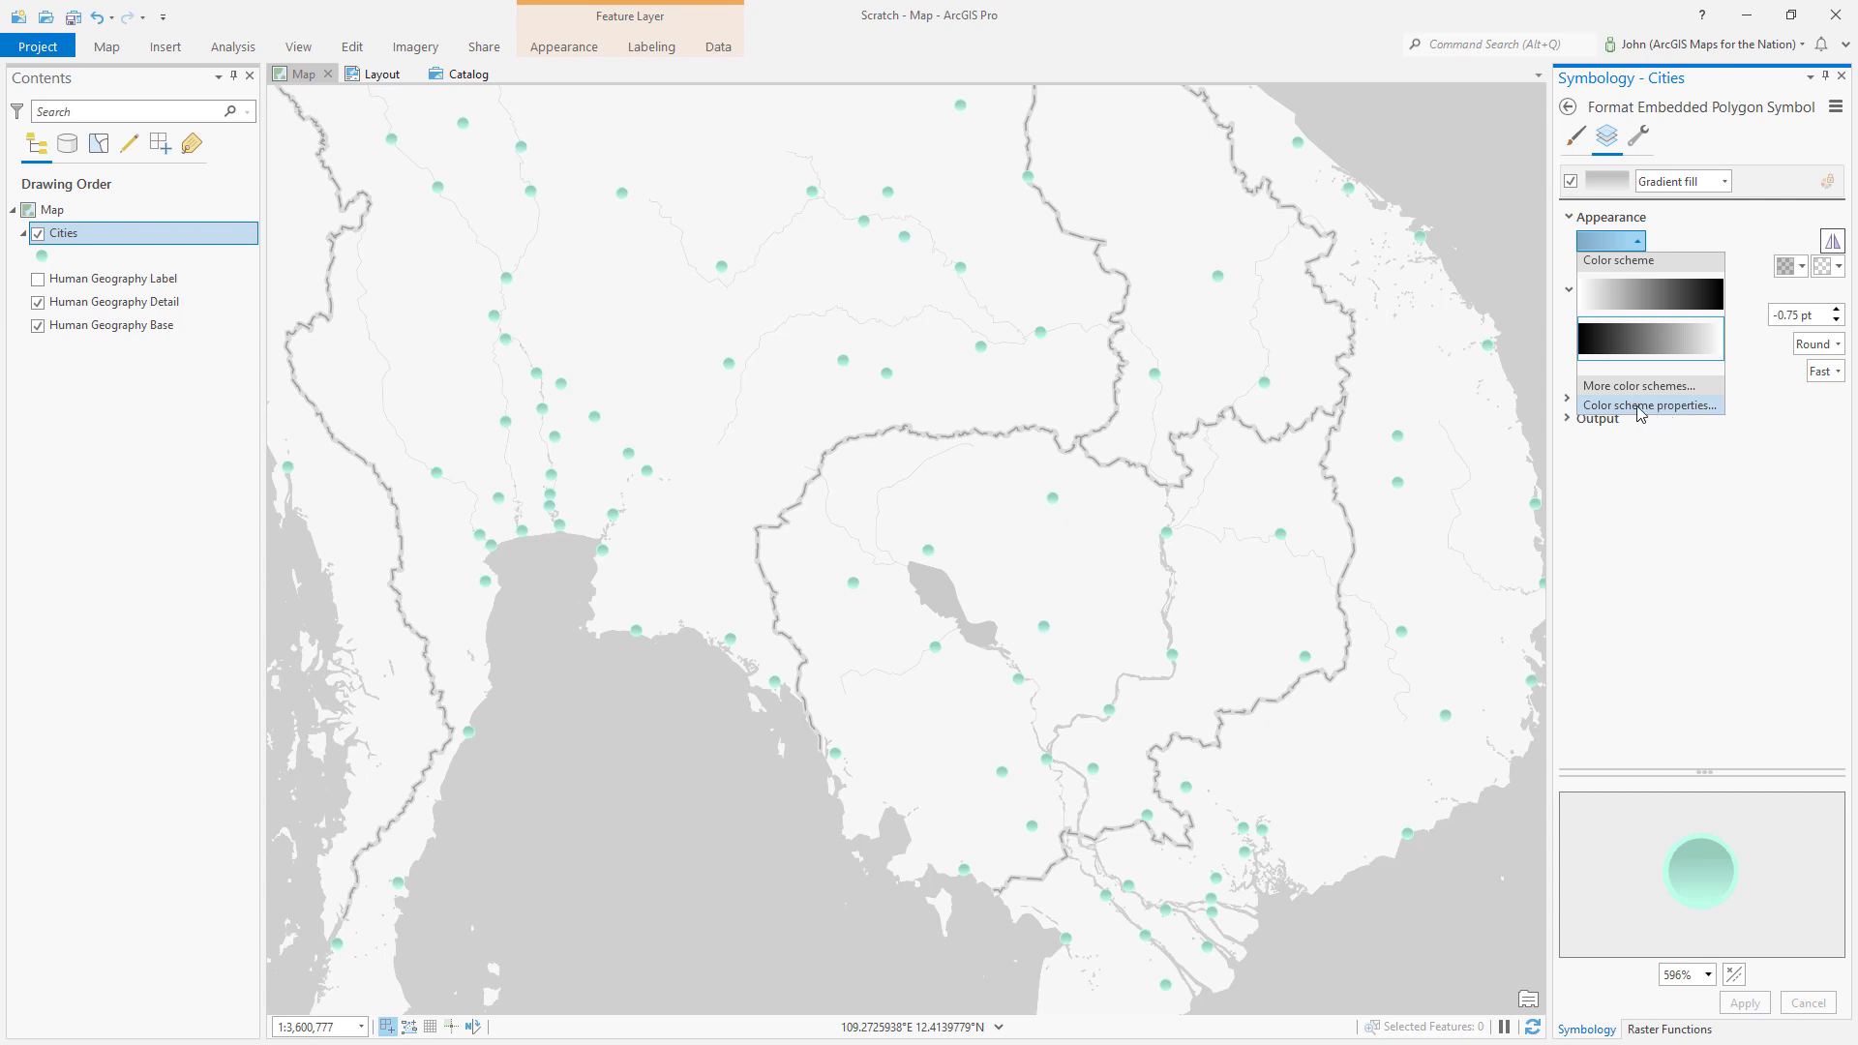
Edit the gradient's color scheme so a fully transparent color stop sits at the 50% position.
click(1640, 408)
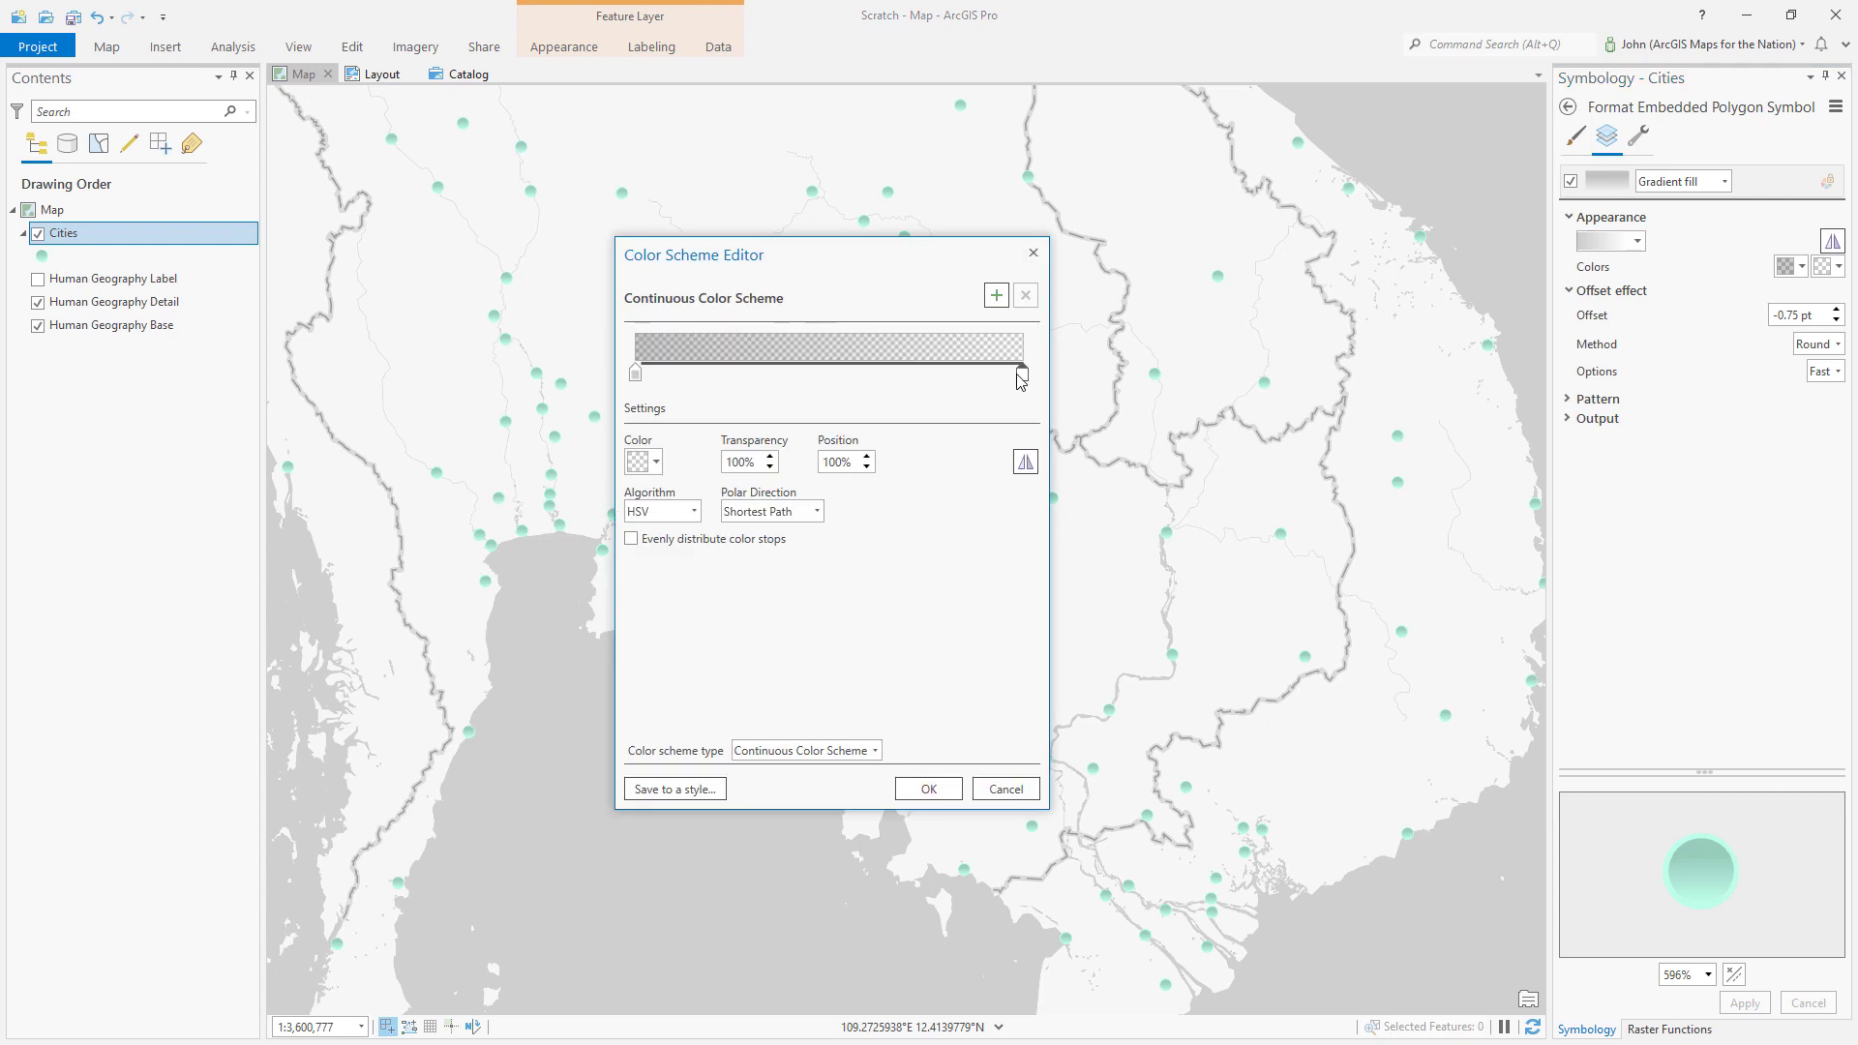
drag(1024, 377, 834, 379)
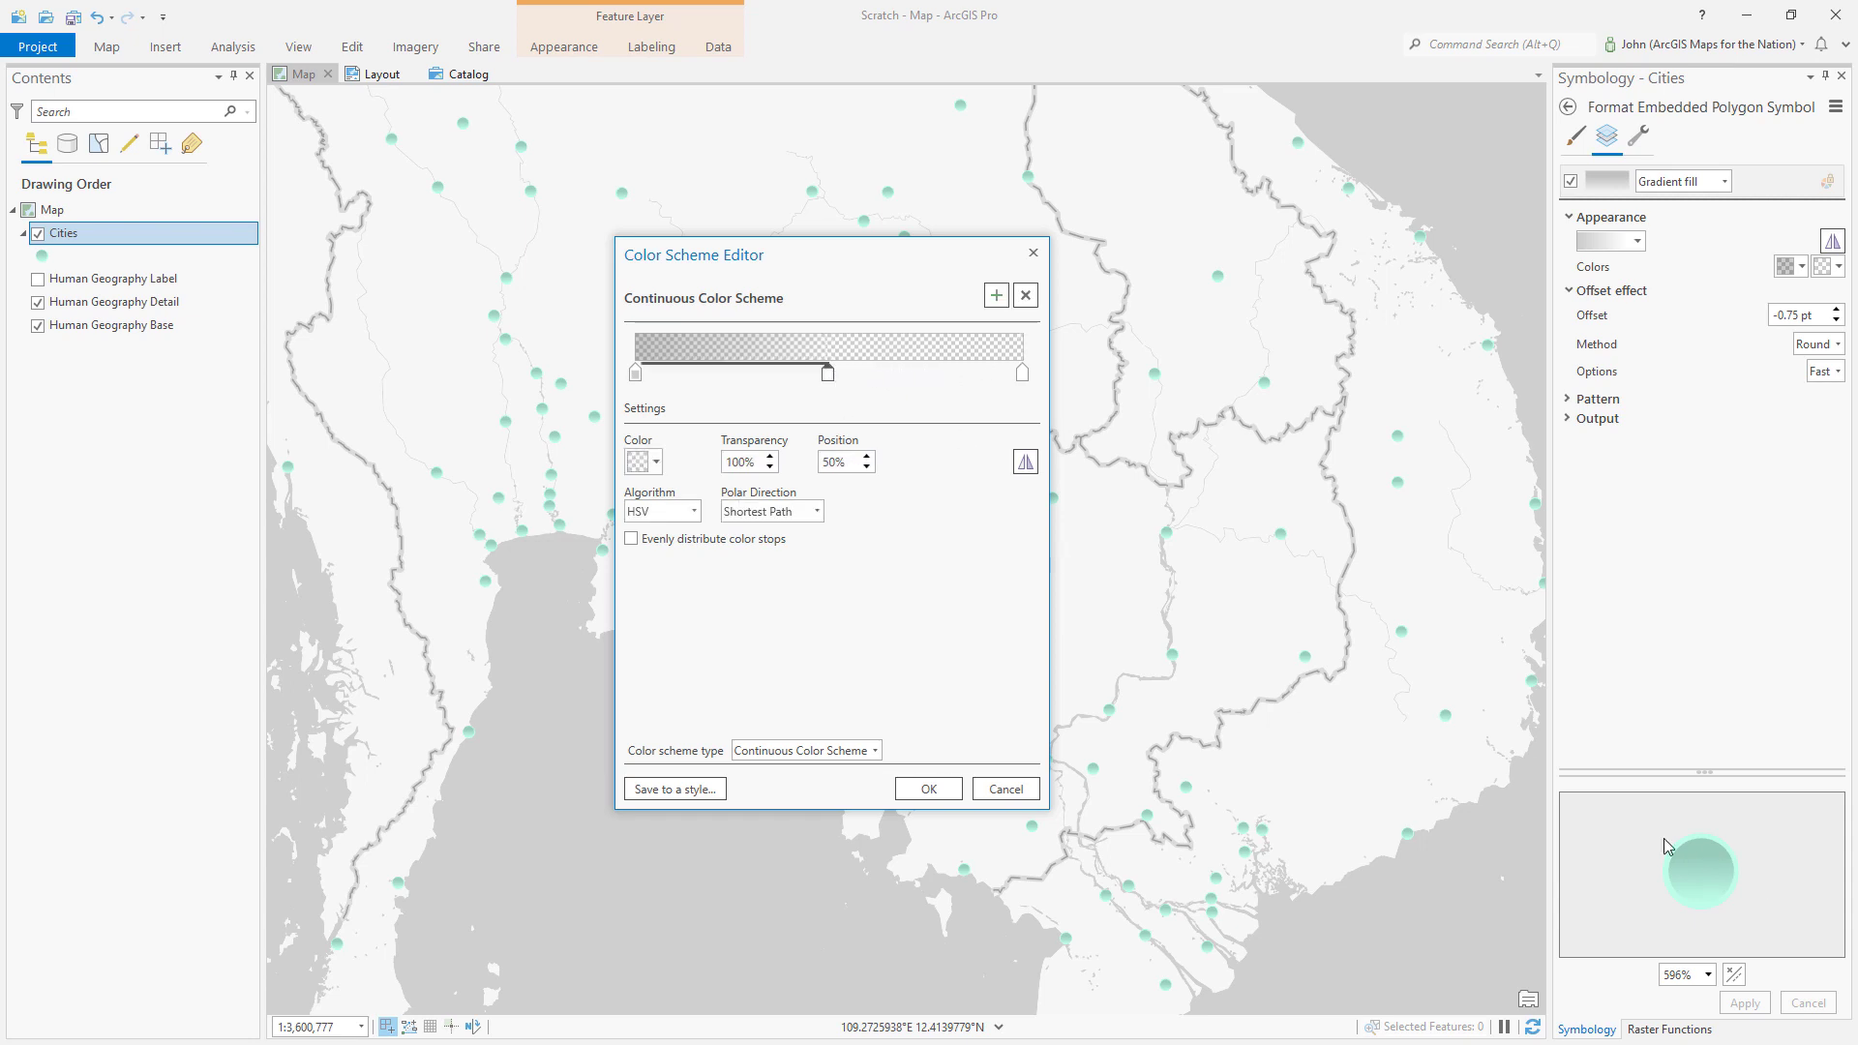
click(935, 789)
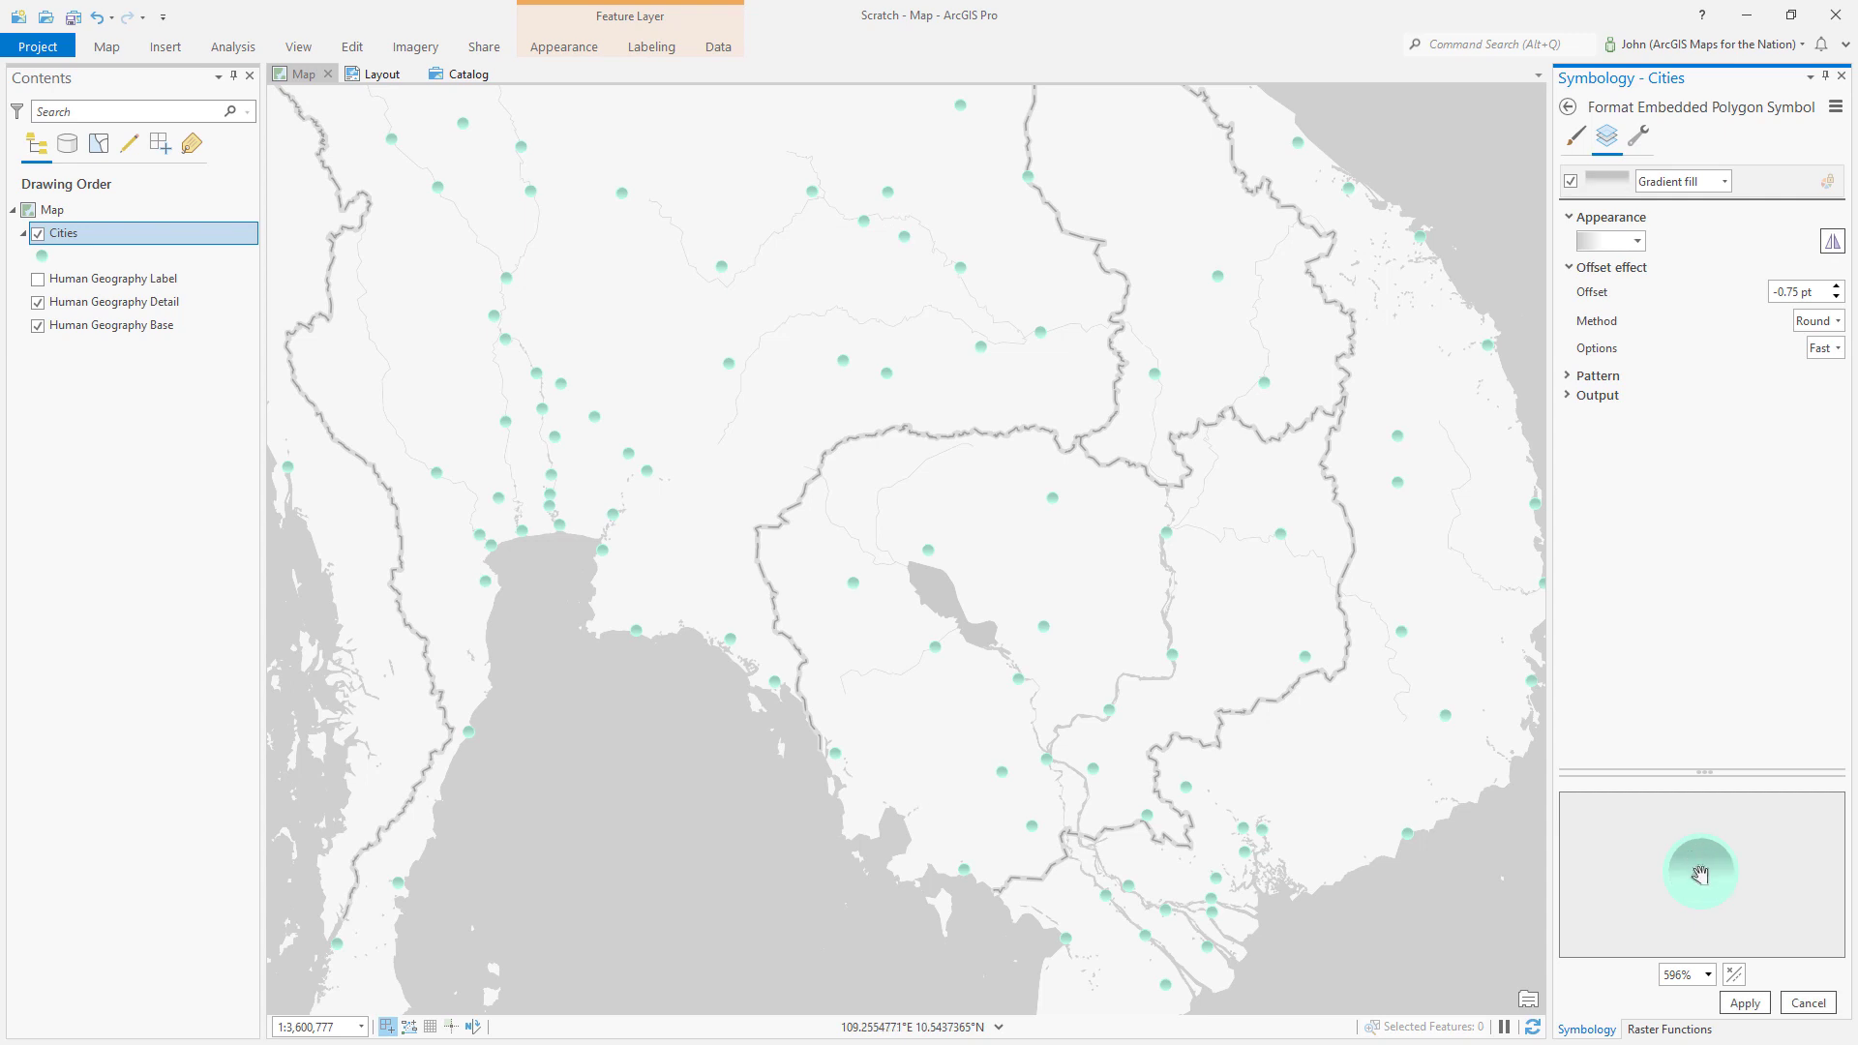
In the gradient's color scheme, set the first stop's transparency to 90% and move the middle stop to the 47% position.
click(1643, 249)
click(1638, 406)
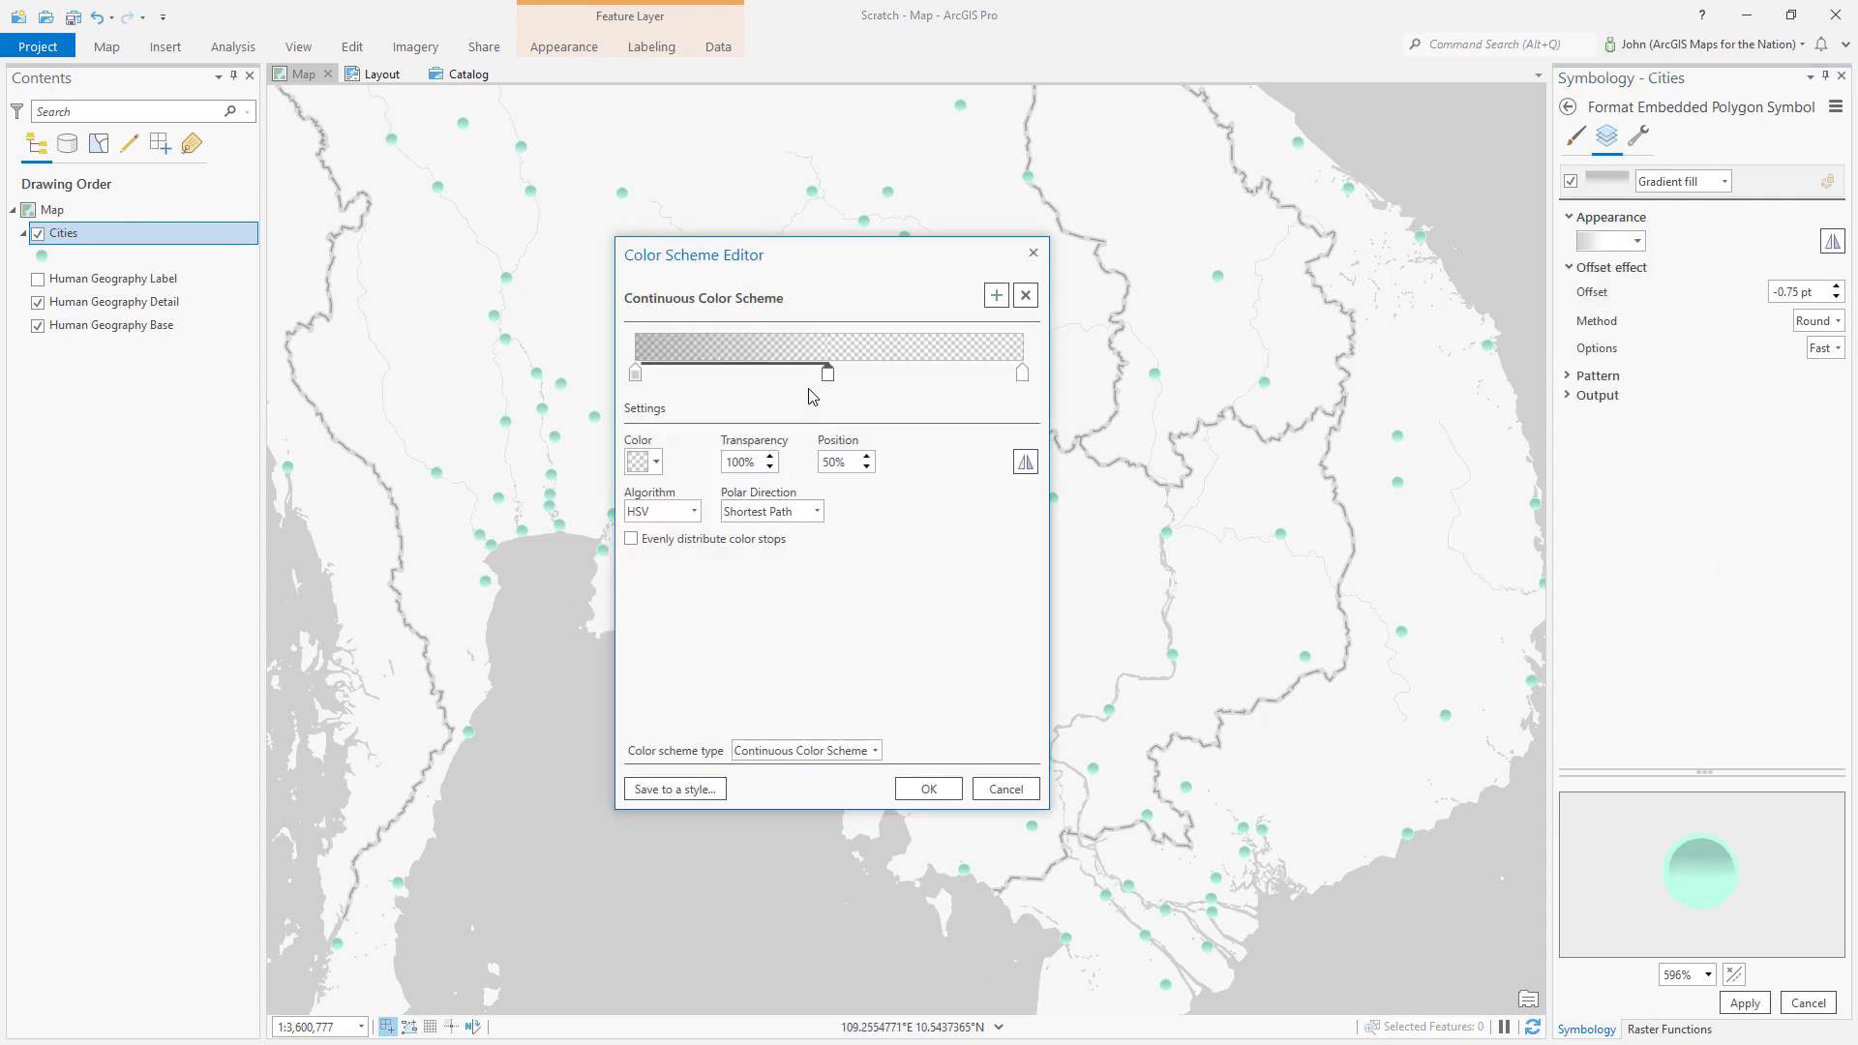
mouse_move(829, 385)
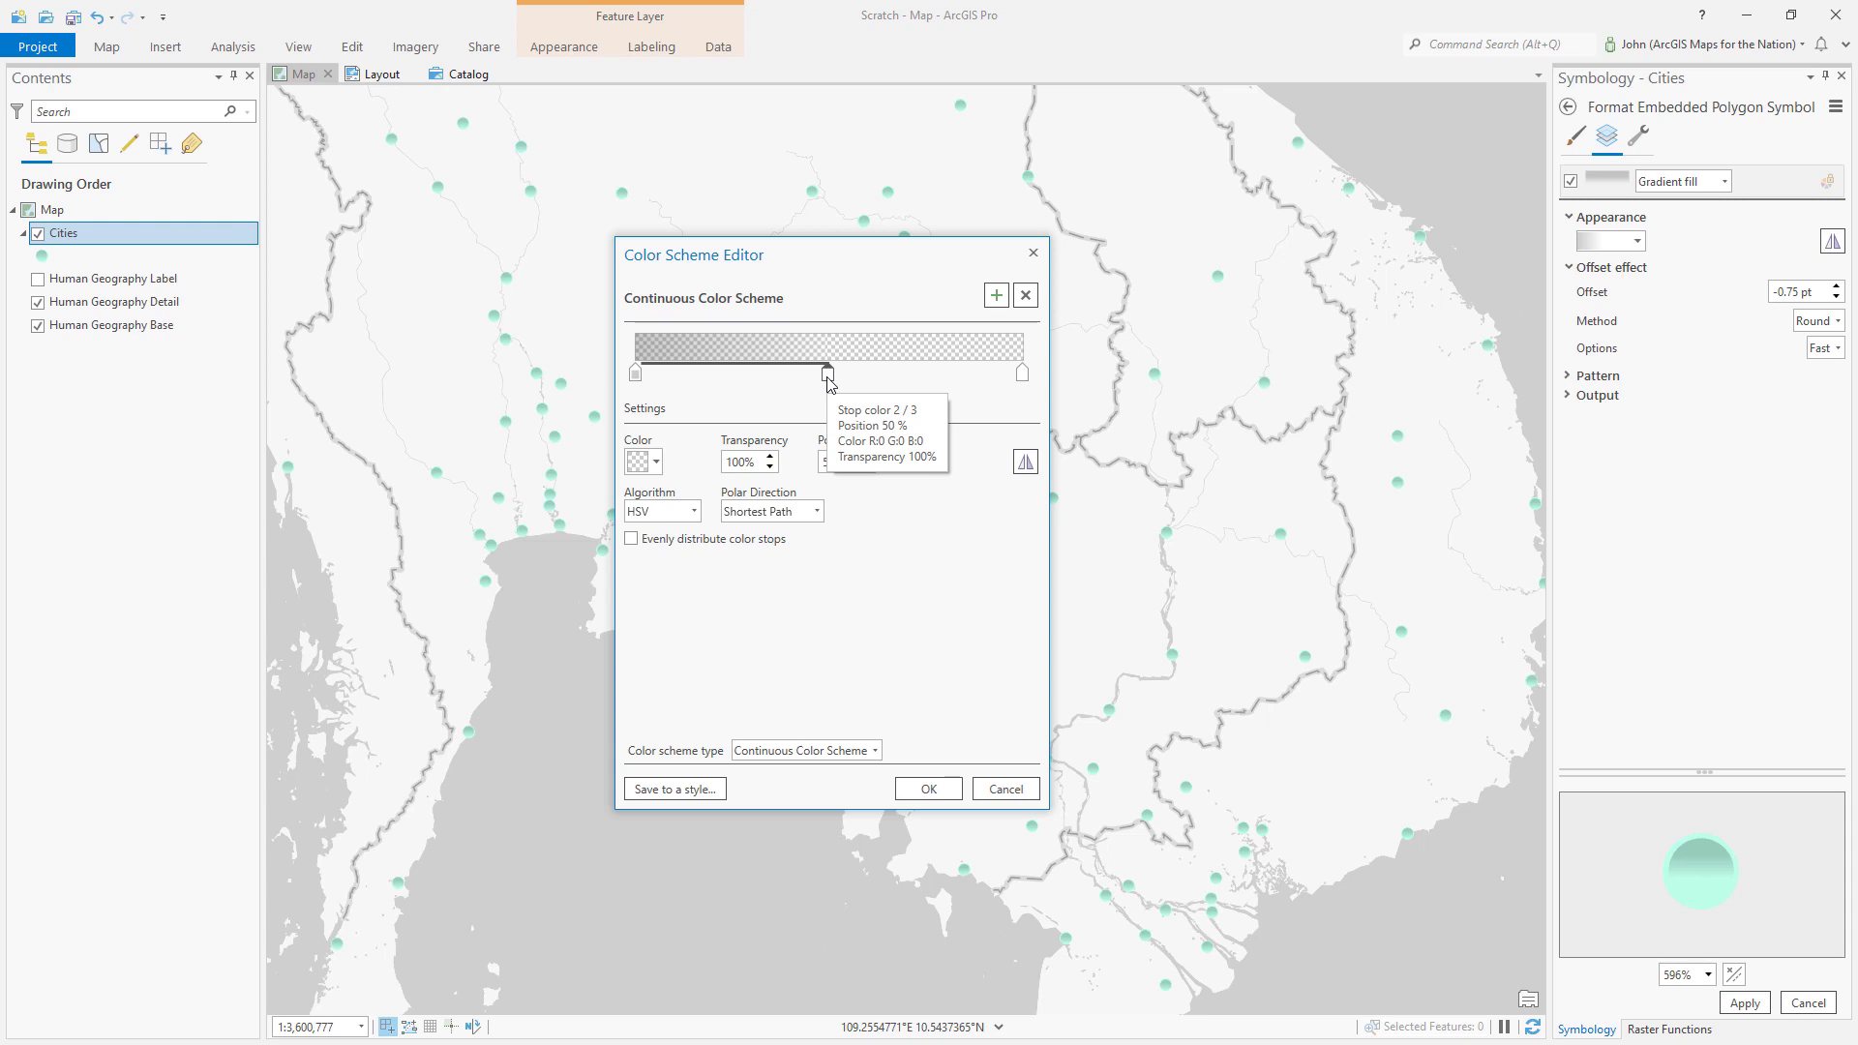
click(635, 374)
drag(719, 468, 713, 470)
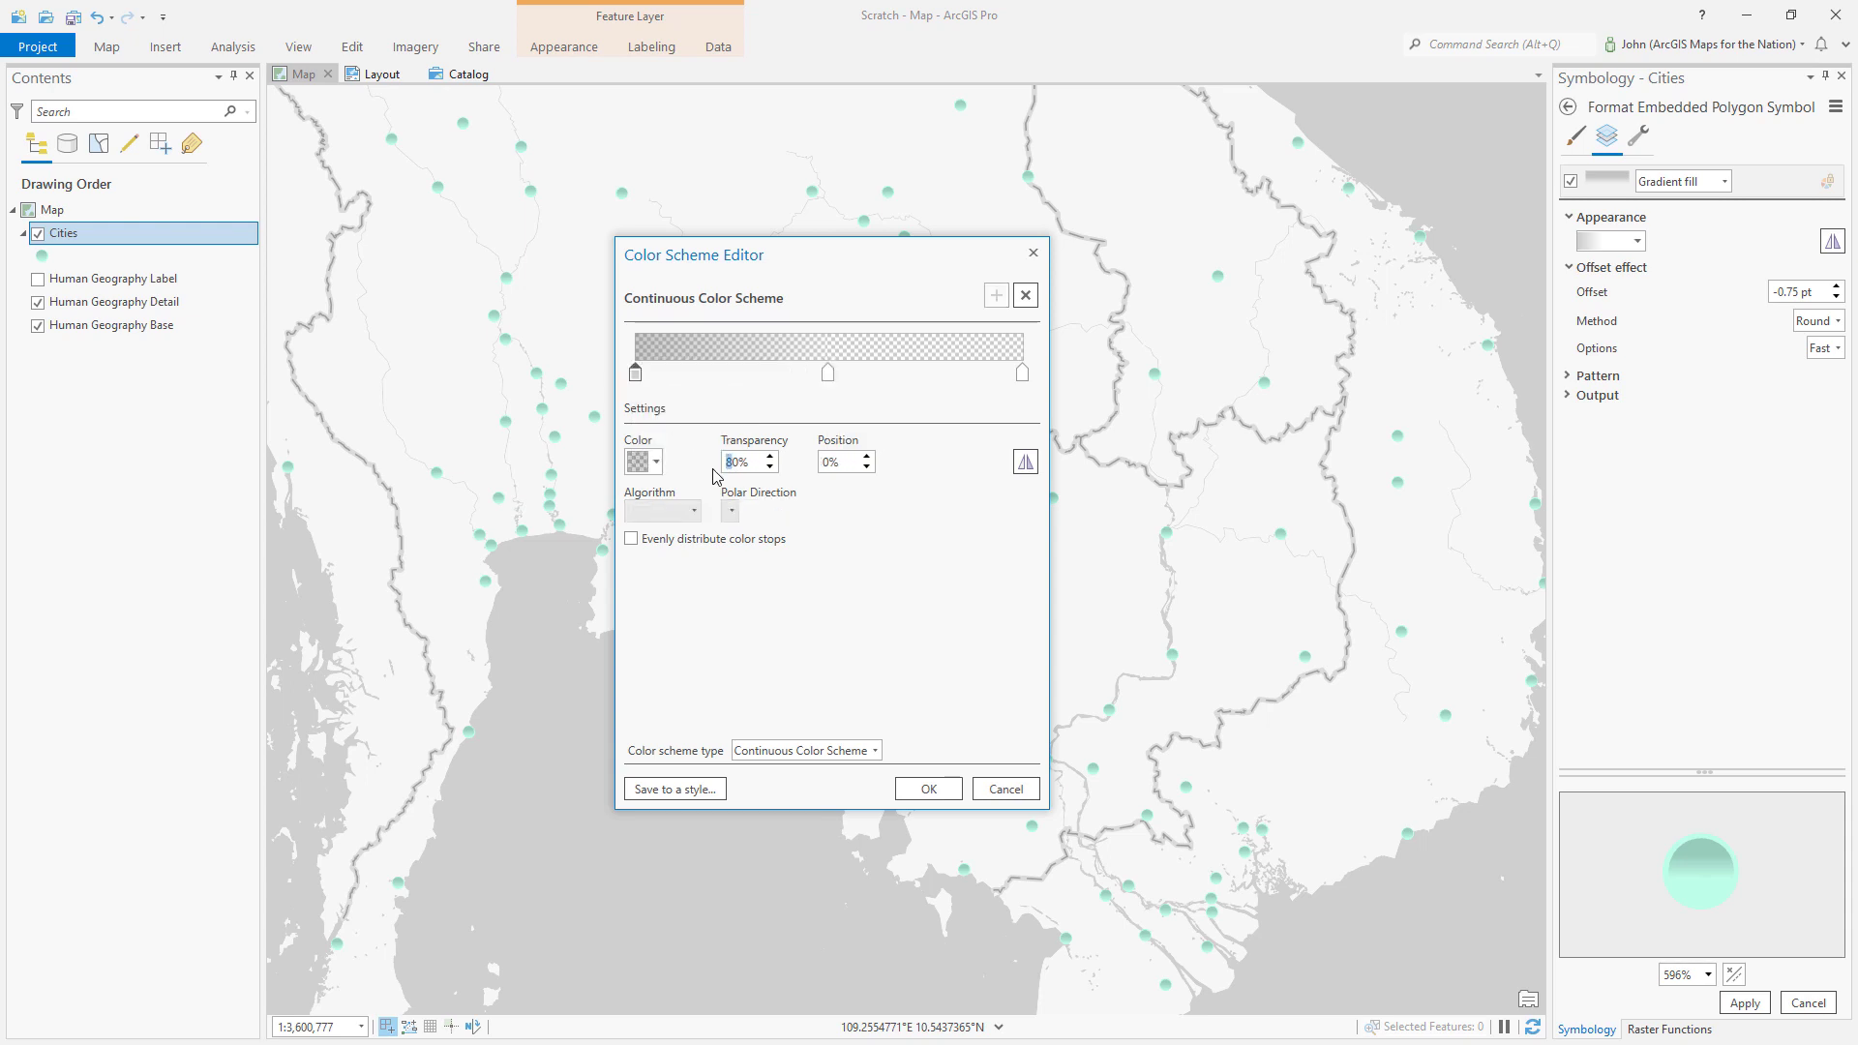
text(9)
key(Tab)
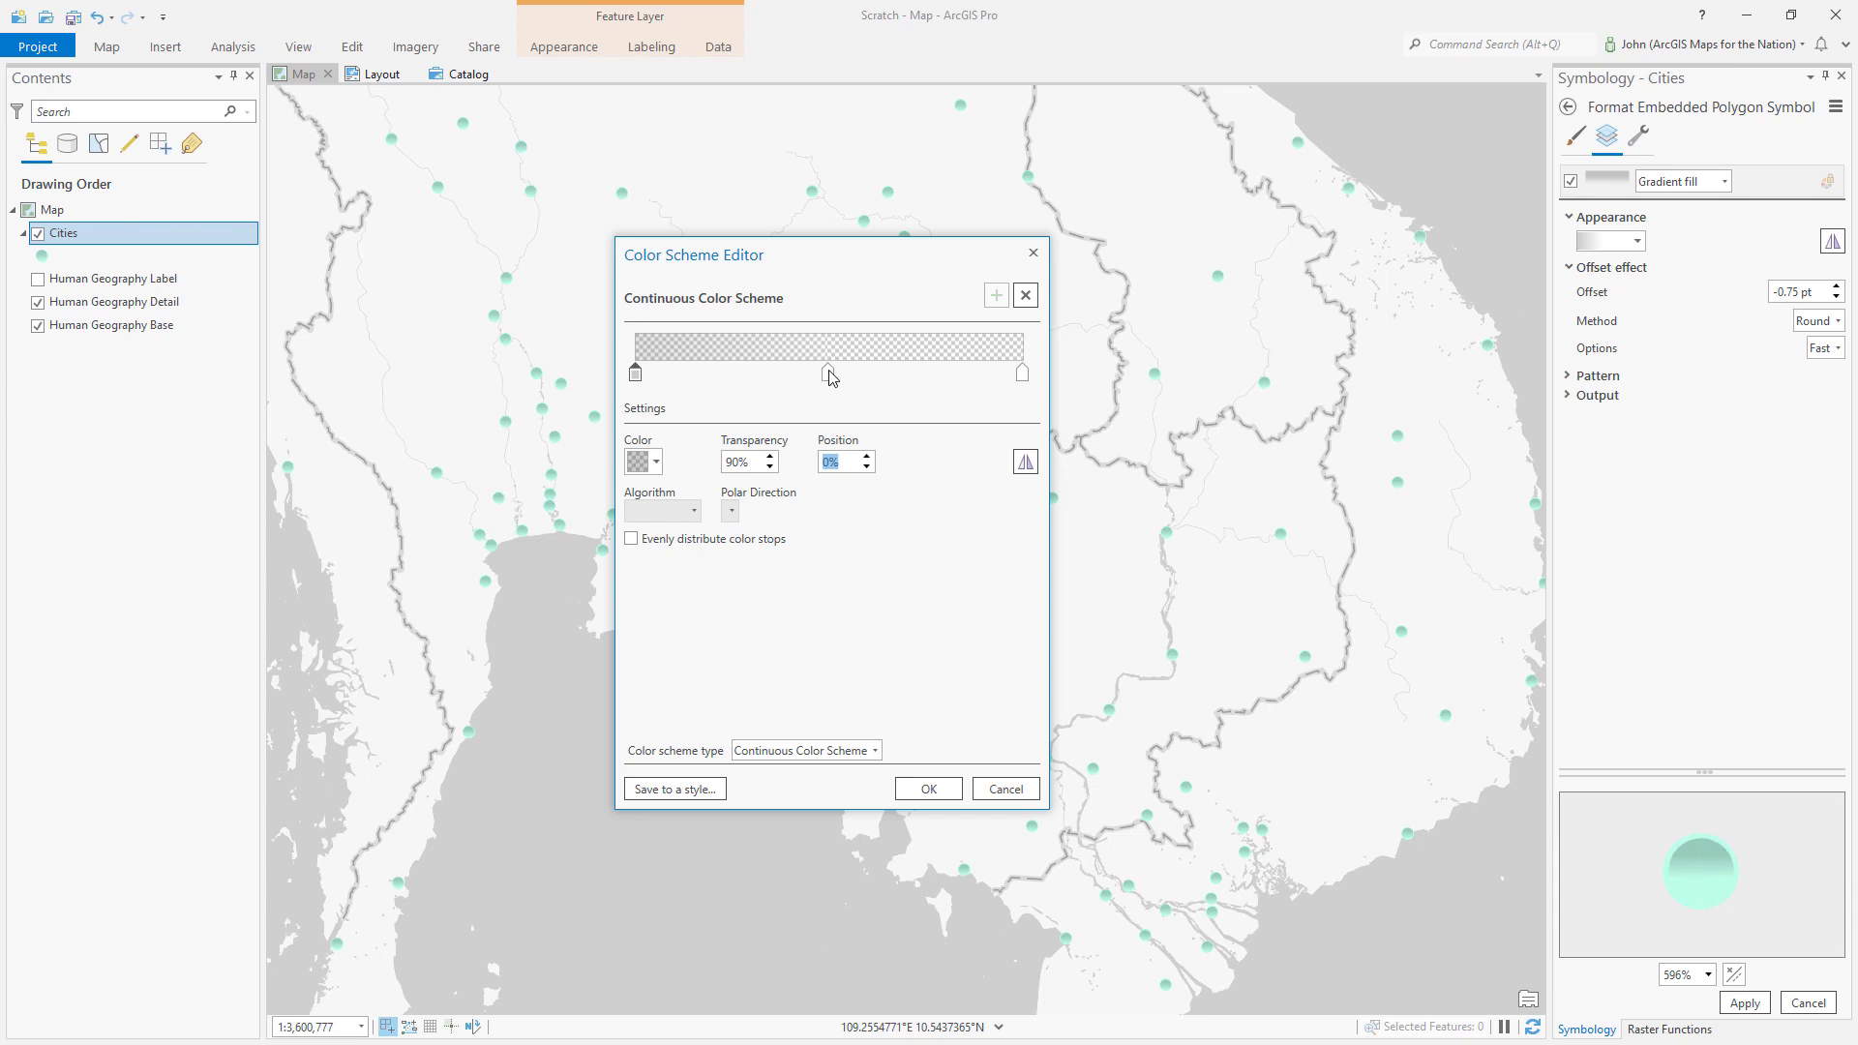
drag(830, 376, 821, 378)
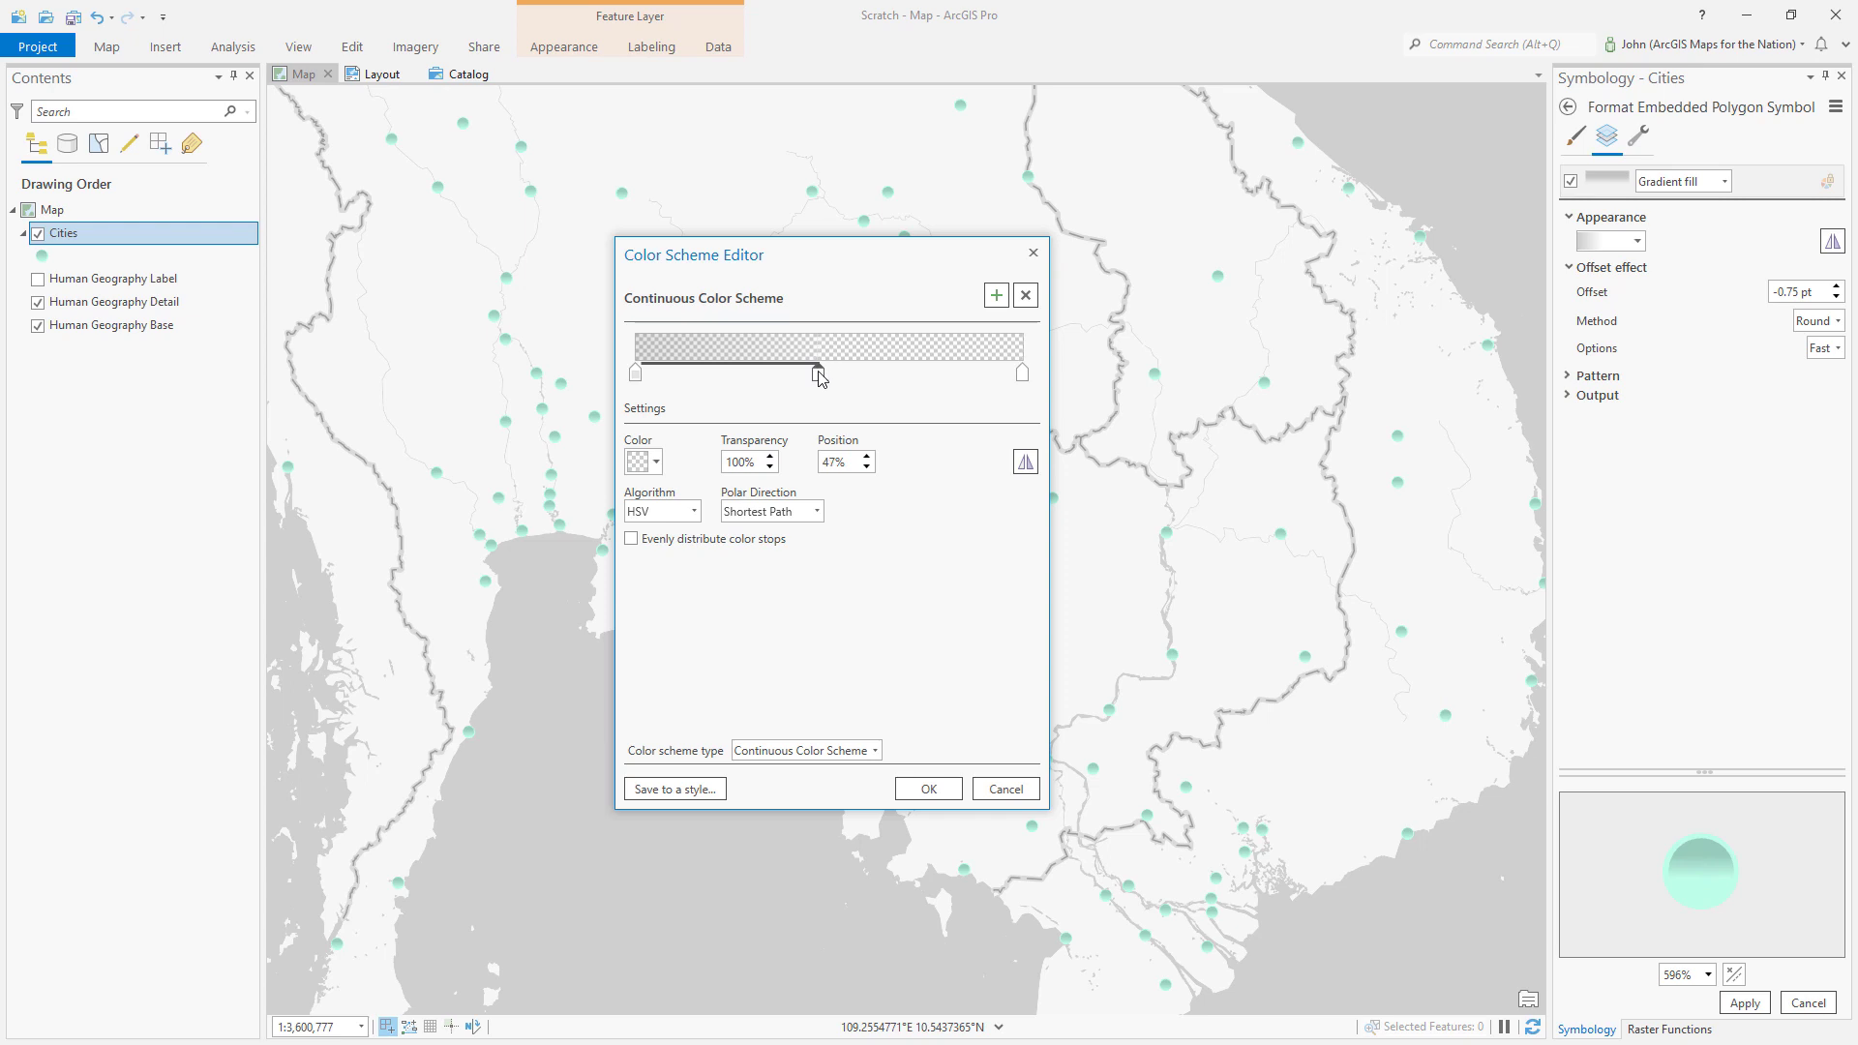
Change the color scheme's end stop to white with 100% transparency.
click(1022, 375)
click(638, 473)
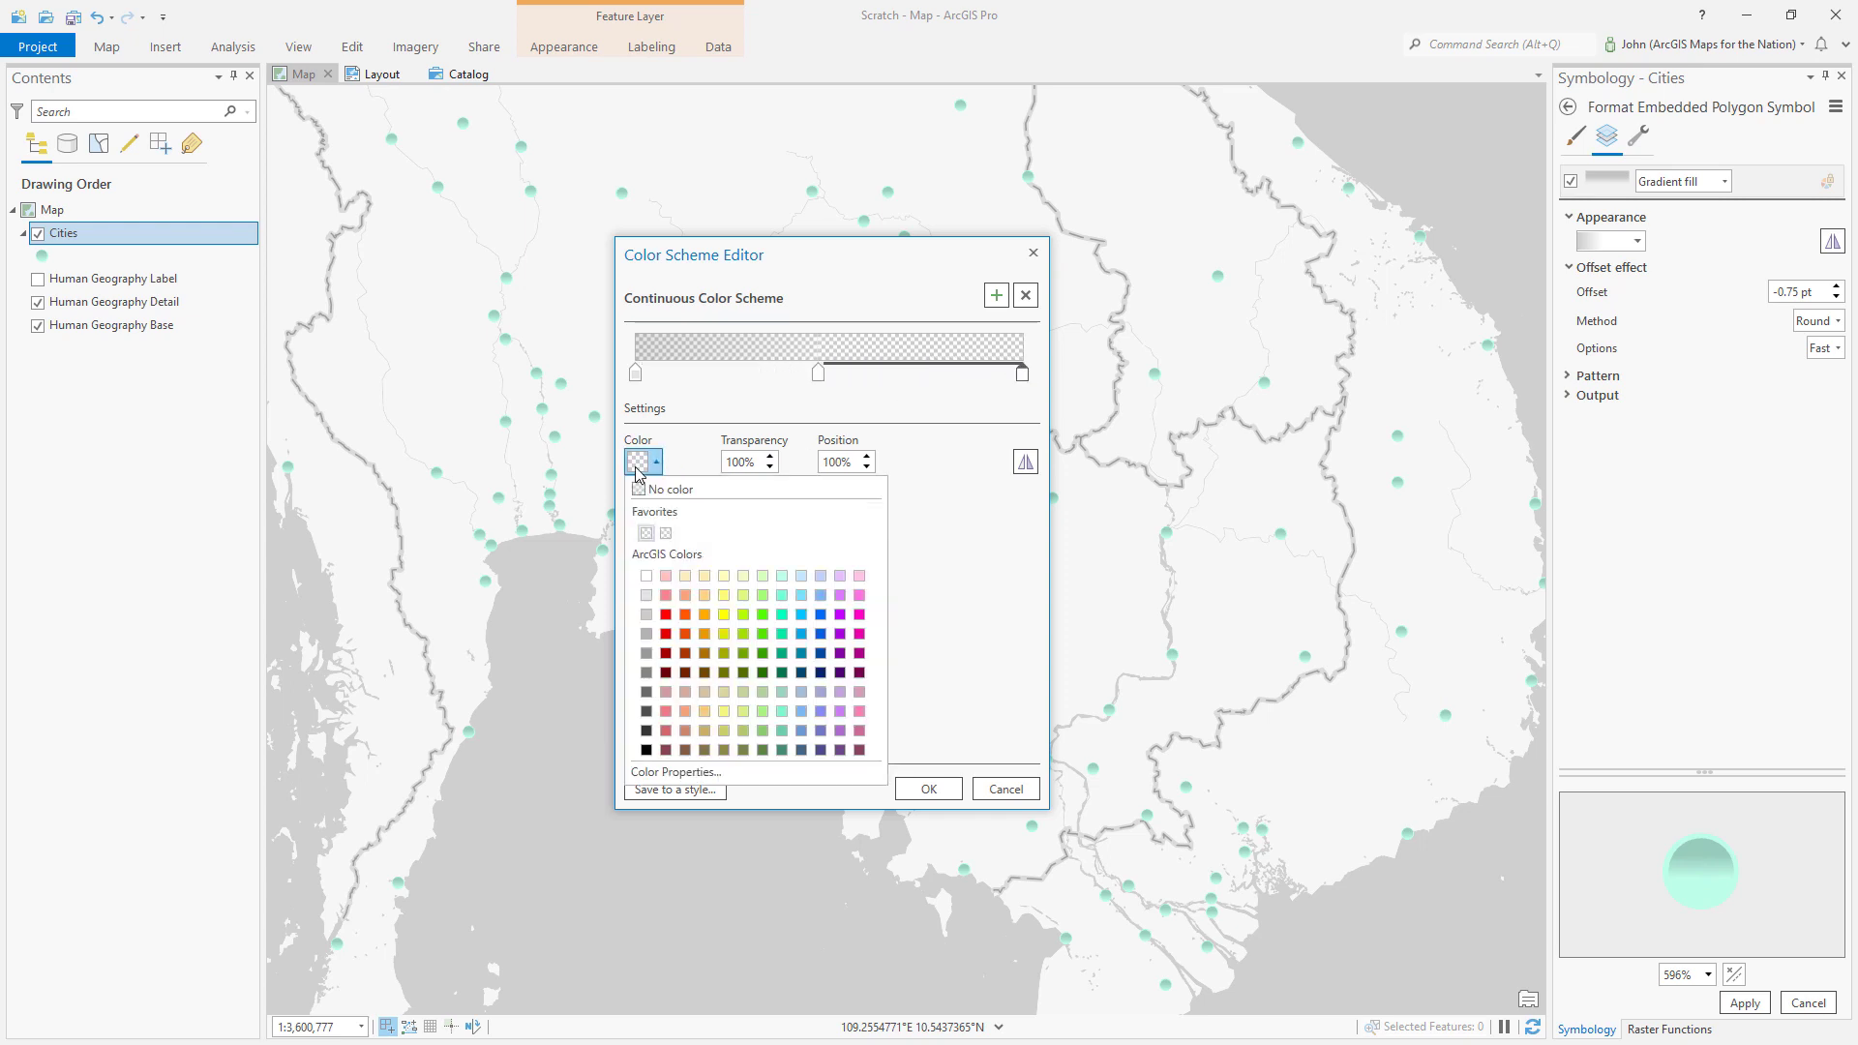
click(648, 575)
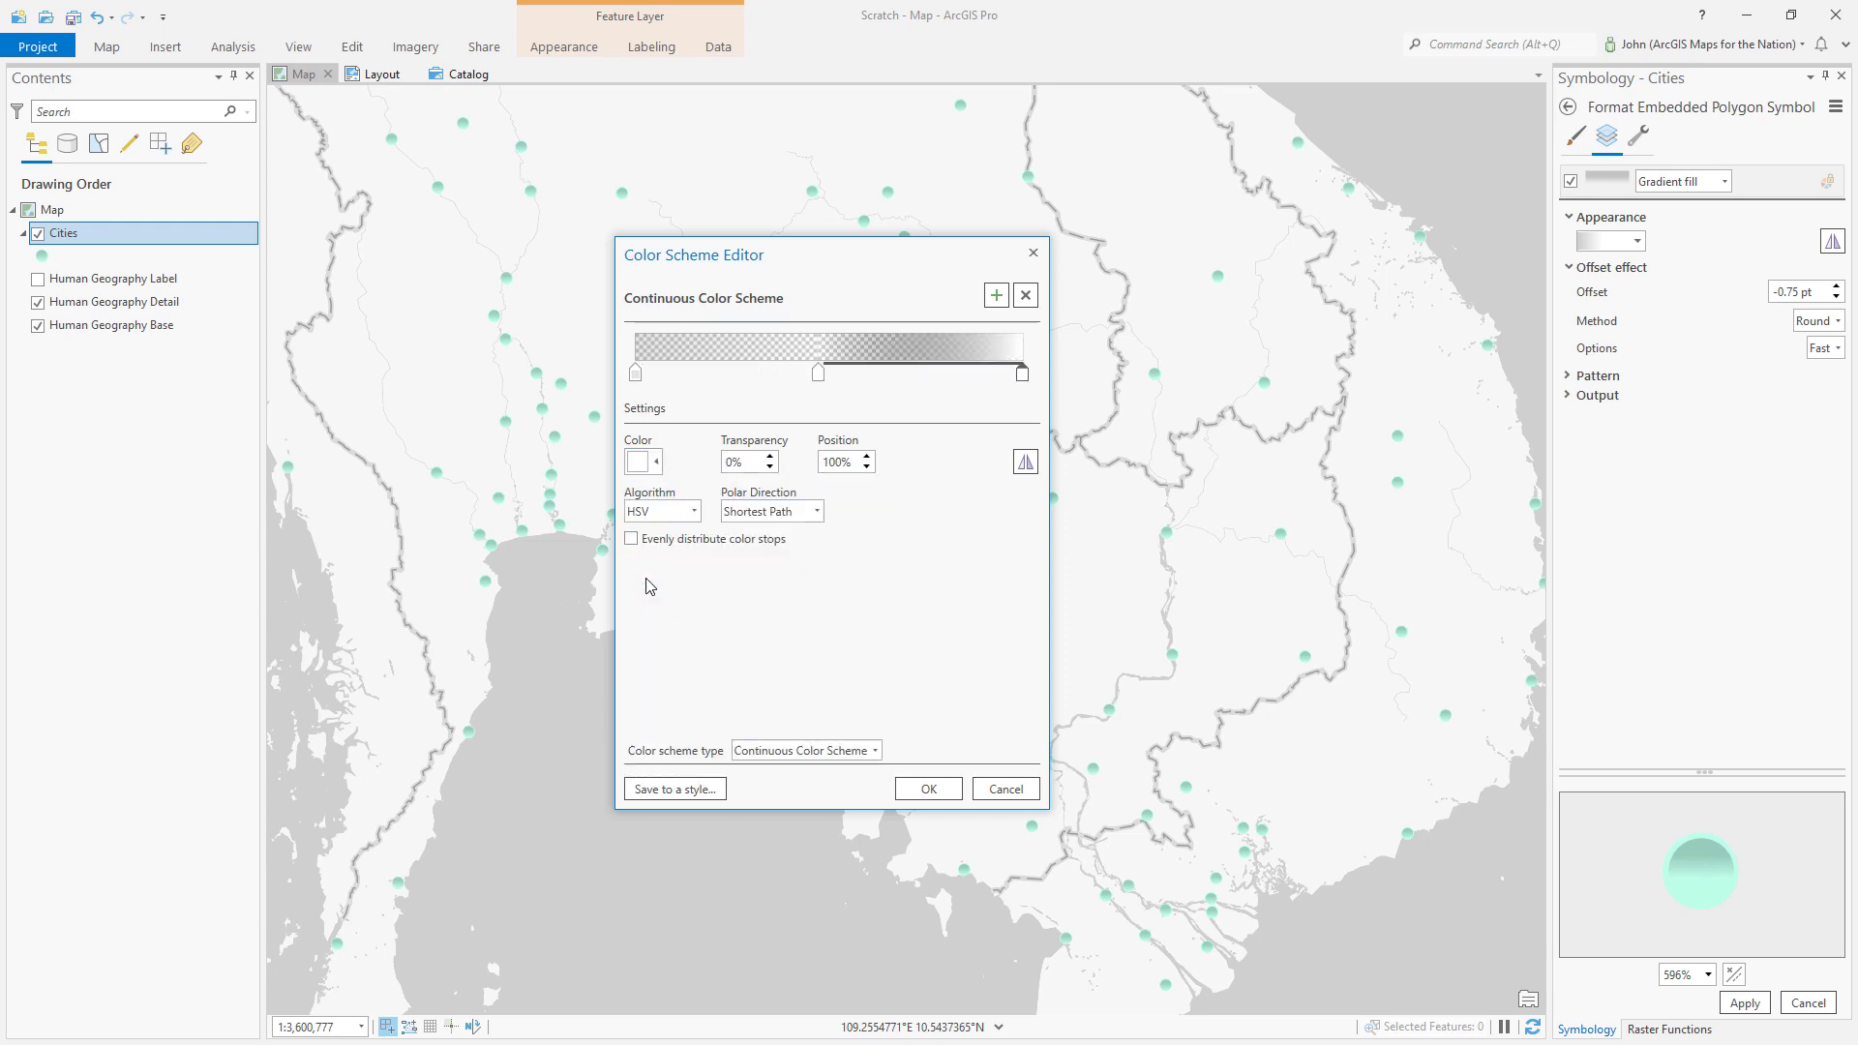
double_click(743, 462)
text(100)
key(Tab)
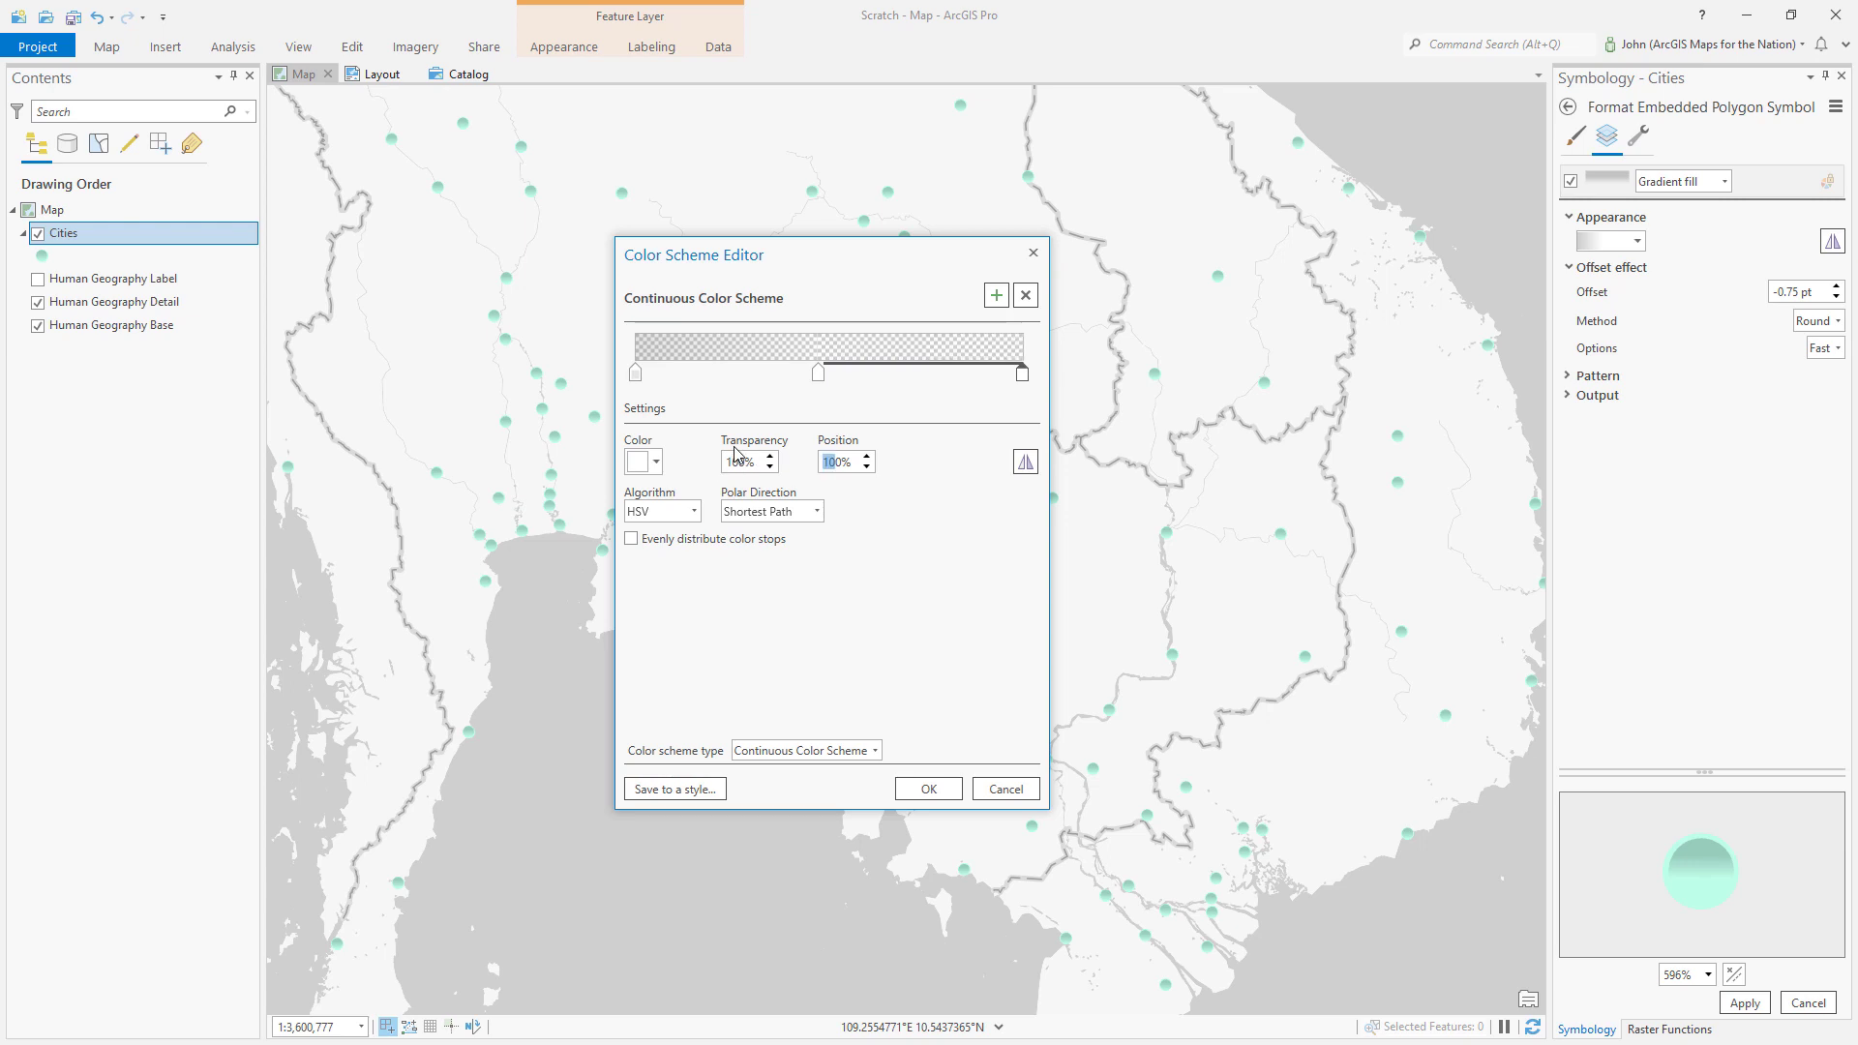
Spread the color scheme's two middle stops apart, with the first at 55%, and set the end stop's transparency to 60%.
drag(1025, 380, 848, 379)
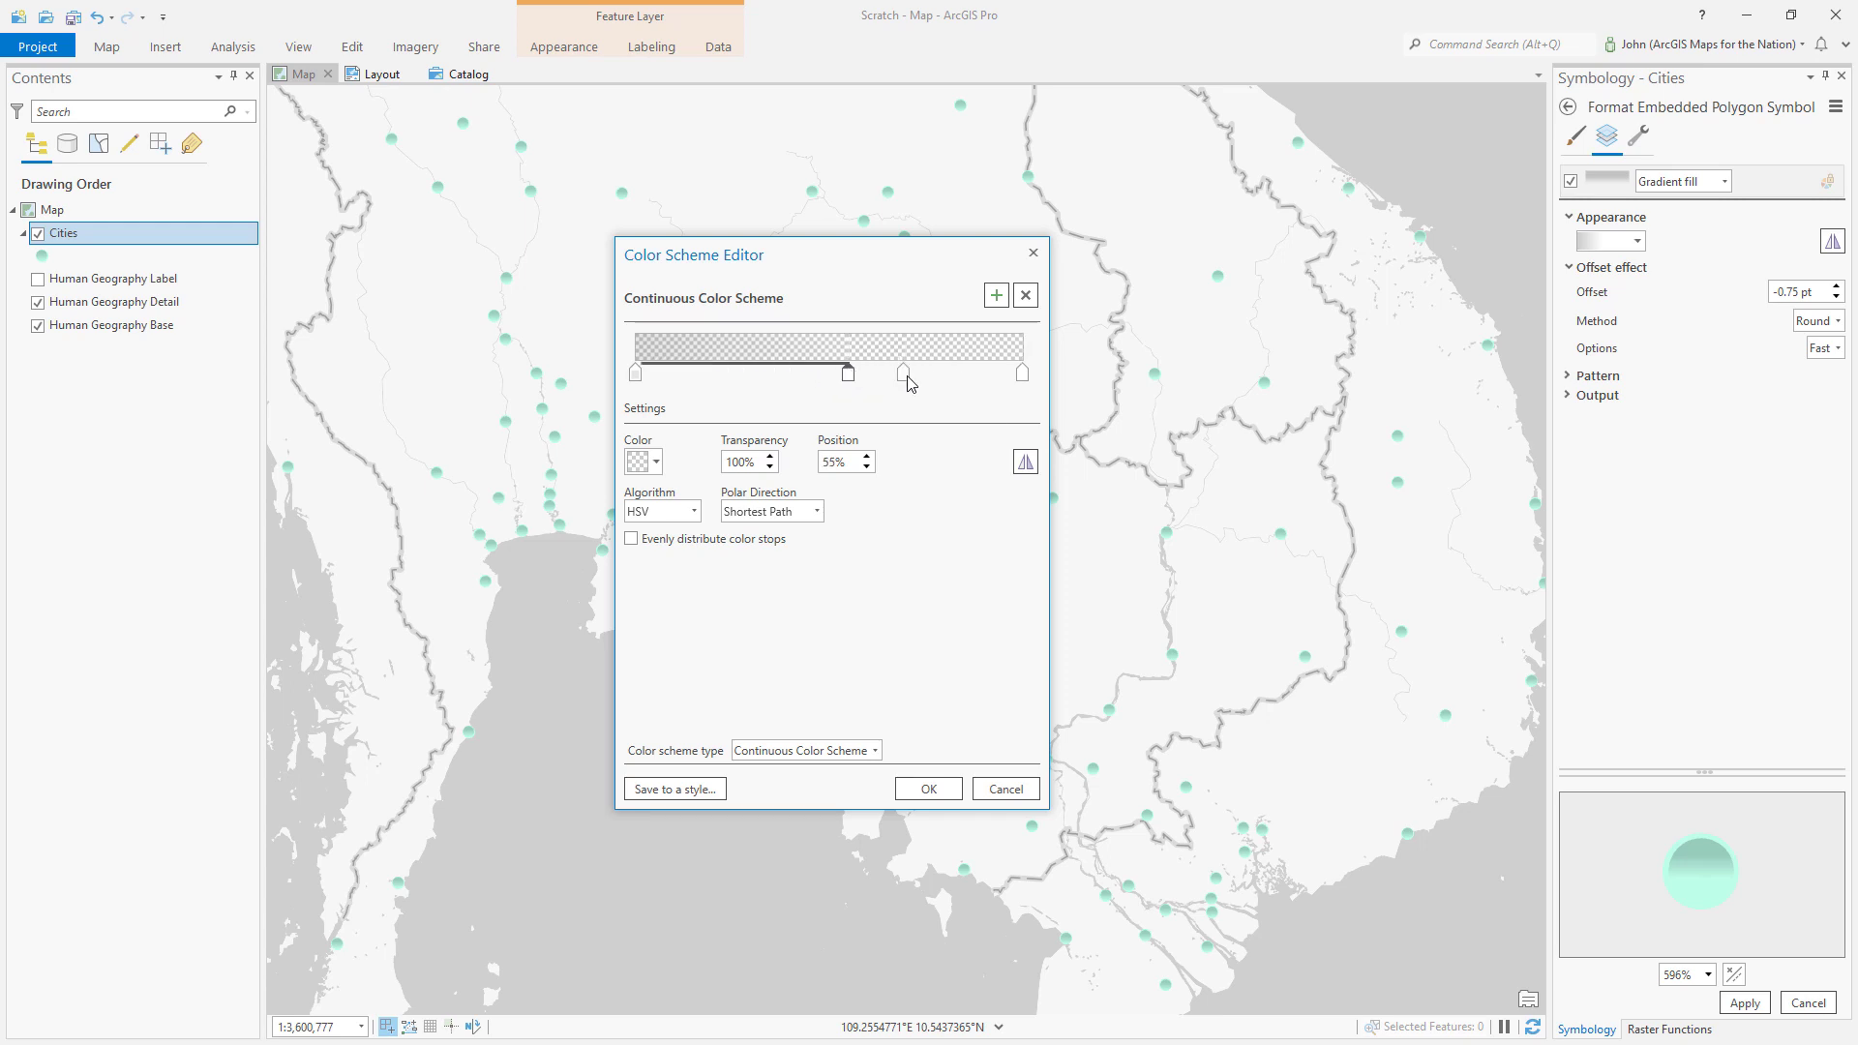
click(1024, 377)
drag(738, 463, 714, 467)
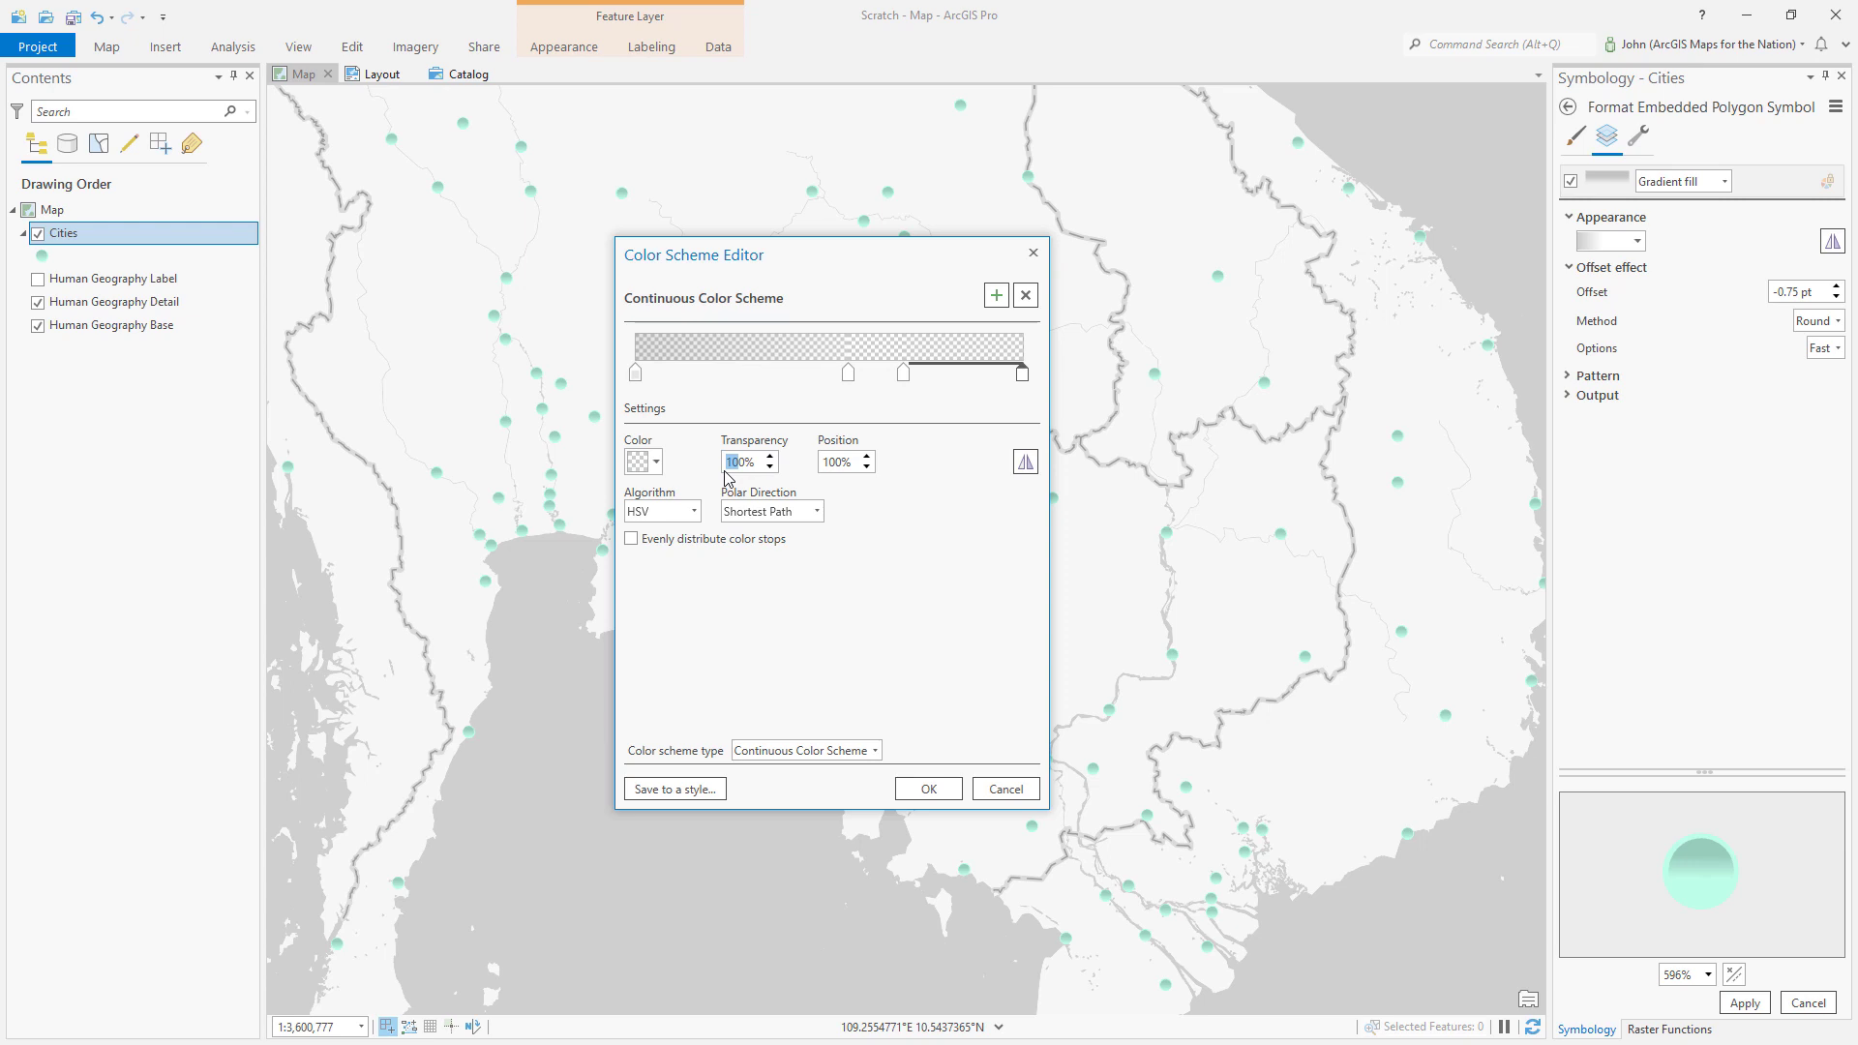
text(6)
click(929, 790)
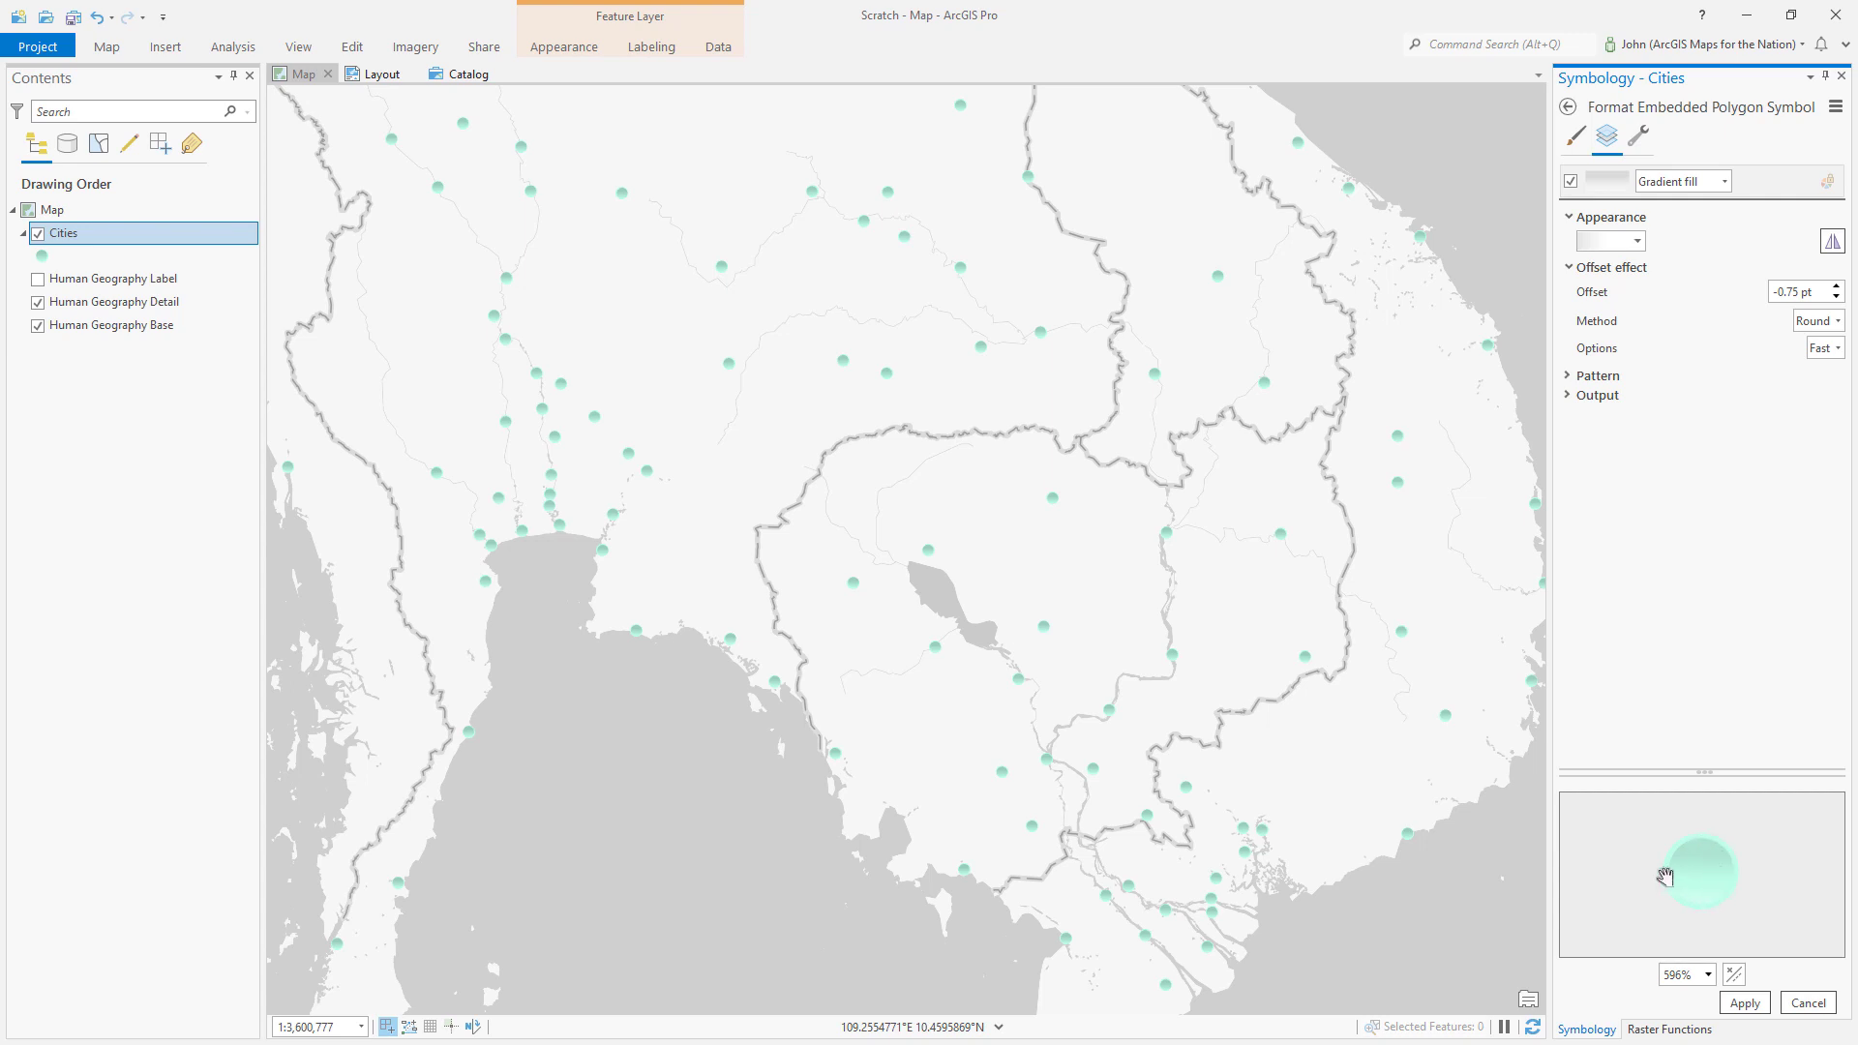
Set the gradient fill's pattern angle to 110° and apply the symbol changes.
click(1570, 378)
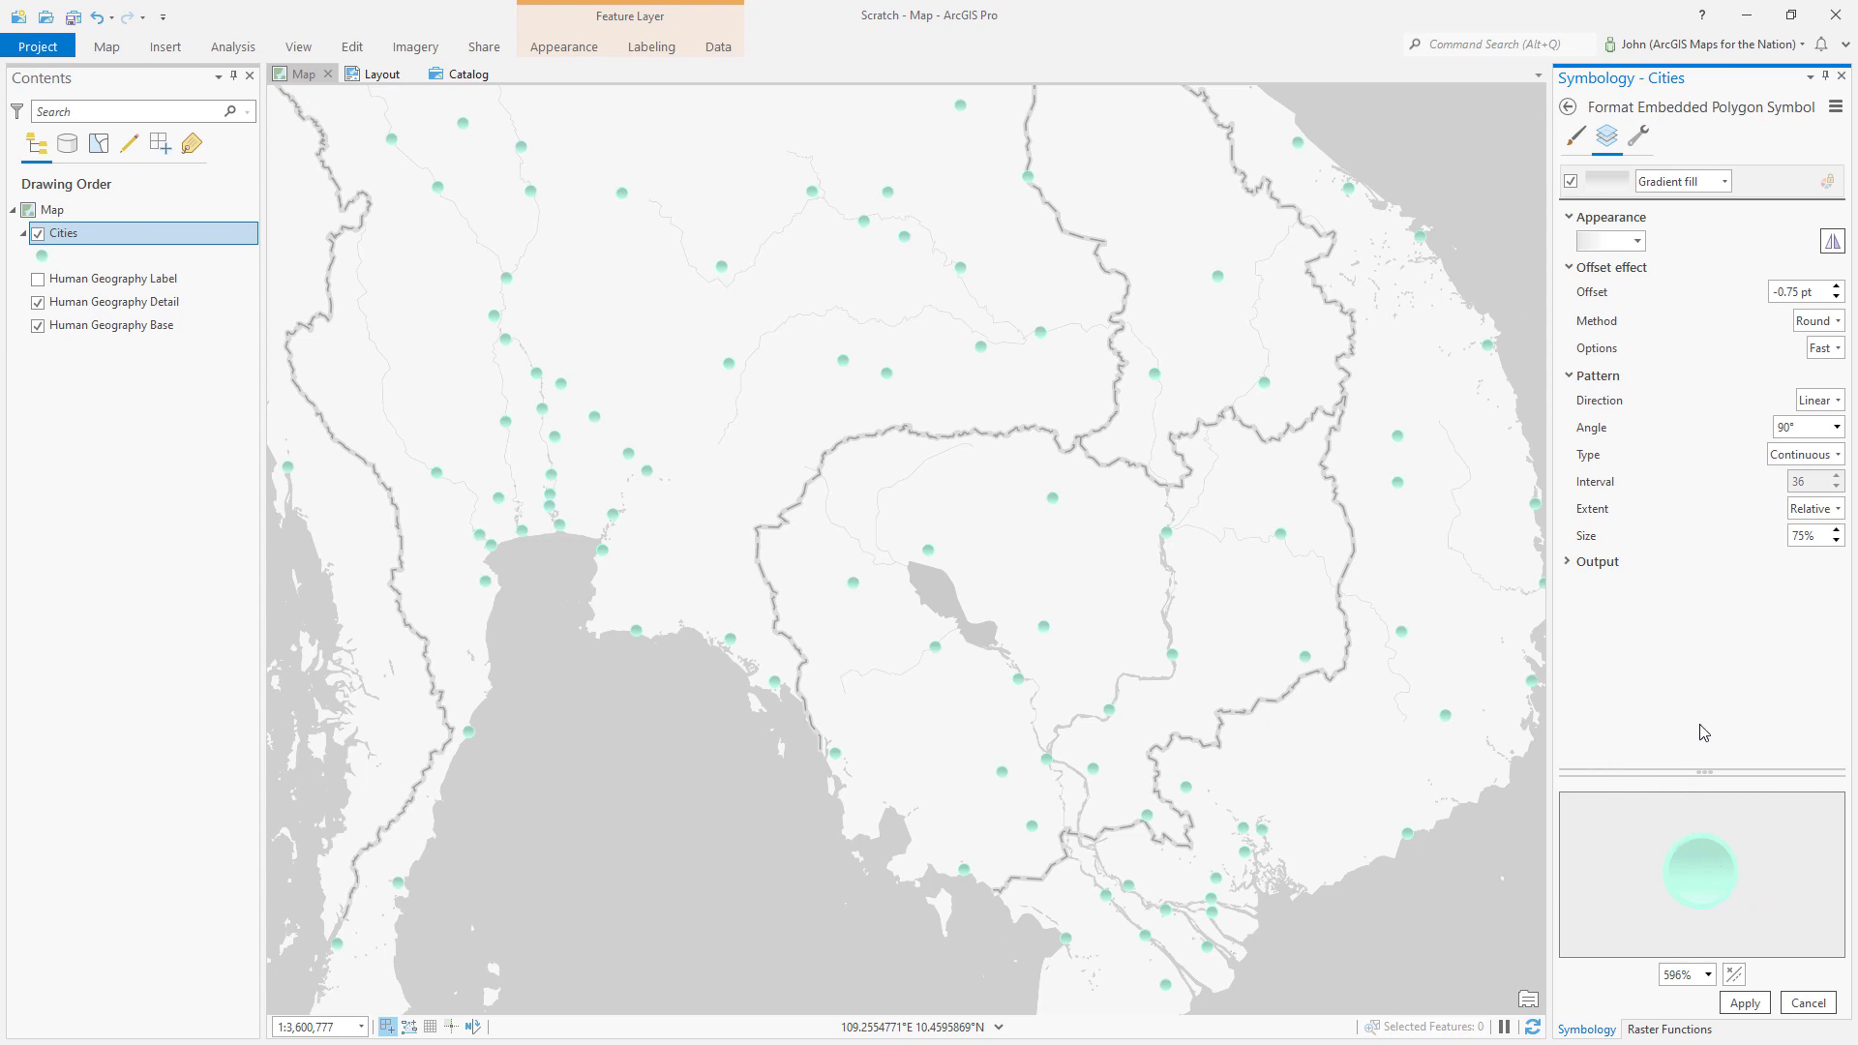
key(Return)
text(10)
key(Tab)
click(1787, 428)
text(110)
key(Tab)
click(1745, 1004)
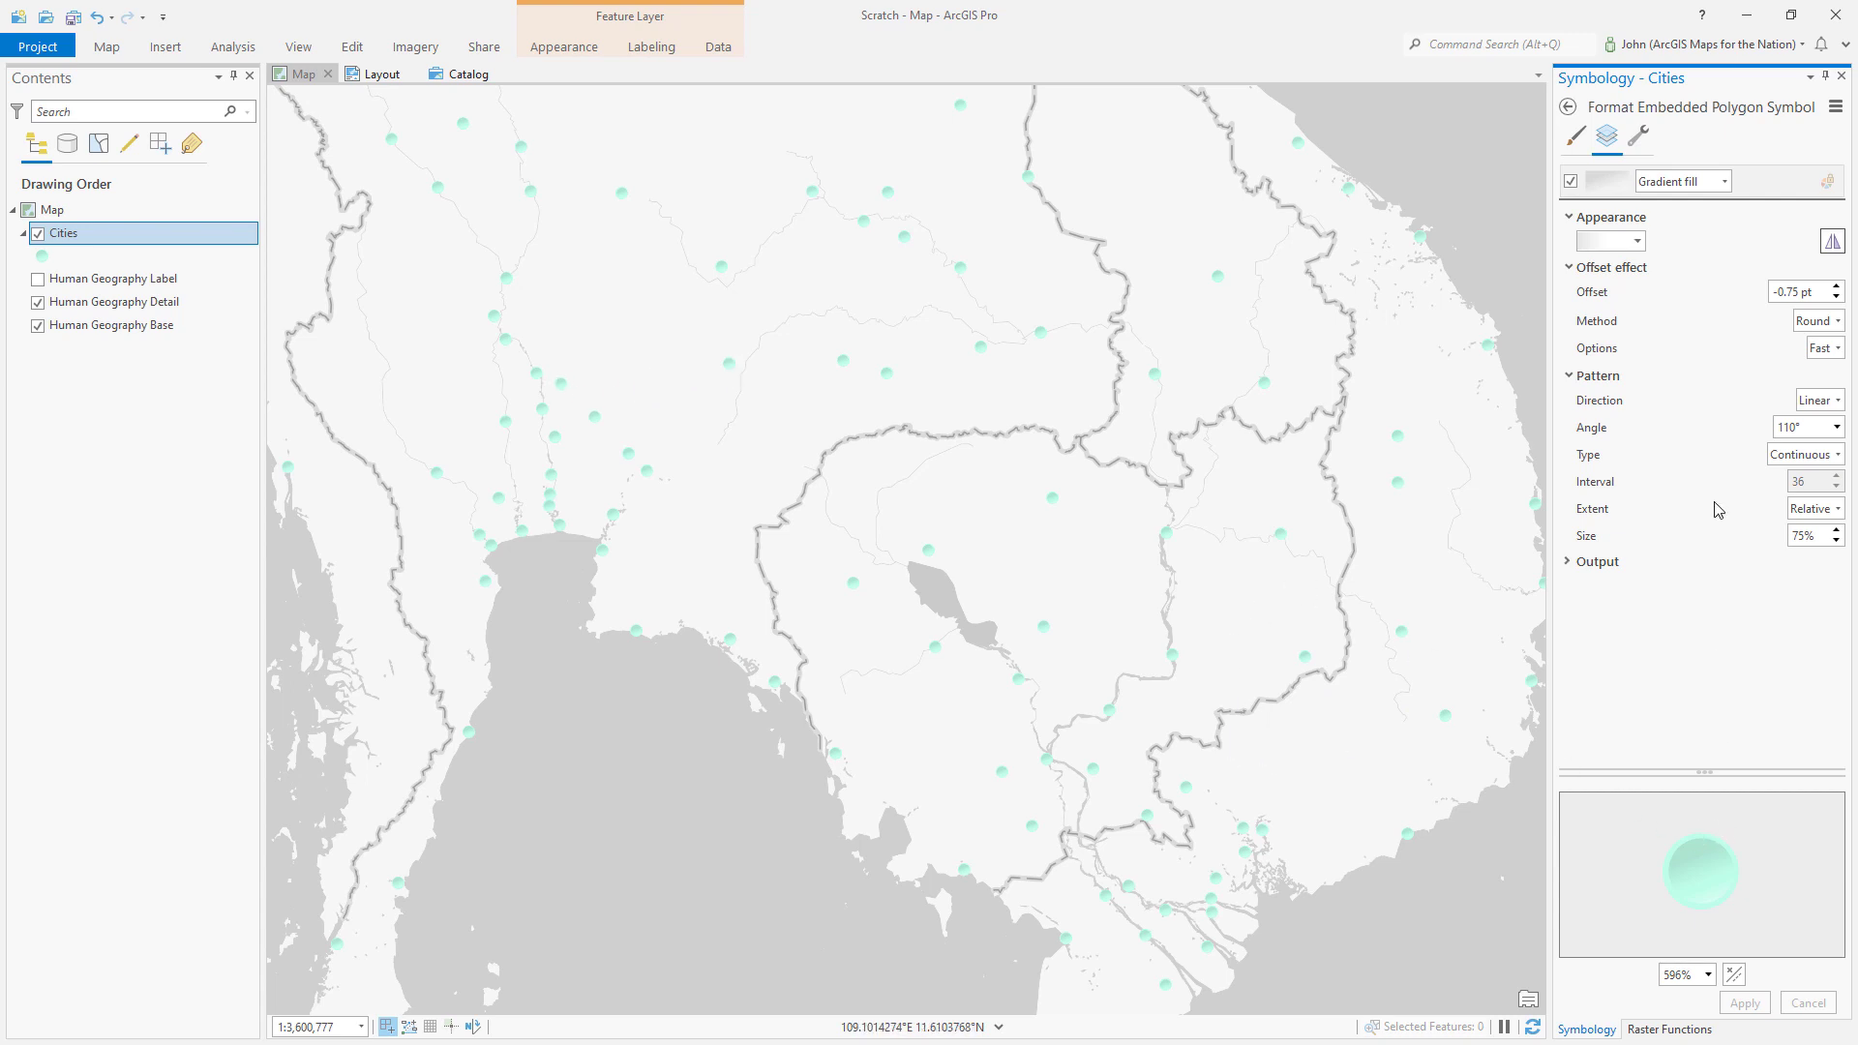
Return to the point symbol, duplicate its gradient marker layer, and place the copy beneath the mint marker.
click(1569, 108)
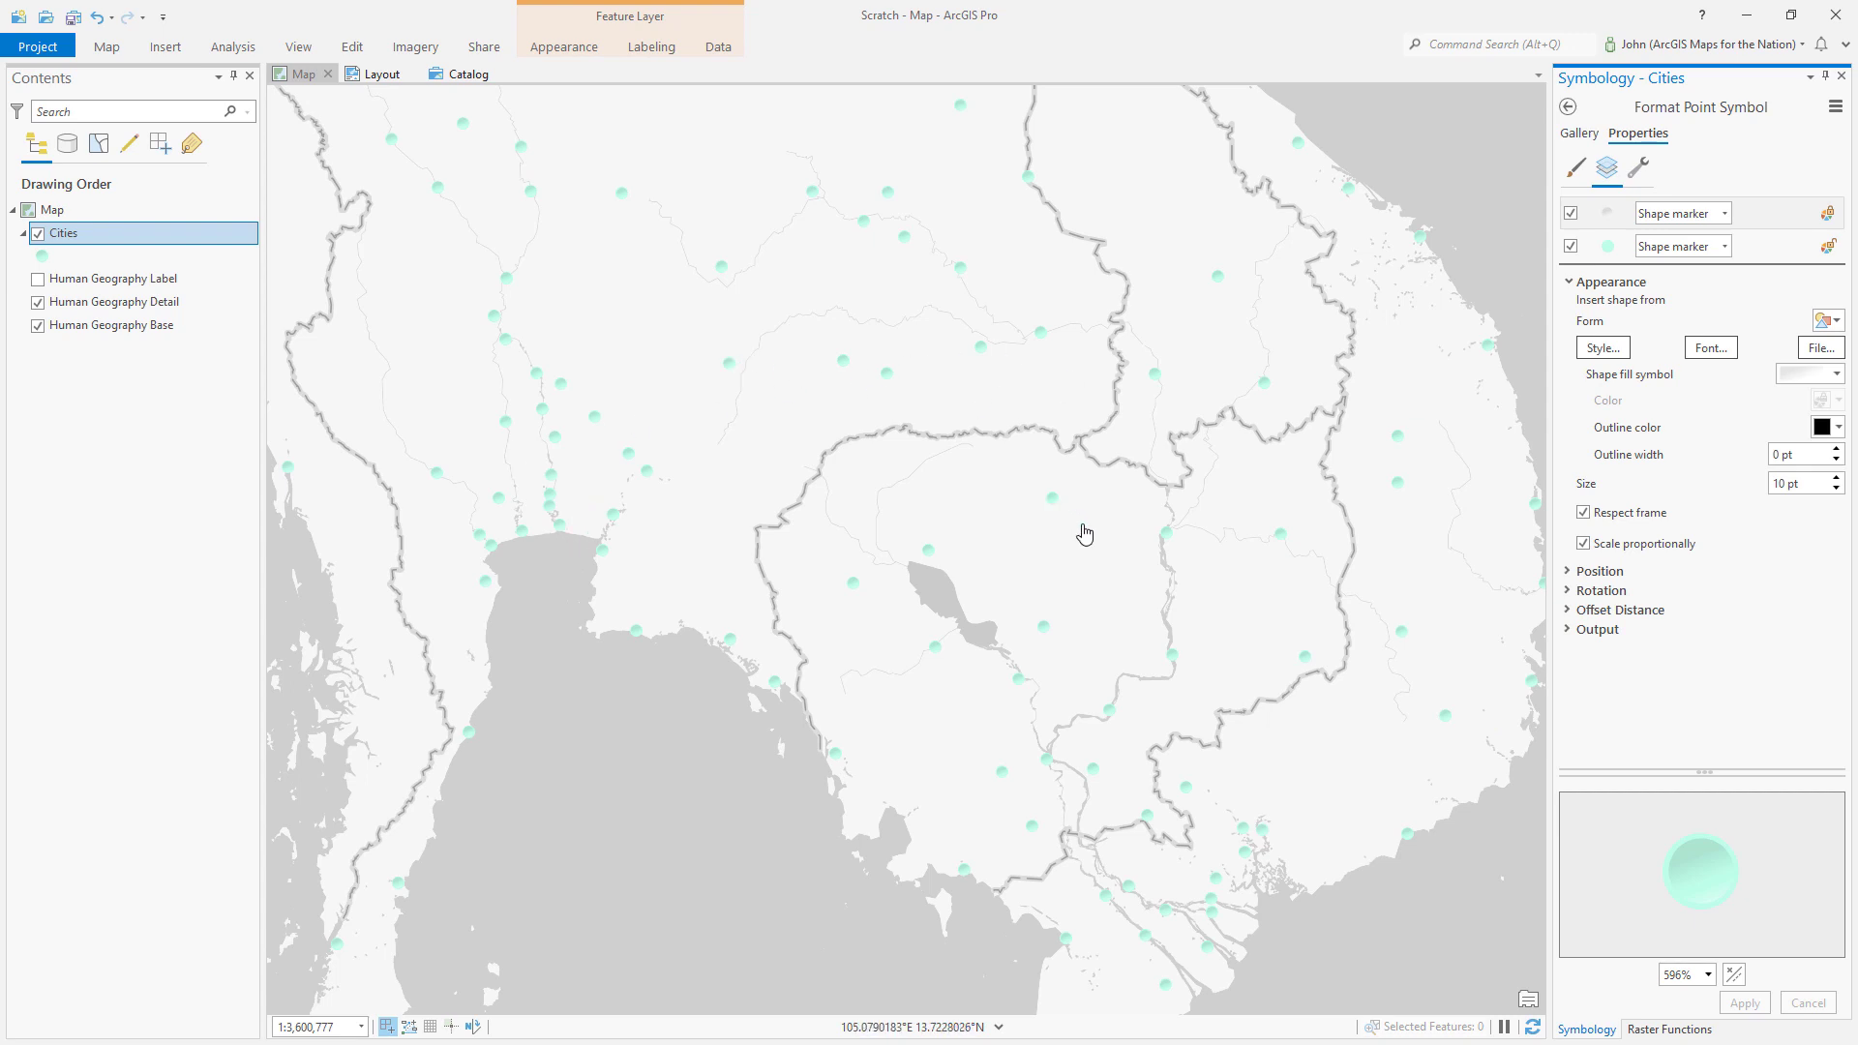
click(1774, 227)
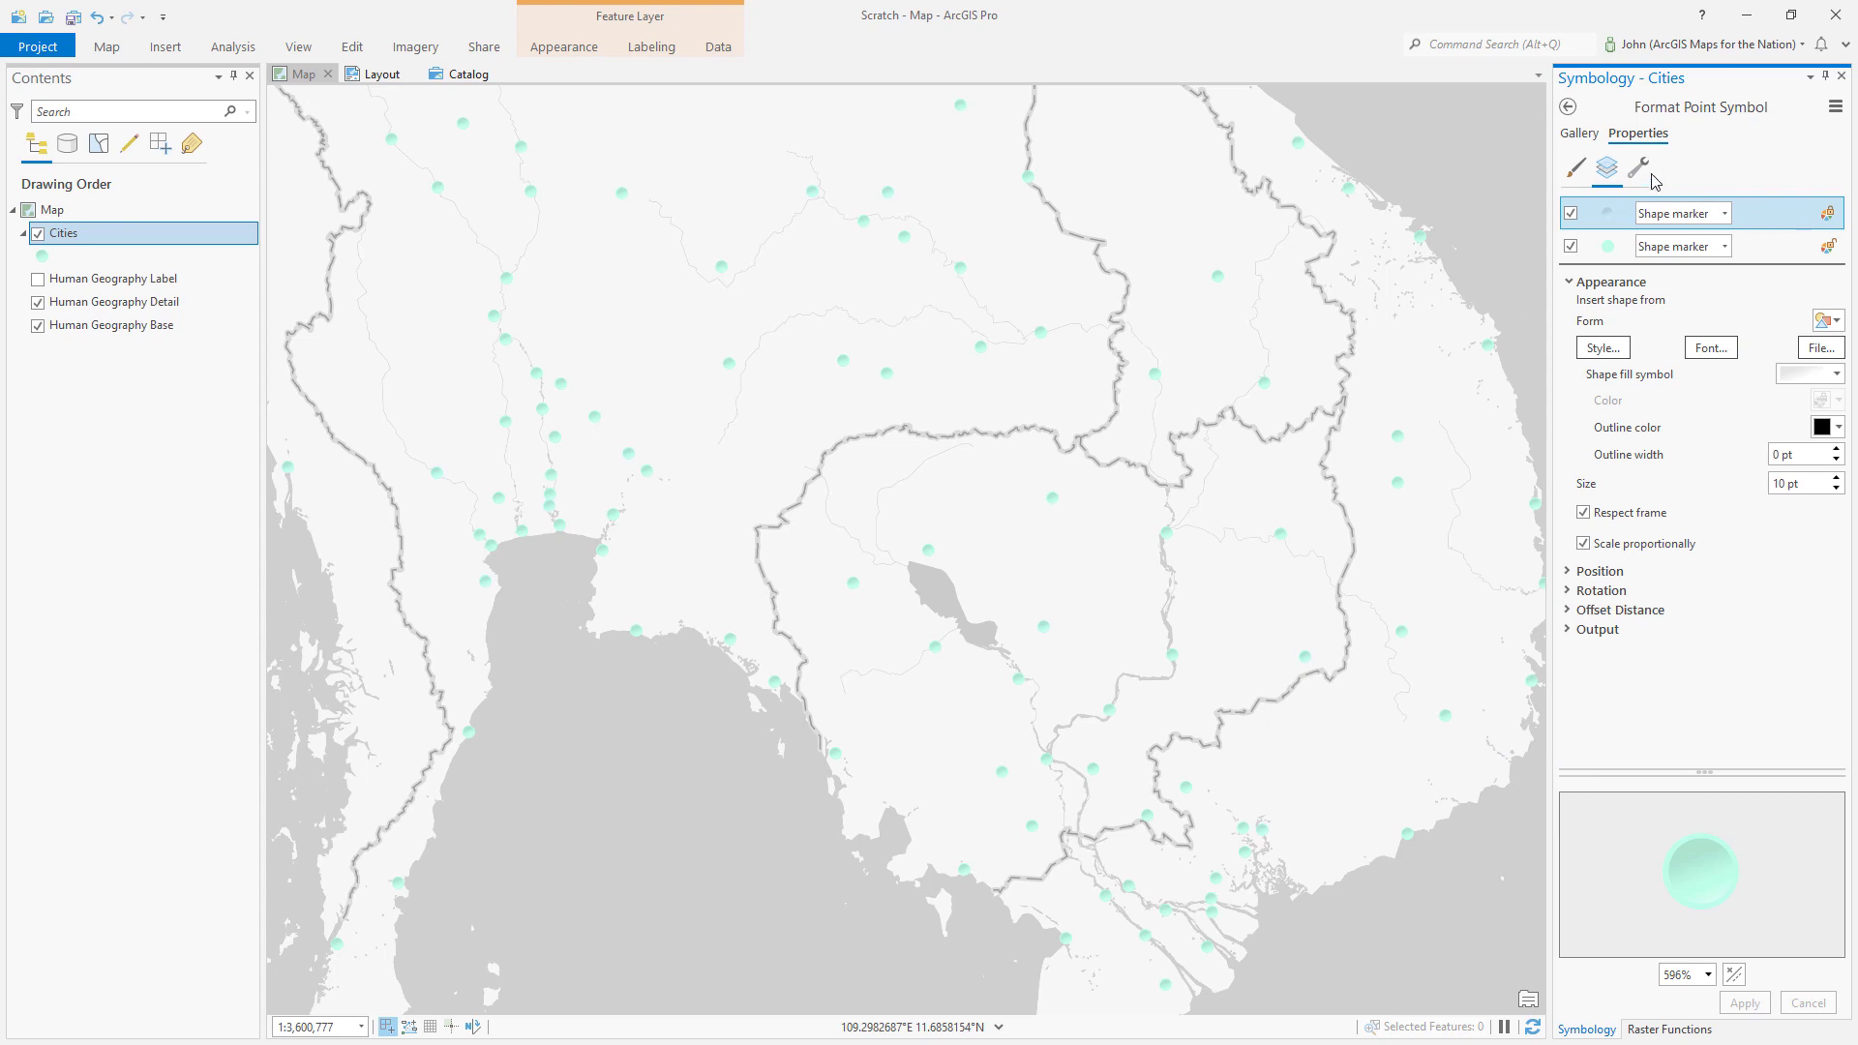
click(1637, 174)
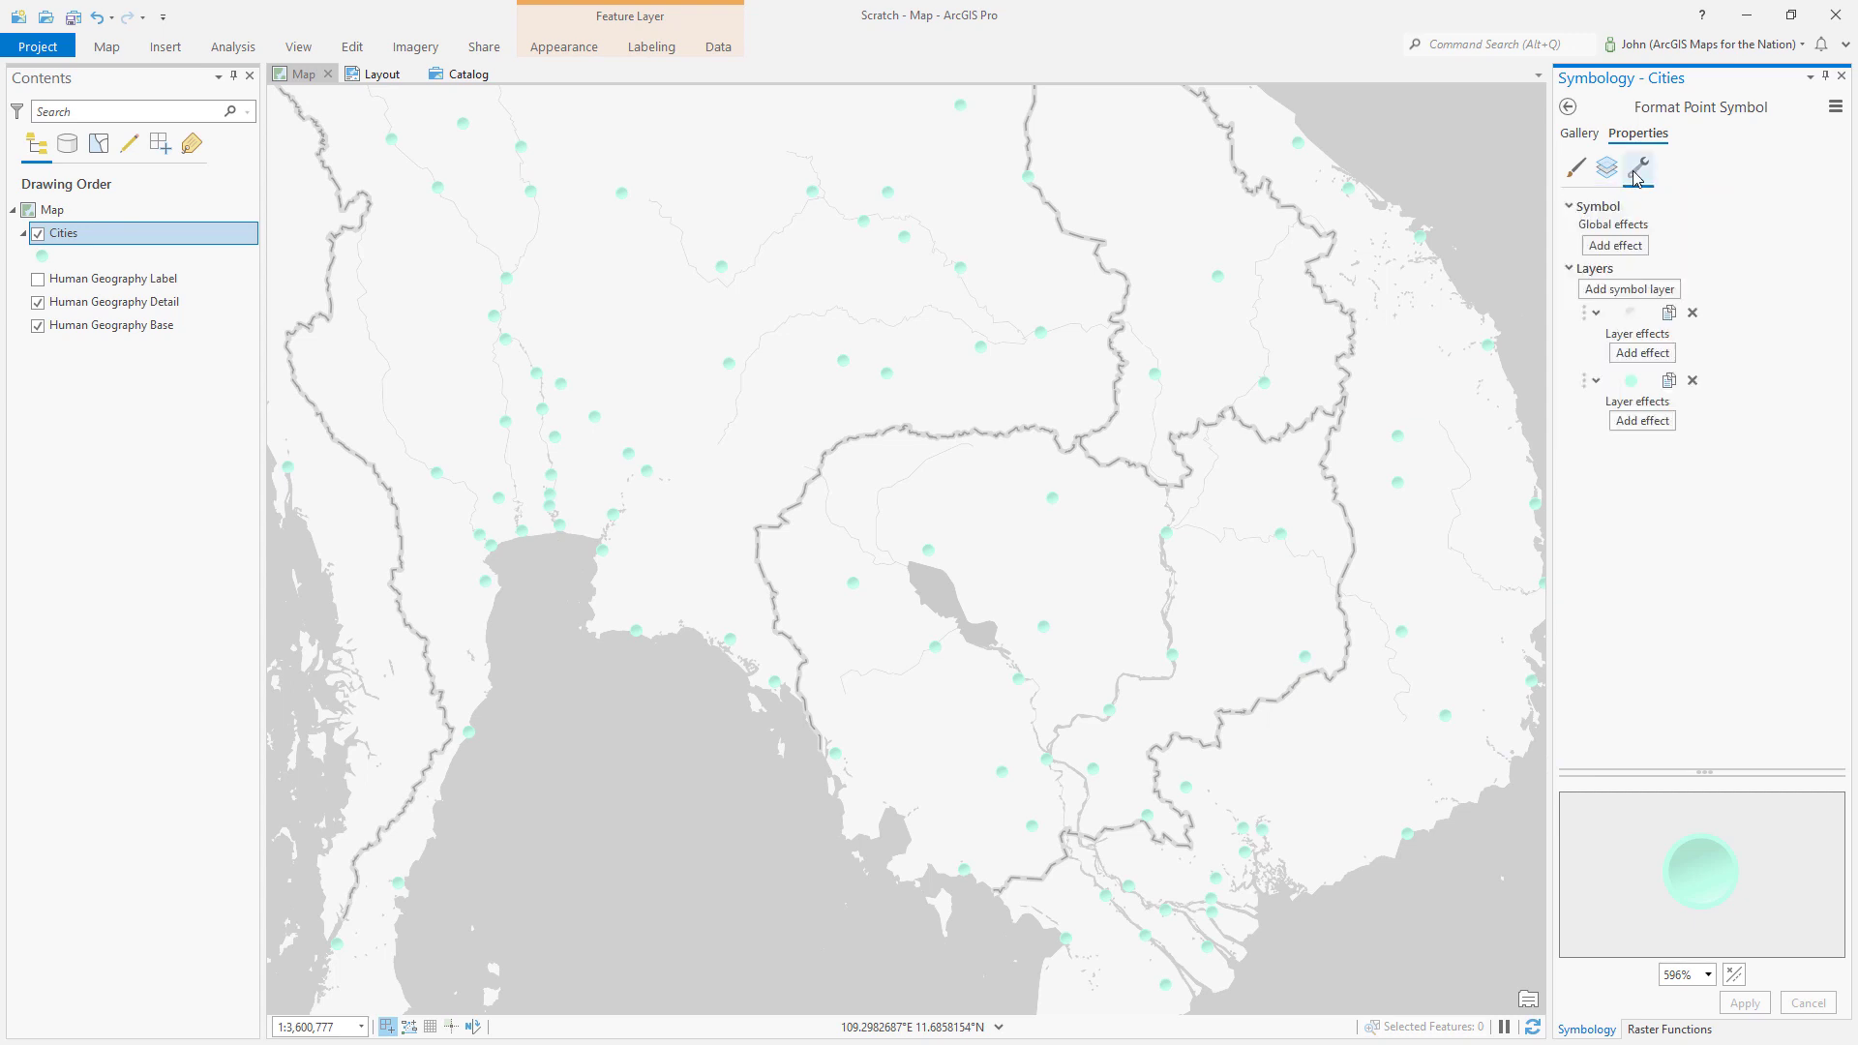
click(1670, 313)
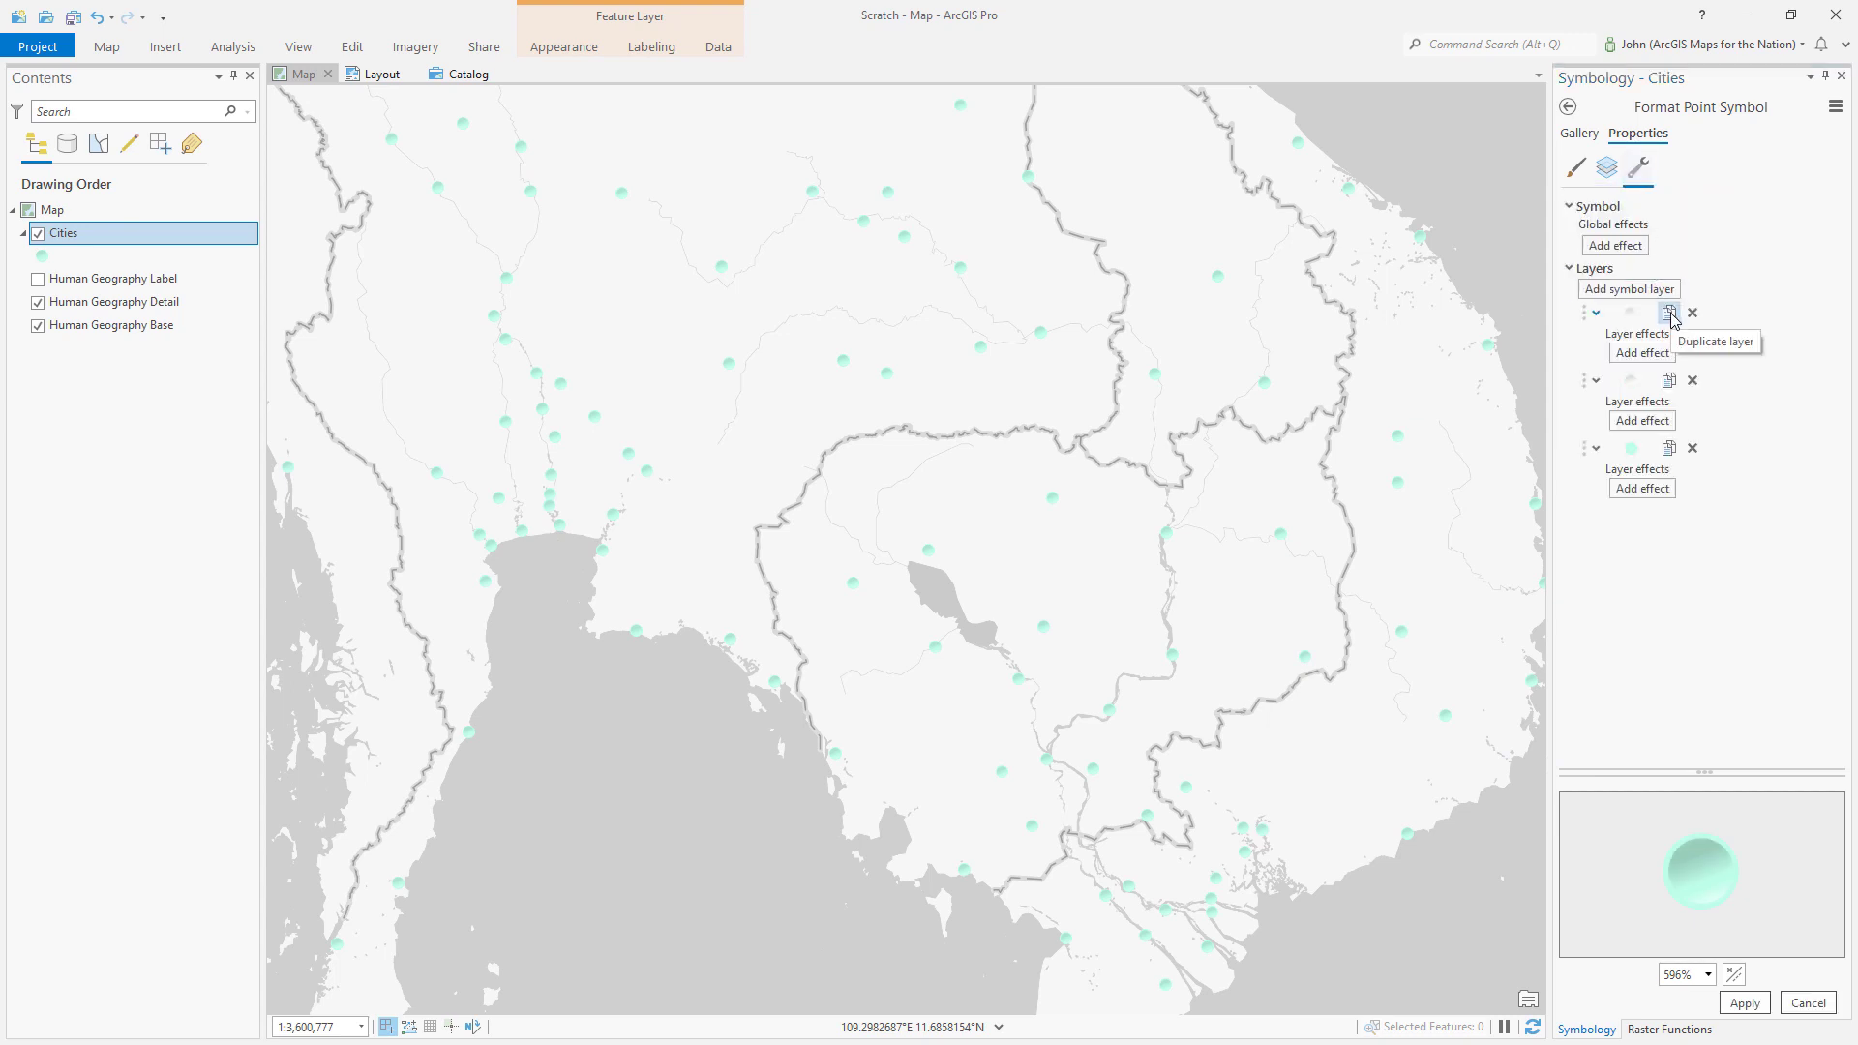
drag(1584, 313, 1593, 488)
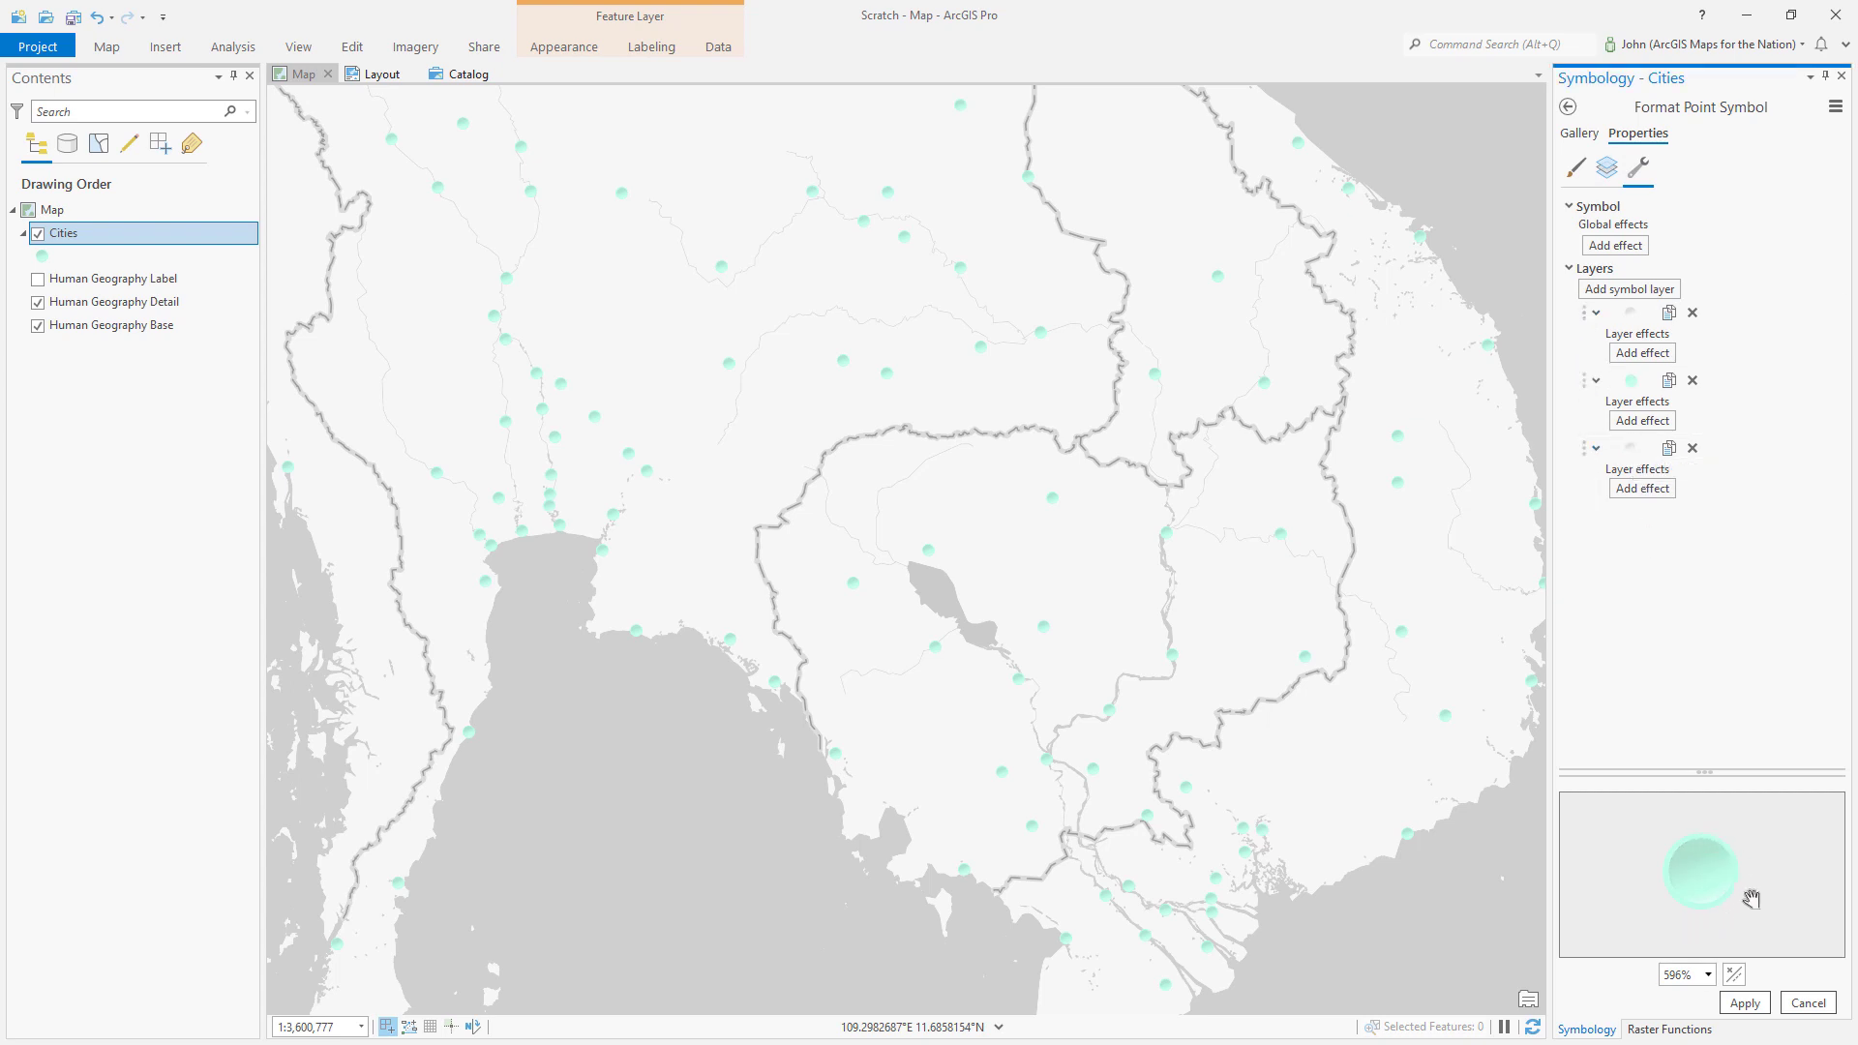
In the bottom marker's embedded polygon fill, delete the extra color stops so the gradient keeps only its first and a fully transparent end stop.
click(1607, 167)
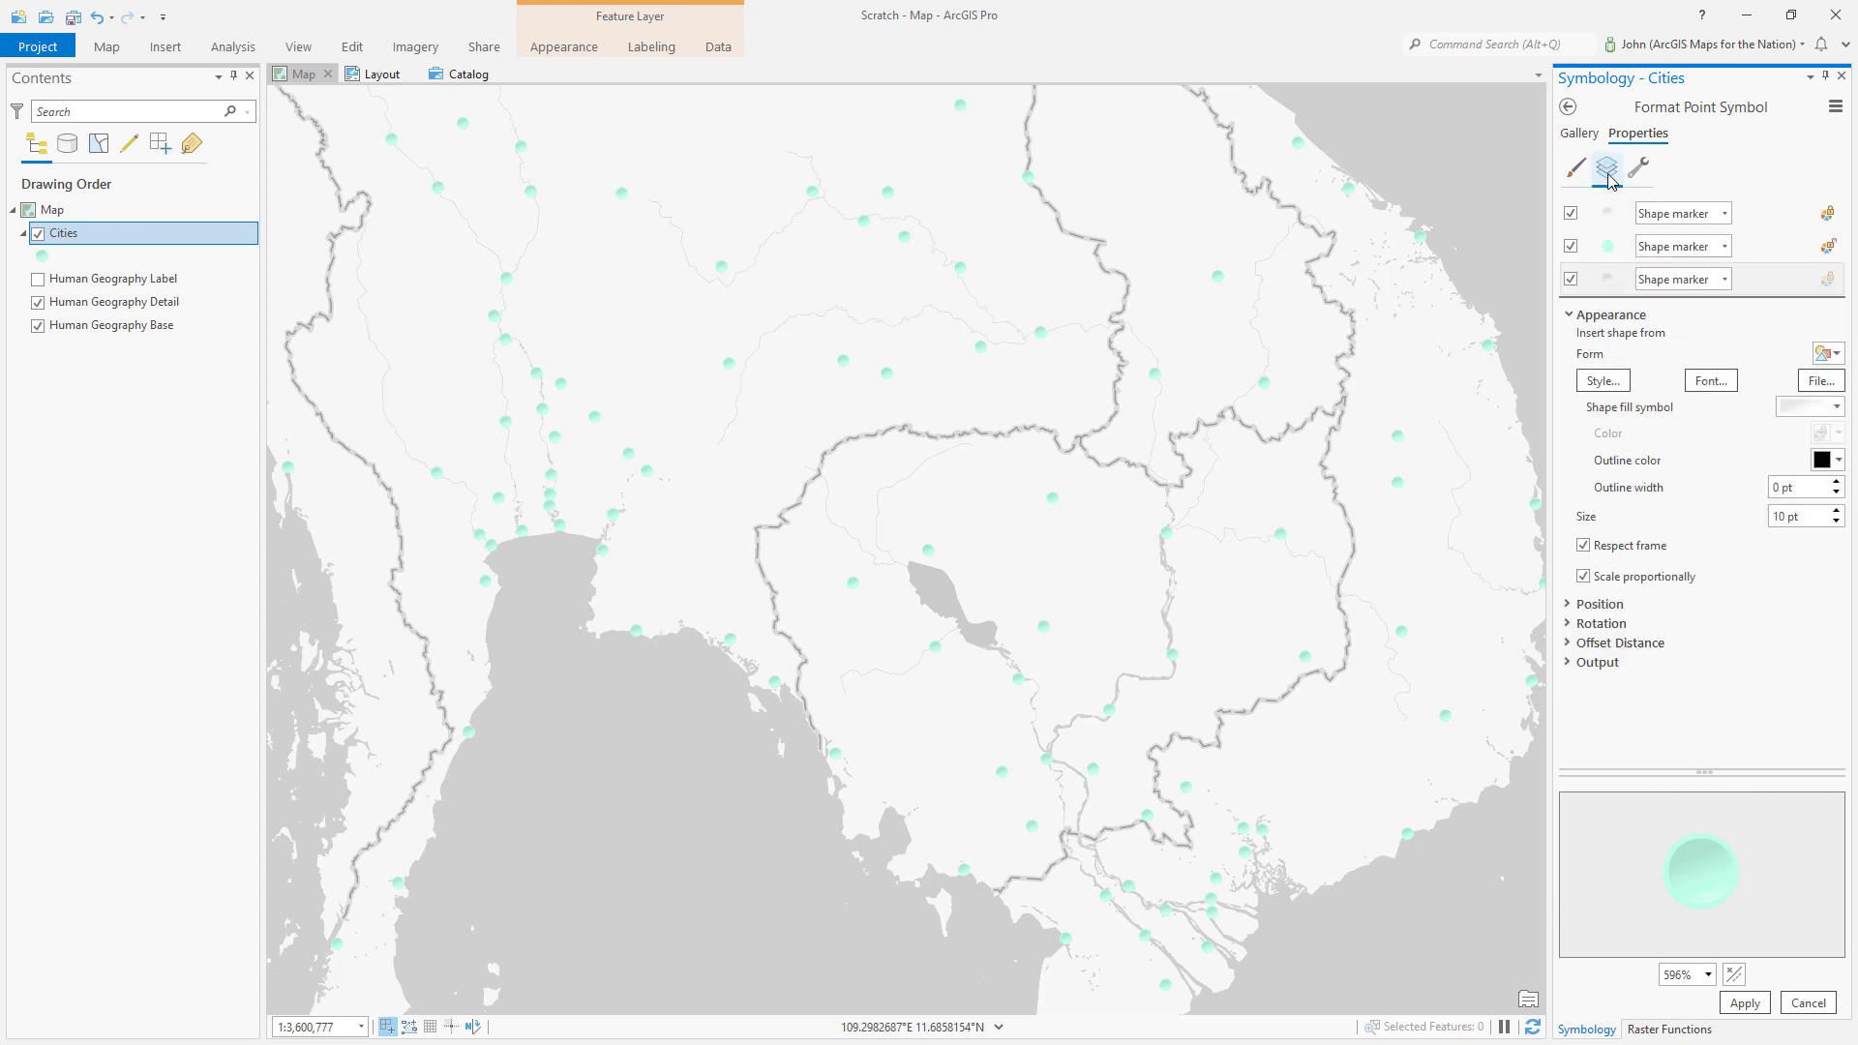
click(1755, 279)
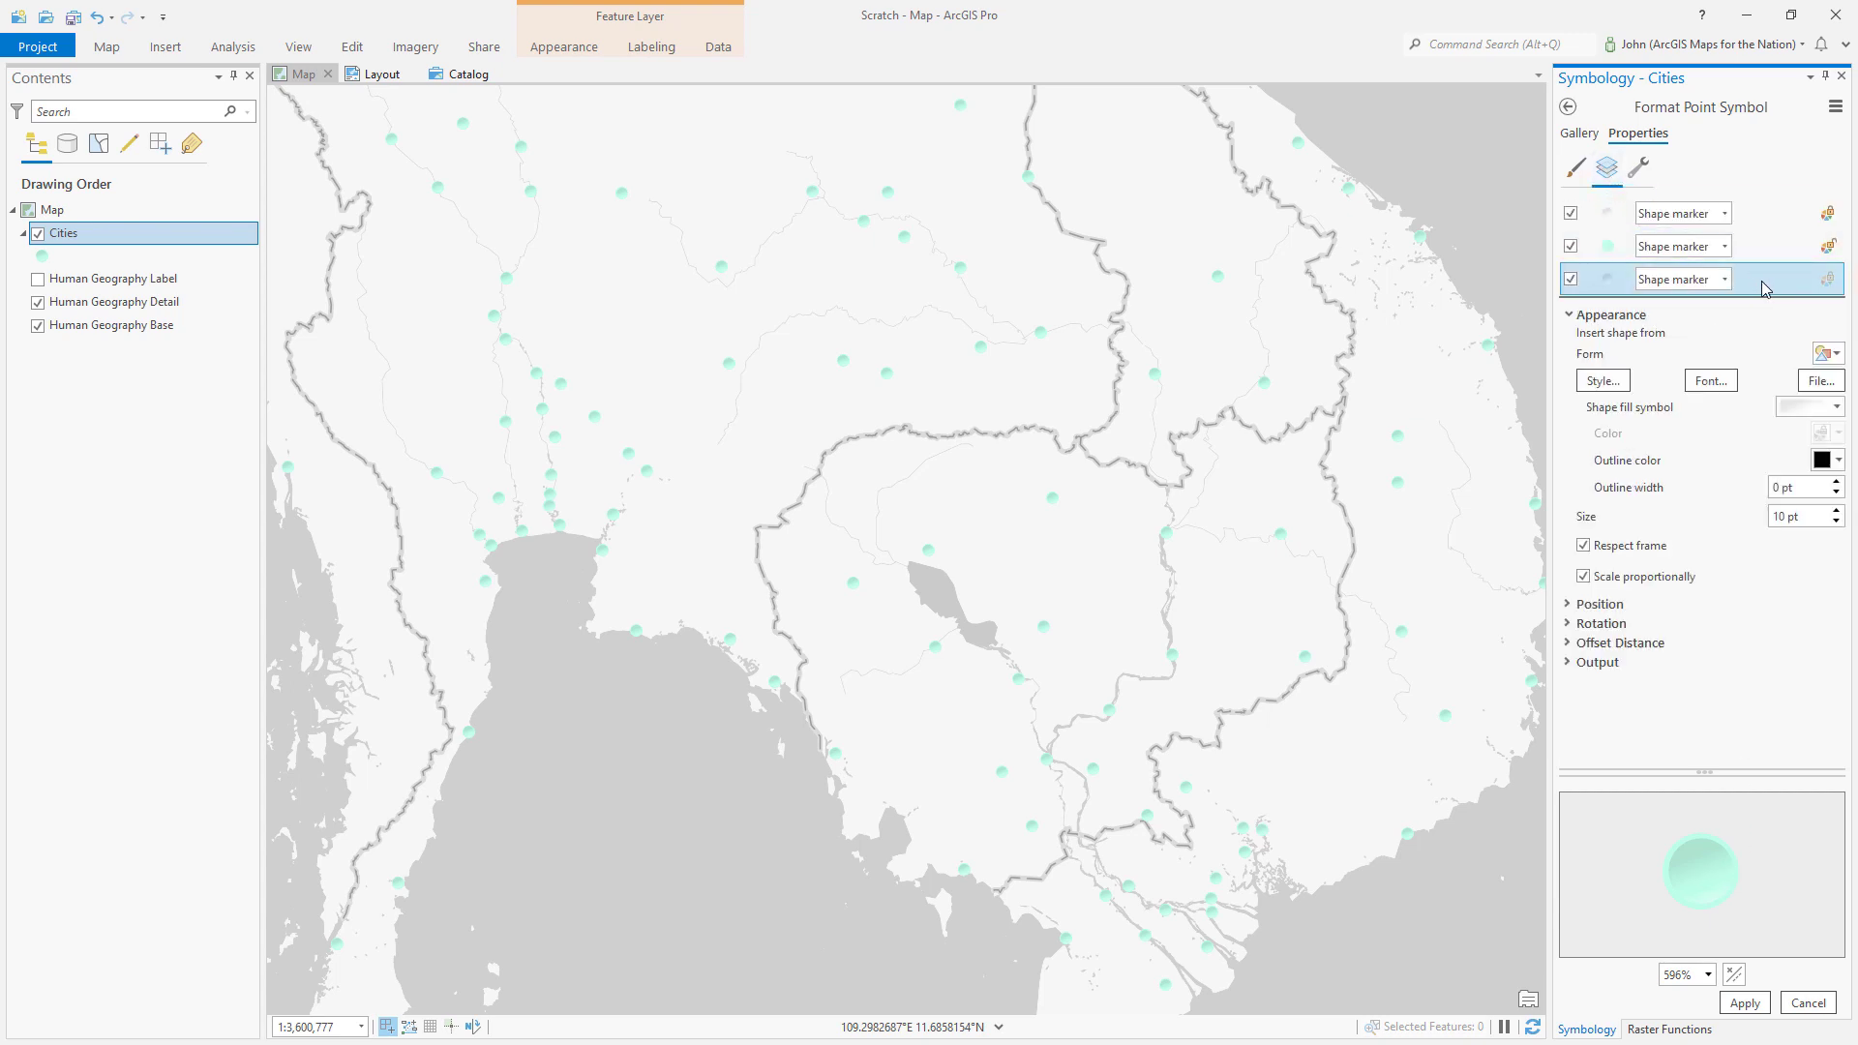
click(1839, 412)
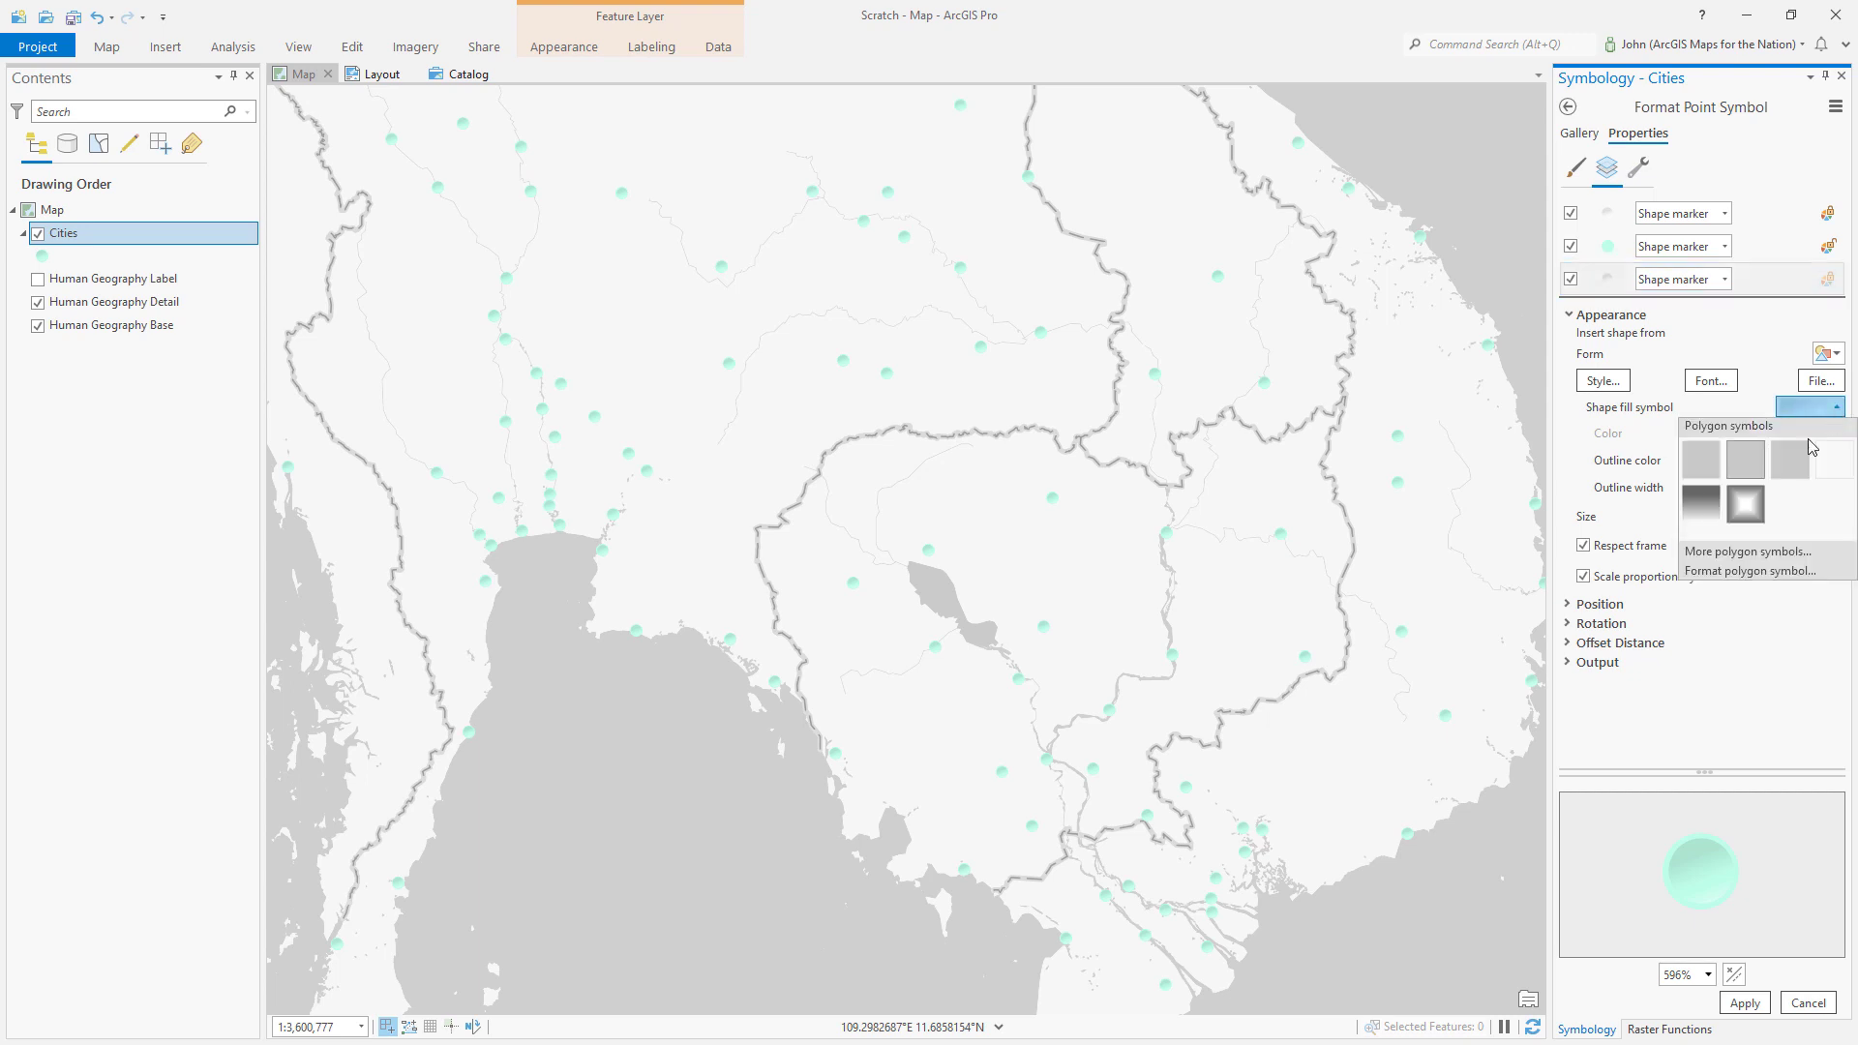
click(1752, 572)
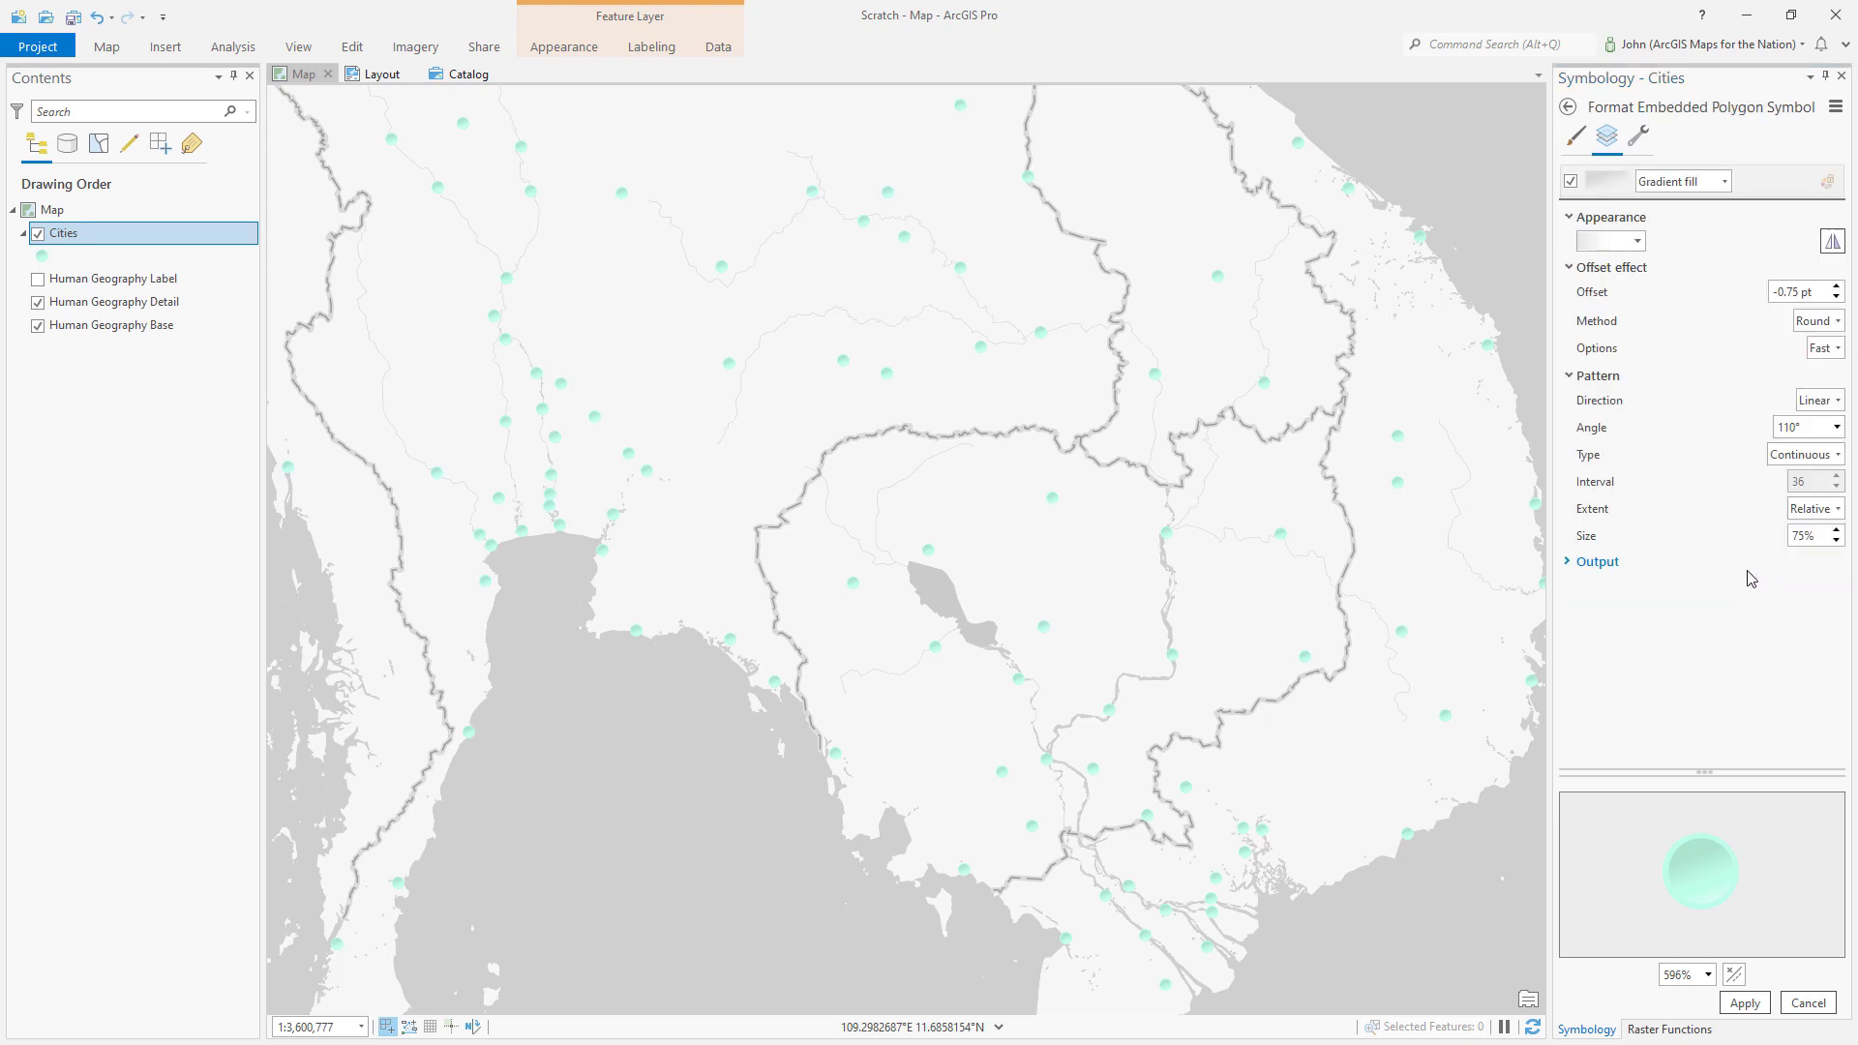
click(1637, 242)
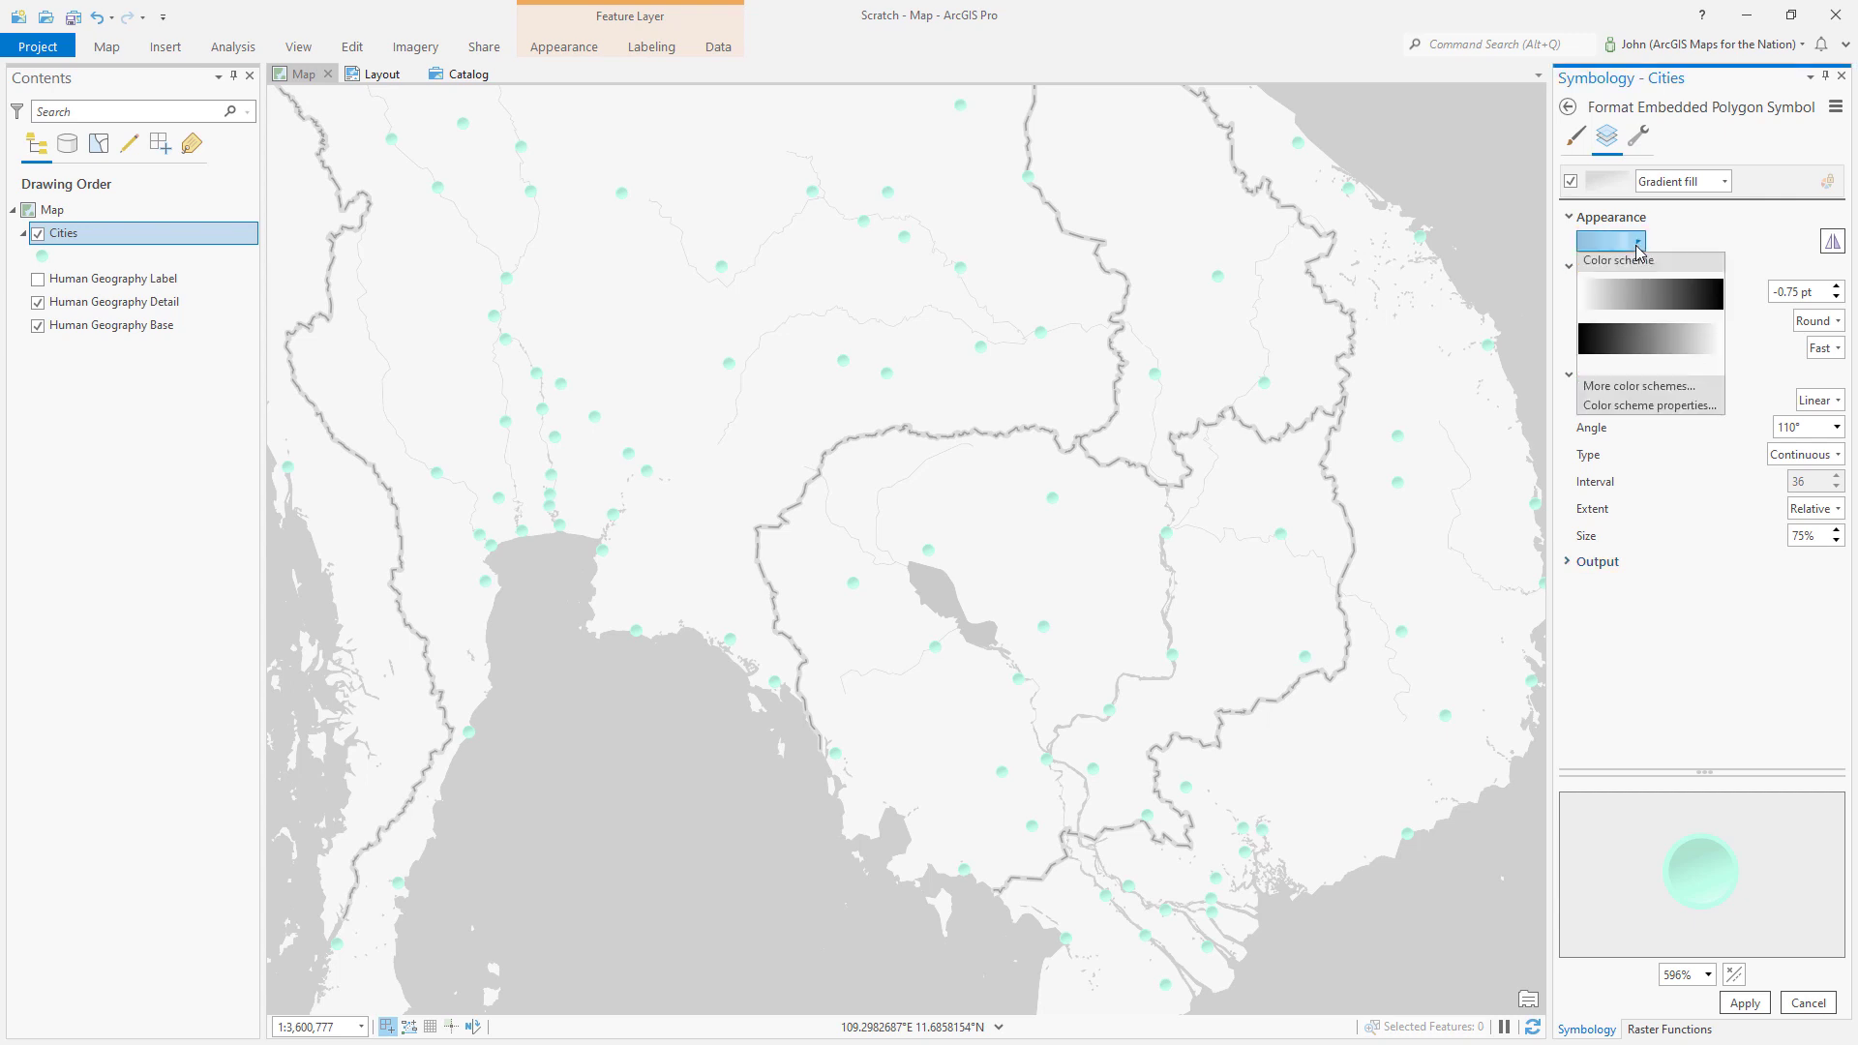
click(1652, 406)
click(1025, 383)
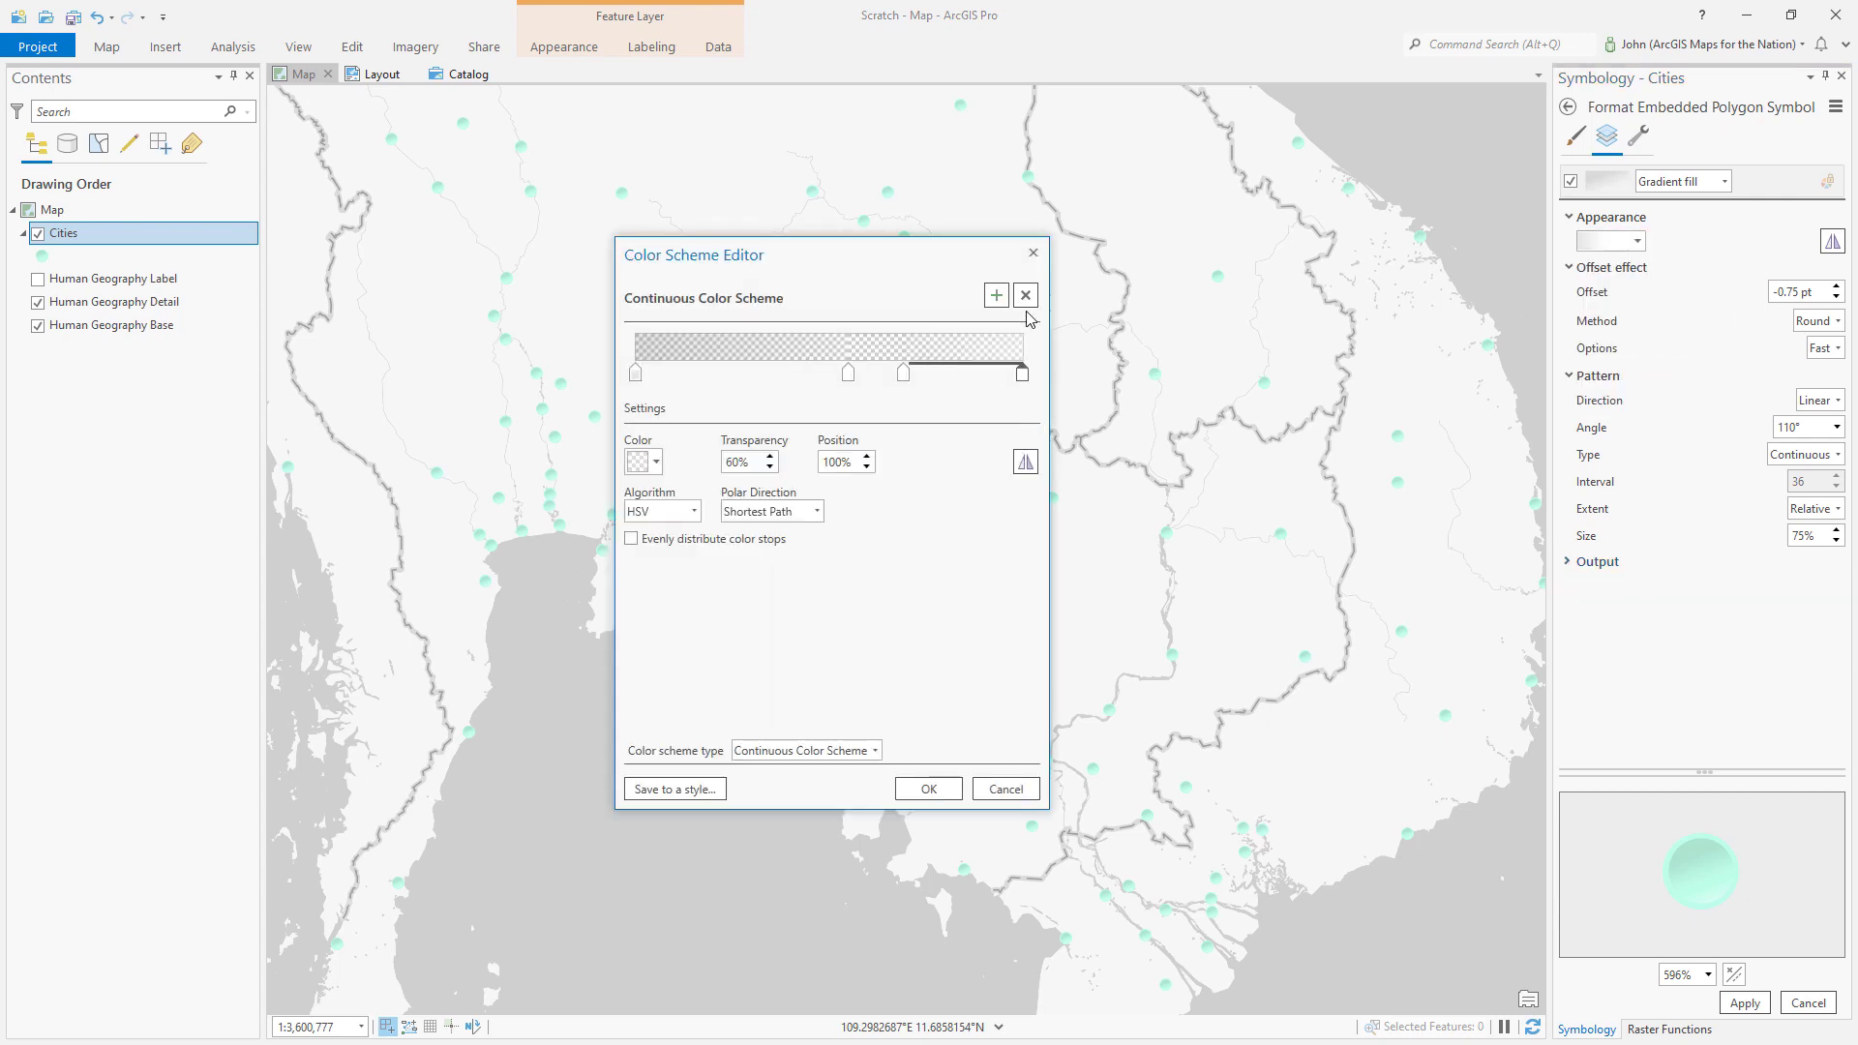
click(1026, 295)
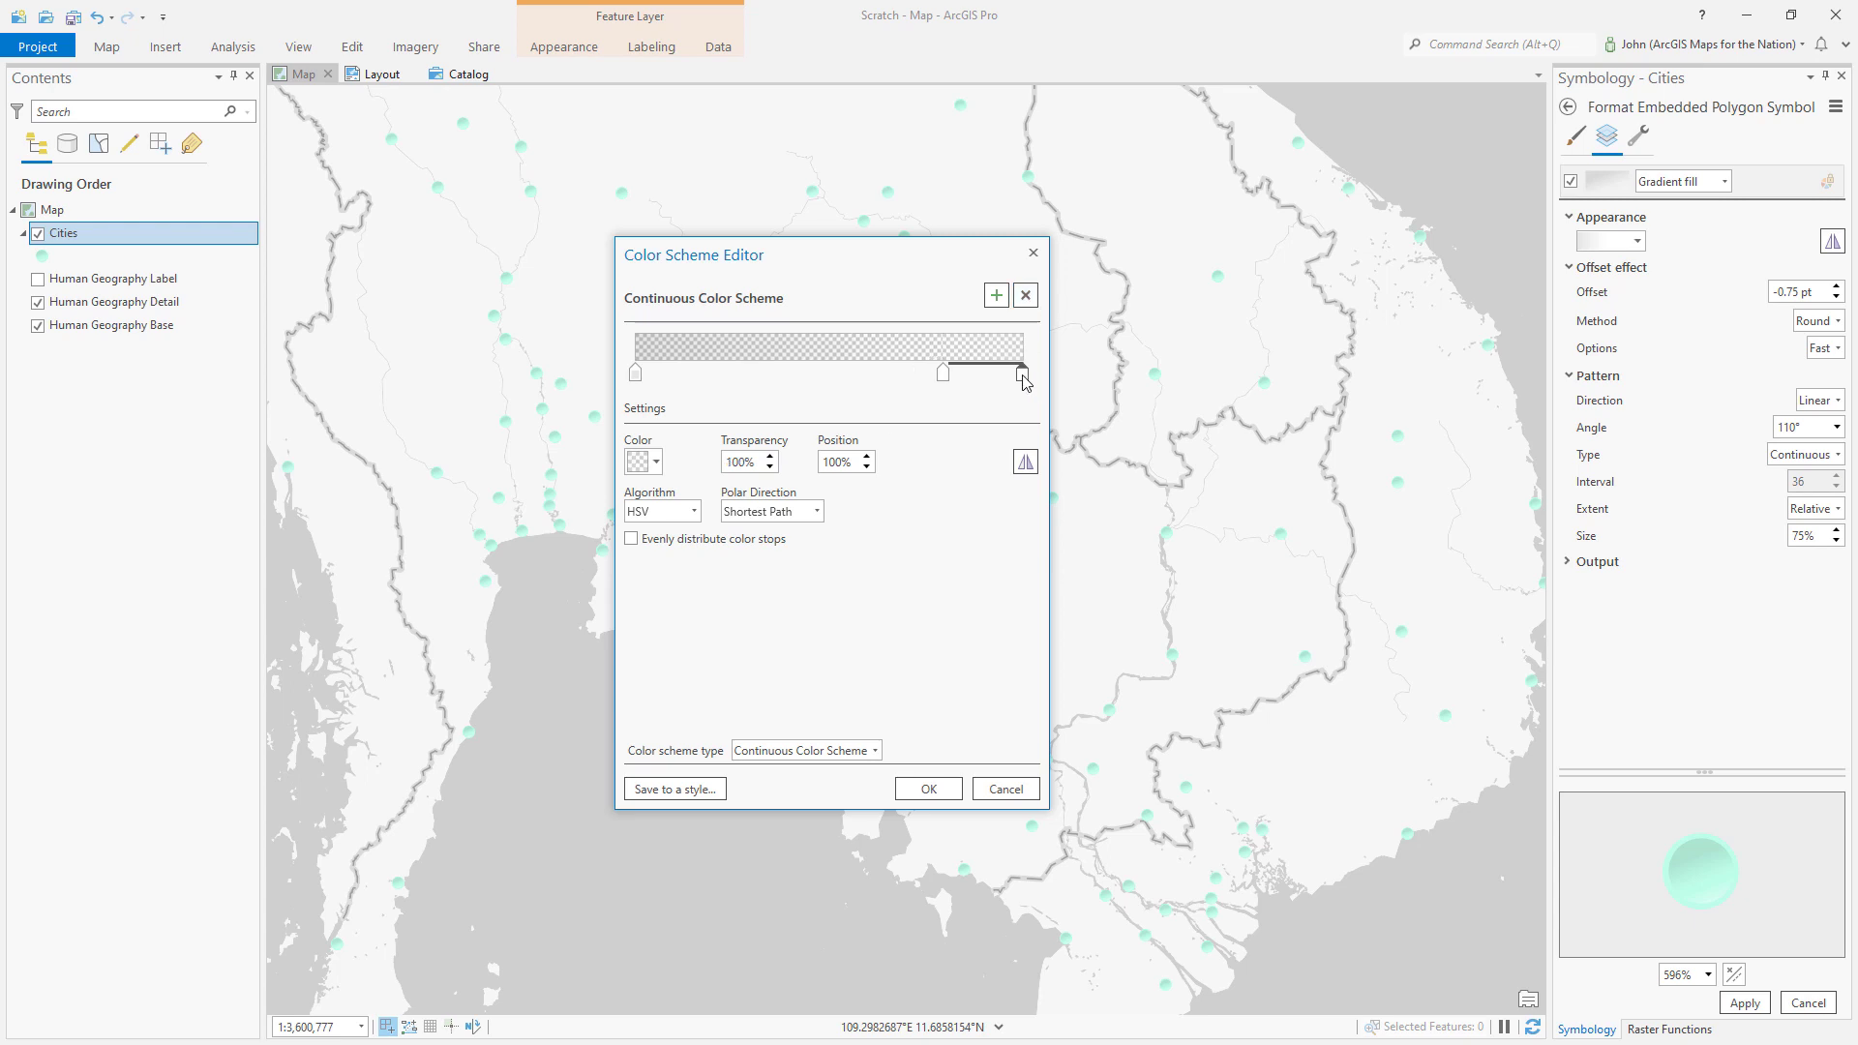
click(1026, 295)
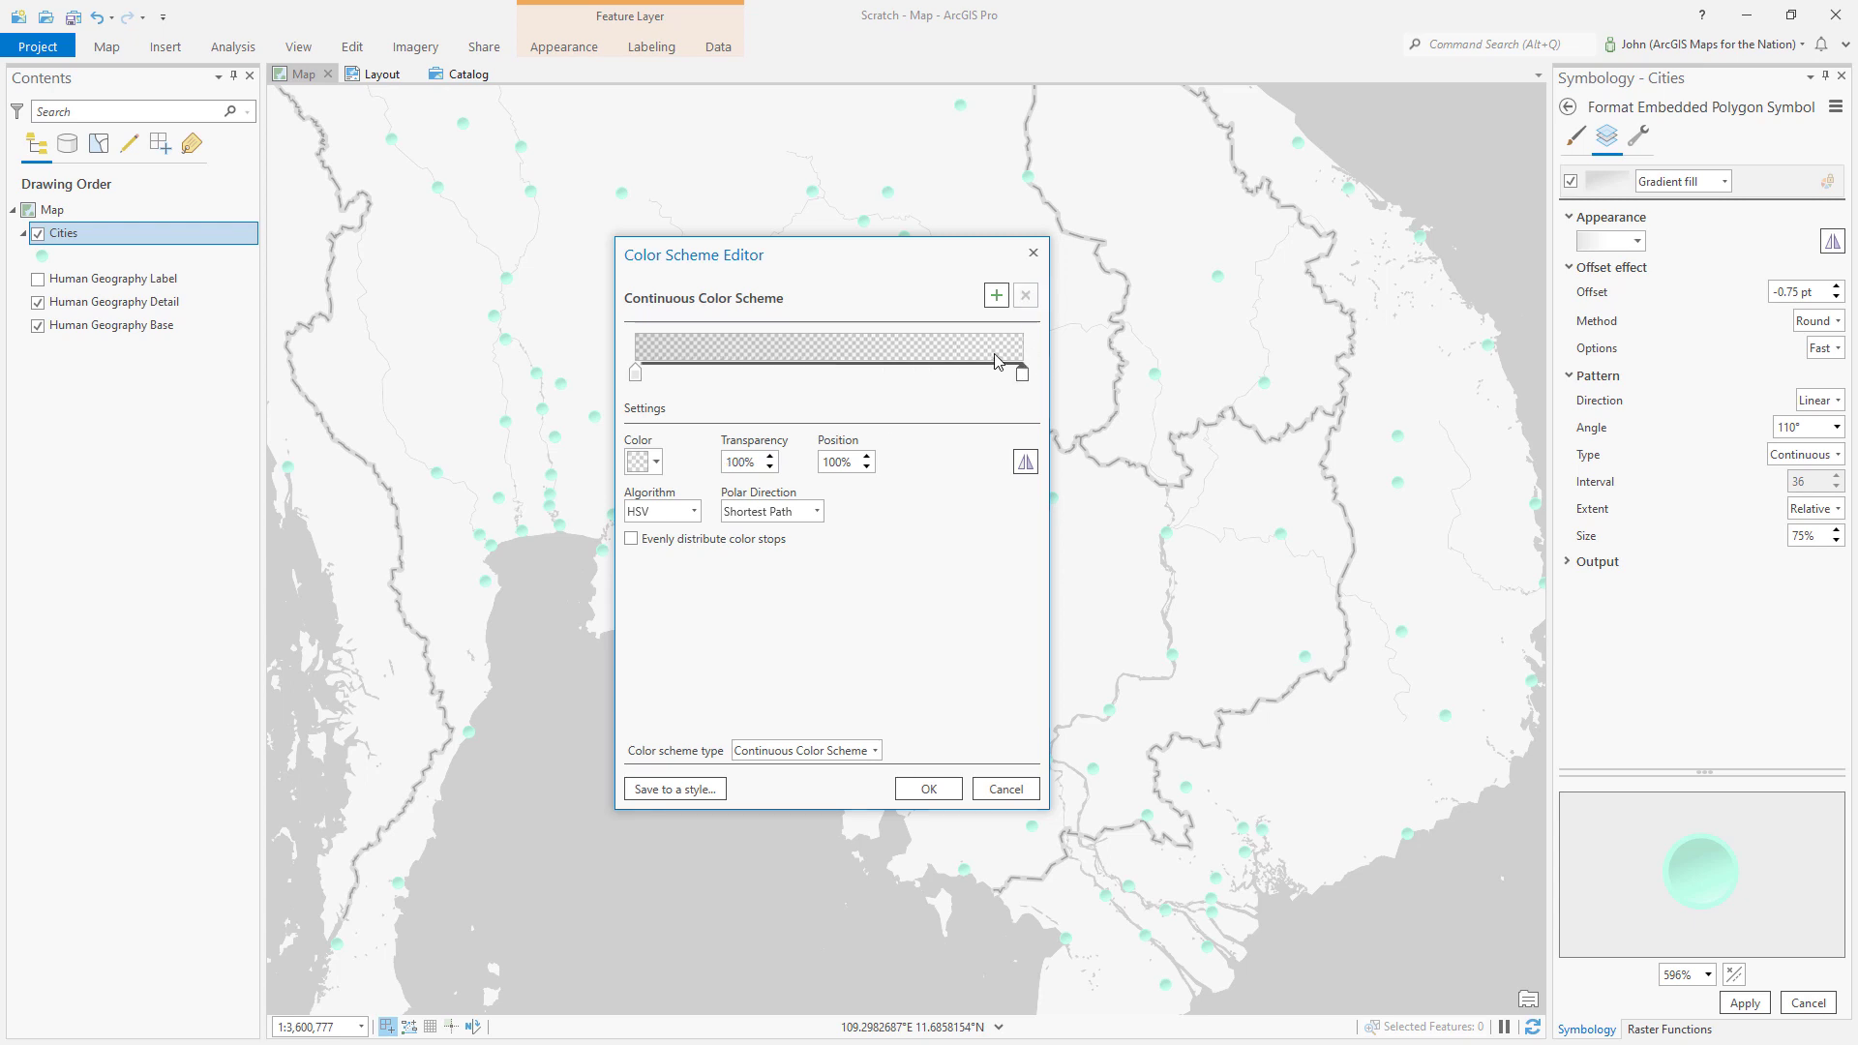
click(929, 789)
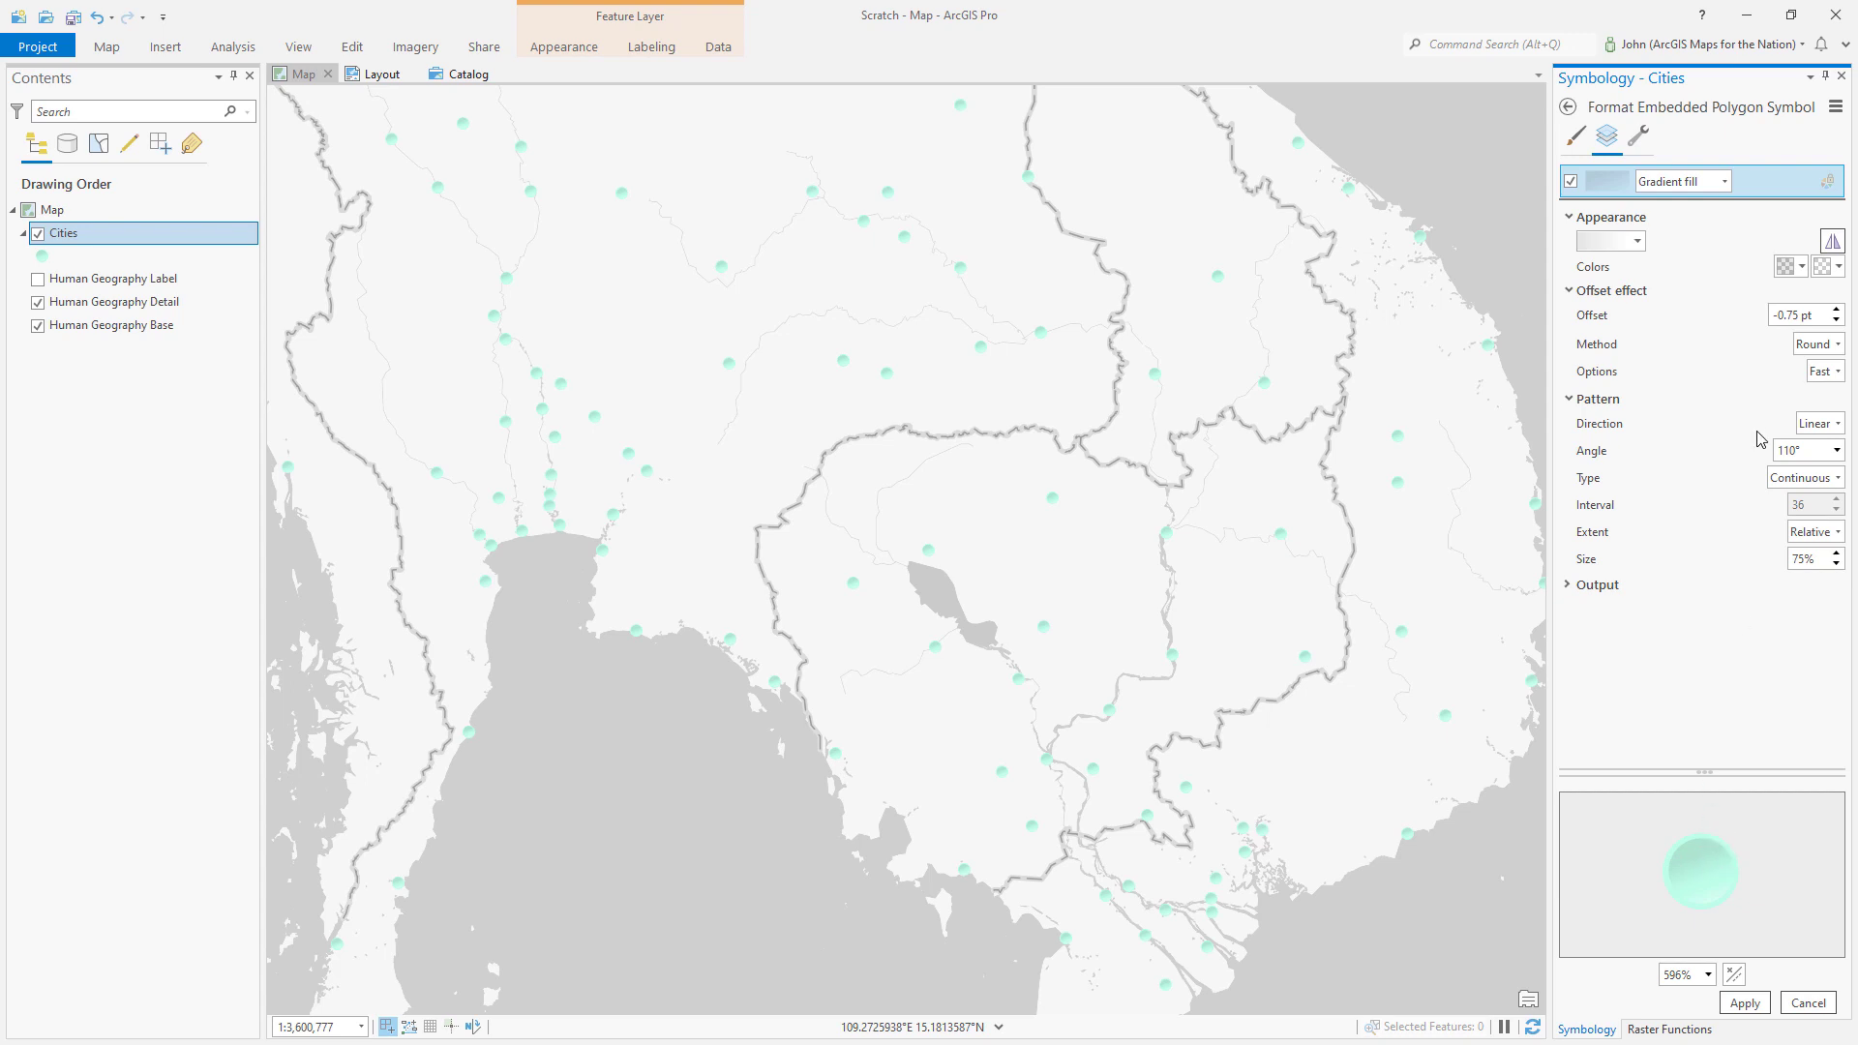
Set the bottom marker's gradient fill offset to 0.75 pt and its pattern angle to 270°, and apply the changes.
click(1780, 315)
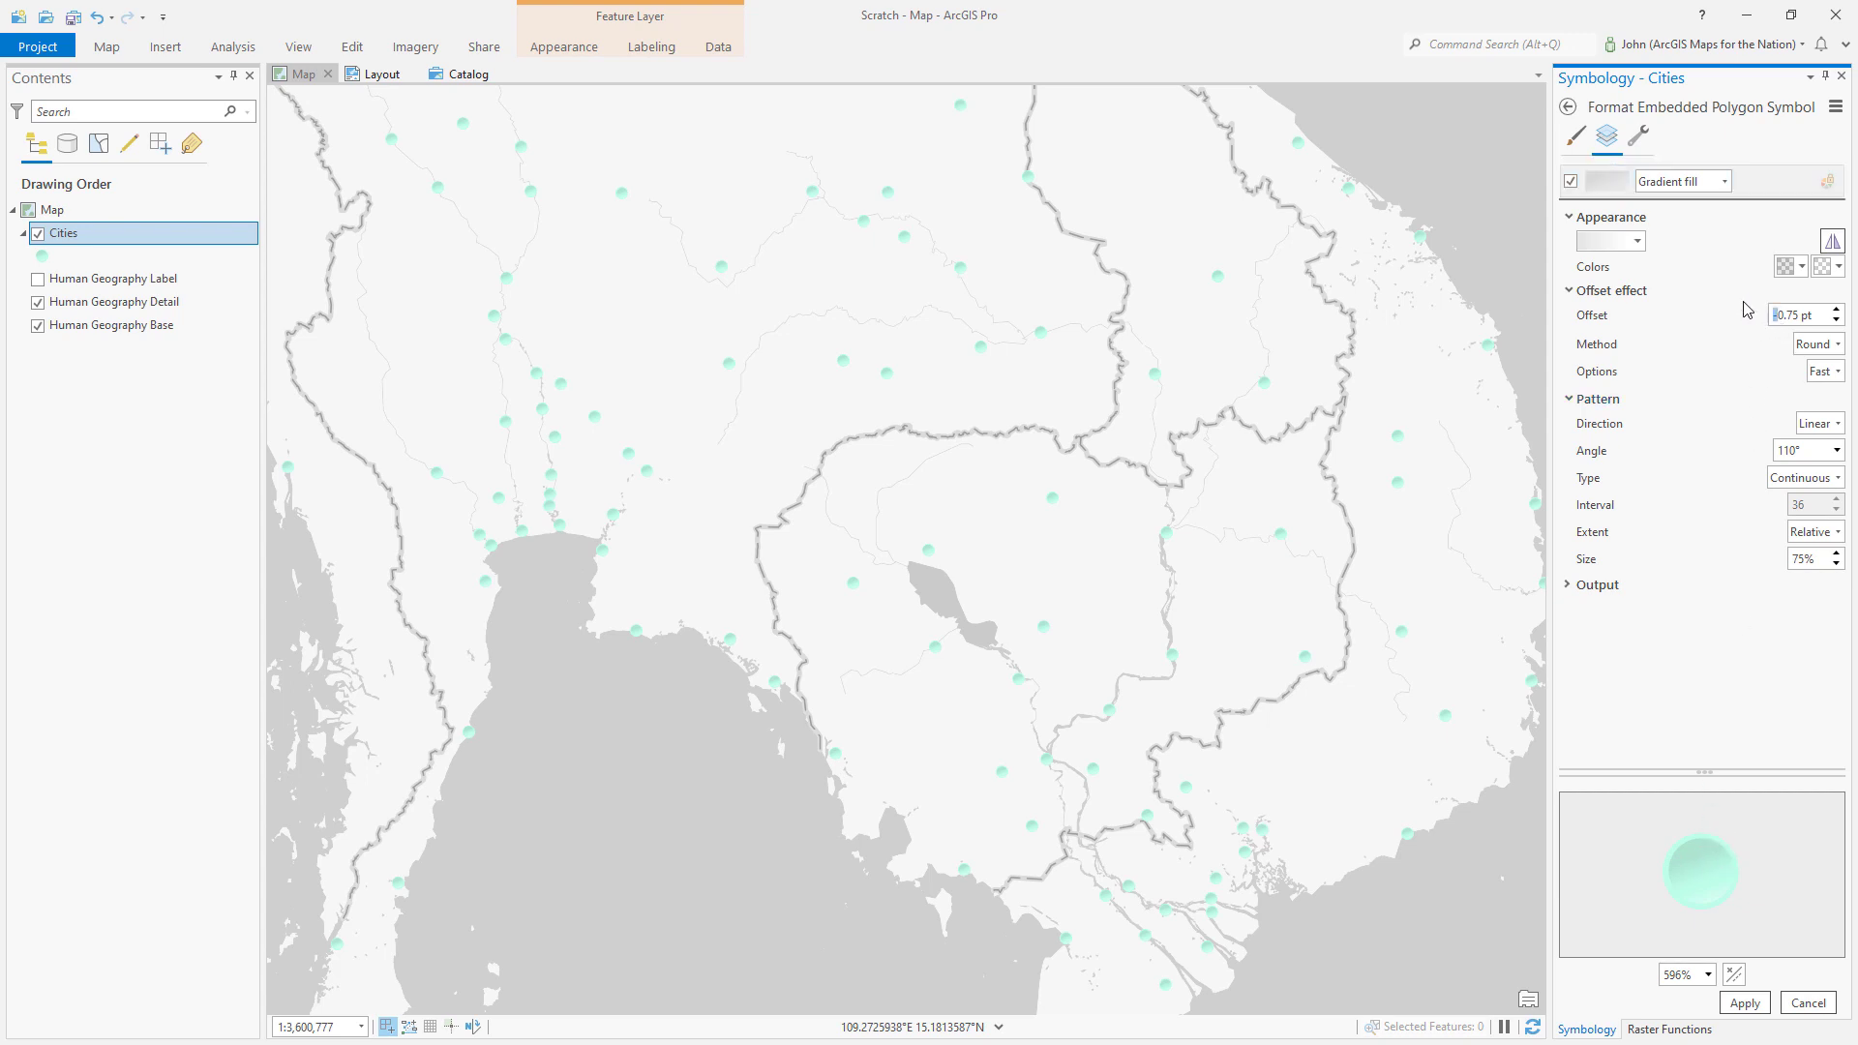
key(Tab)
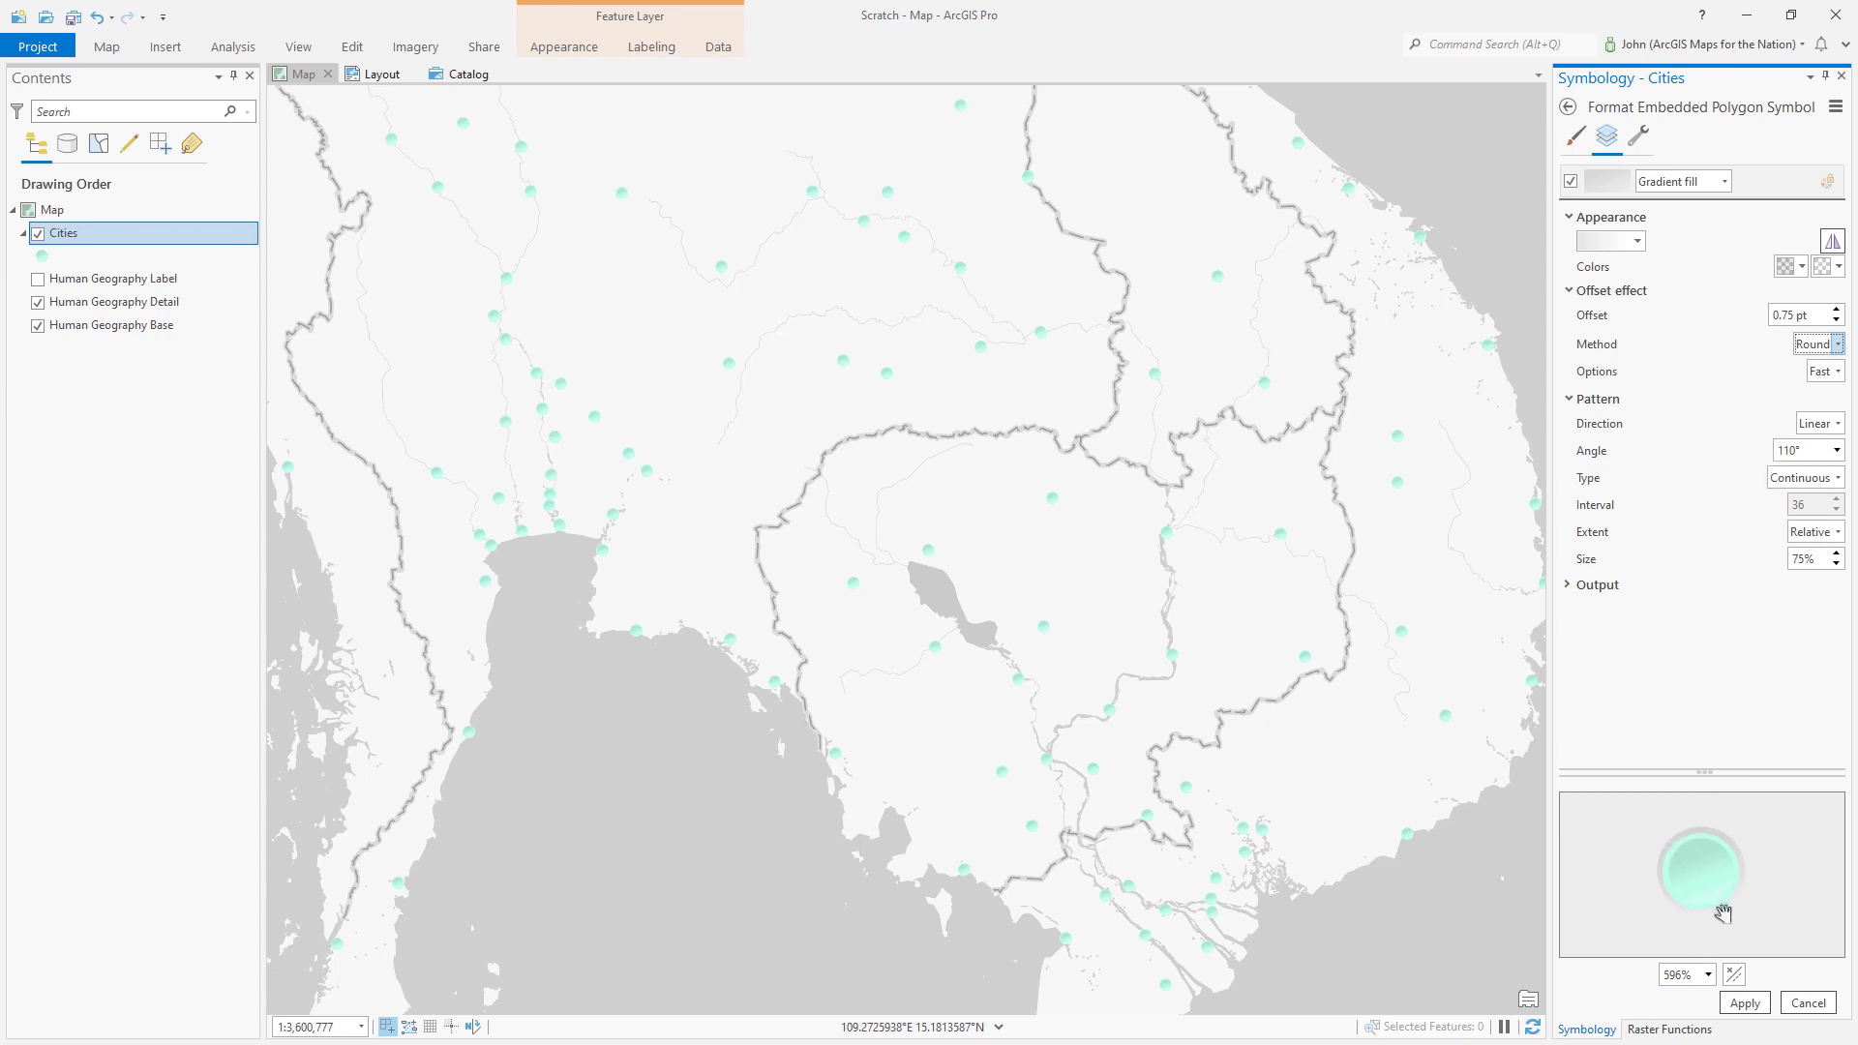
click(1837, 451)
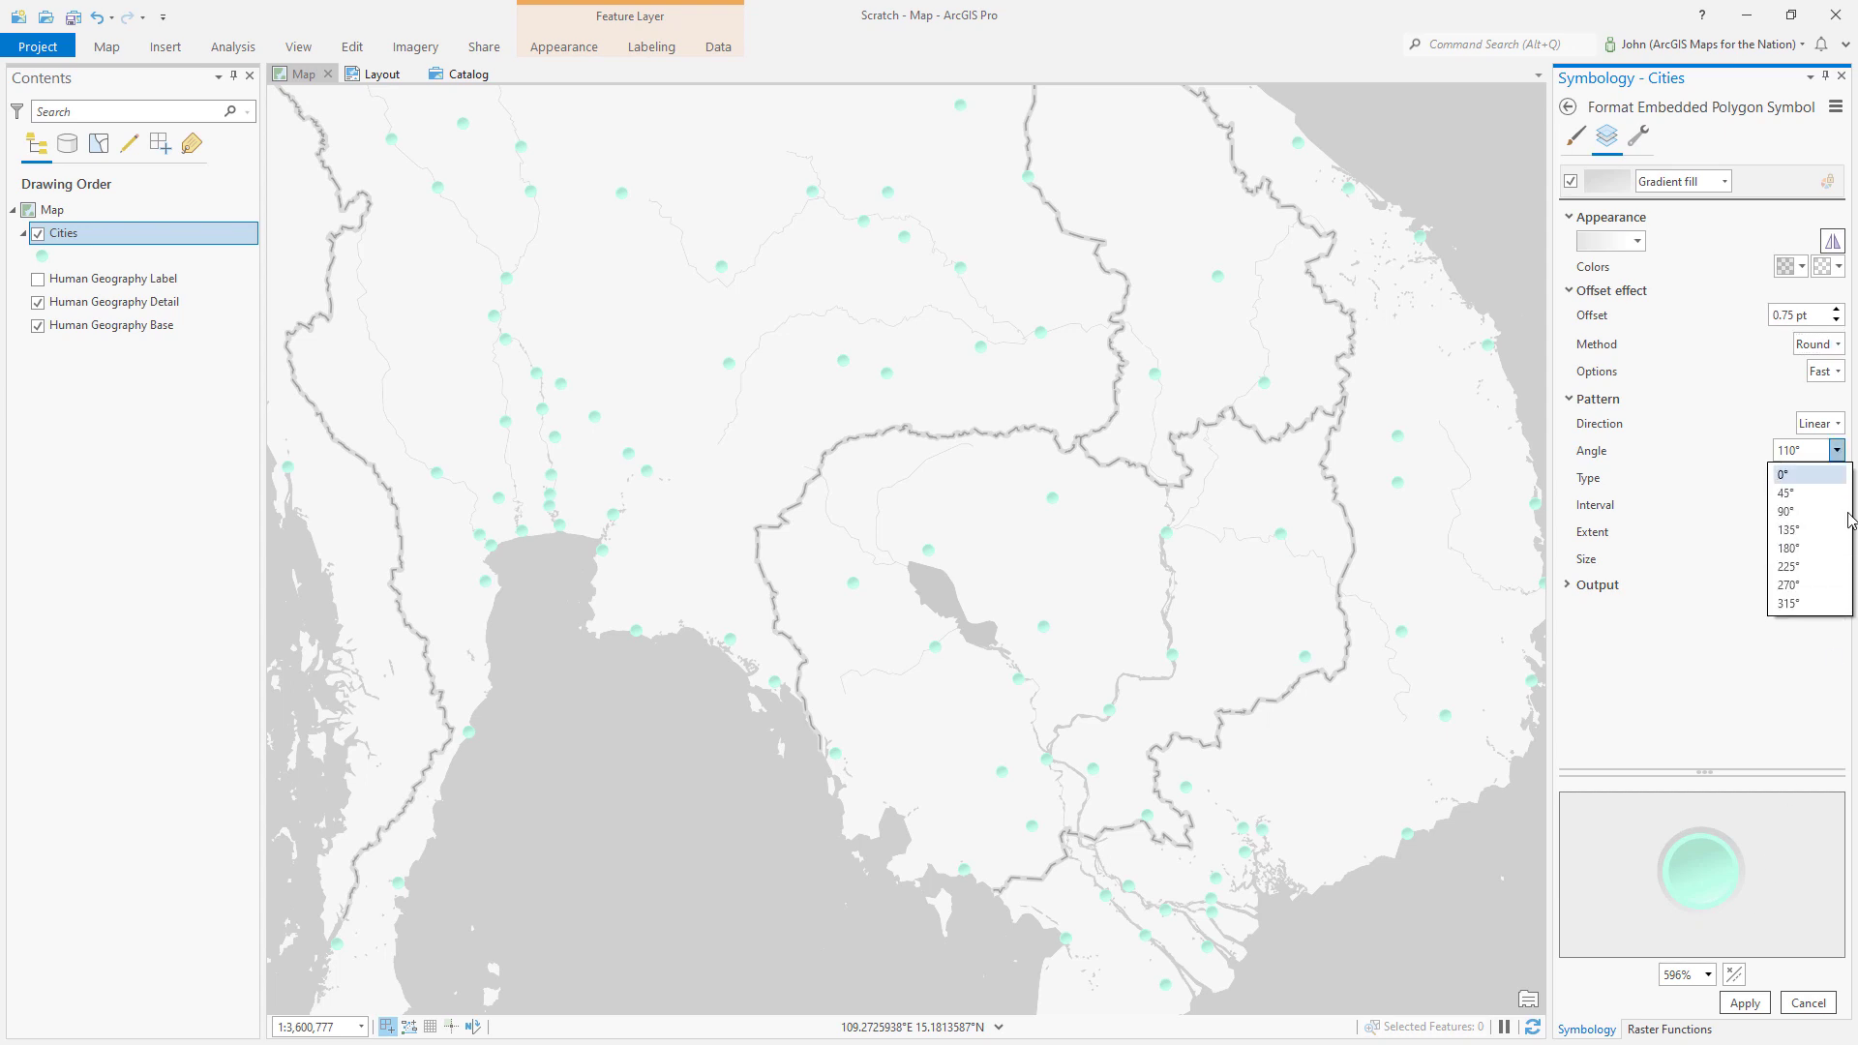
click(1819, 593)
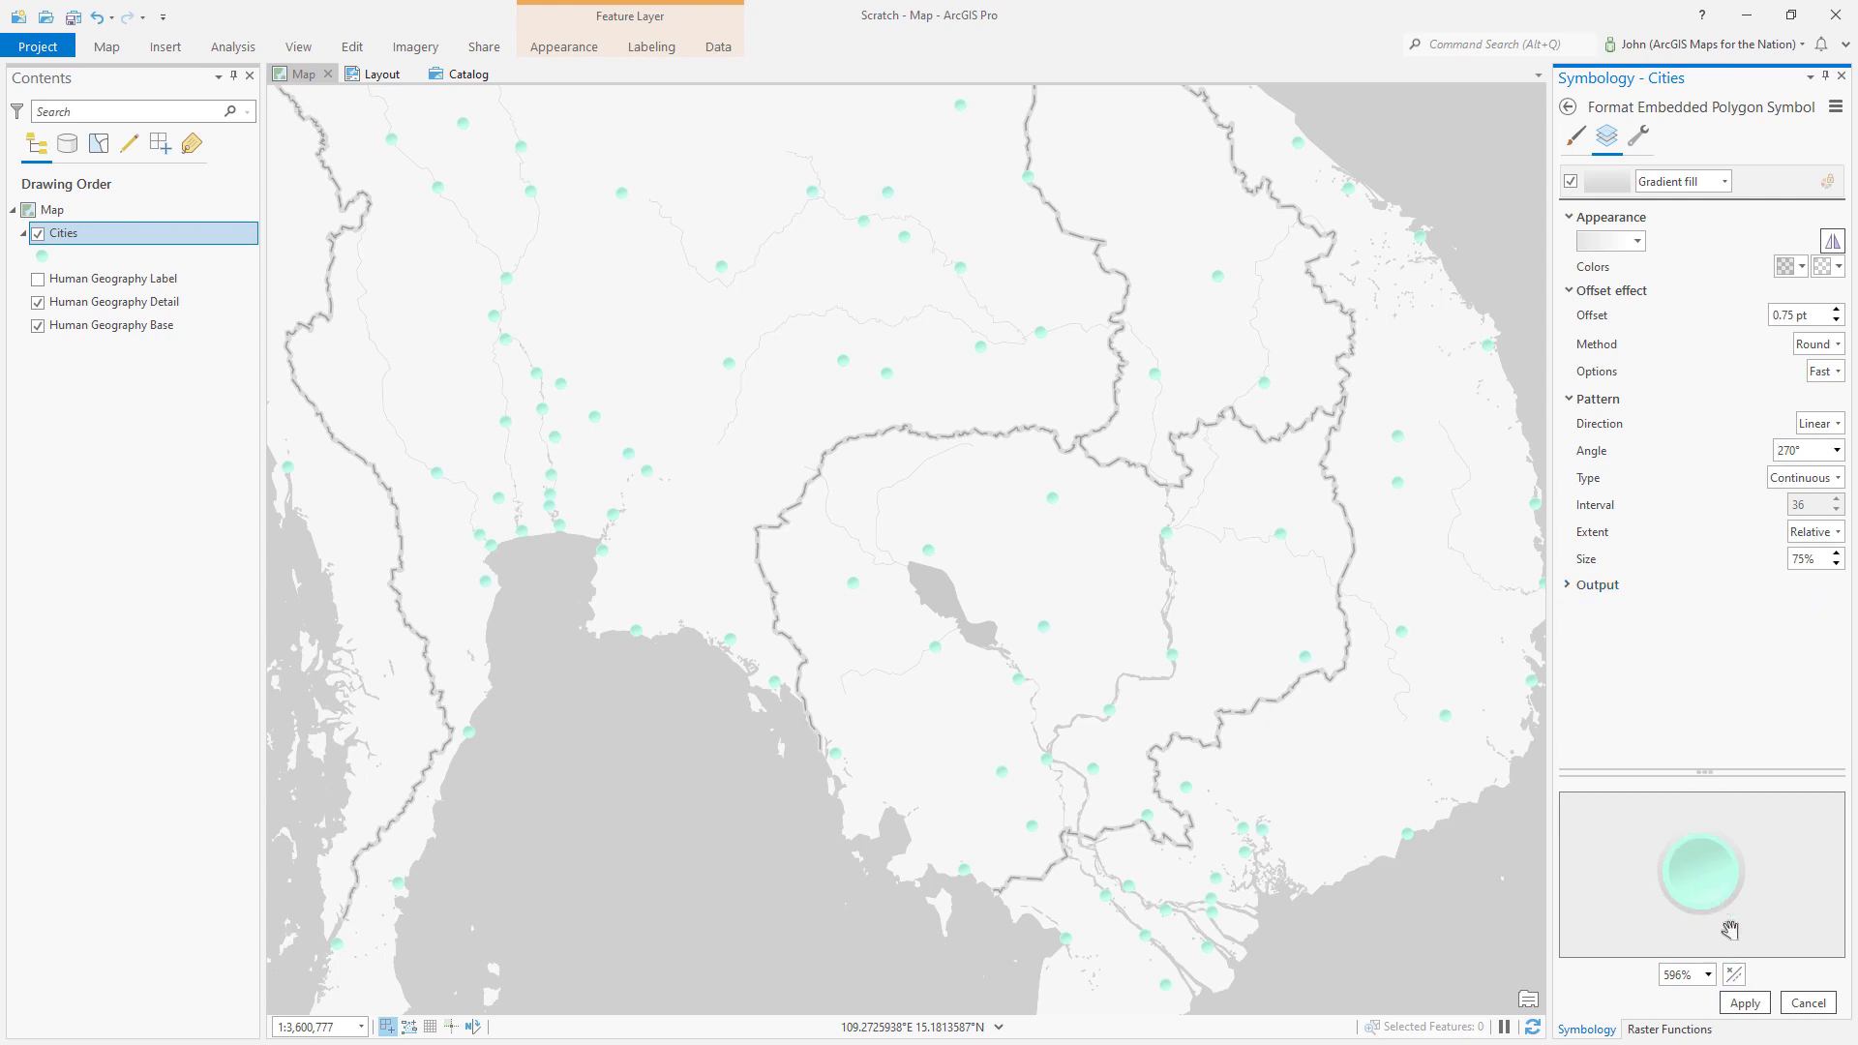
click(1745, 1003)
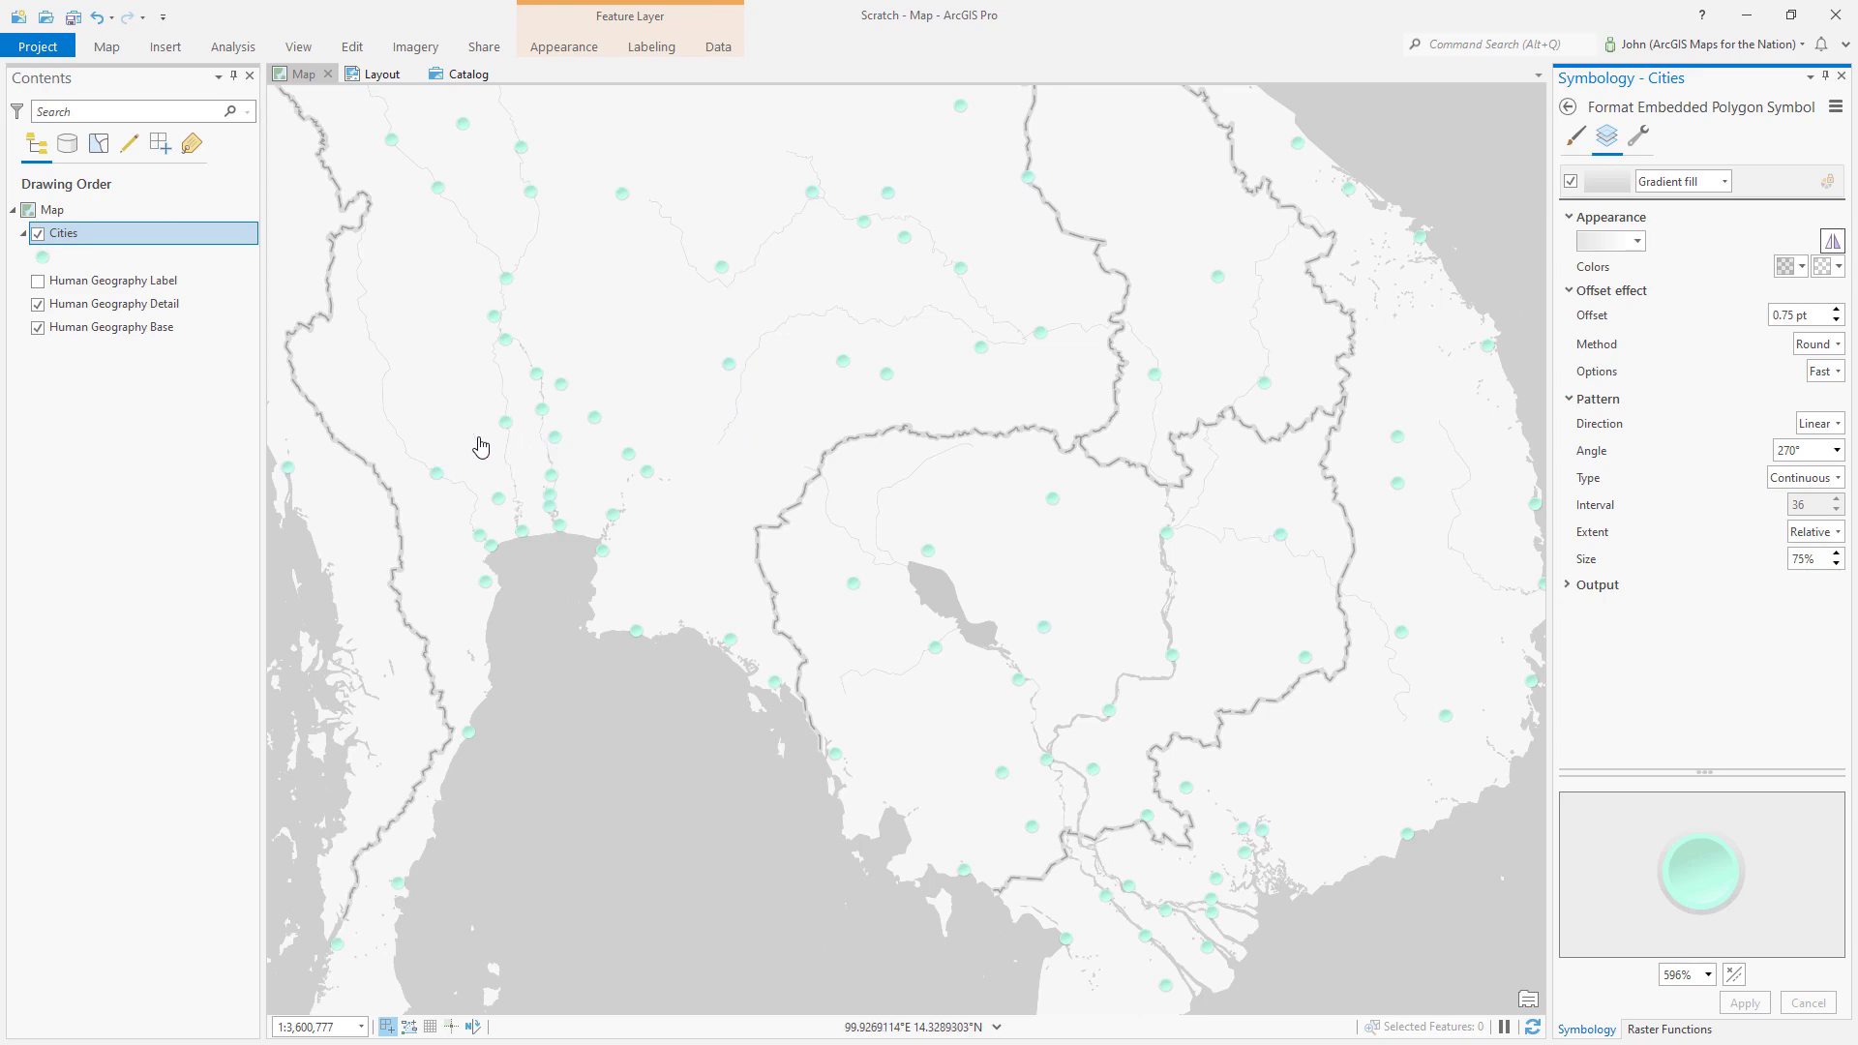
scroll(473, 450, up, 3)
scroll(559, 482, down, 3)
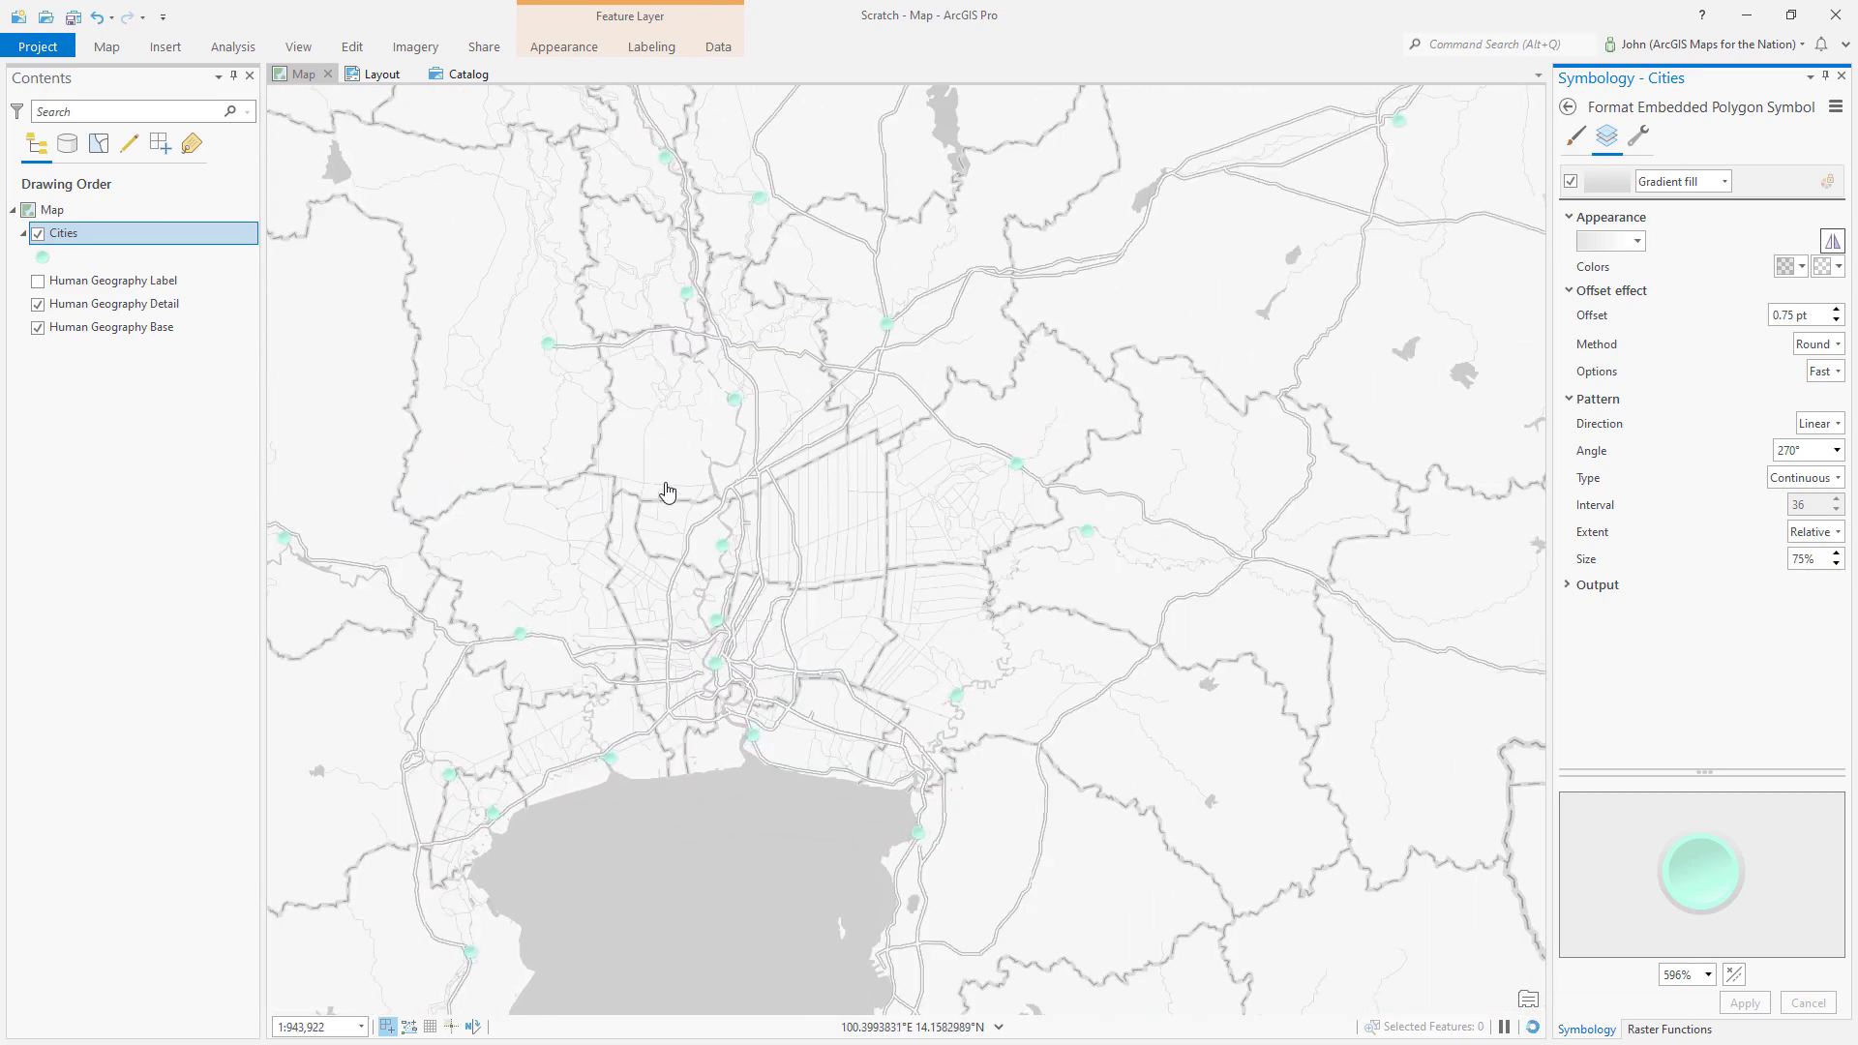
drag(900, 533, 800, 631)
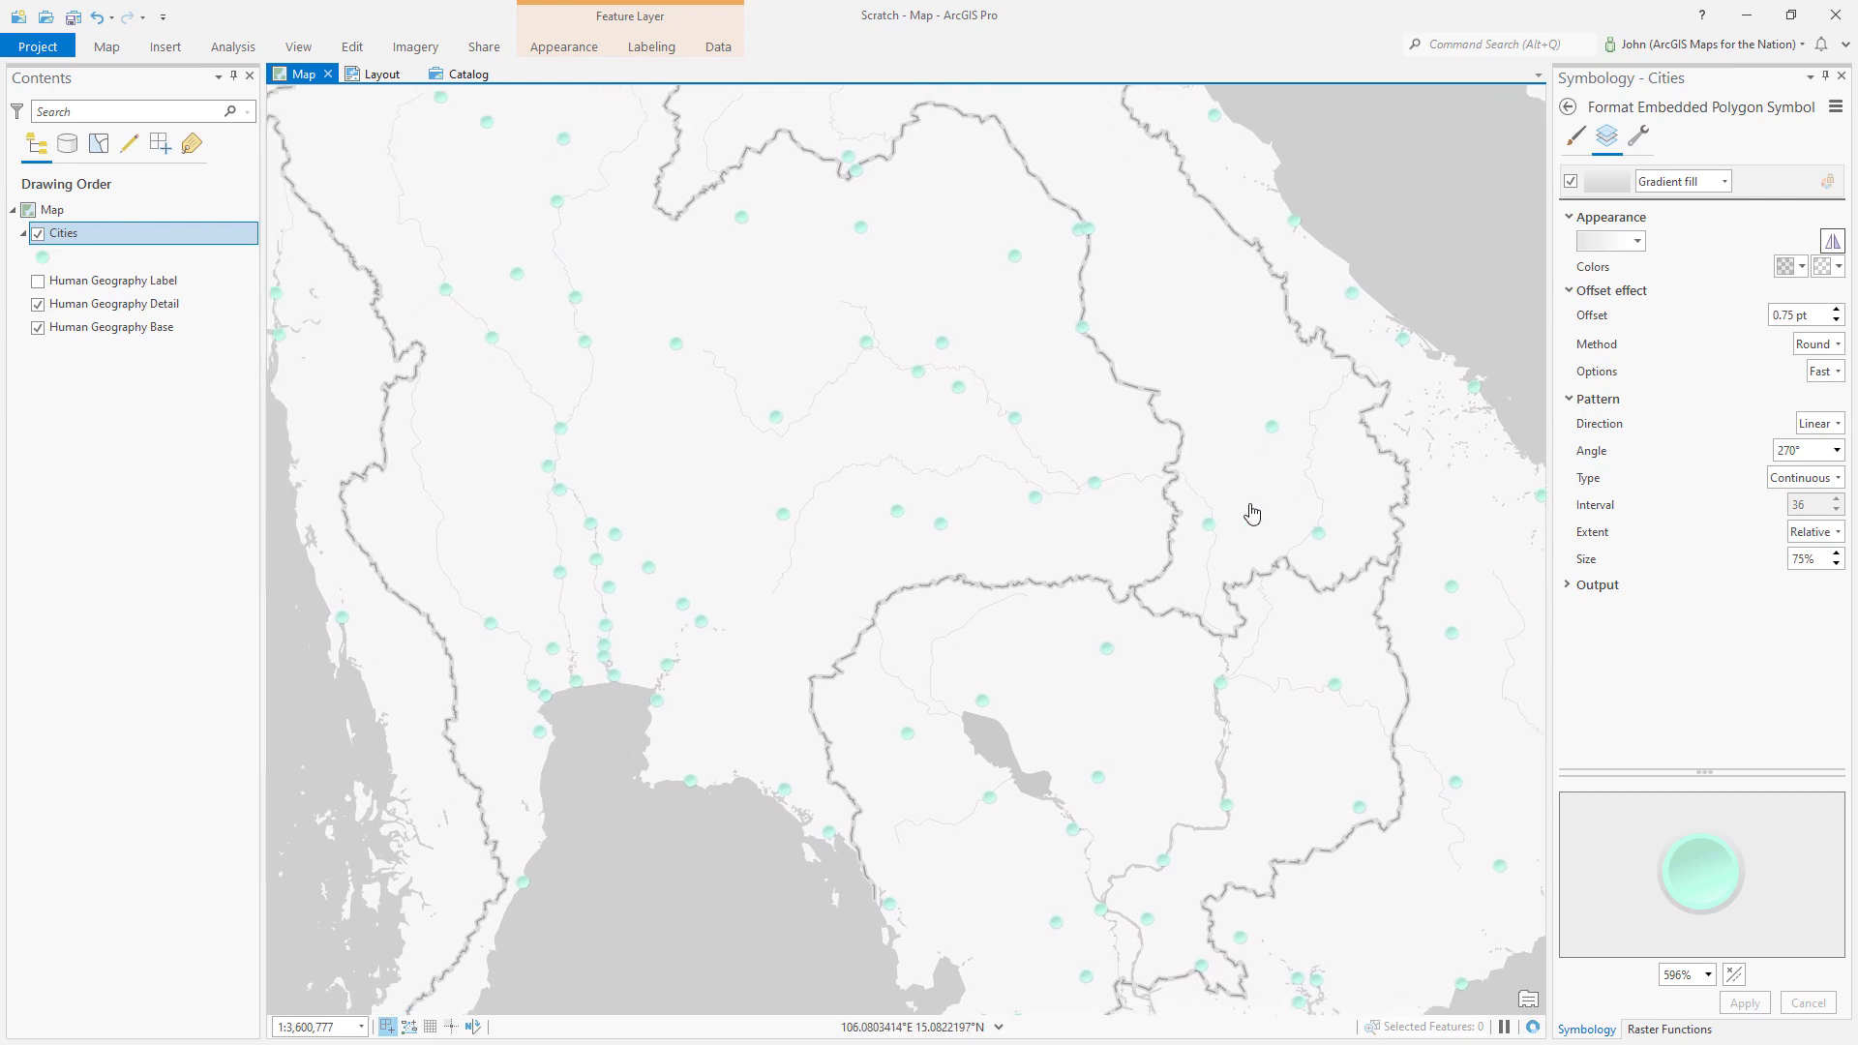
Return to the point symbol and duplicate its bottom gradient marker layer.
click(1568, 106)
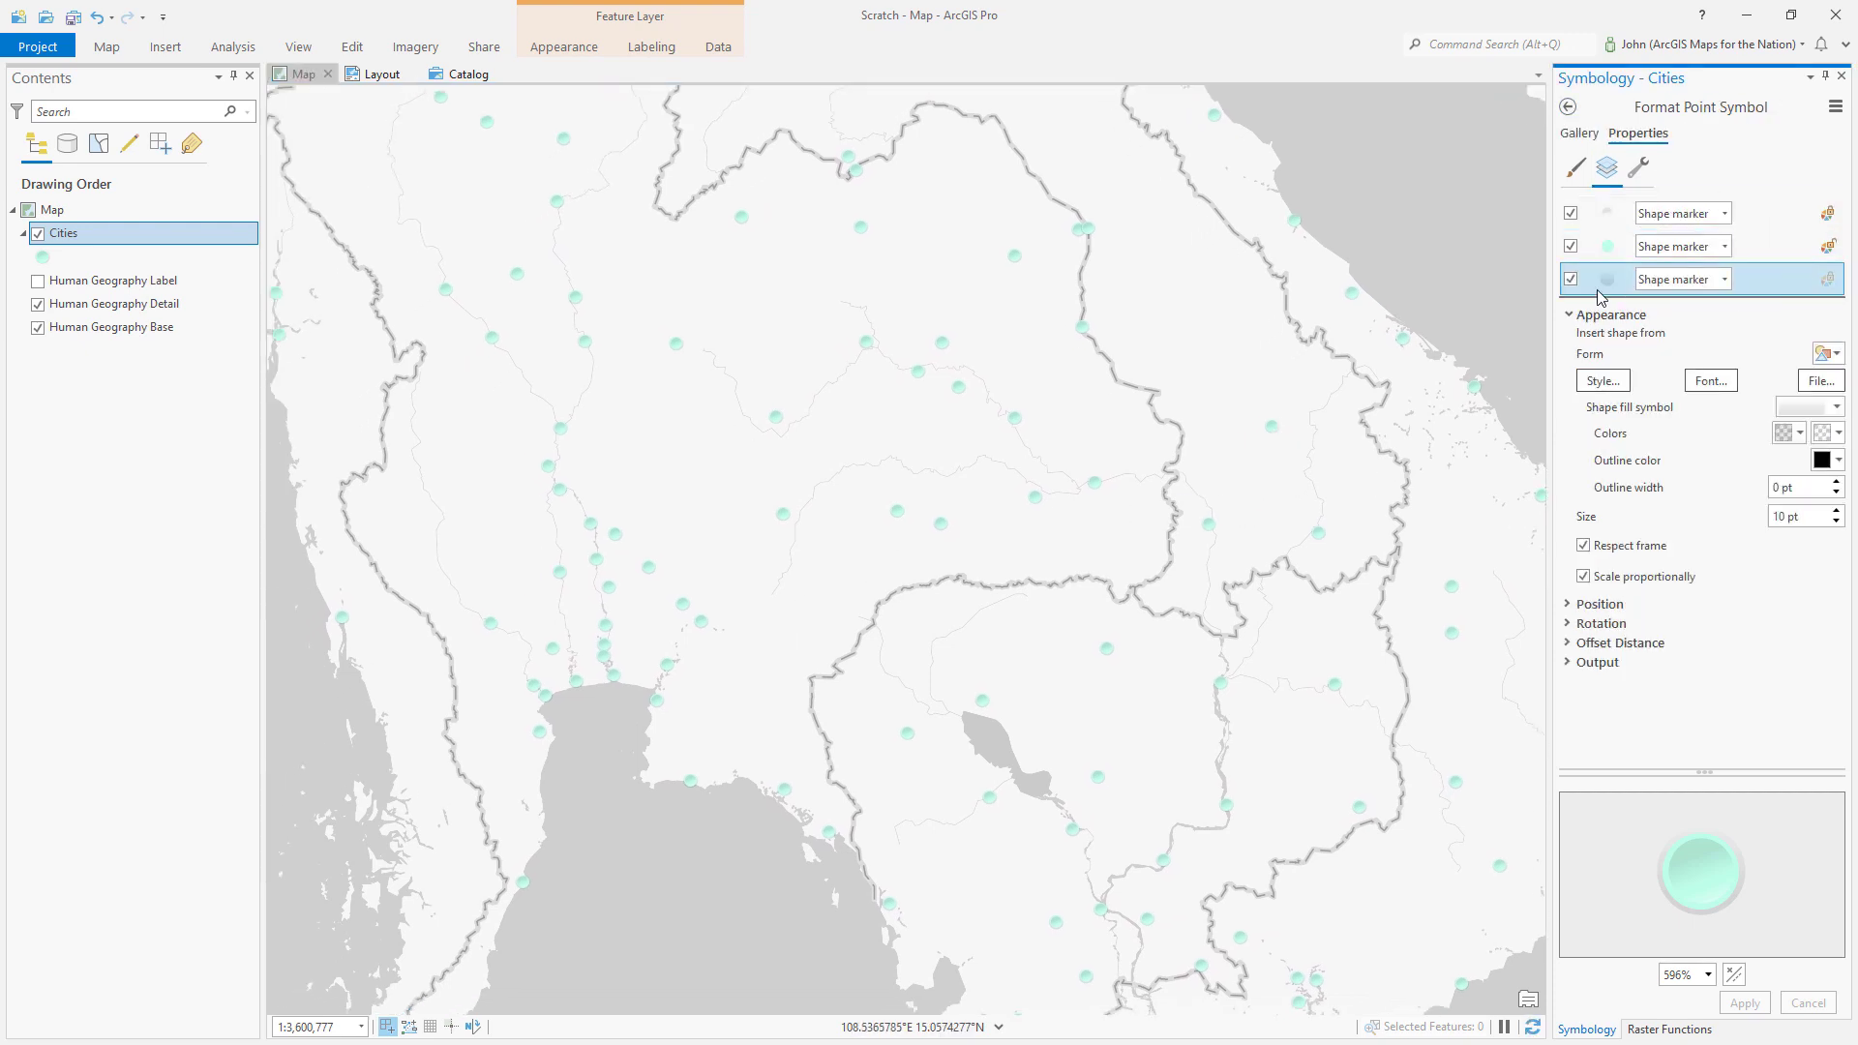
click(1638, 169)
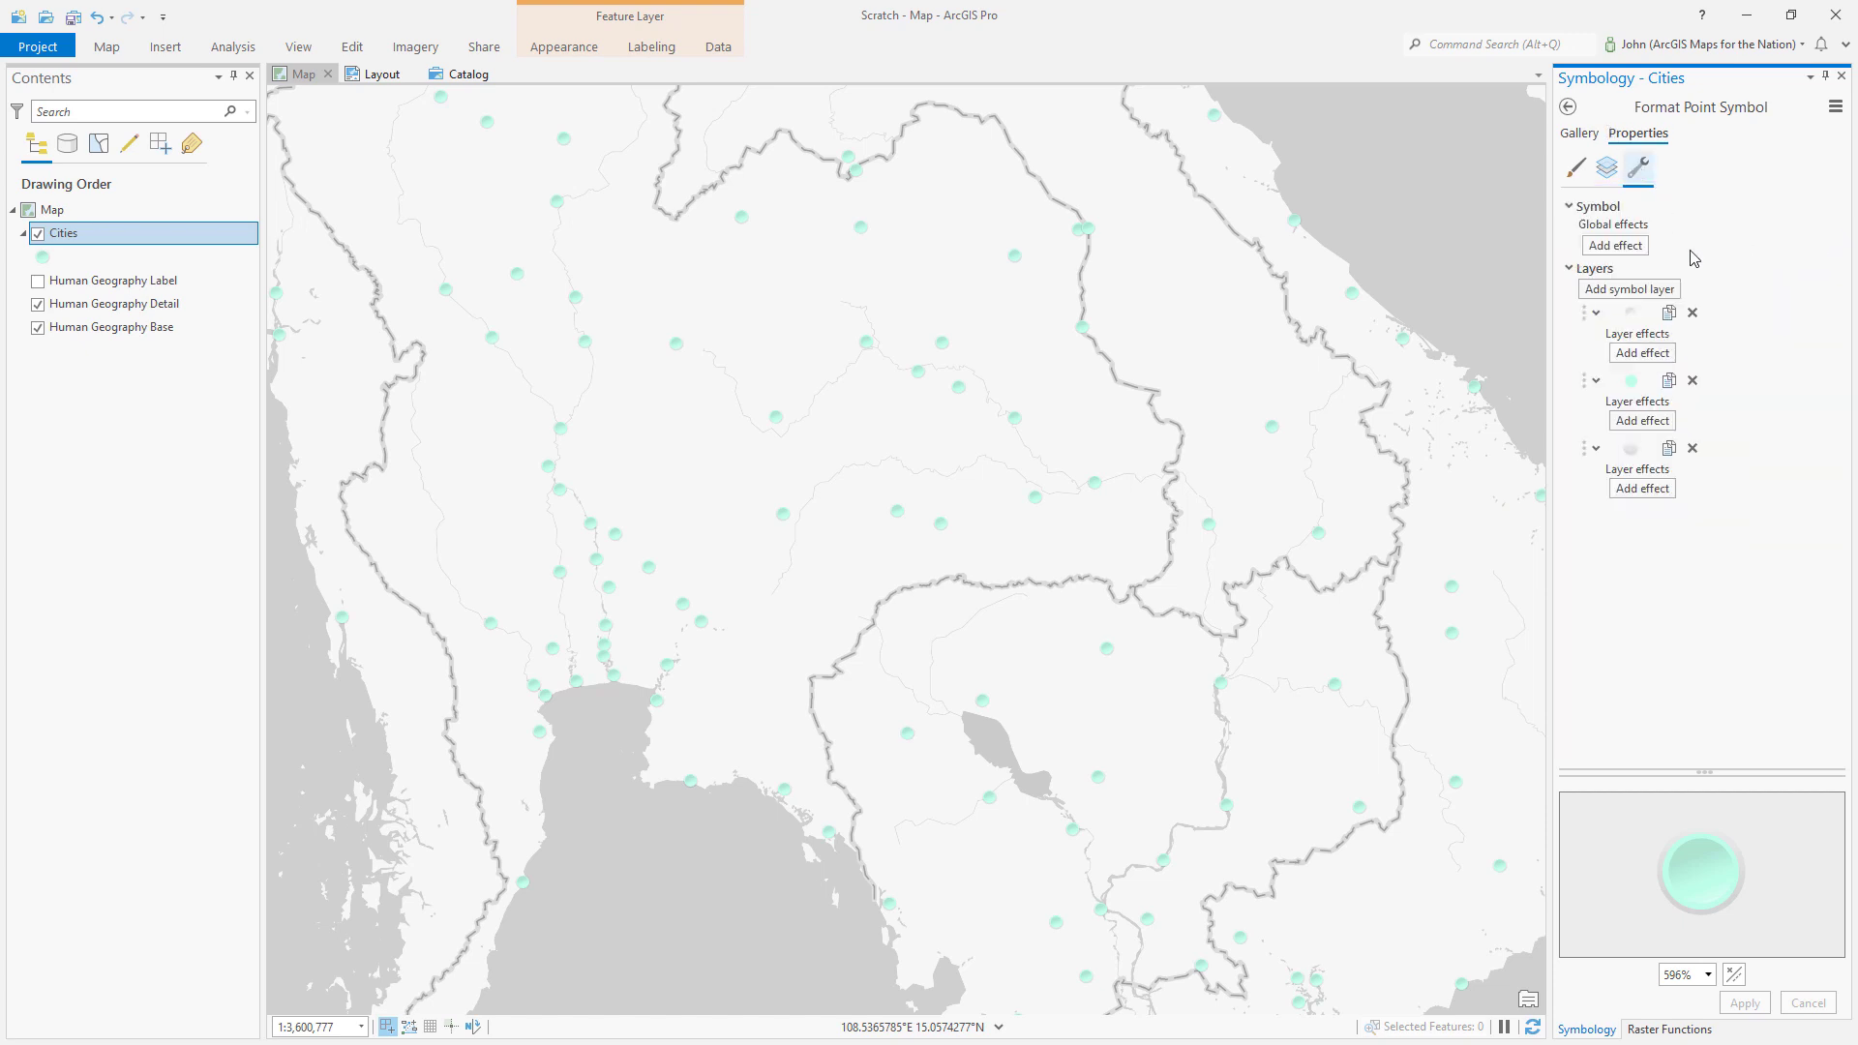
click(1669, 448)
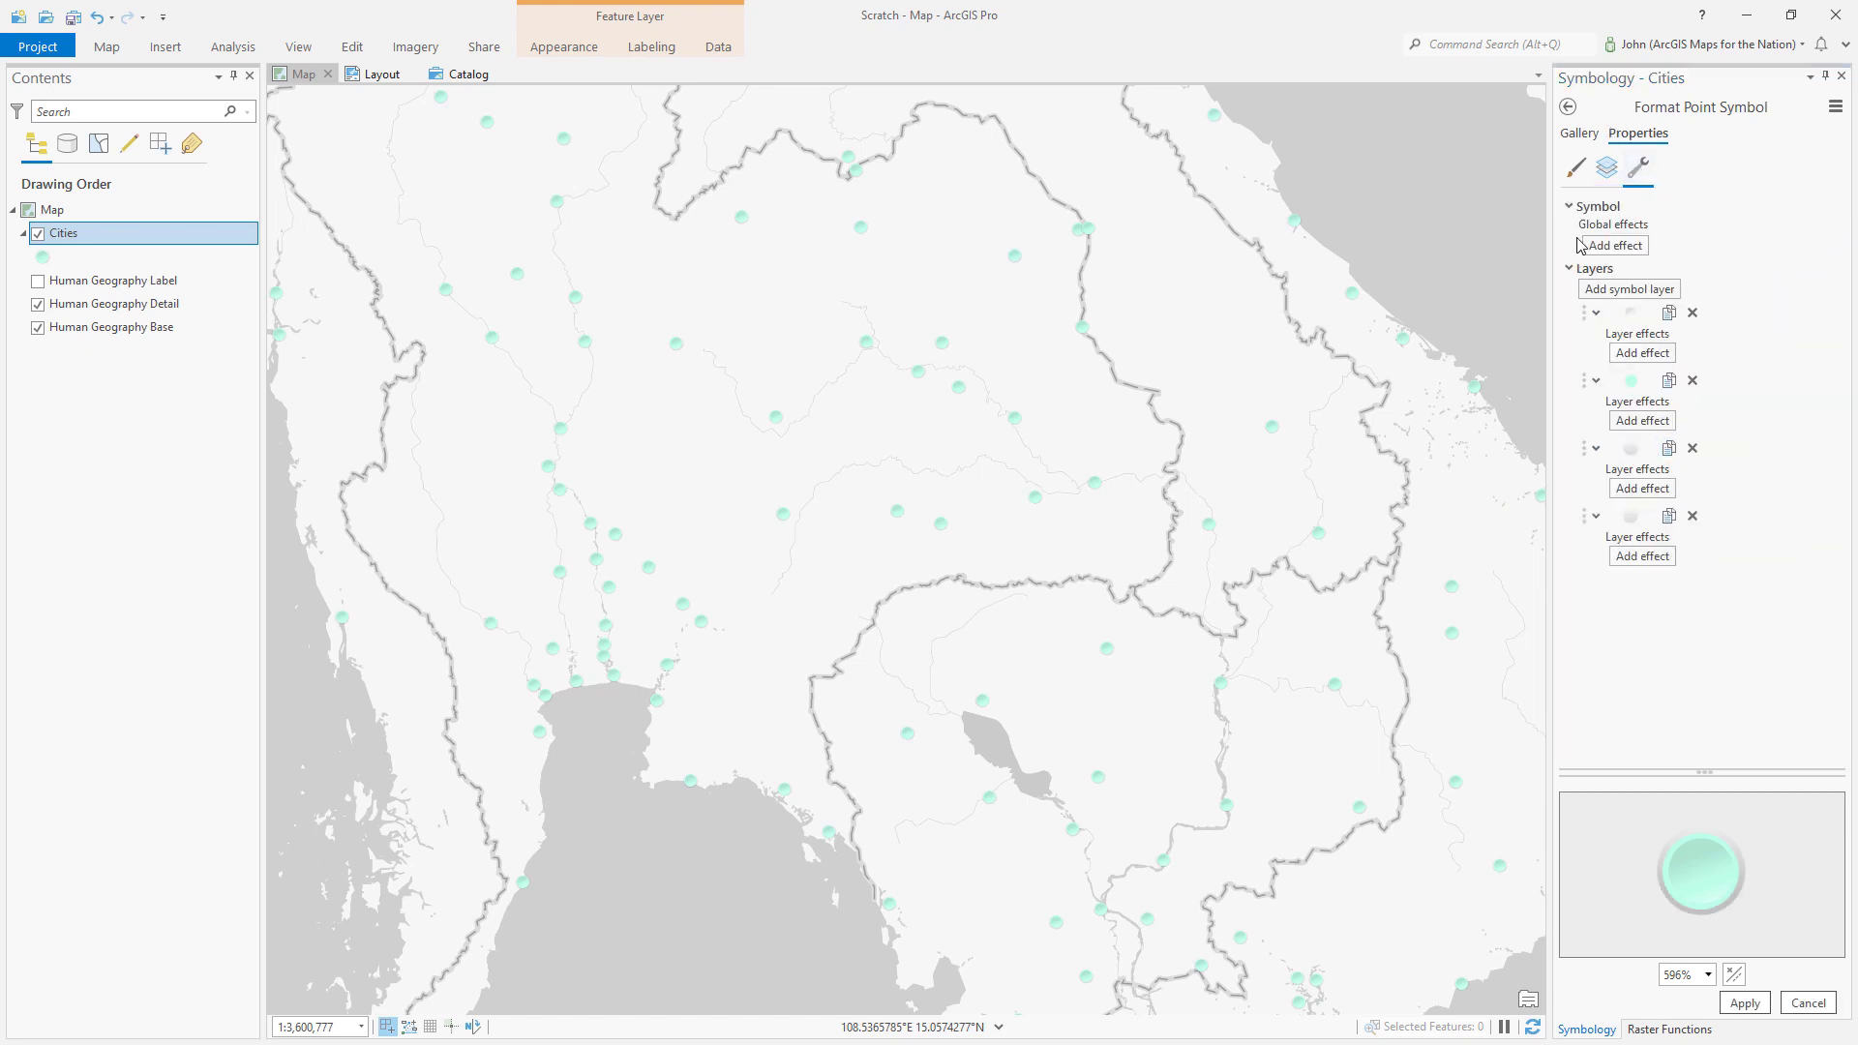
click(1606, 169)
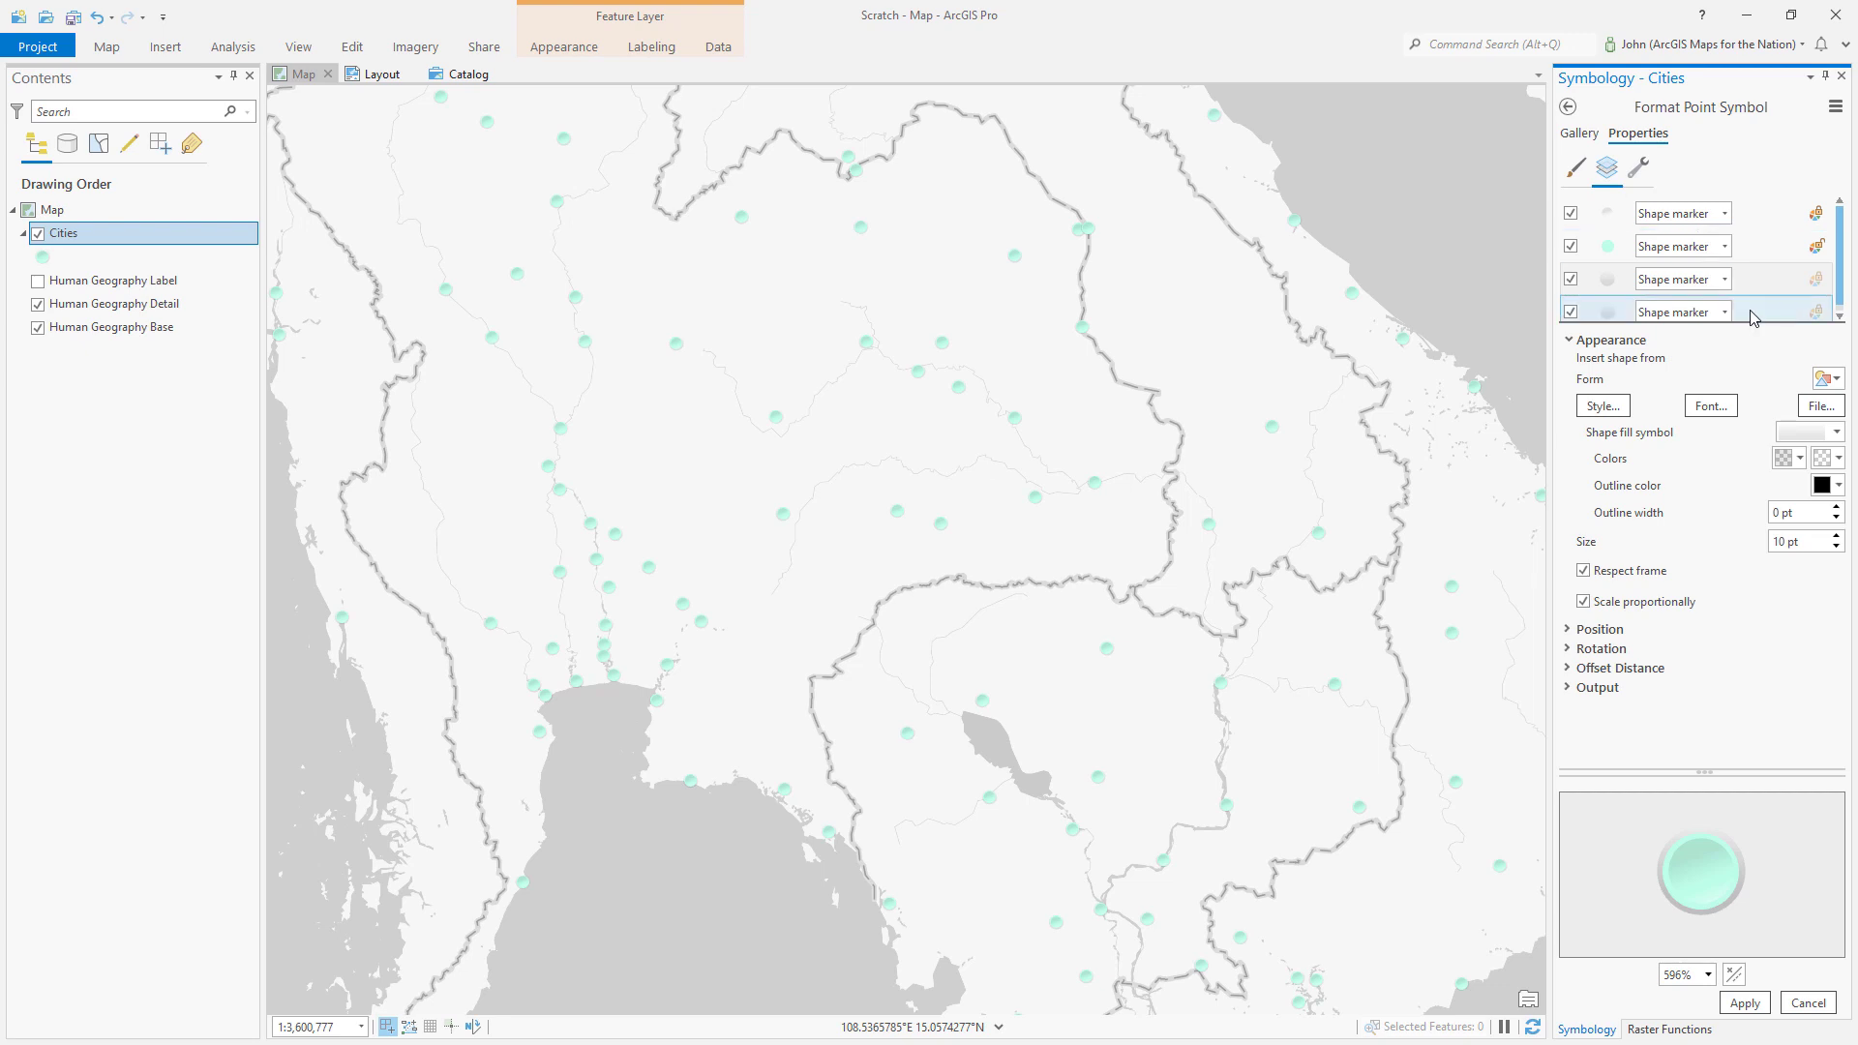
In the new bottom marker's embedded polygon fill, set the gradient offset to 1.5 pt and apply it.
click(1829, 432)
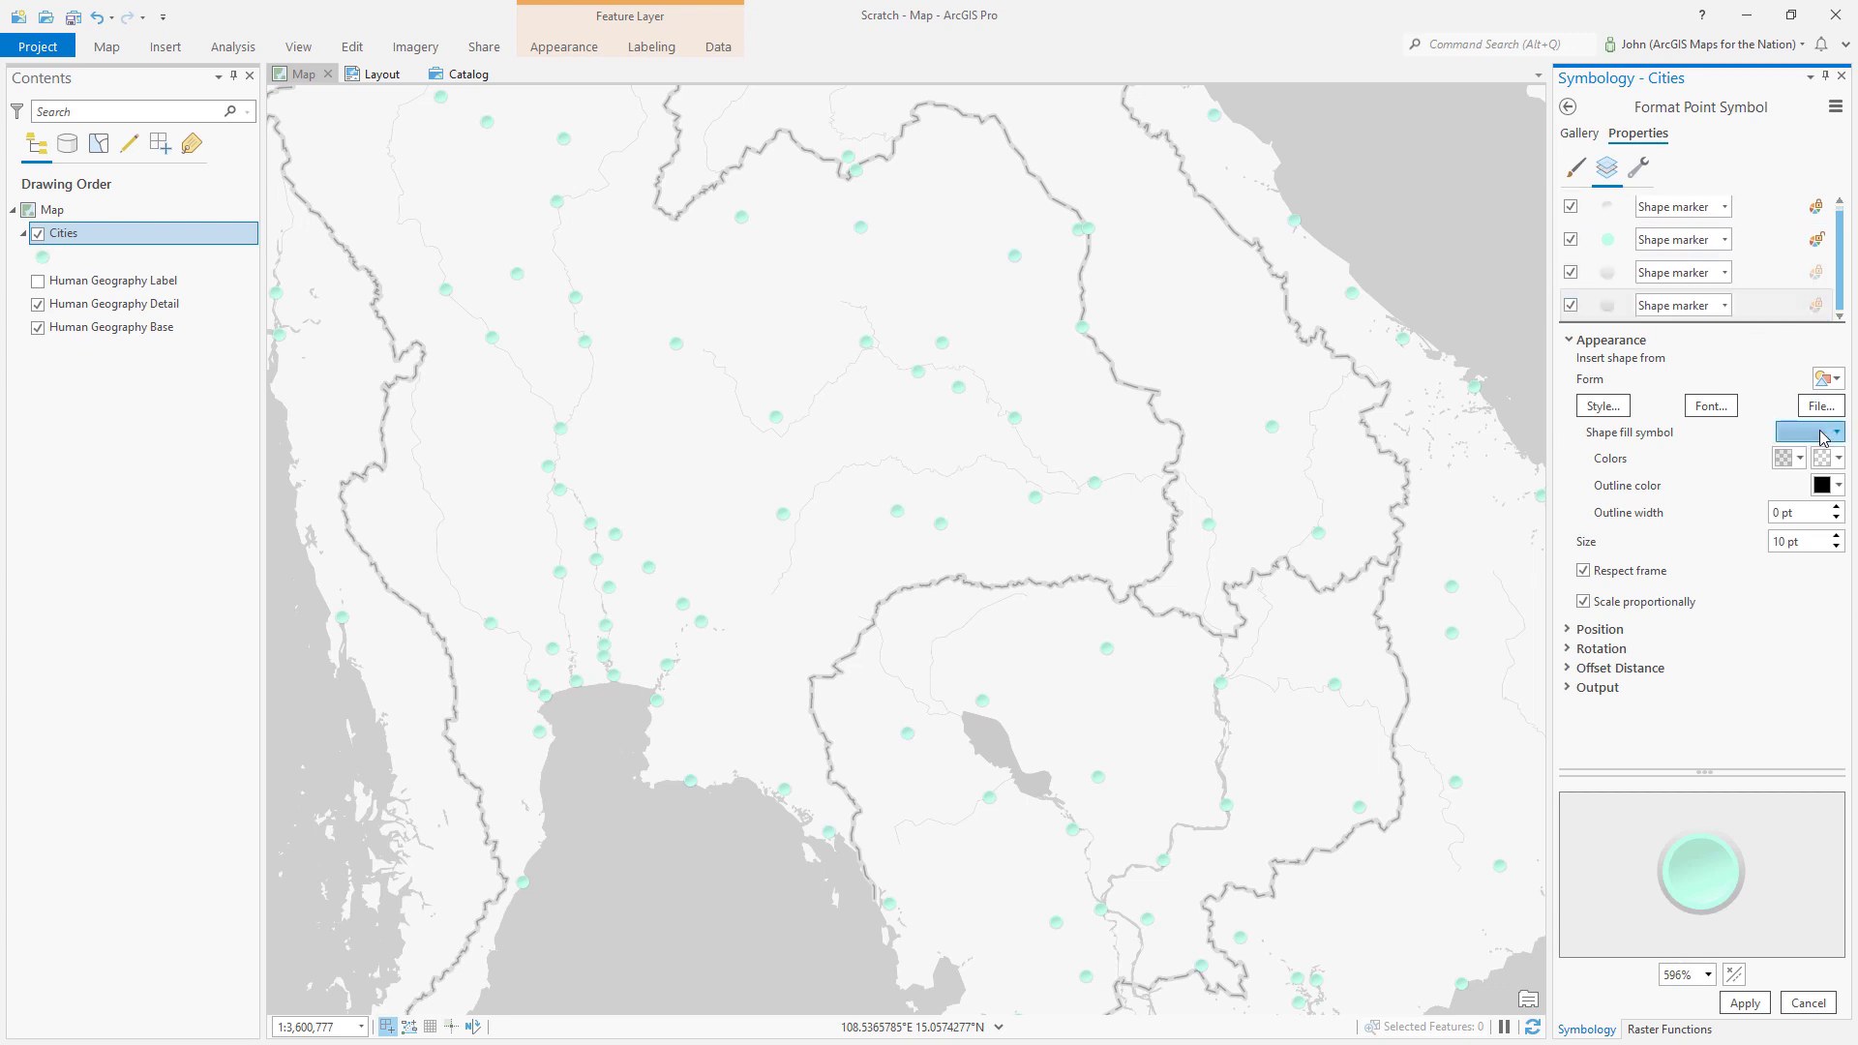
click(1750, 597)
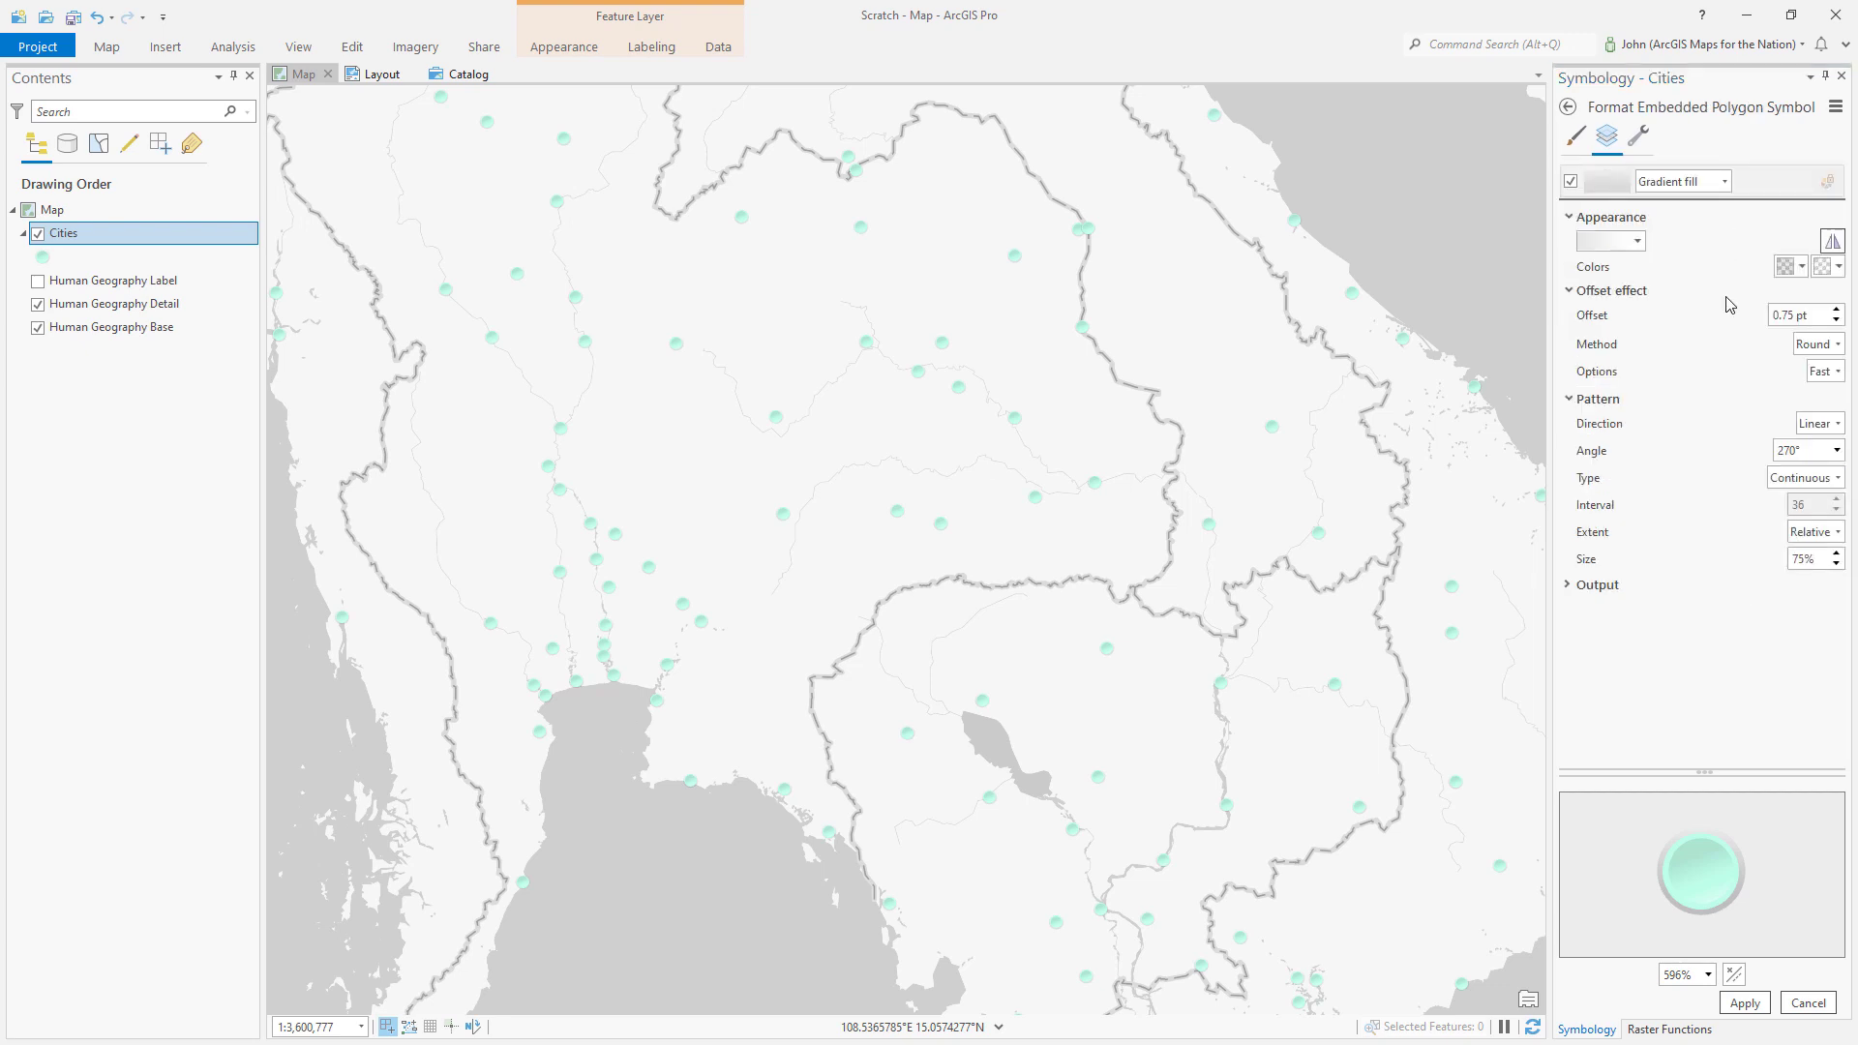
double_click(1793, 315)
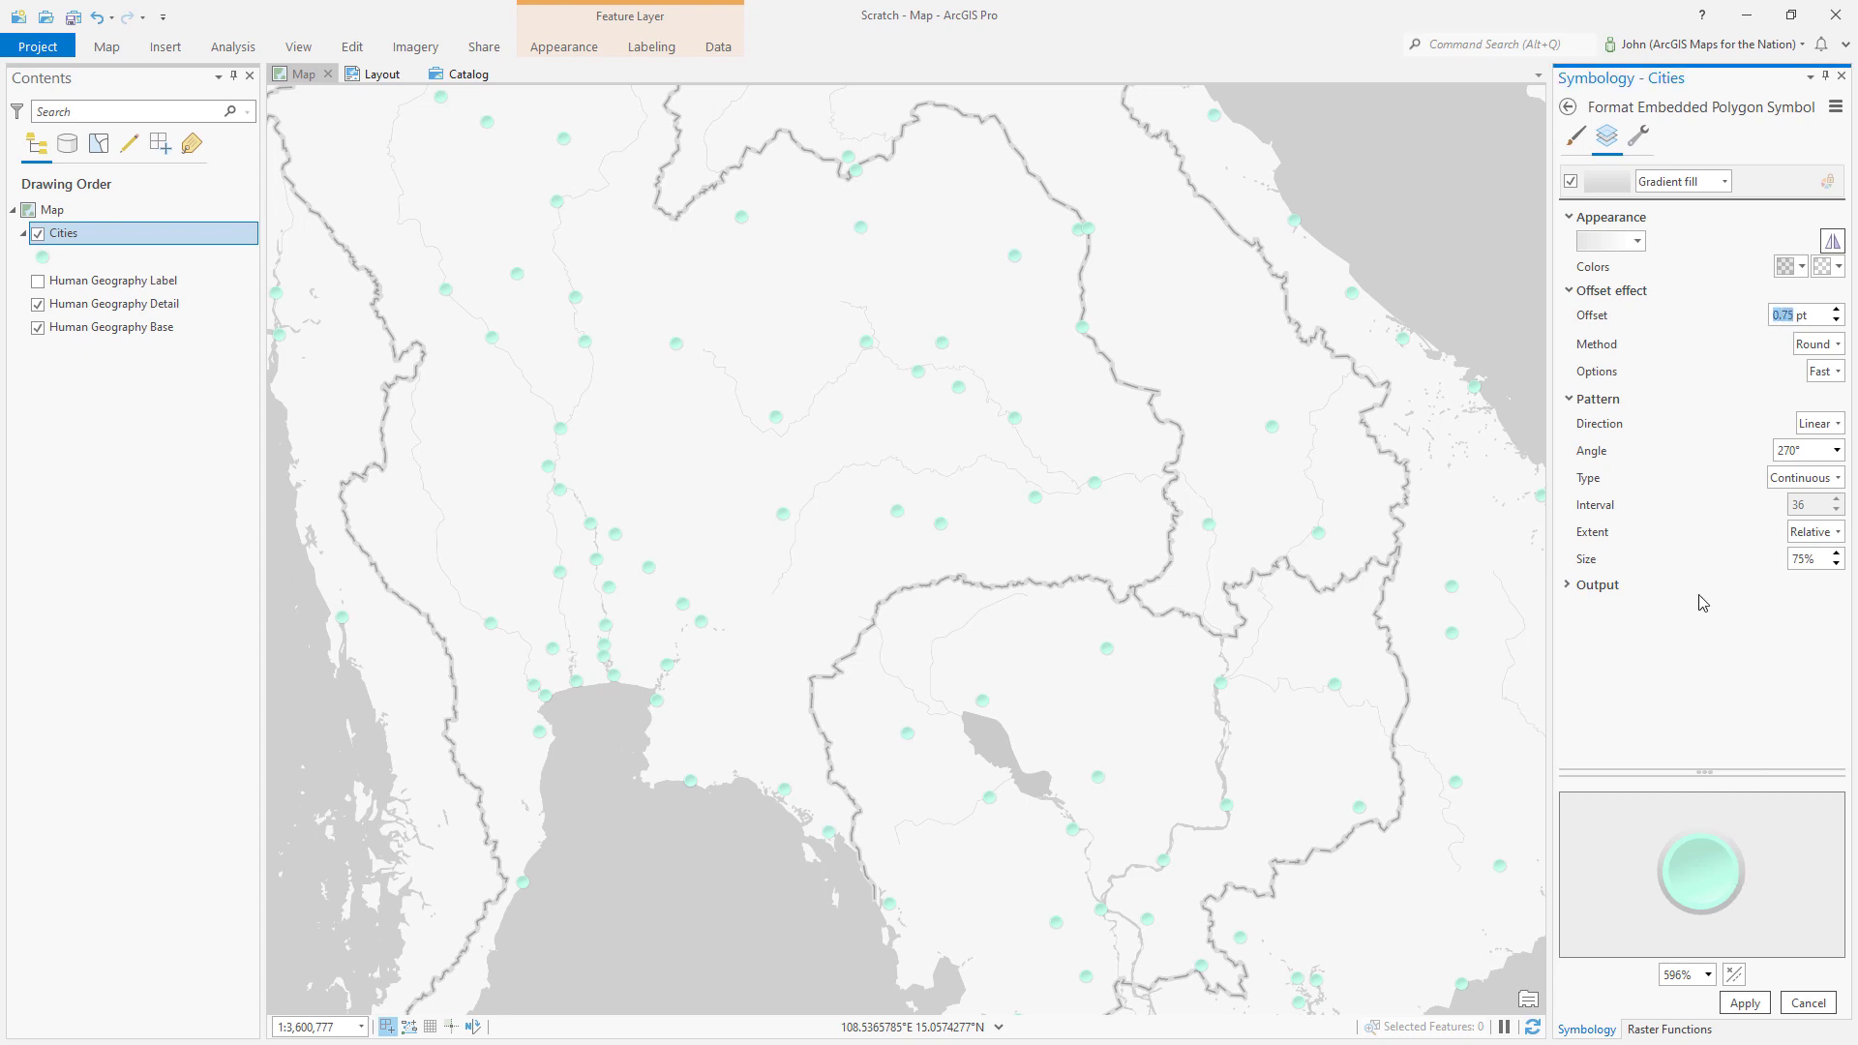
key(Tab)
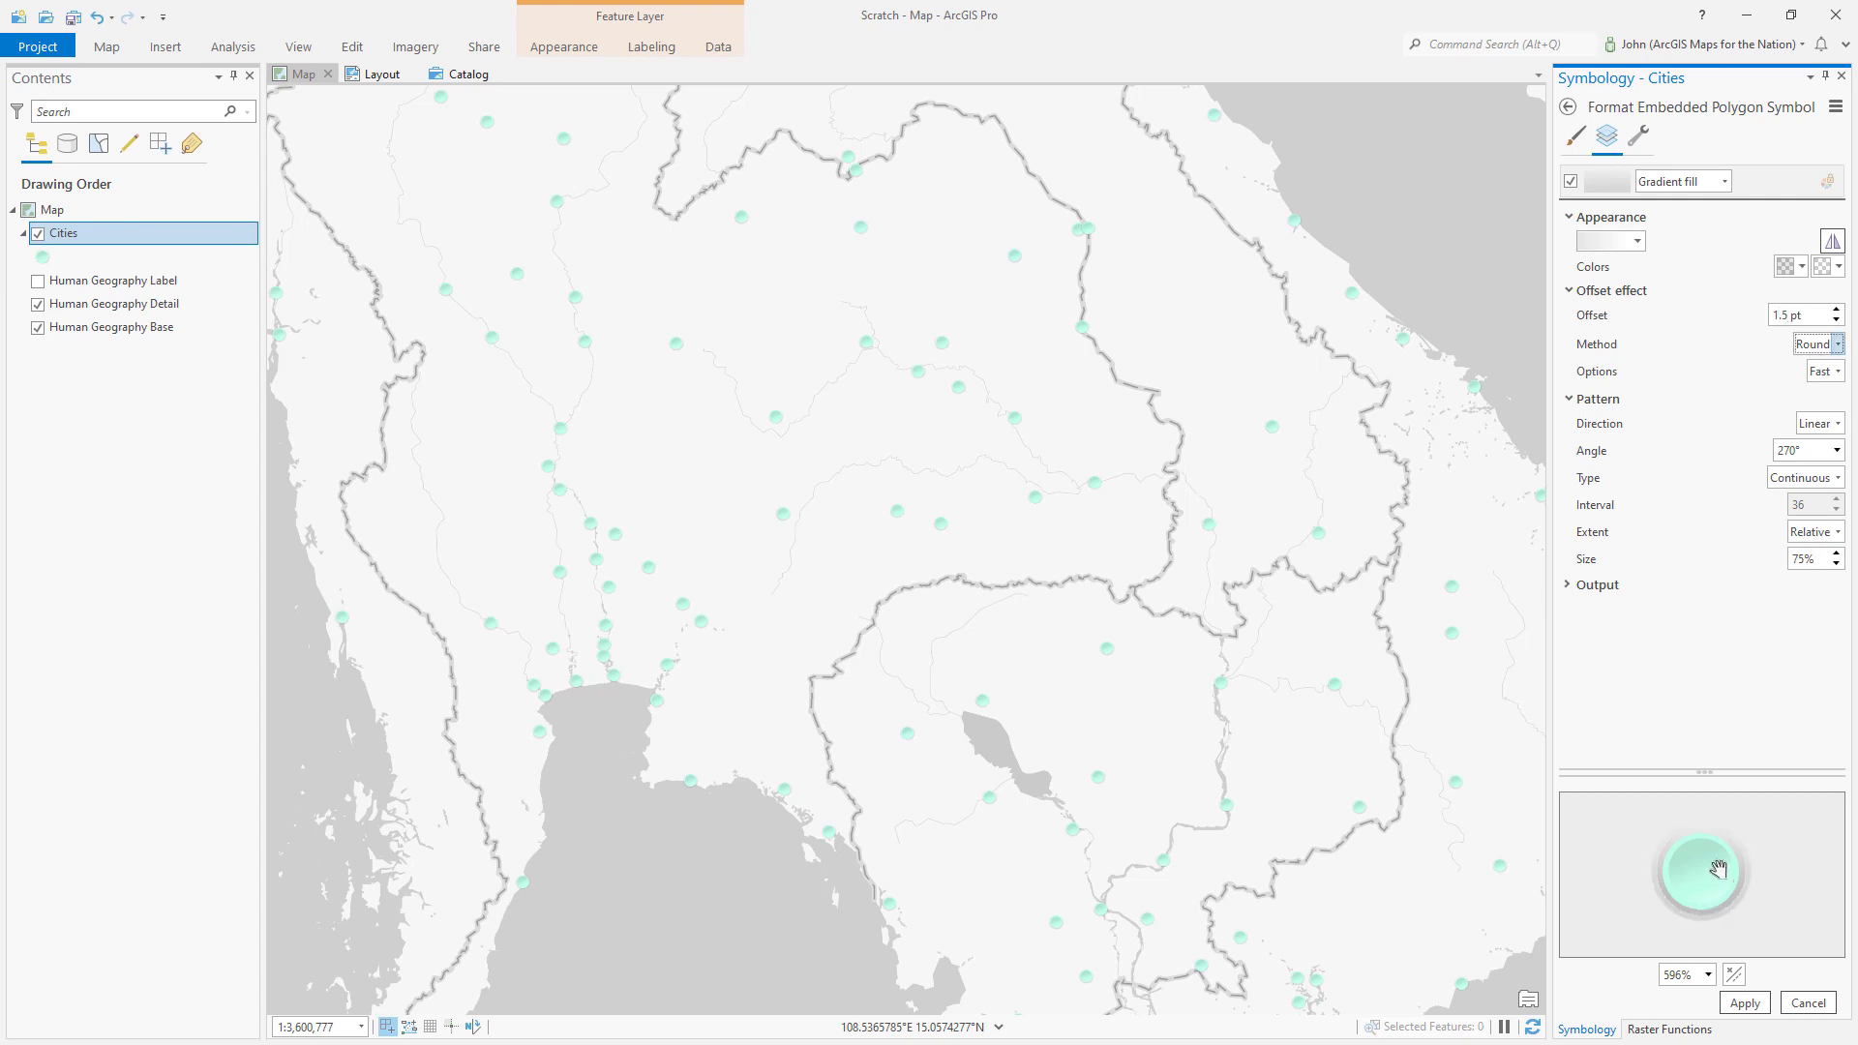
click(1747, 1003)
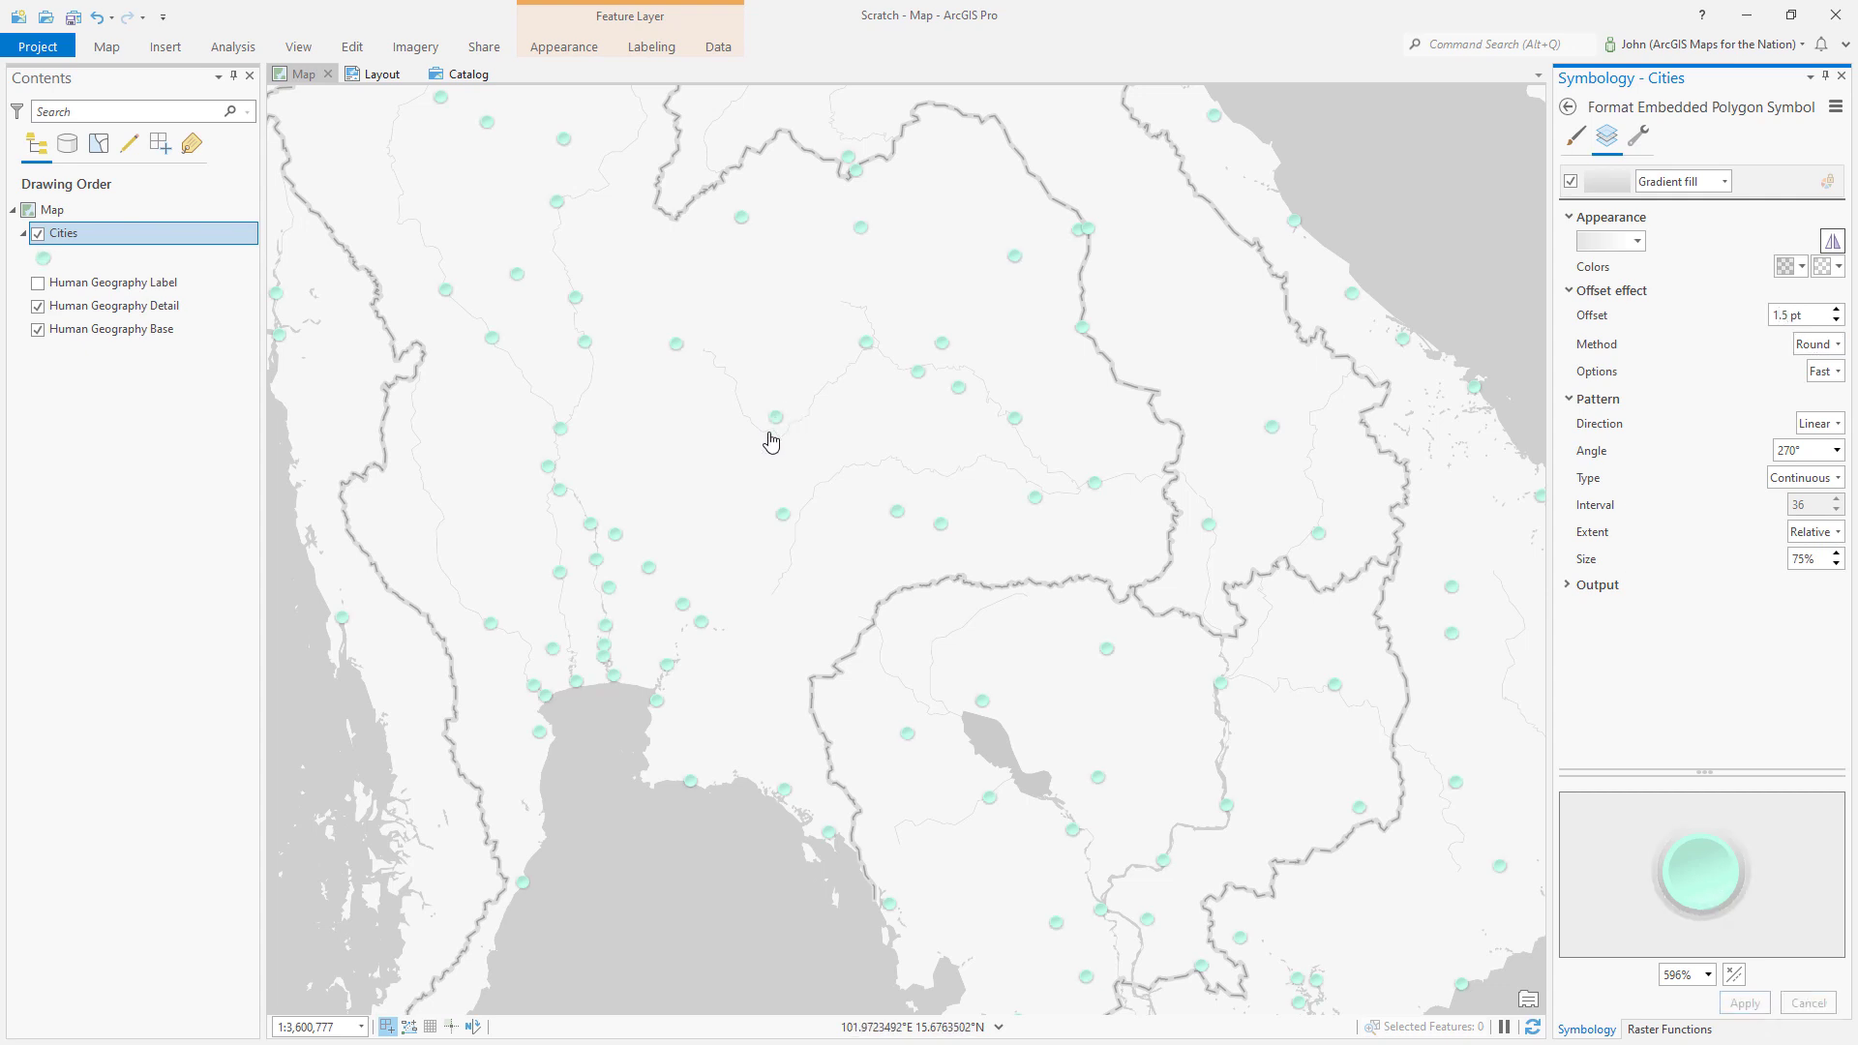
Go back to the point symbol and duplicate the 1.5 pt offset marker layer as a third gradient beneath the mint marker.
click(1569, 107)
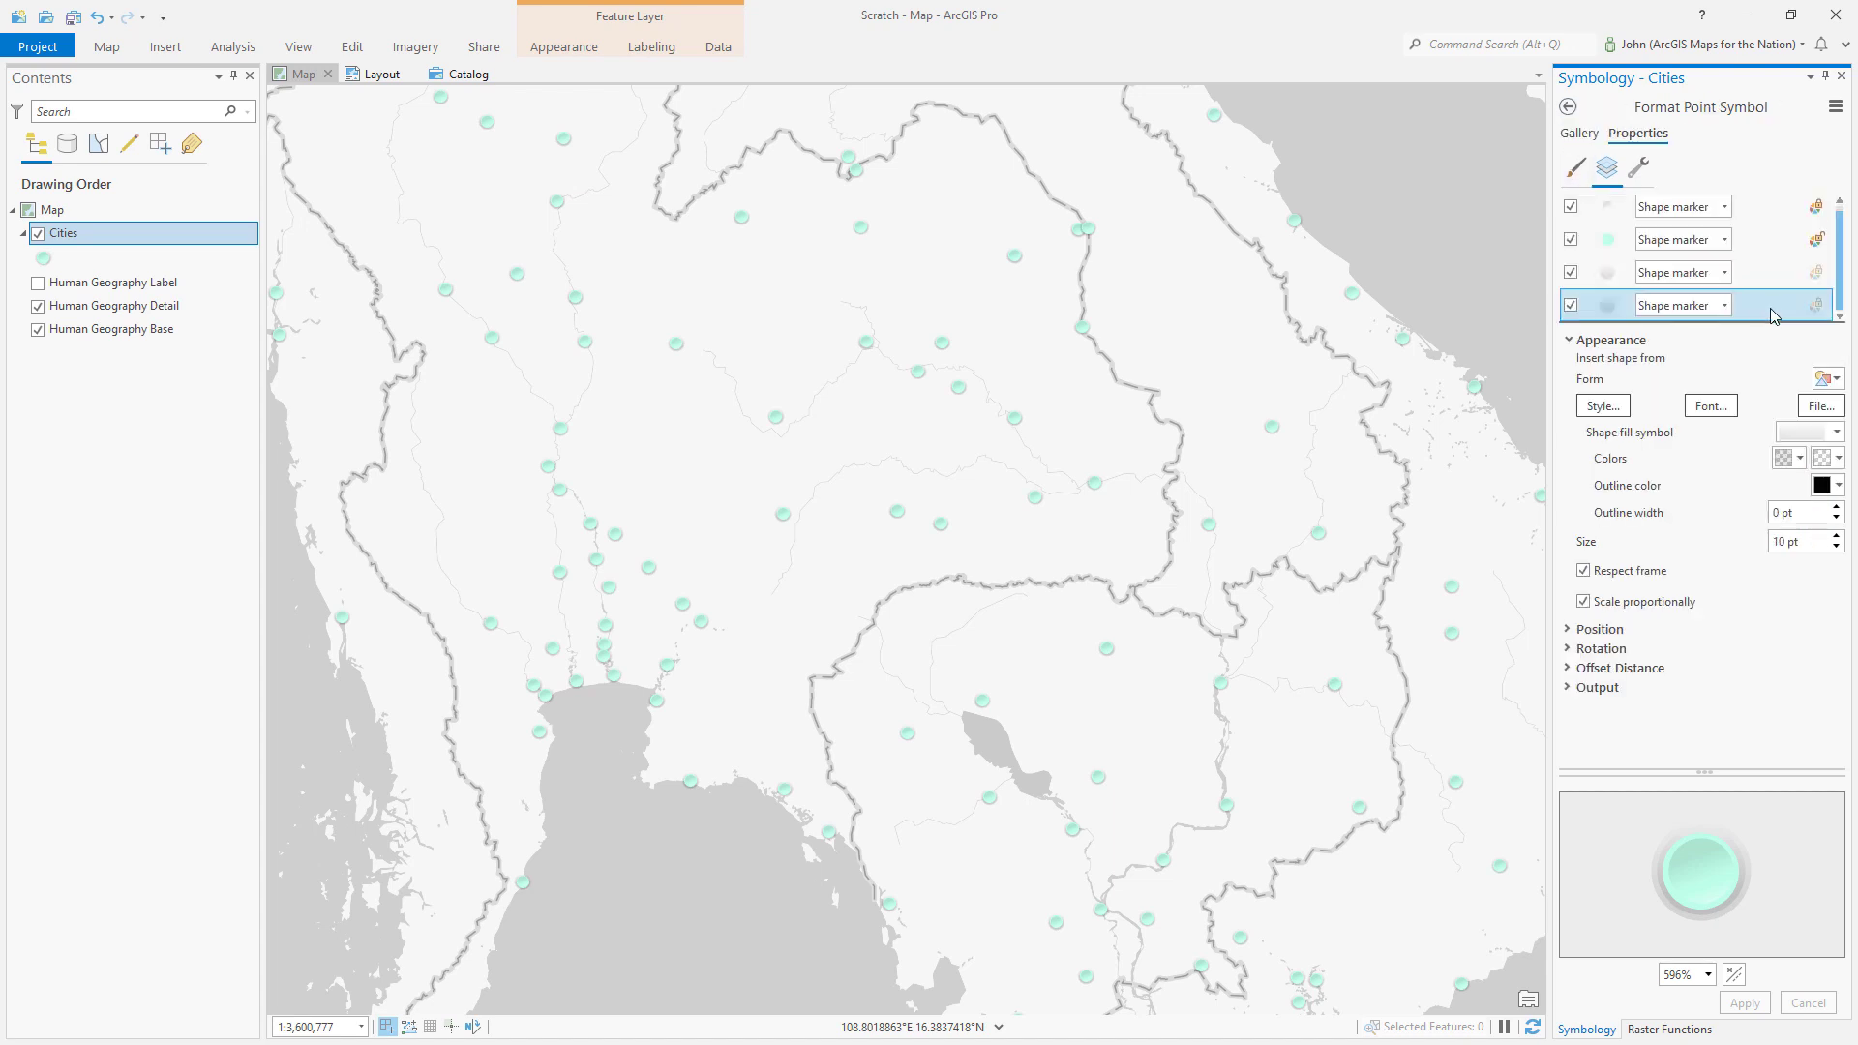
click(1639, 167)
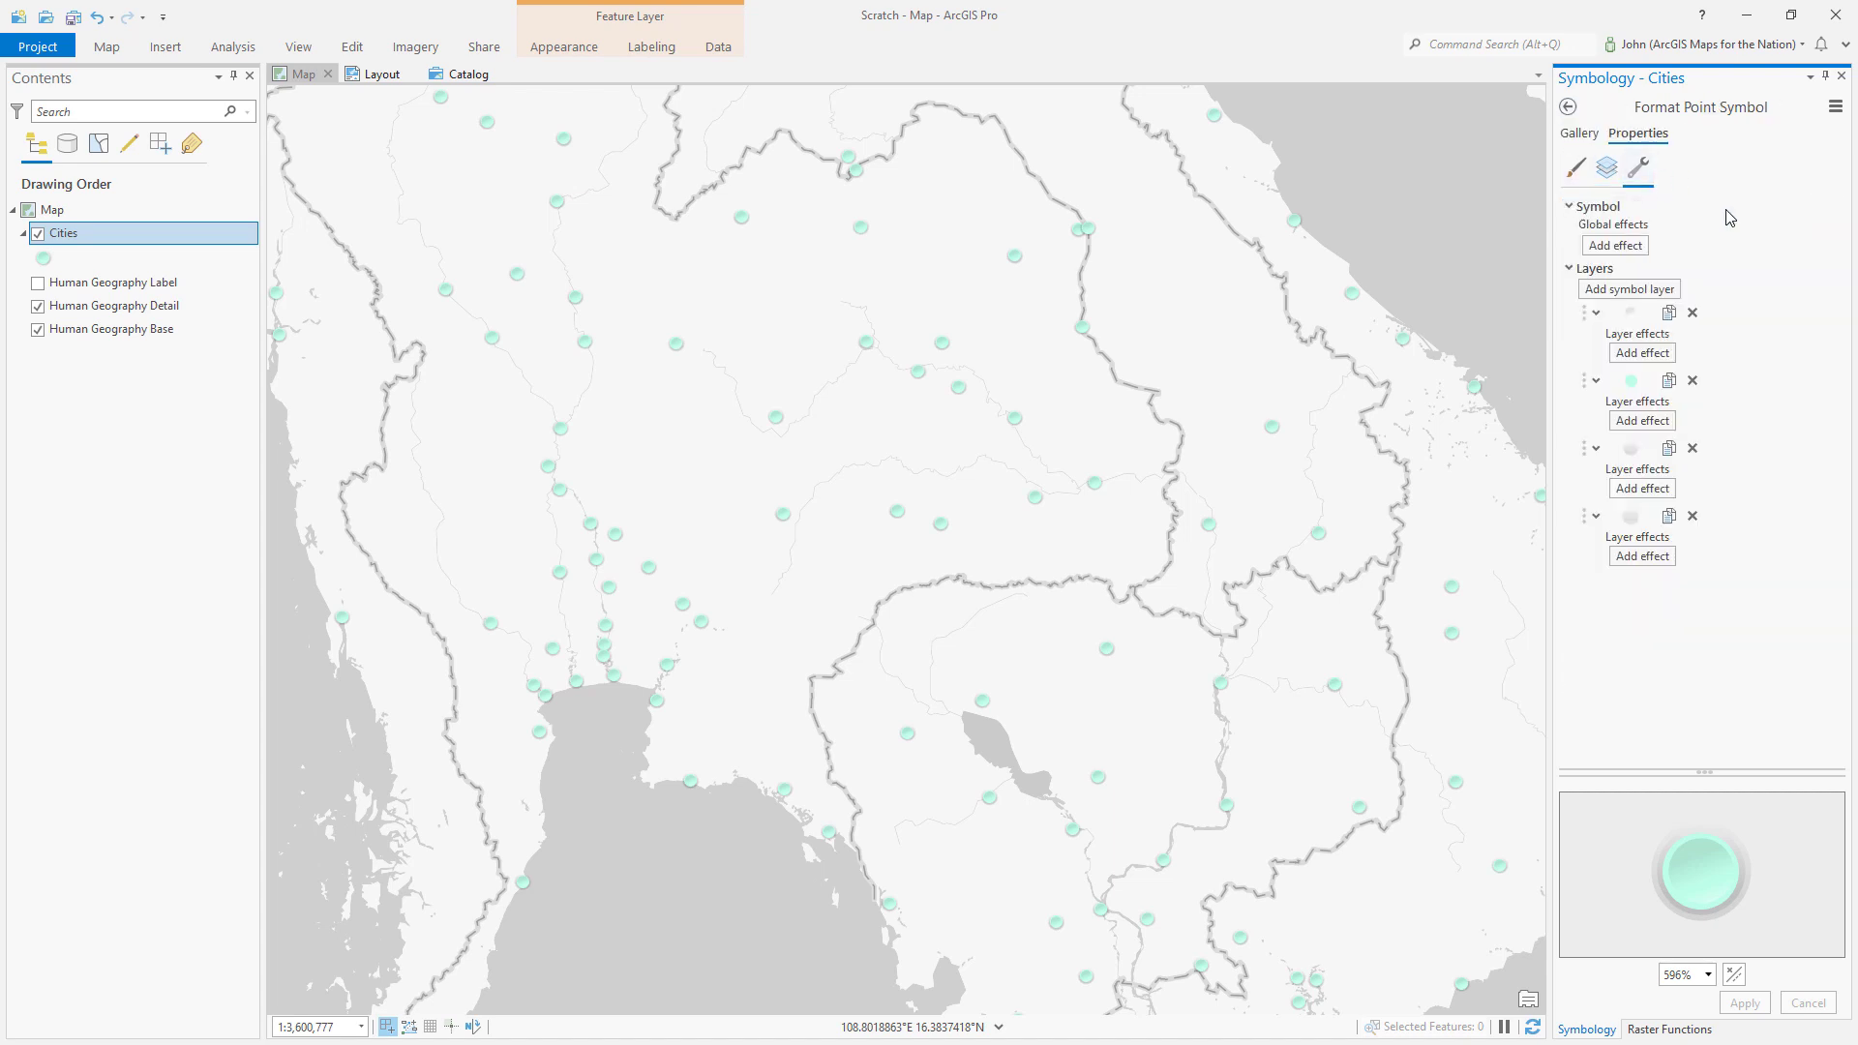
click(1670, 517)
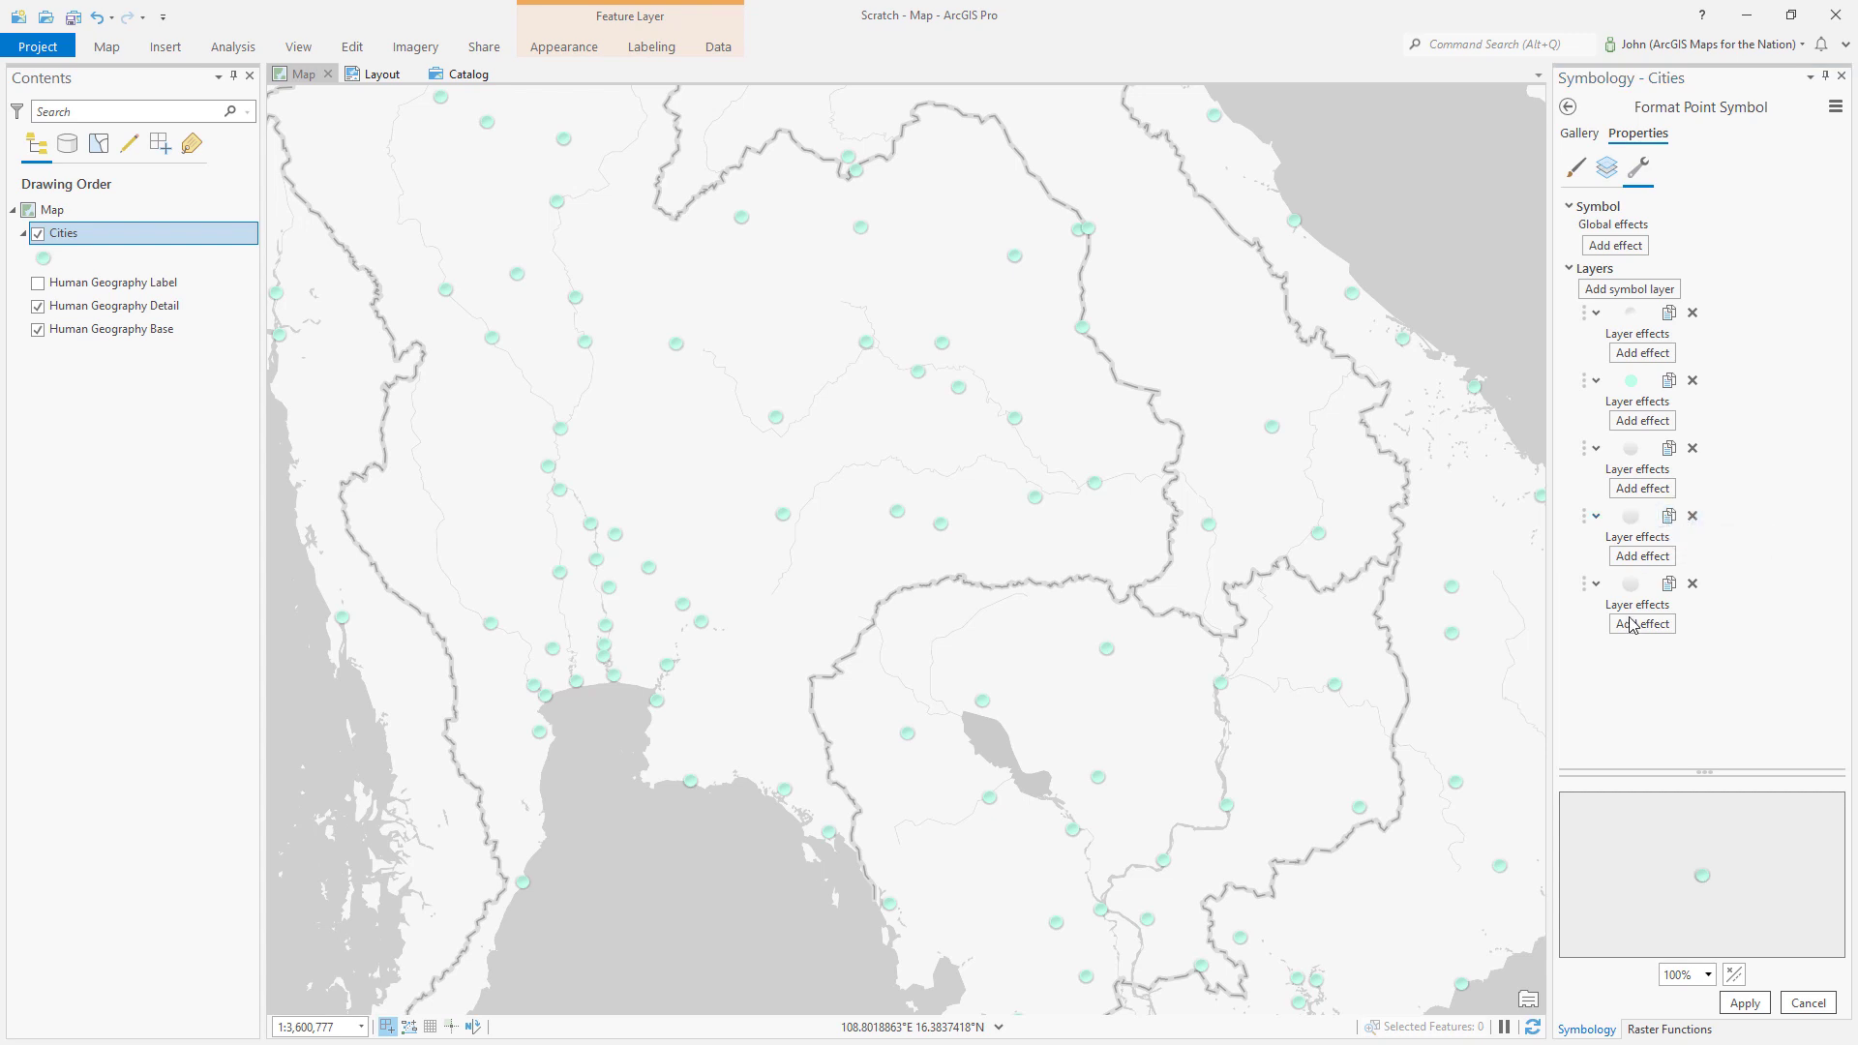
click(1608, 170)
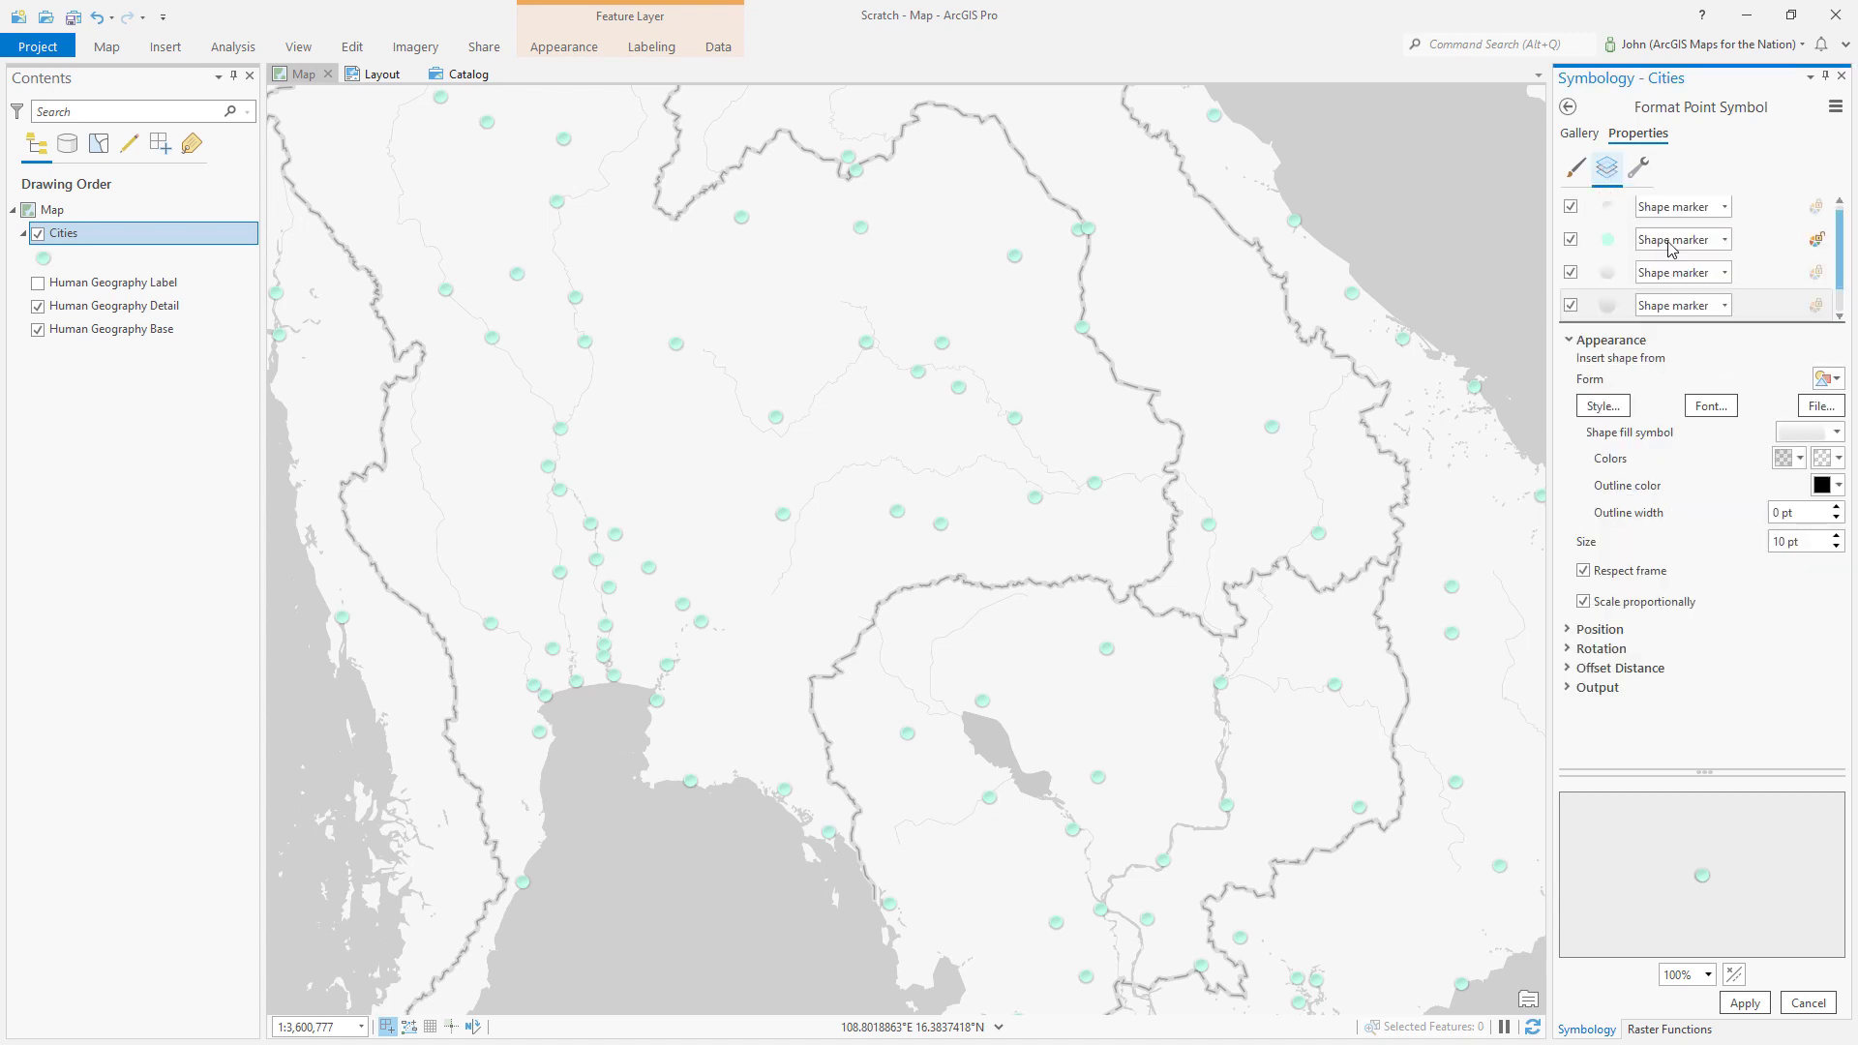
Give the lowest marker's embedded gradient fill an offset of 2.25 pt and apply the change.
scroll(1769, 310, down, 1)
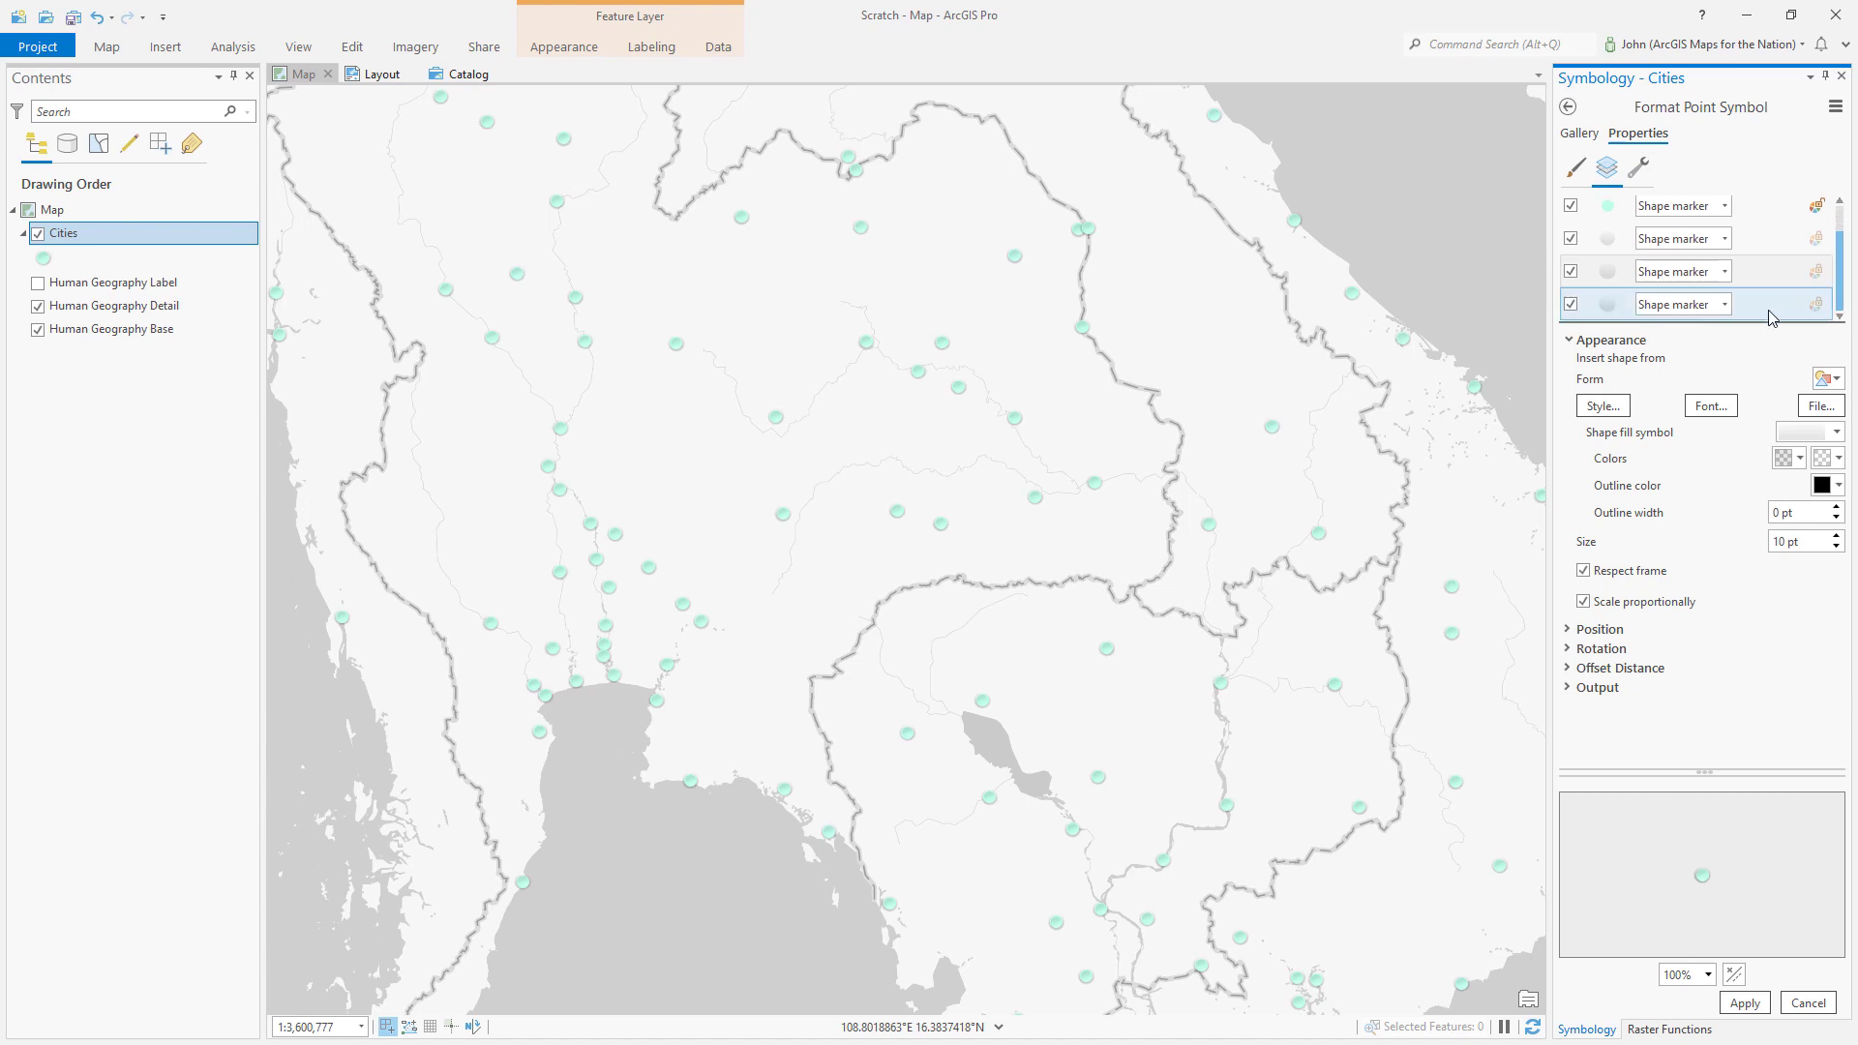
click(1768, 310)
click(1836, 433)
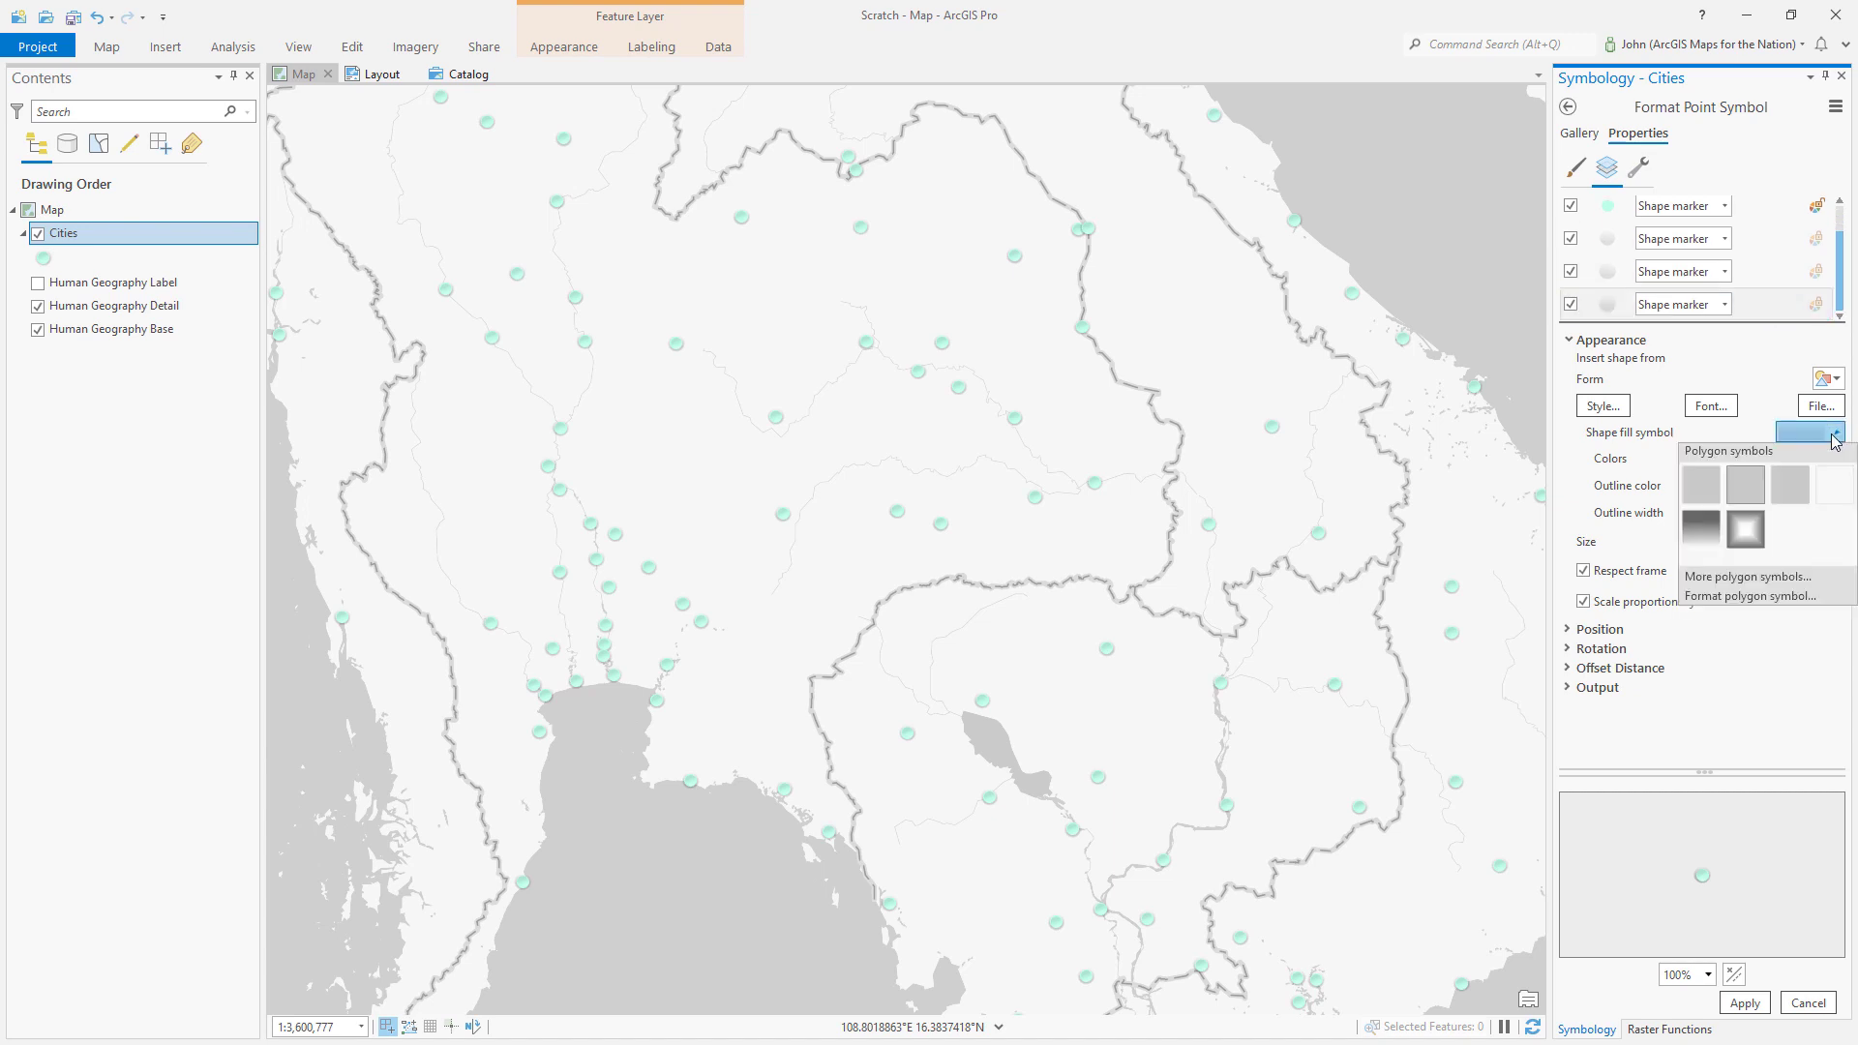
click(1732, 598)
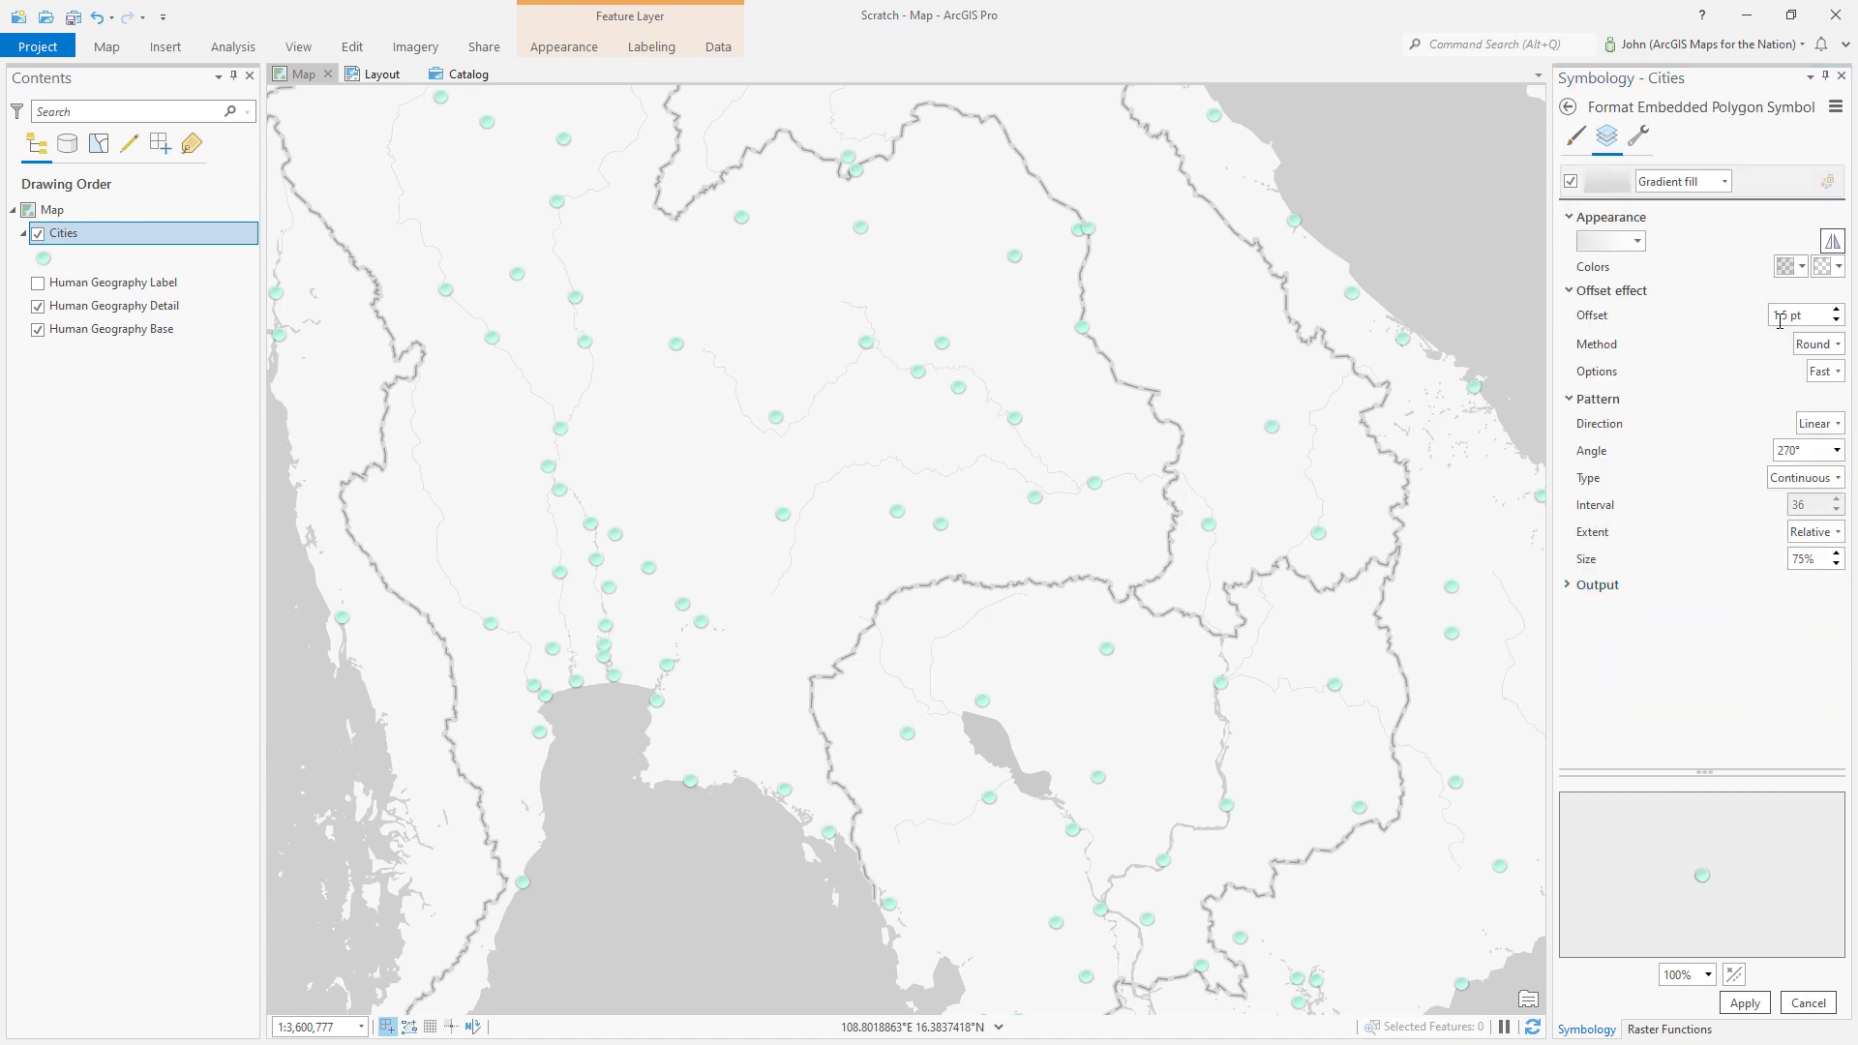
double_click(1779, 317)
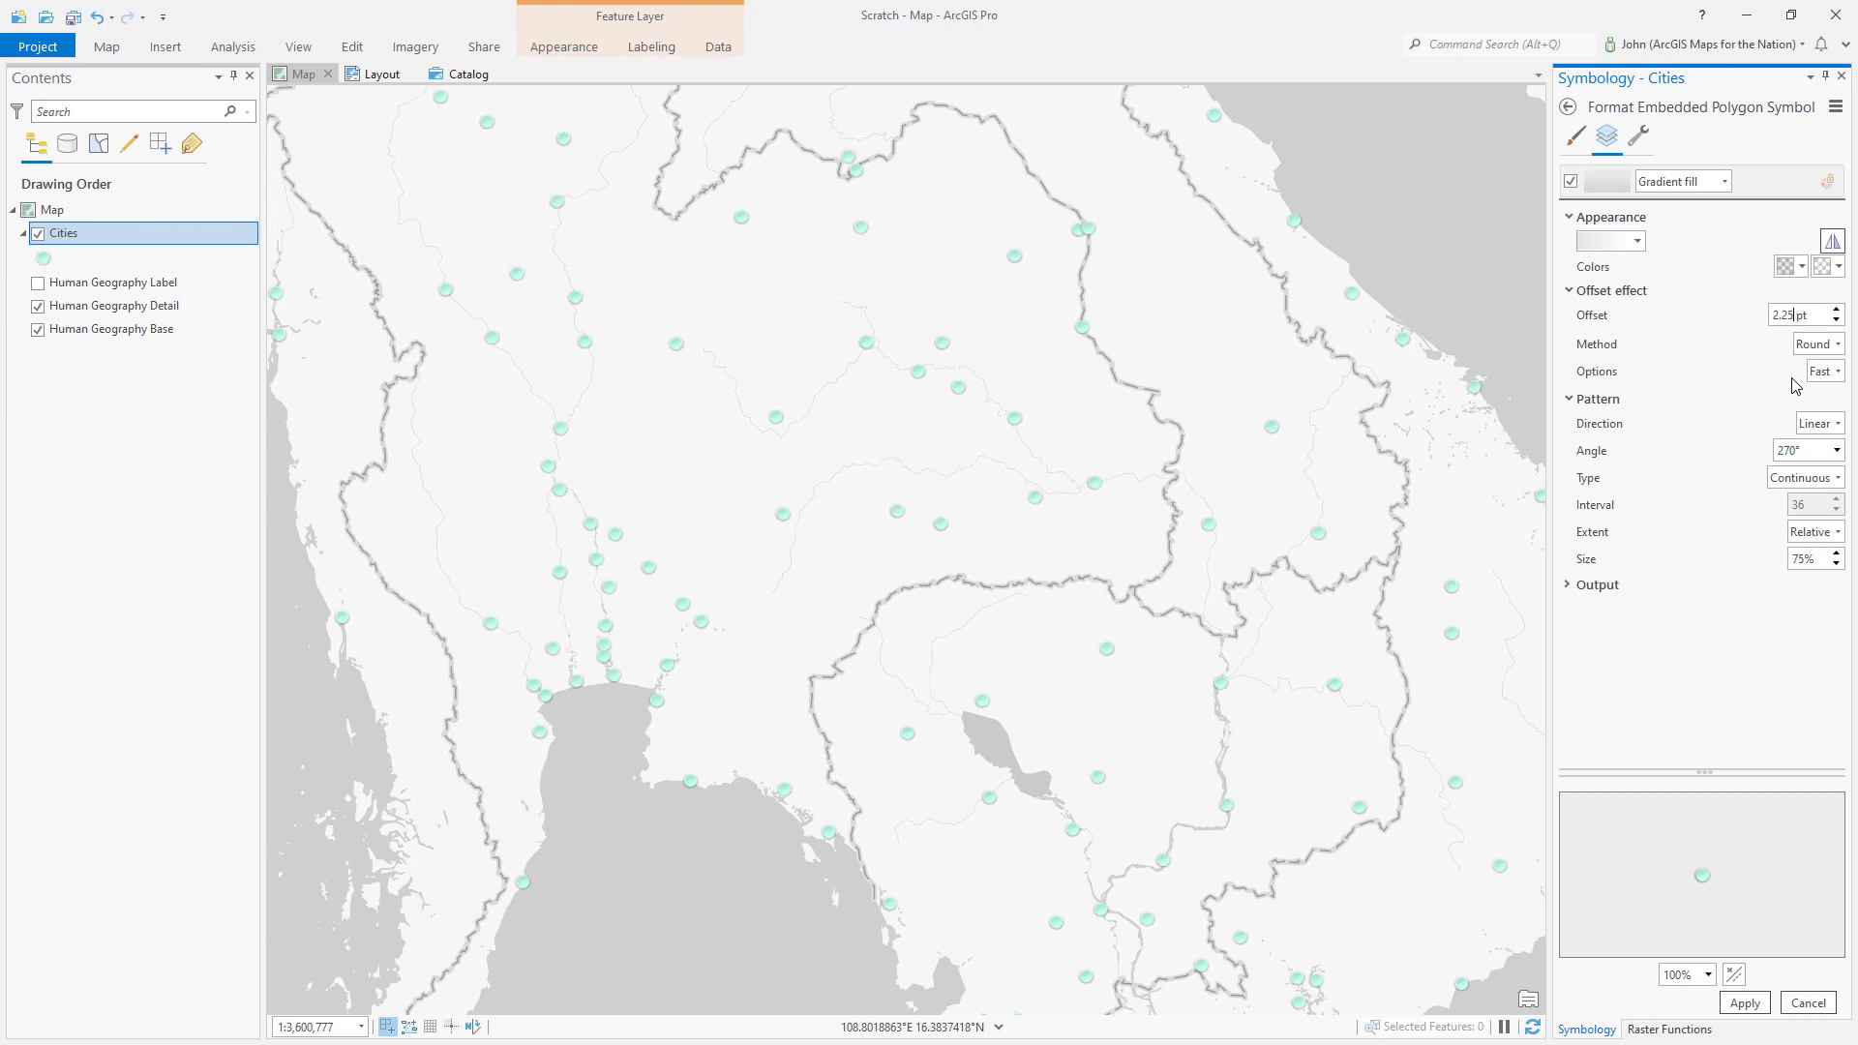
key(Tab)
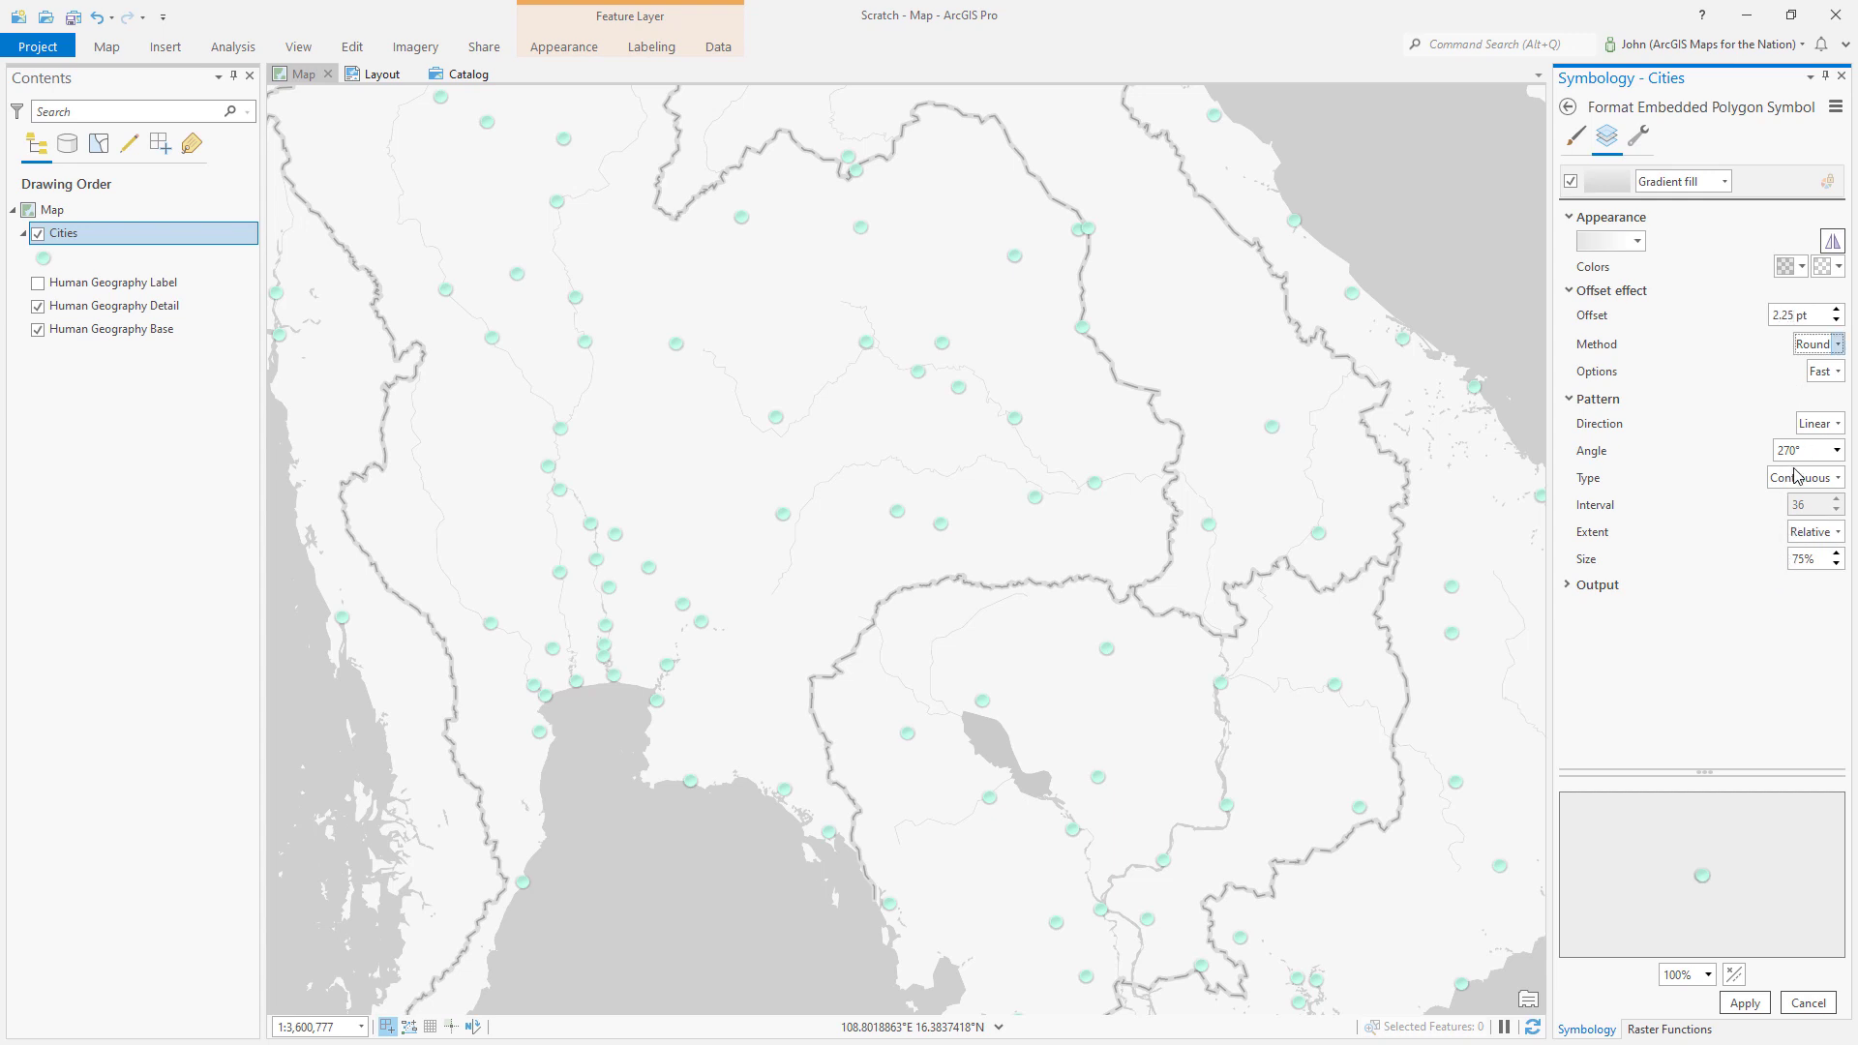
click(1745, 1003)
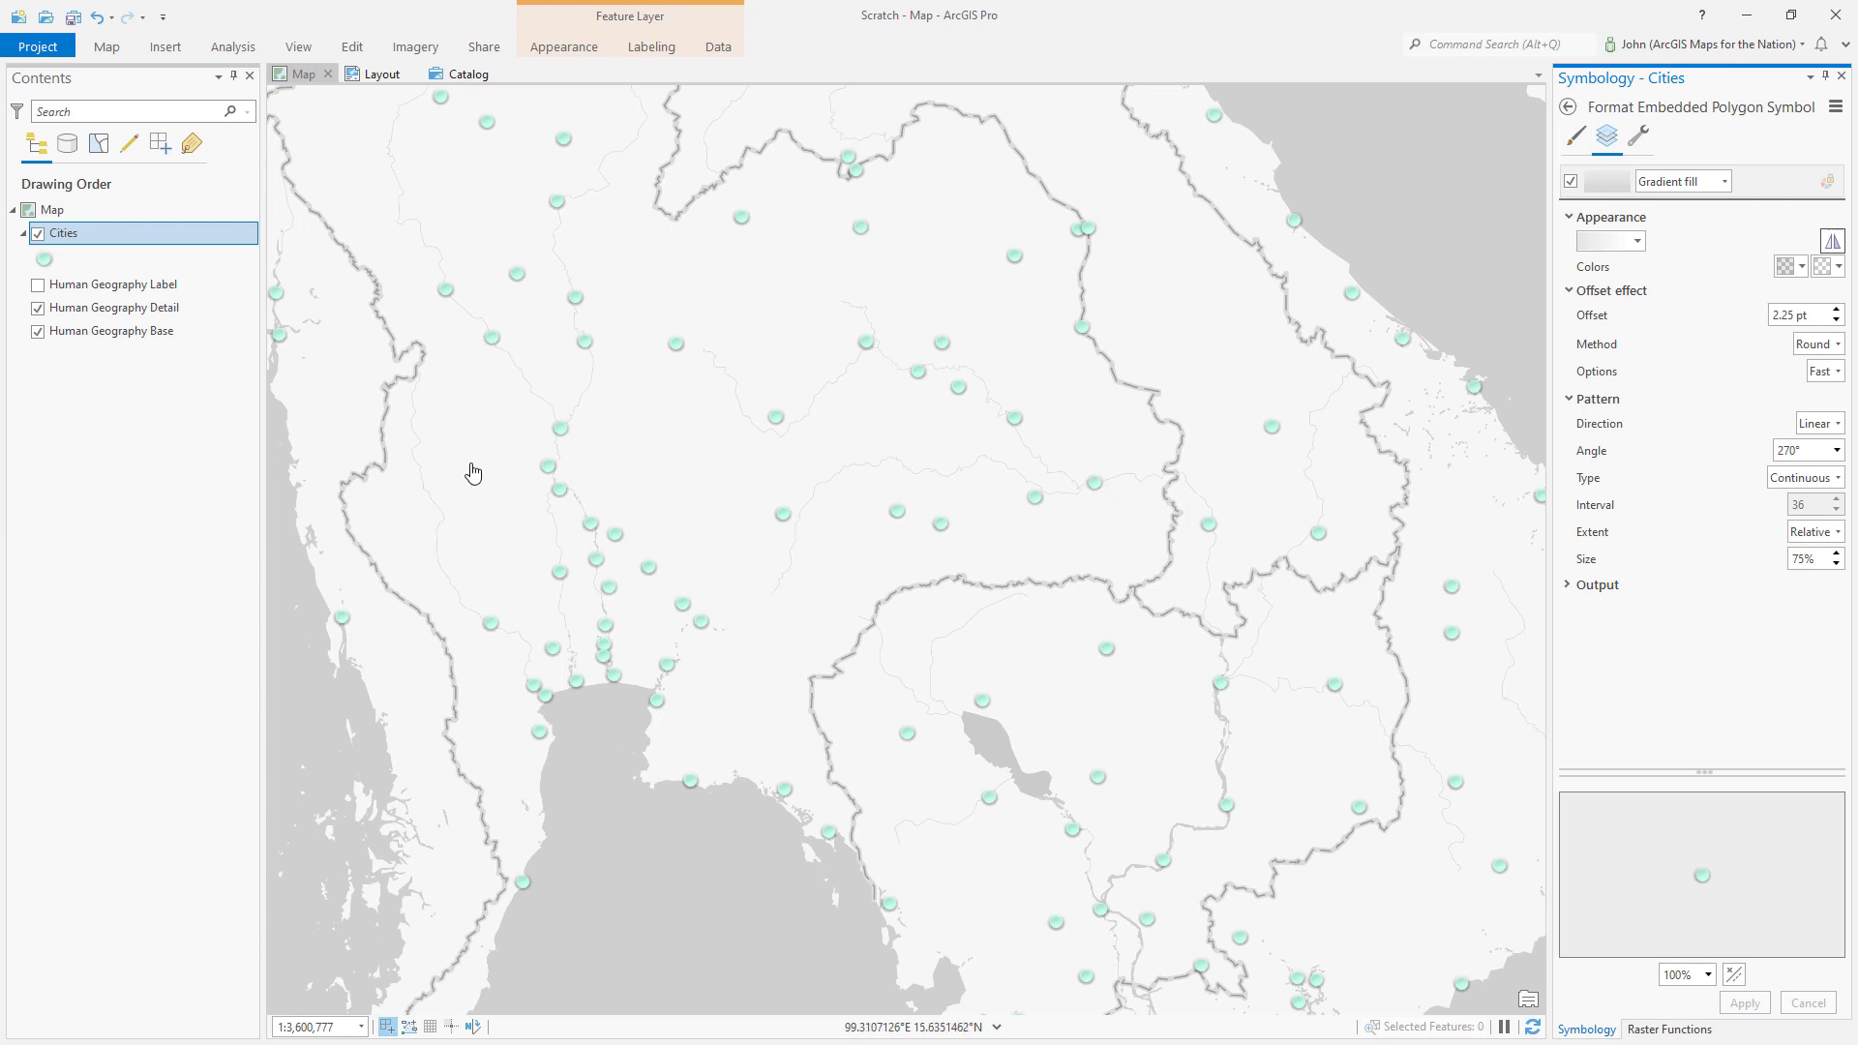
Go back to the Cities primary symbology, reopen its point symbol, and show the appearance settings for the whole symbol.
click(1569, 108)
click(1569, 108)
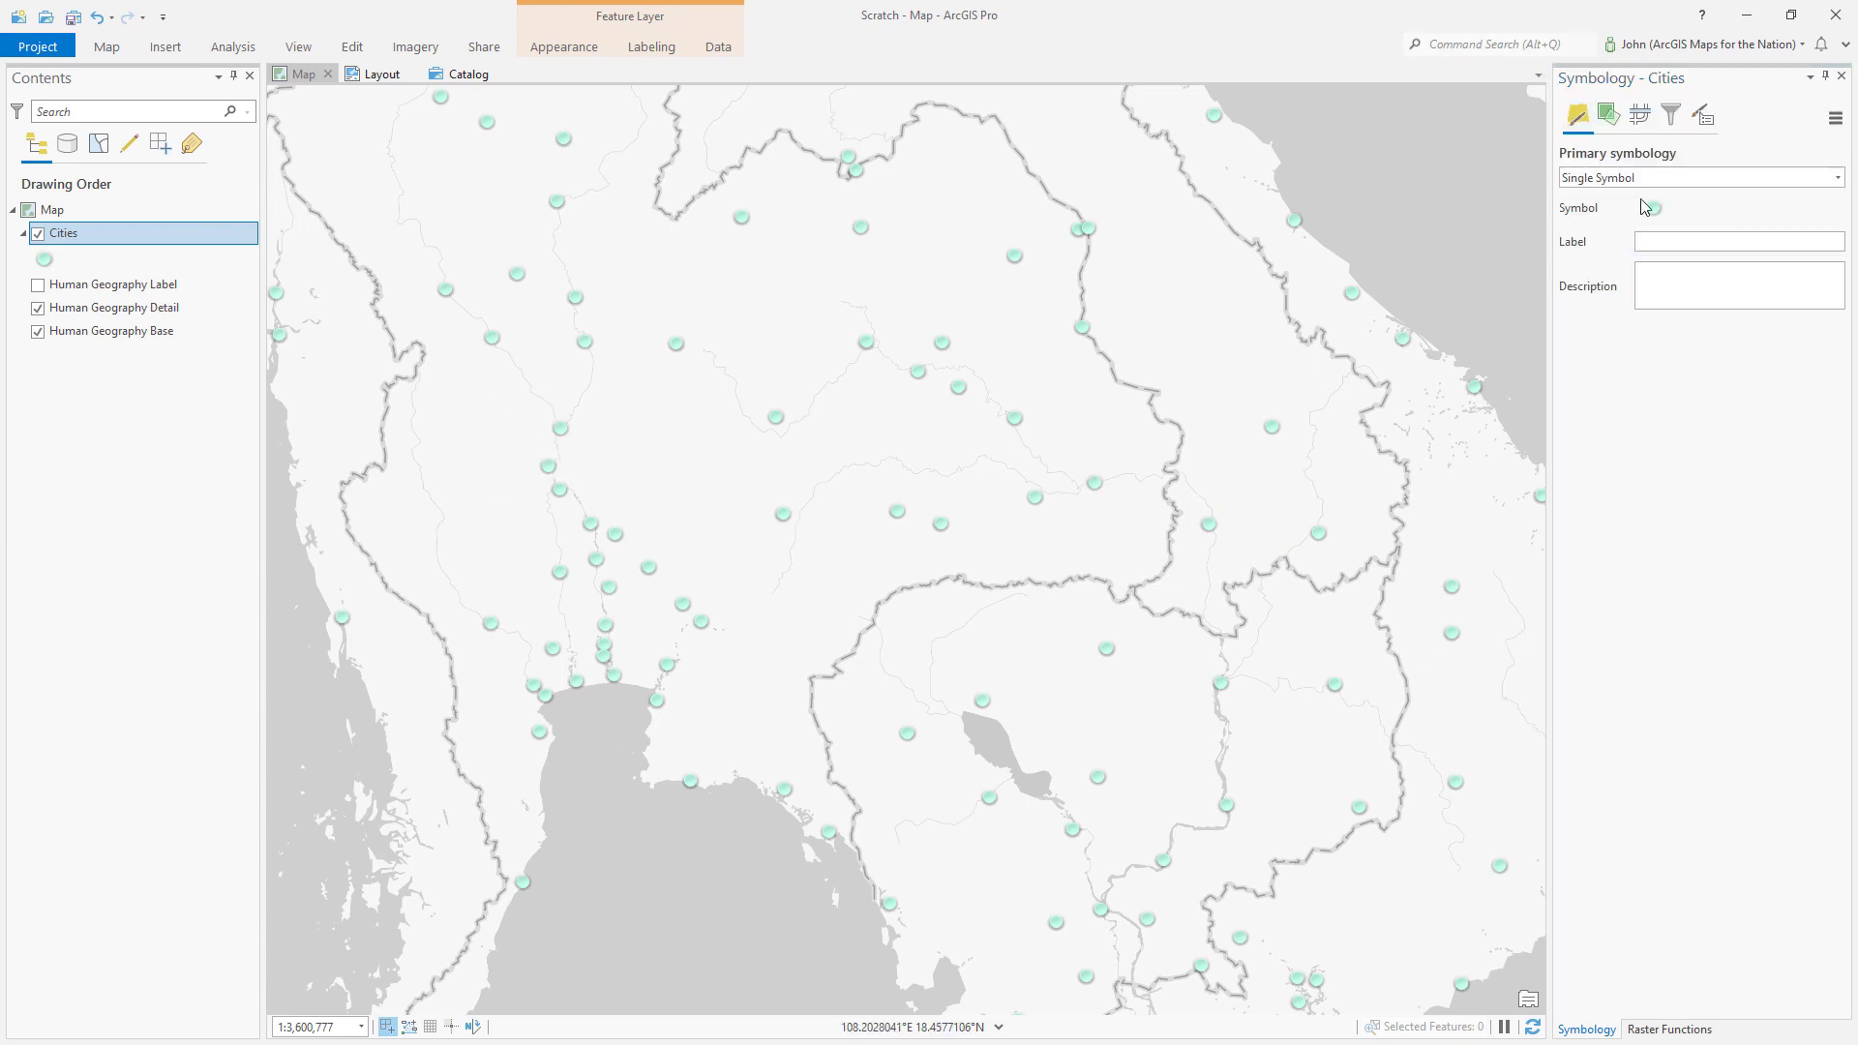
click(1646, 207)
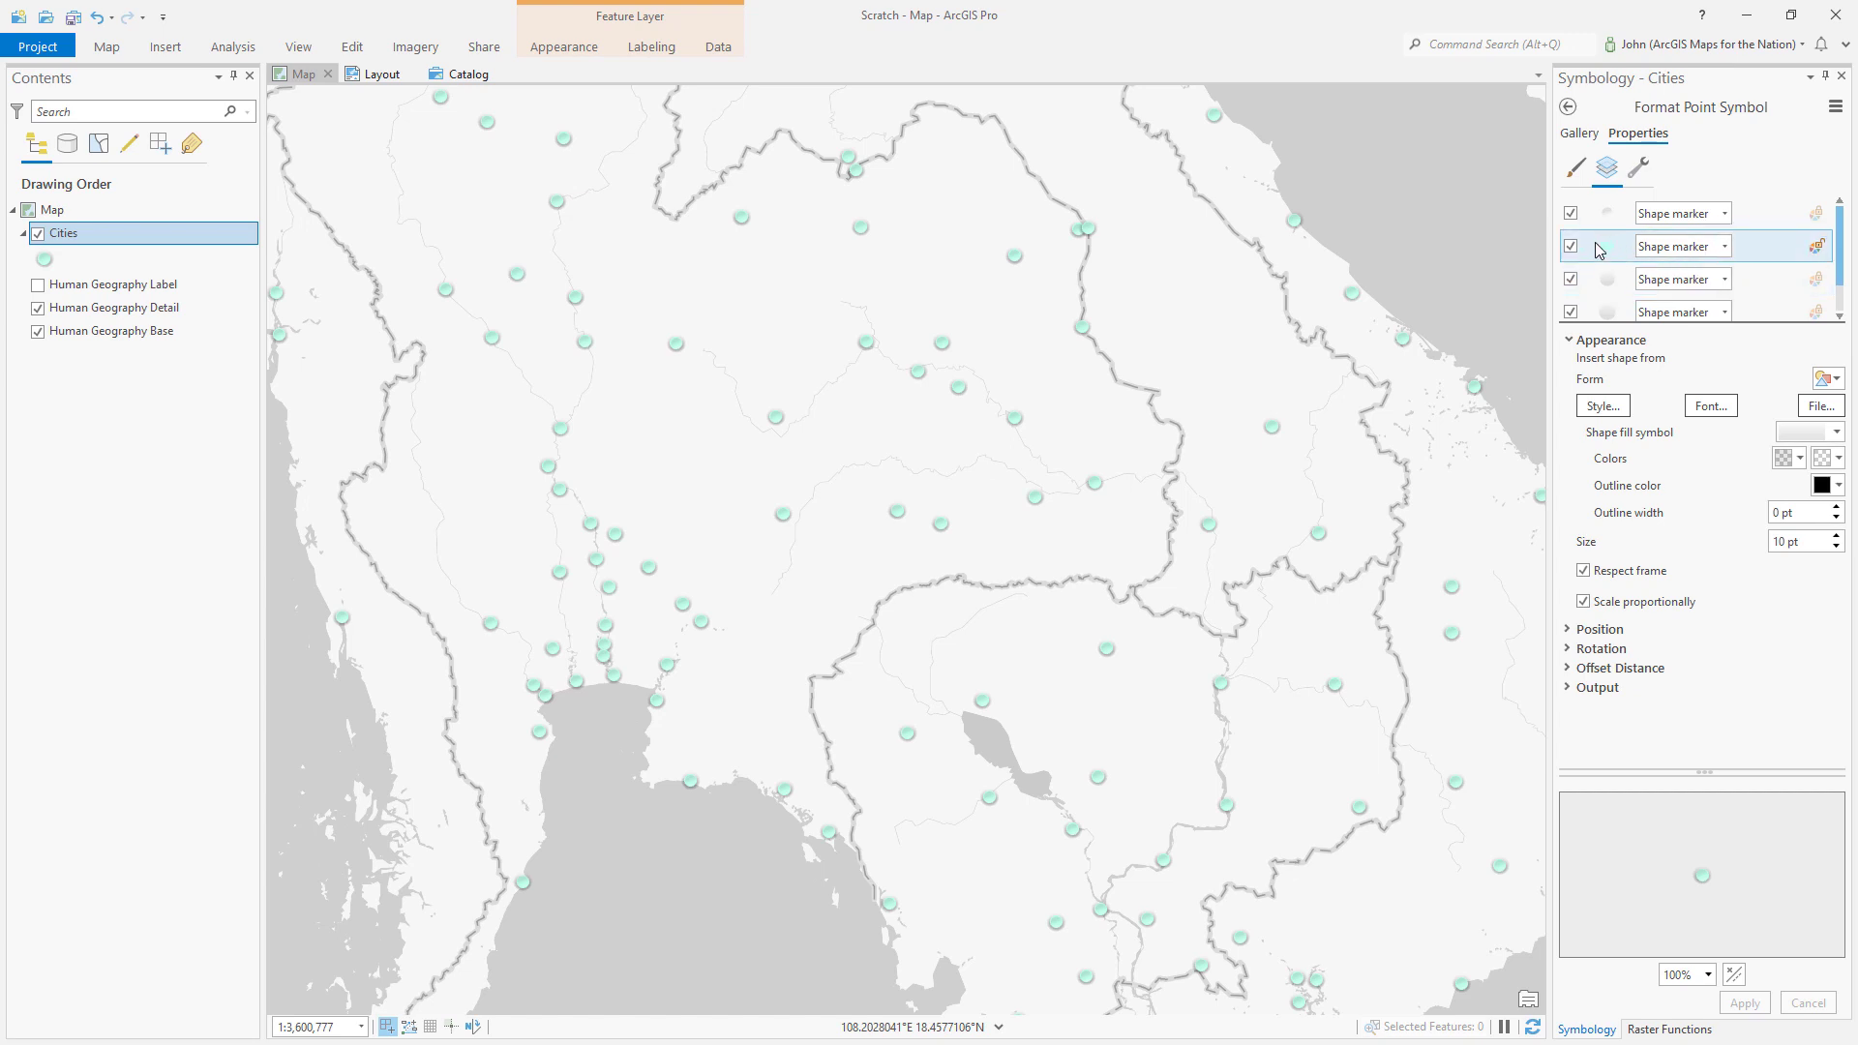
click(1580, 153)
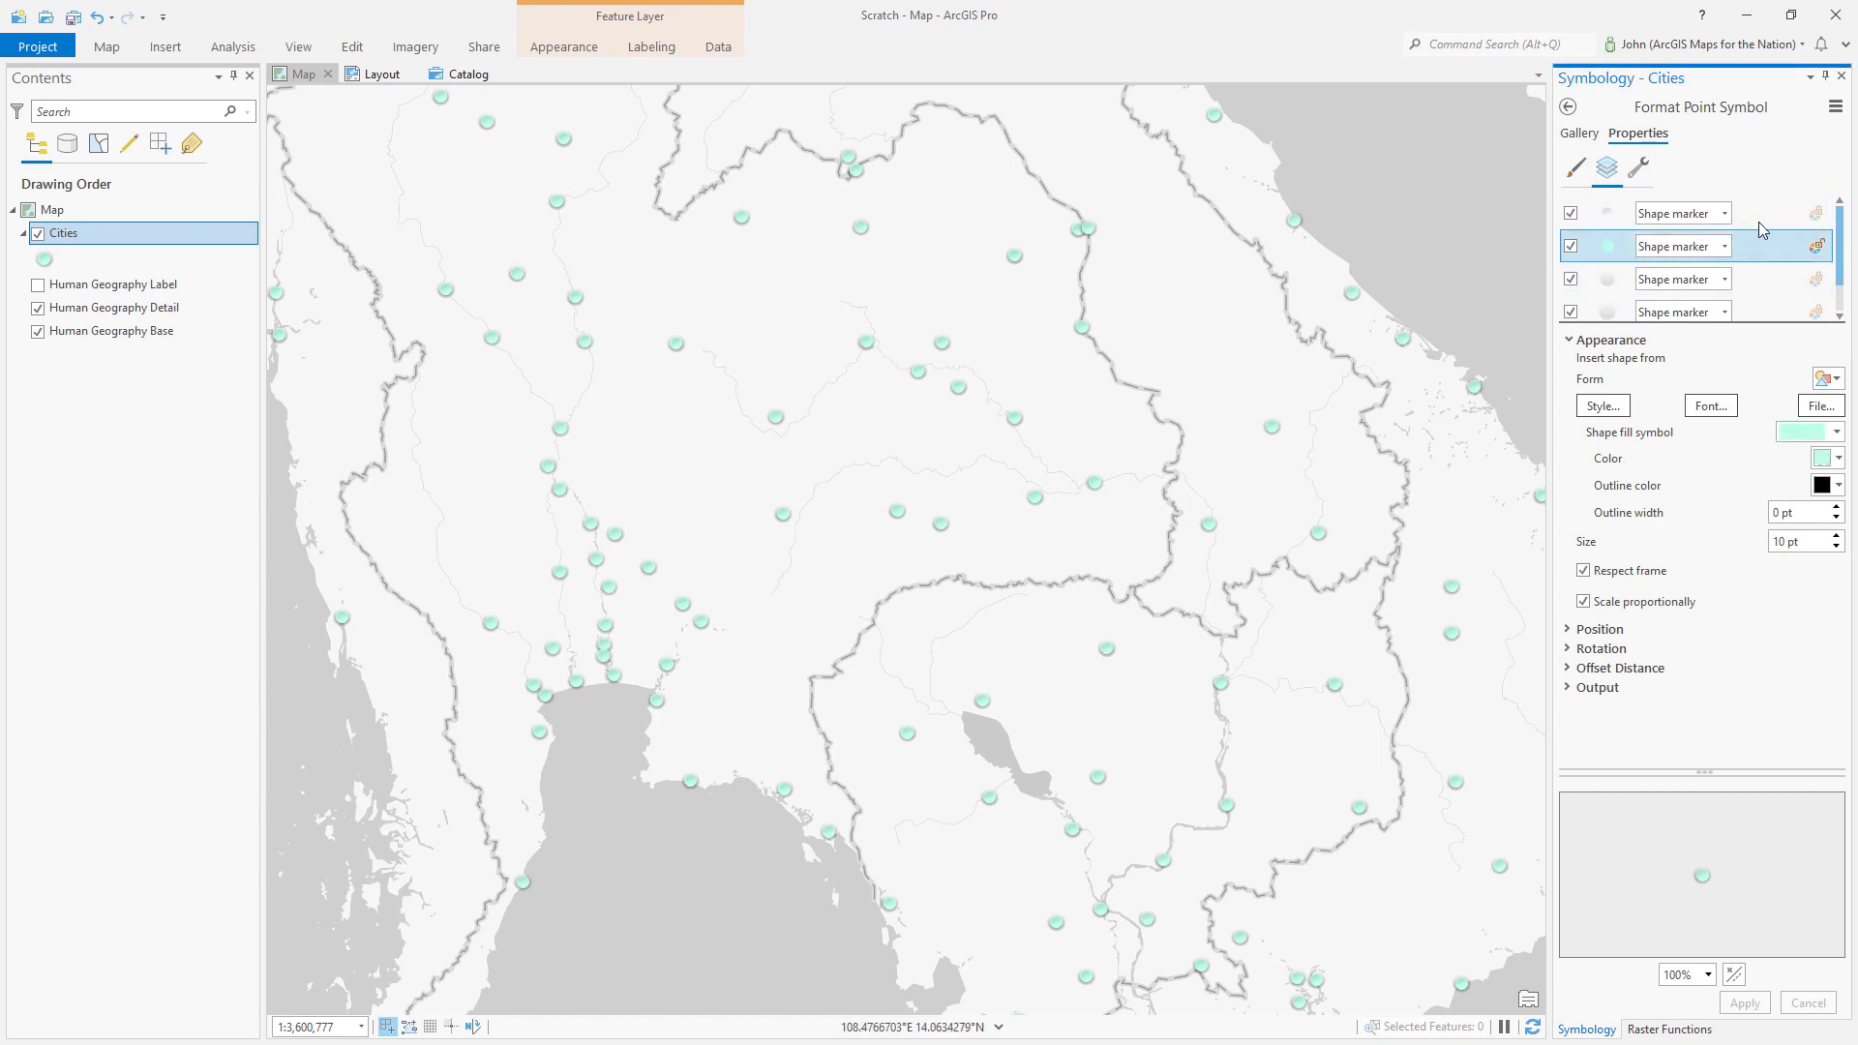
click(1577, 172)
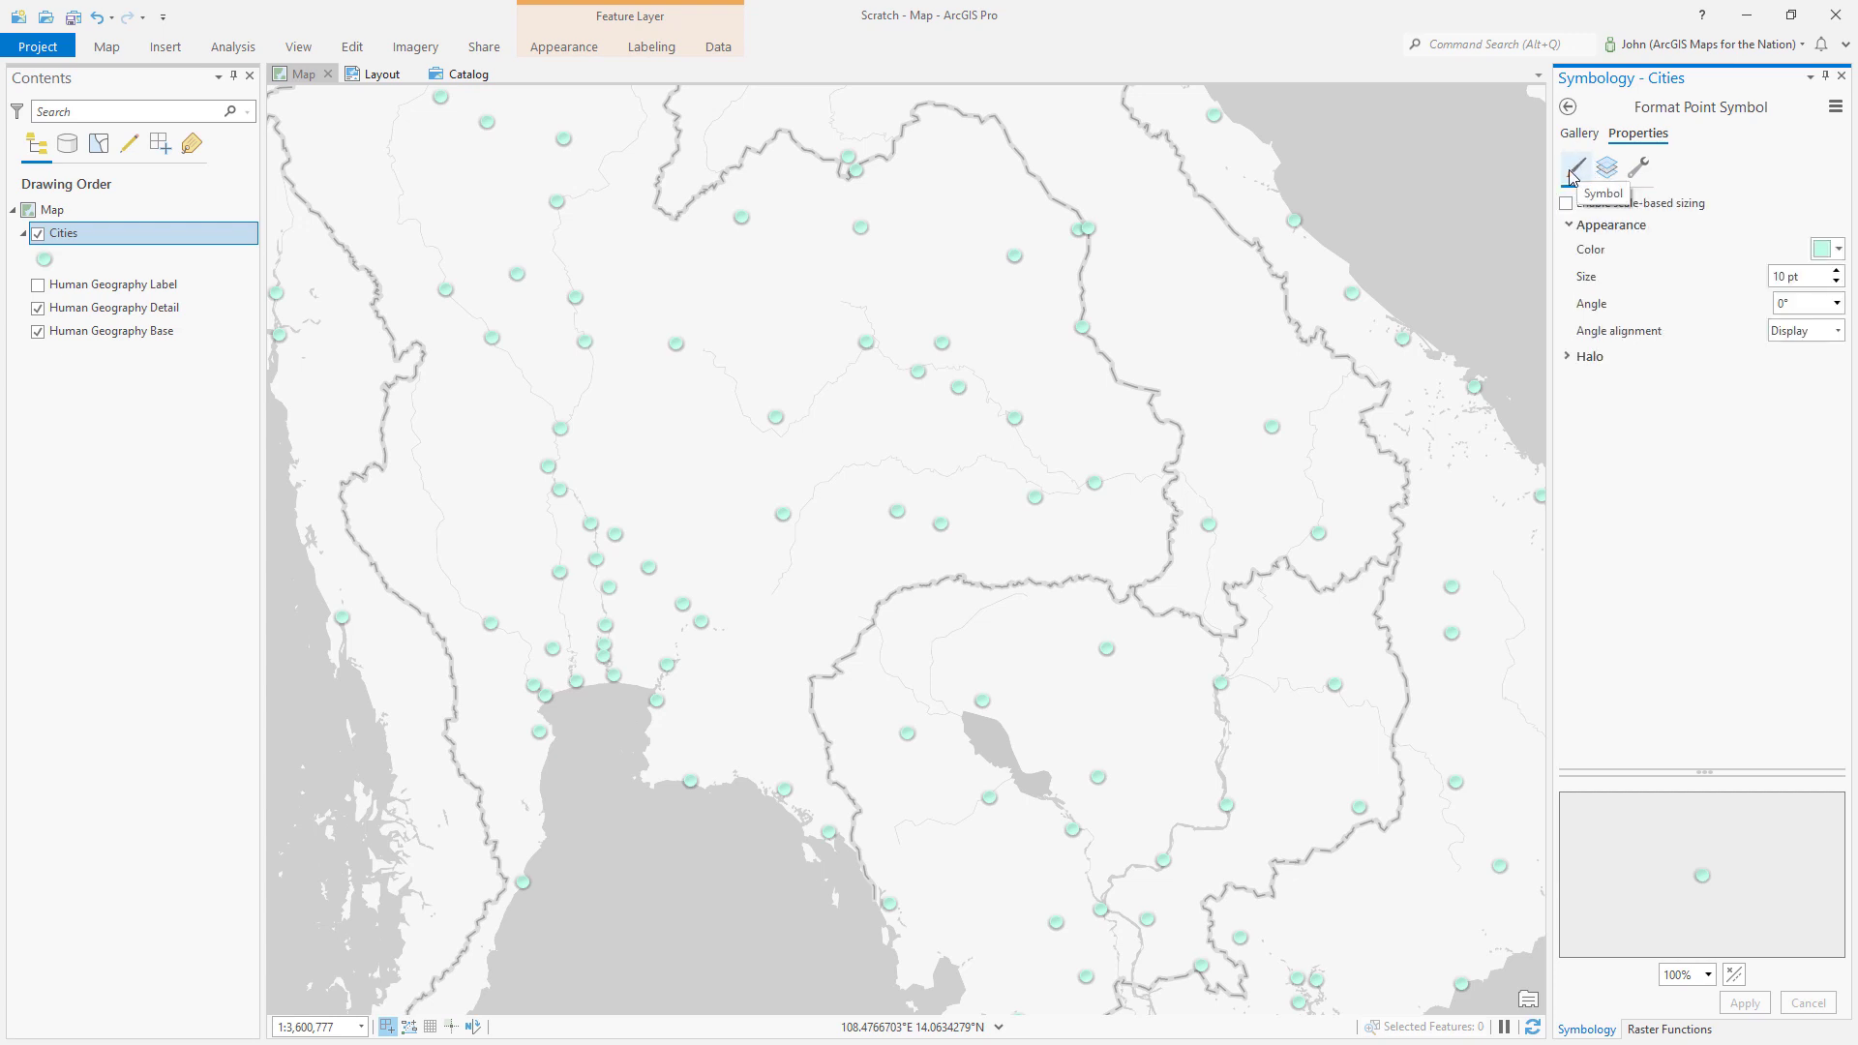
Set the whole point symbol's color to light purple and apply it.
click(1820, 252)
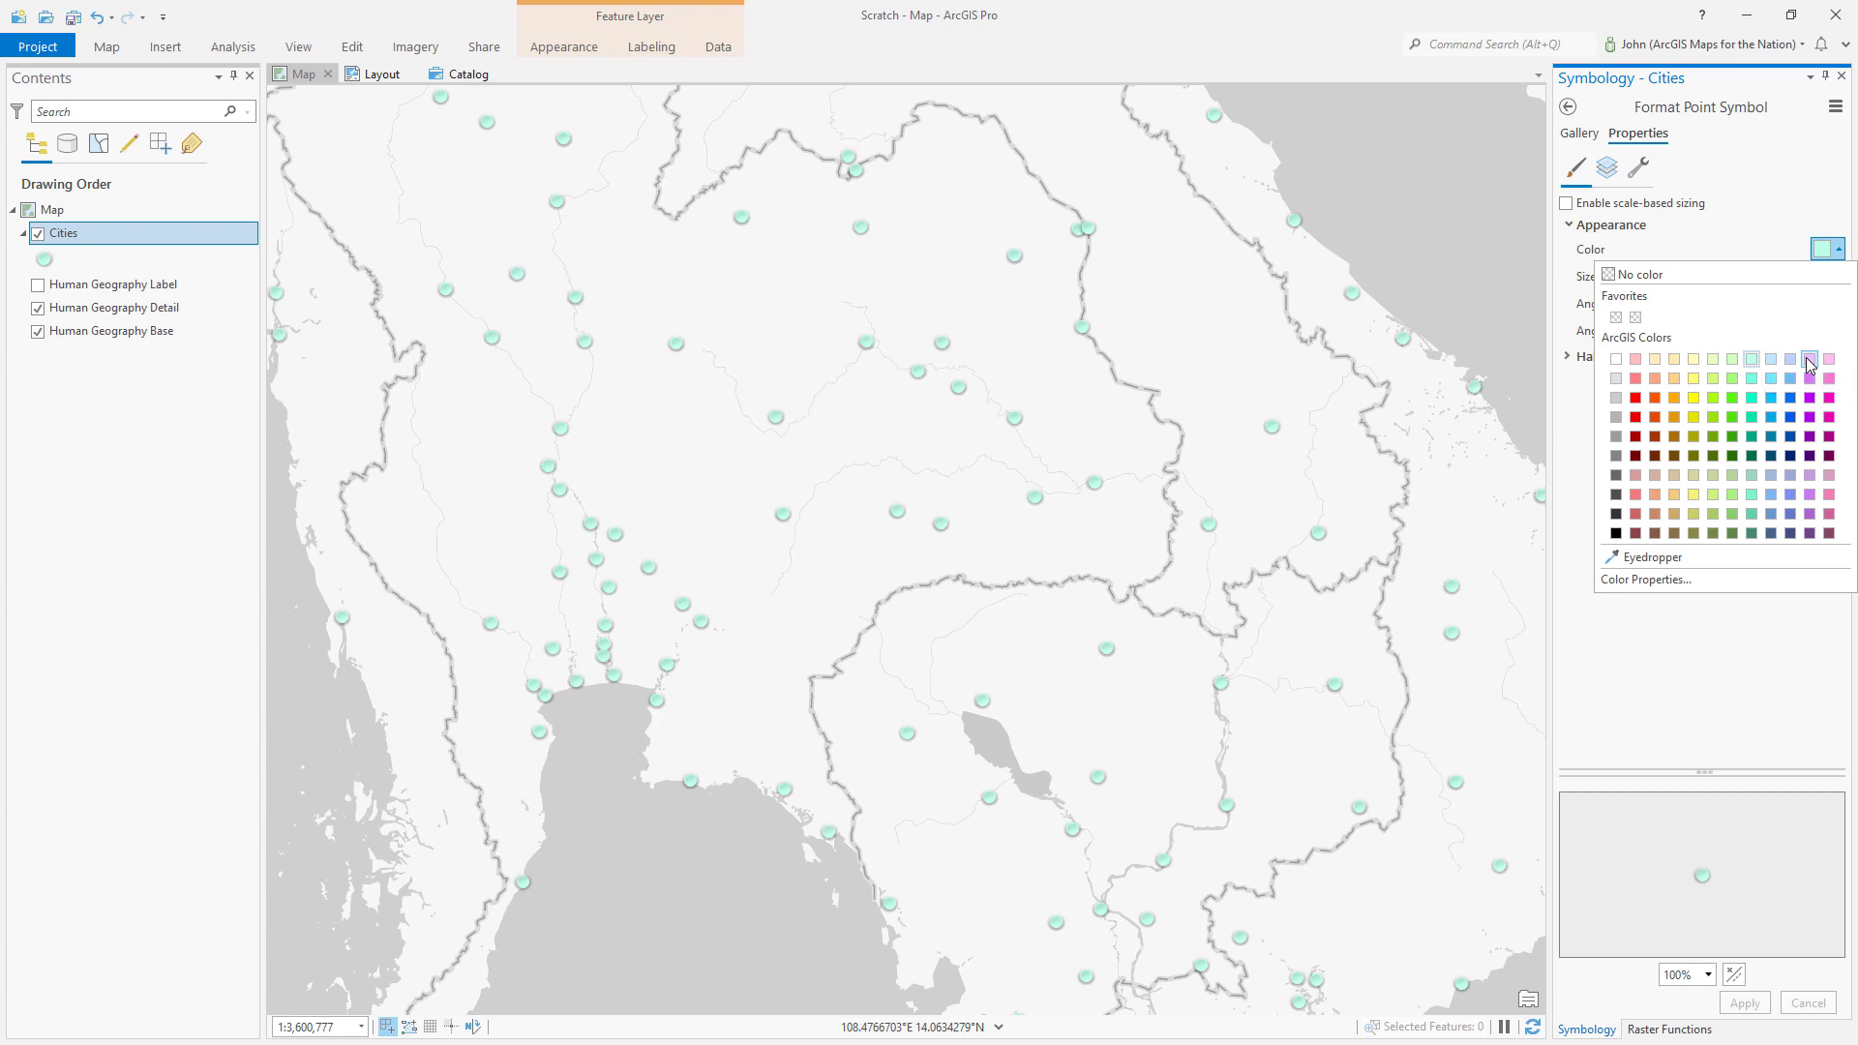
click(1810, 360)
click(1744, 1002)
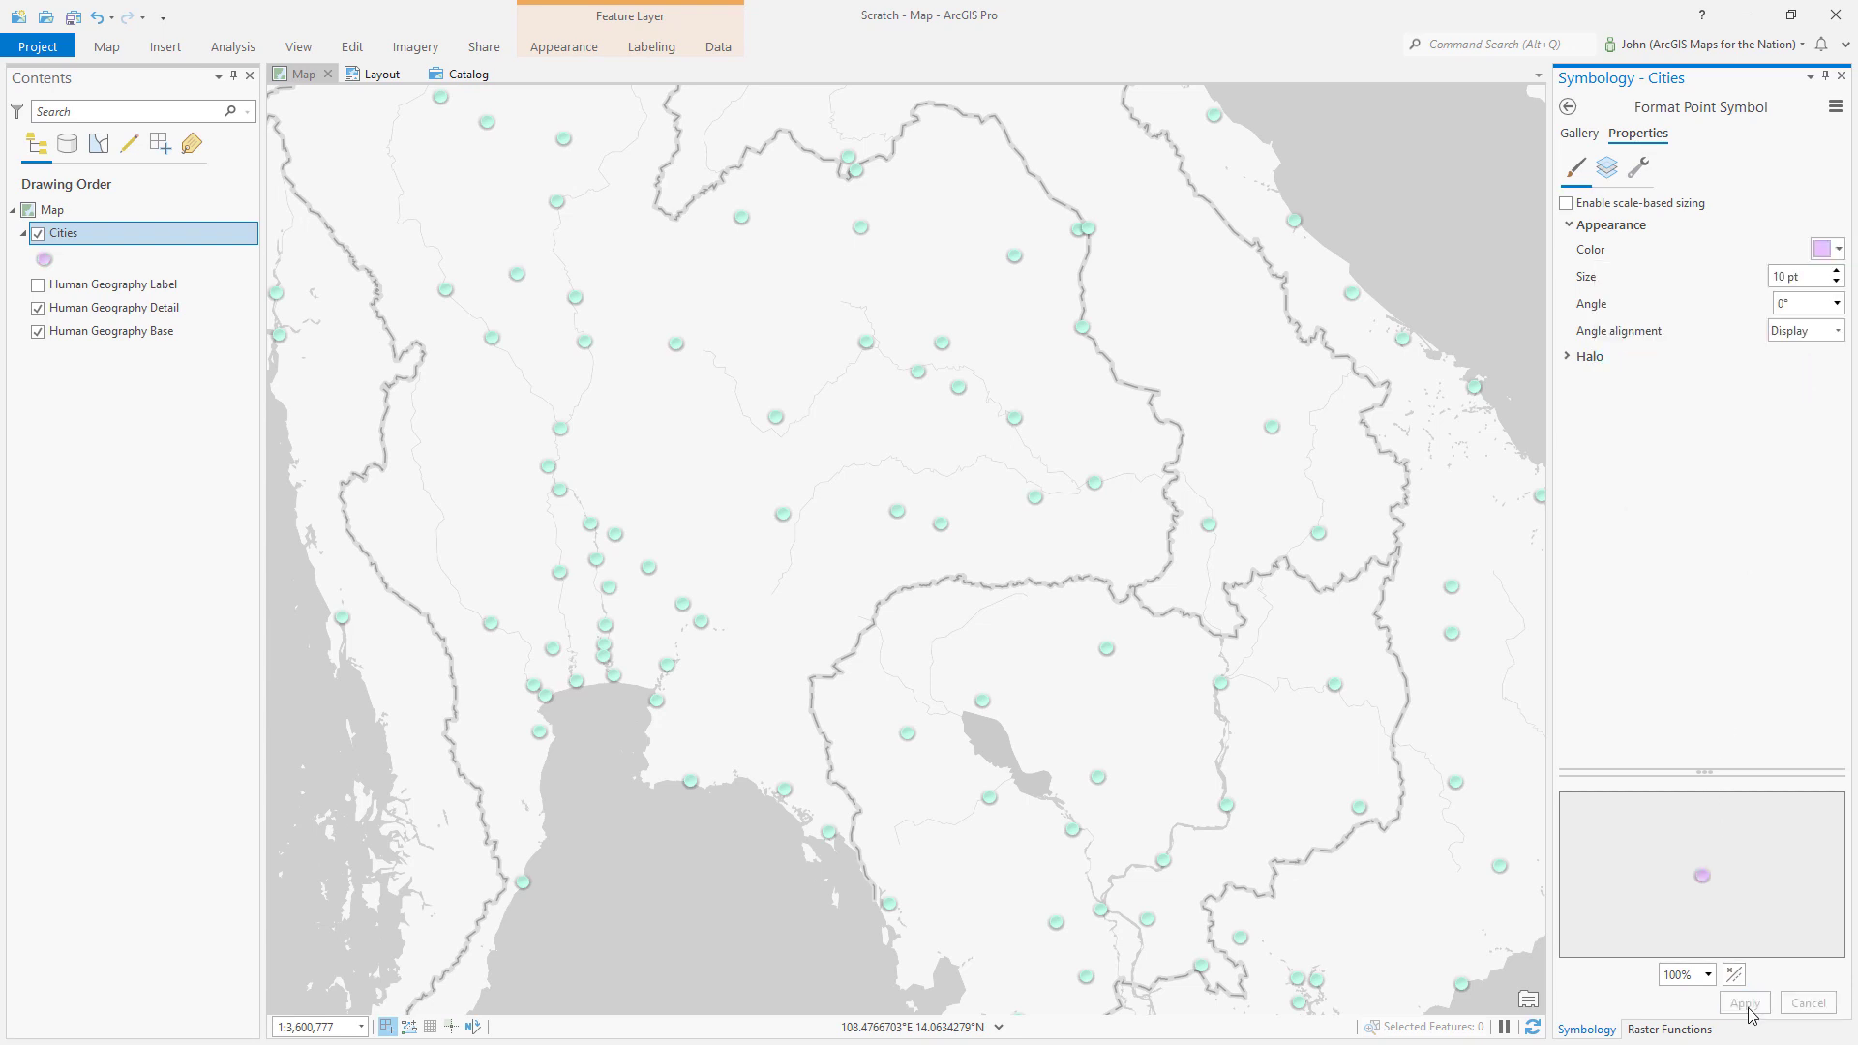
Set the whole point symbol's color to pale yellow-orange and apply it.
click(1826, 249)
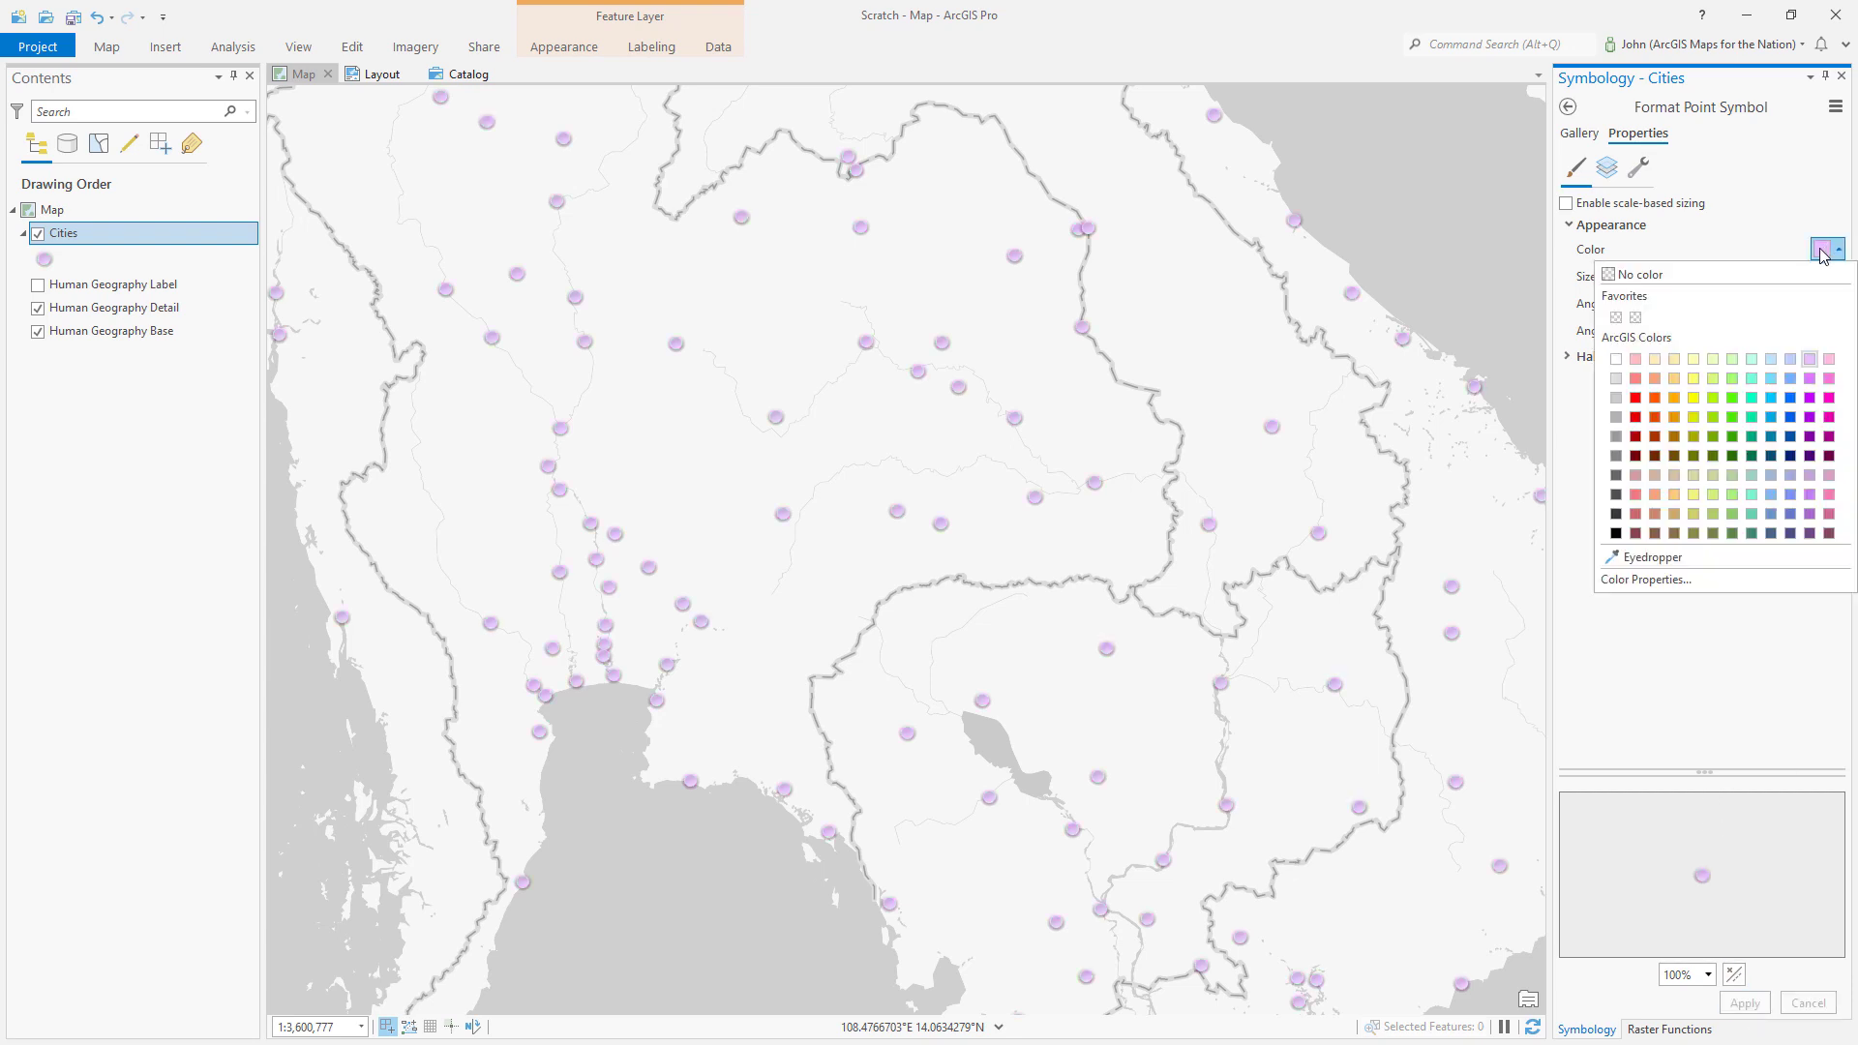
click(1674, 360)
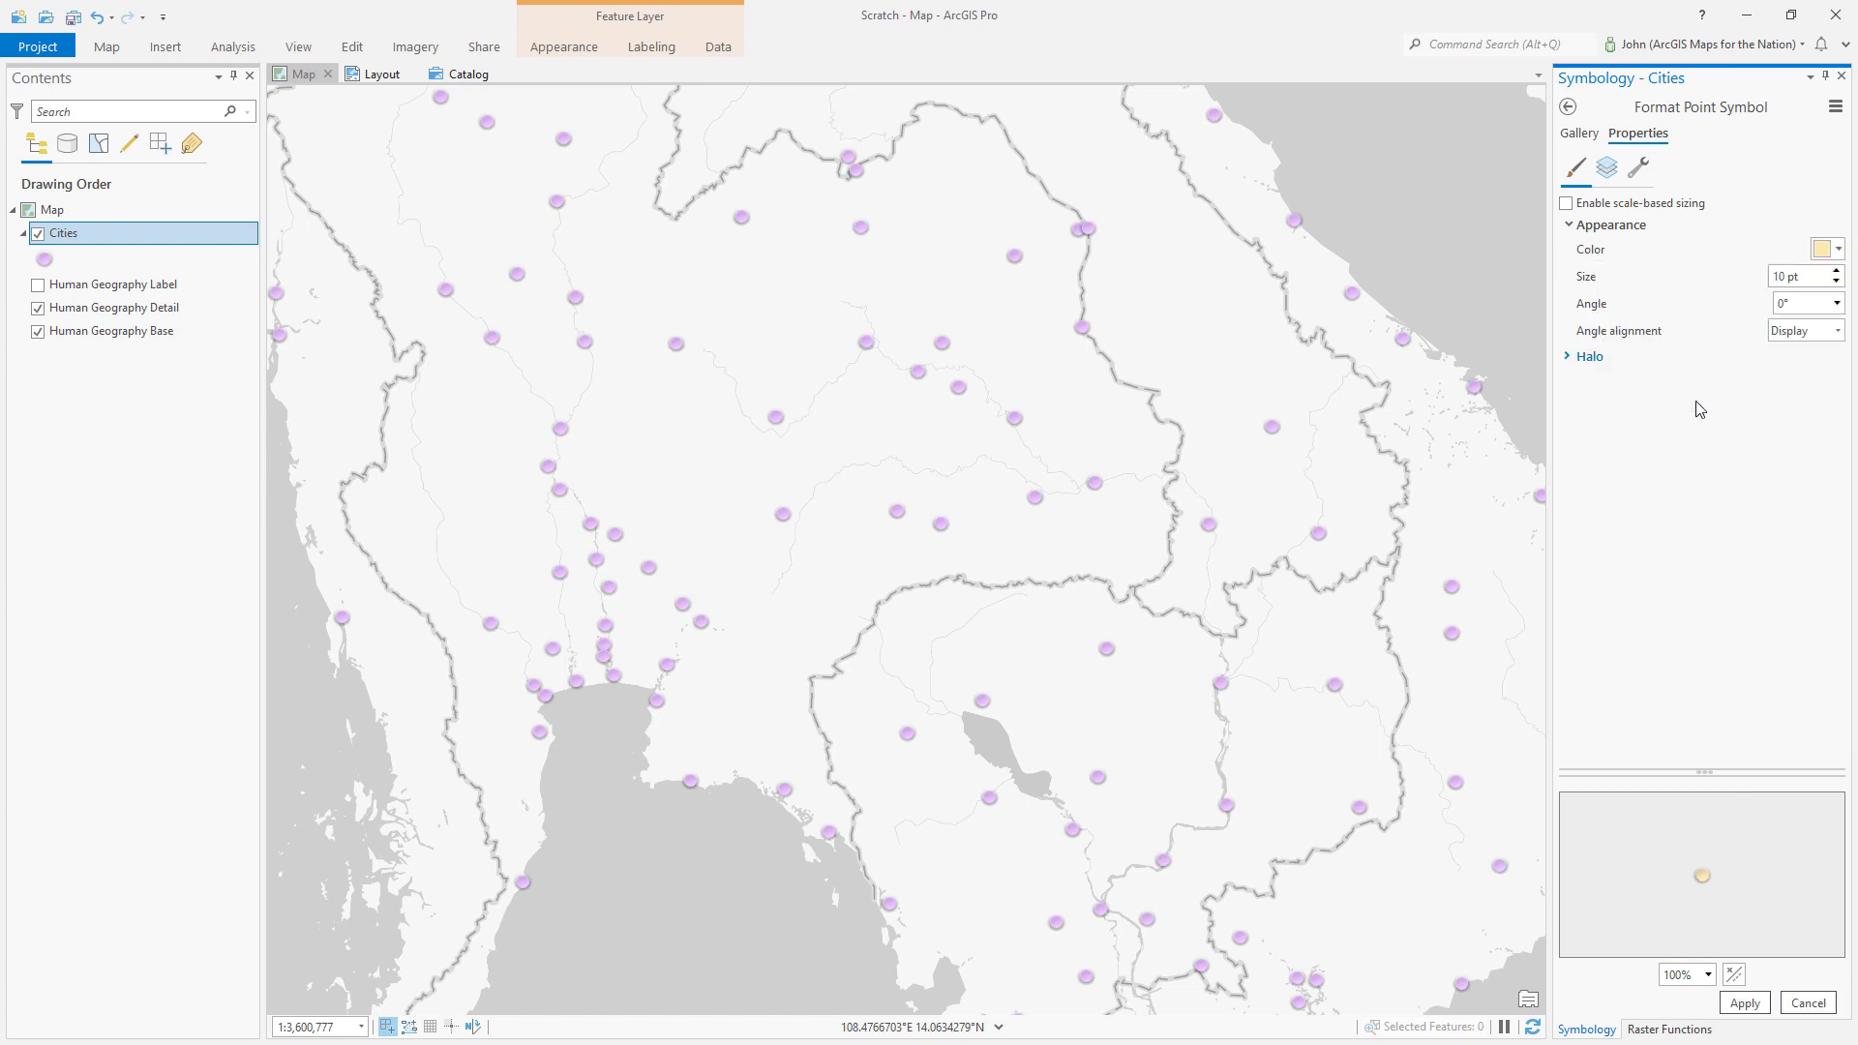
click(1745, 1003)
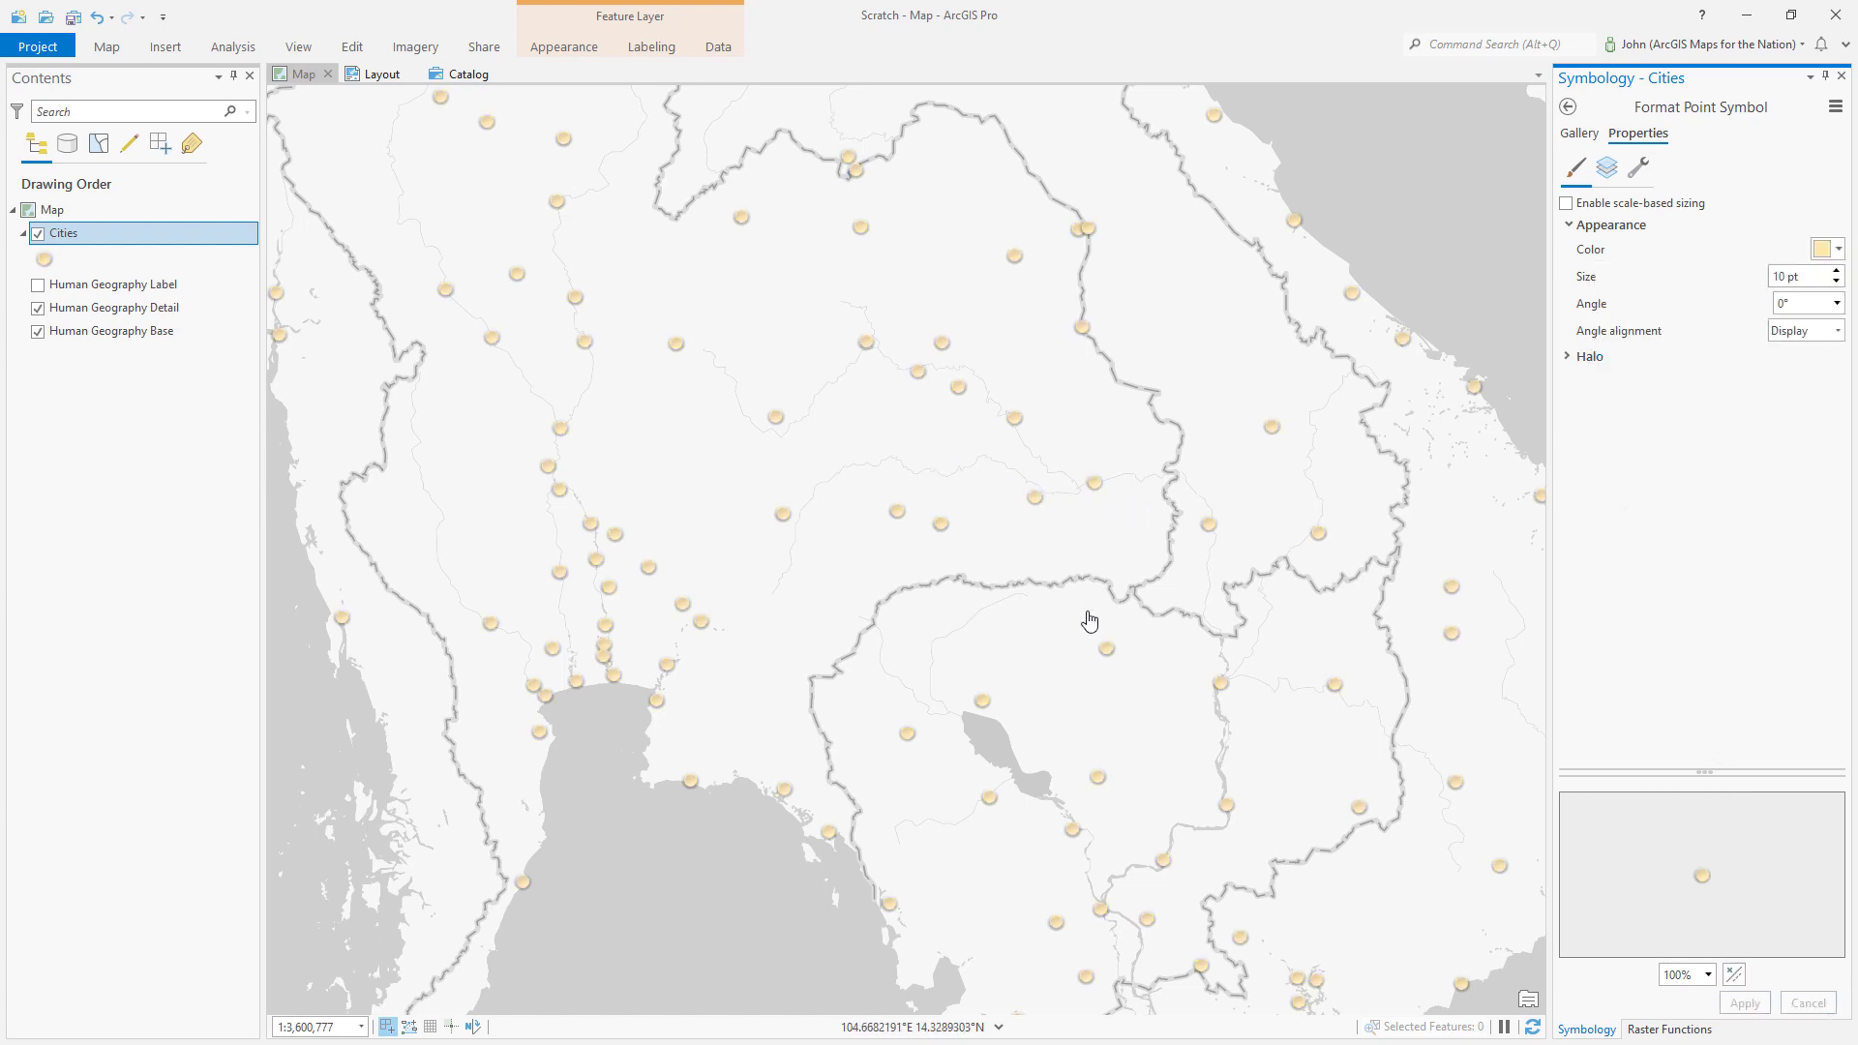
Set the whole point symbol's size to 16 pt and apply it.
drag(739, 545, 736, 544)
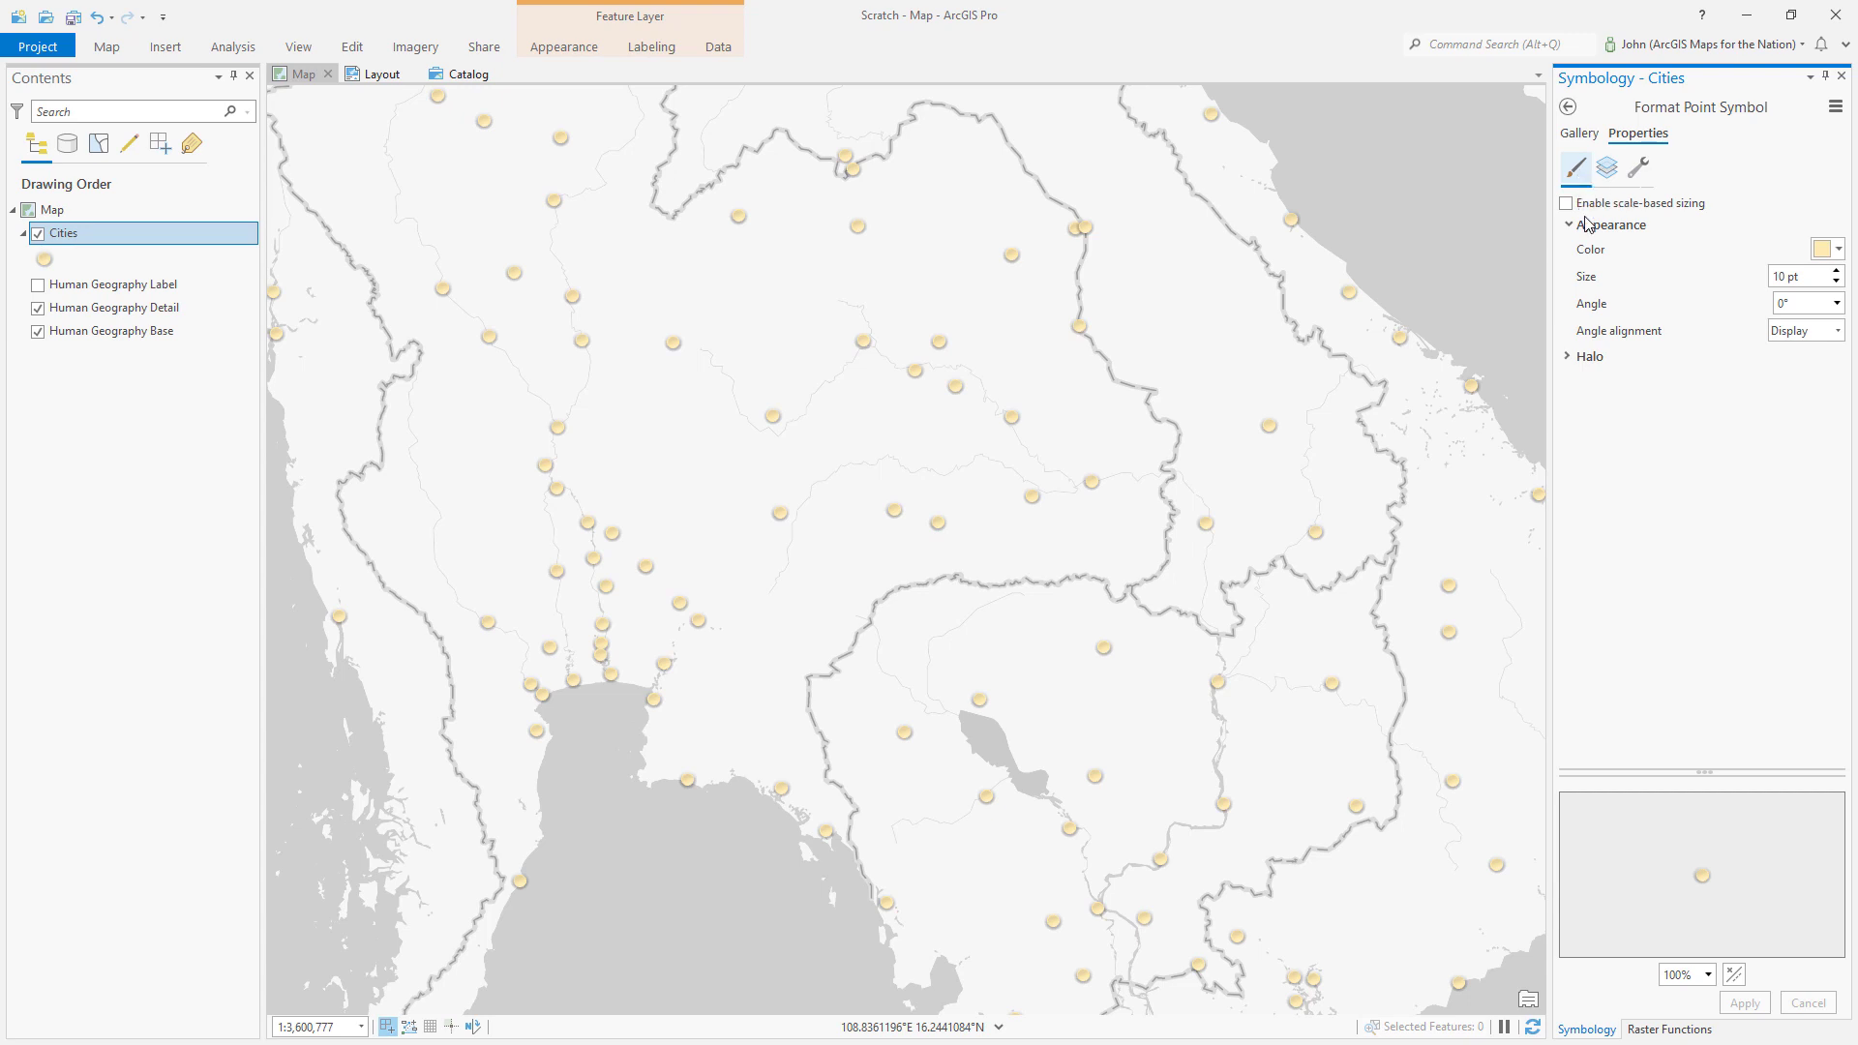
click(1837, 272)
click(1745, 1003)
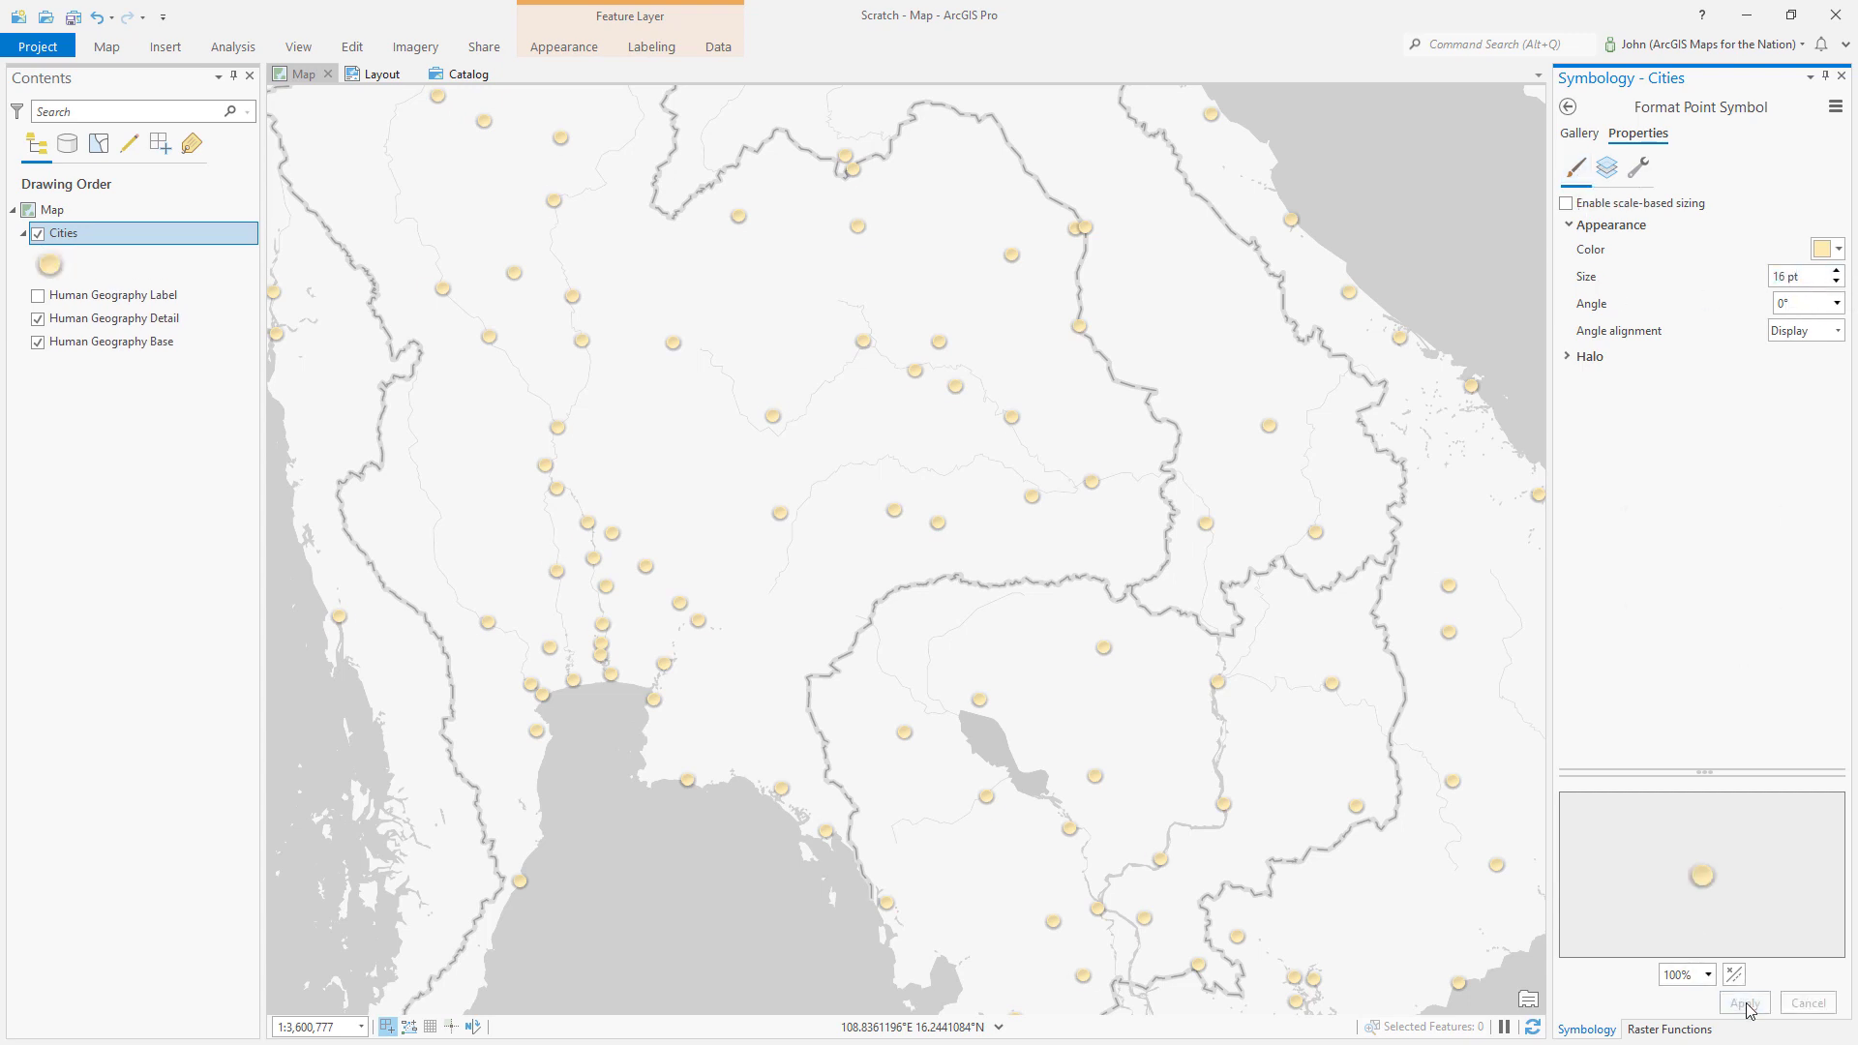
Examine the resized city symbols at different map scales and across neighbouring regions of the map.
scroll(842, 614, down, 2)
scroll(676, 498, up, 5)
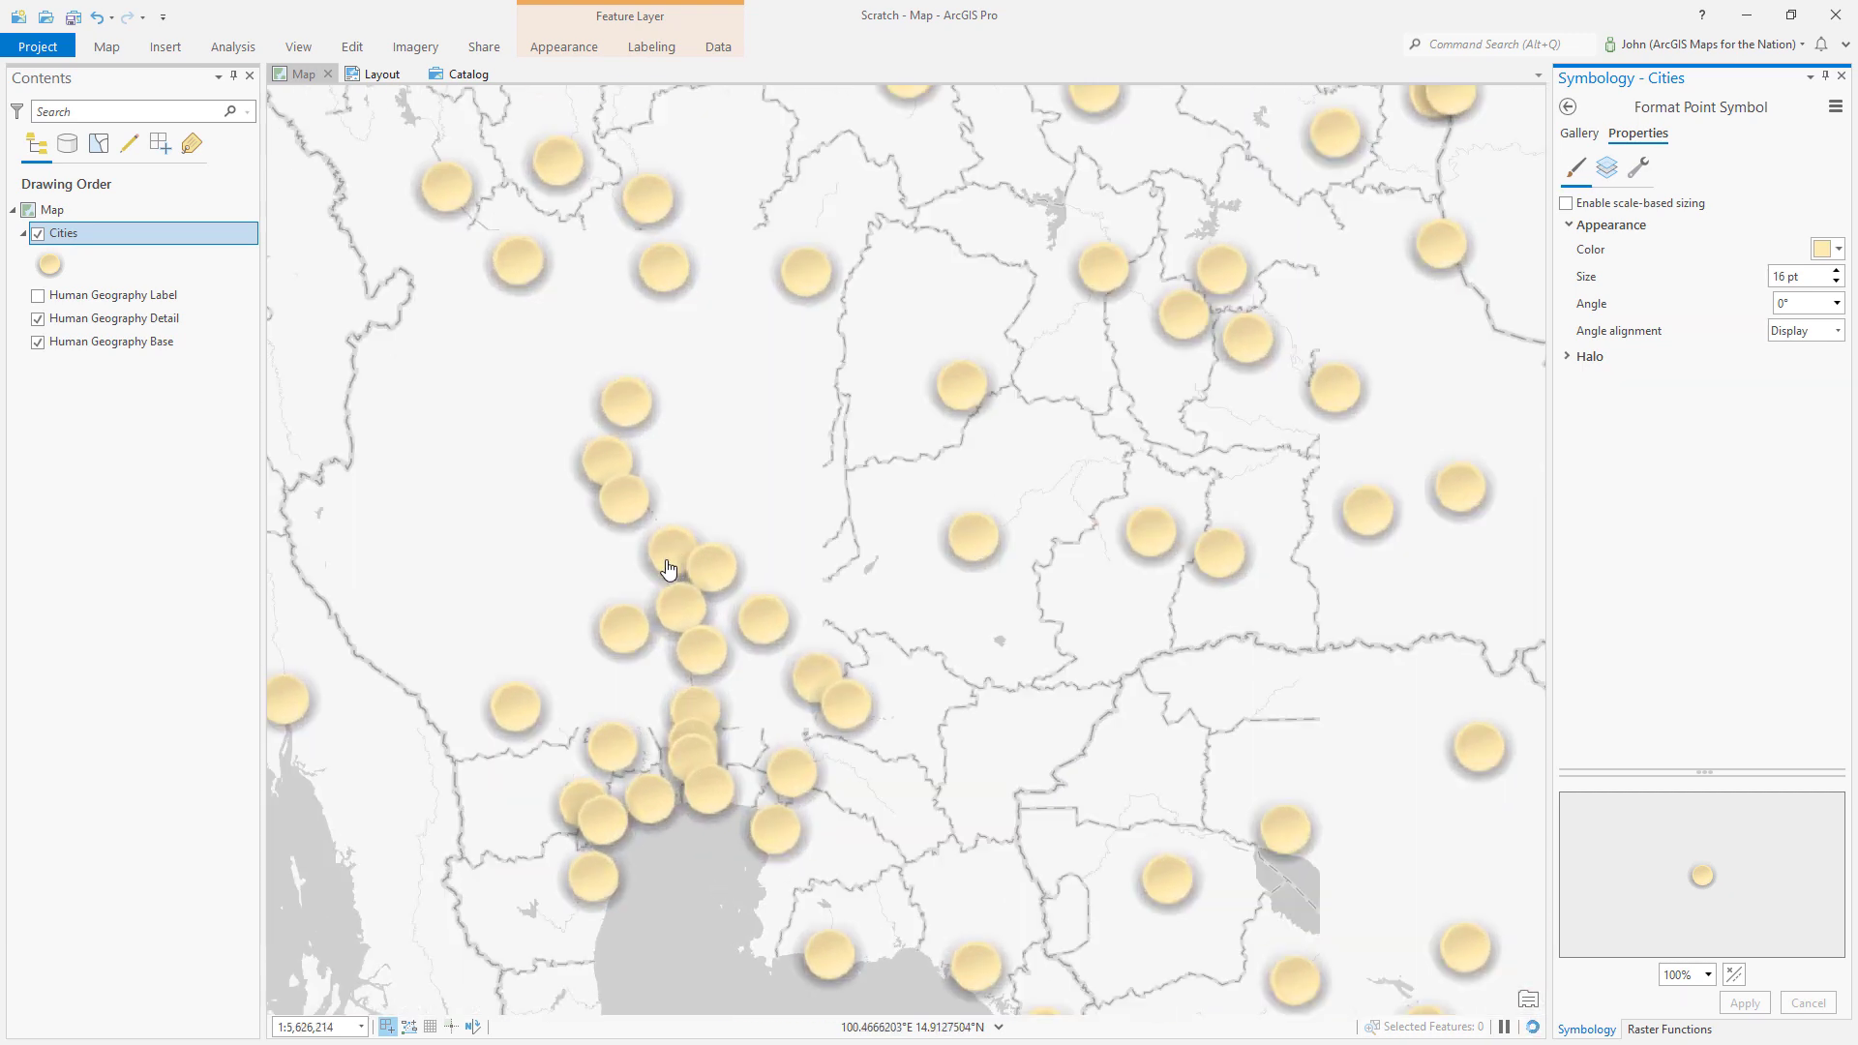
drag(1061, 320, 1207, 568)
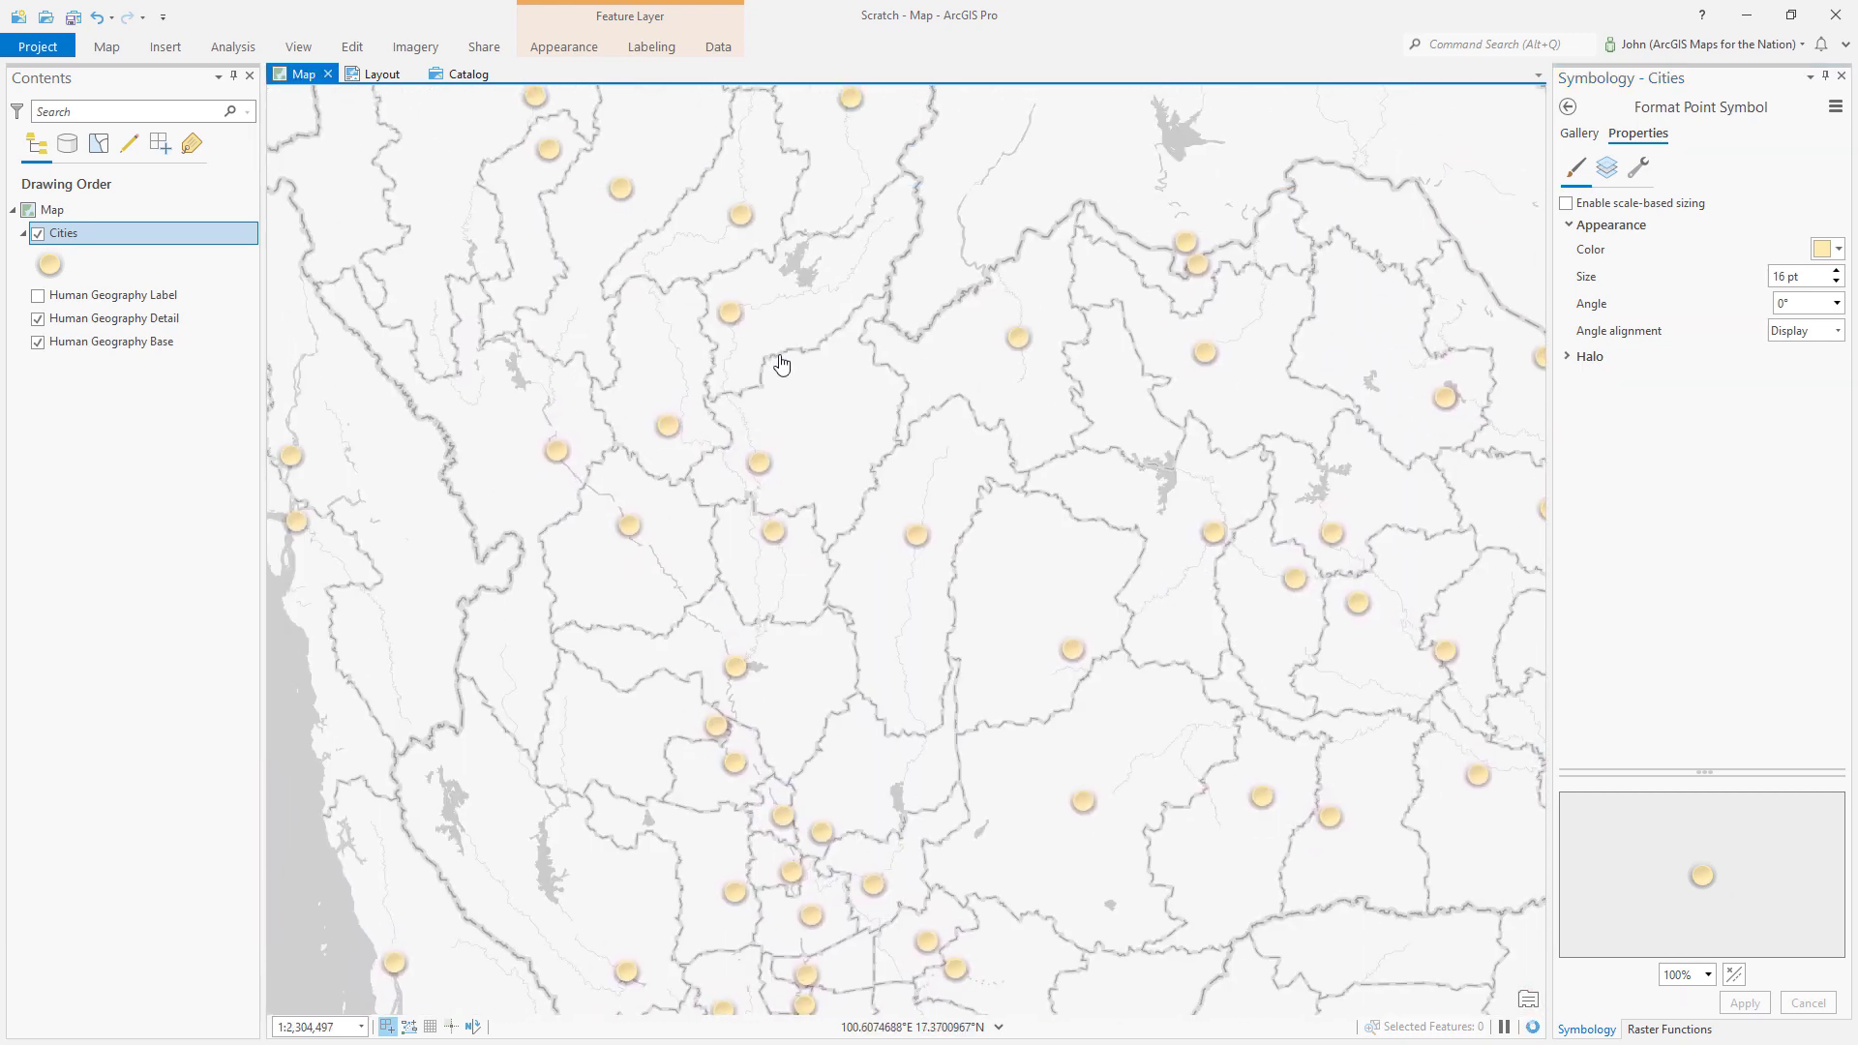
drag(776, 365, 907, 525)
drag(643, 381, 739, 610)
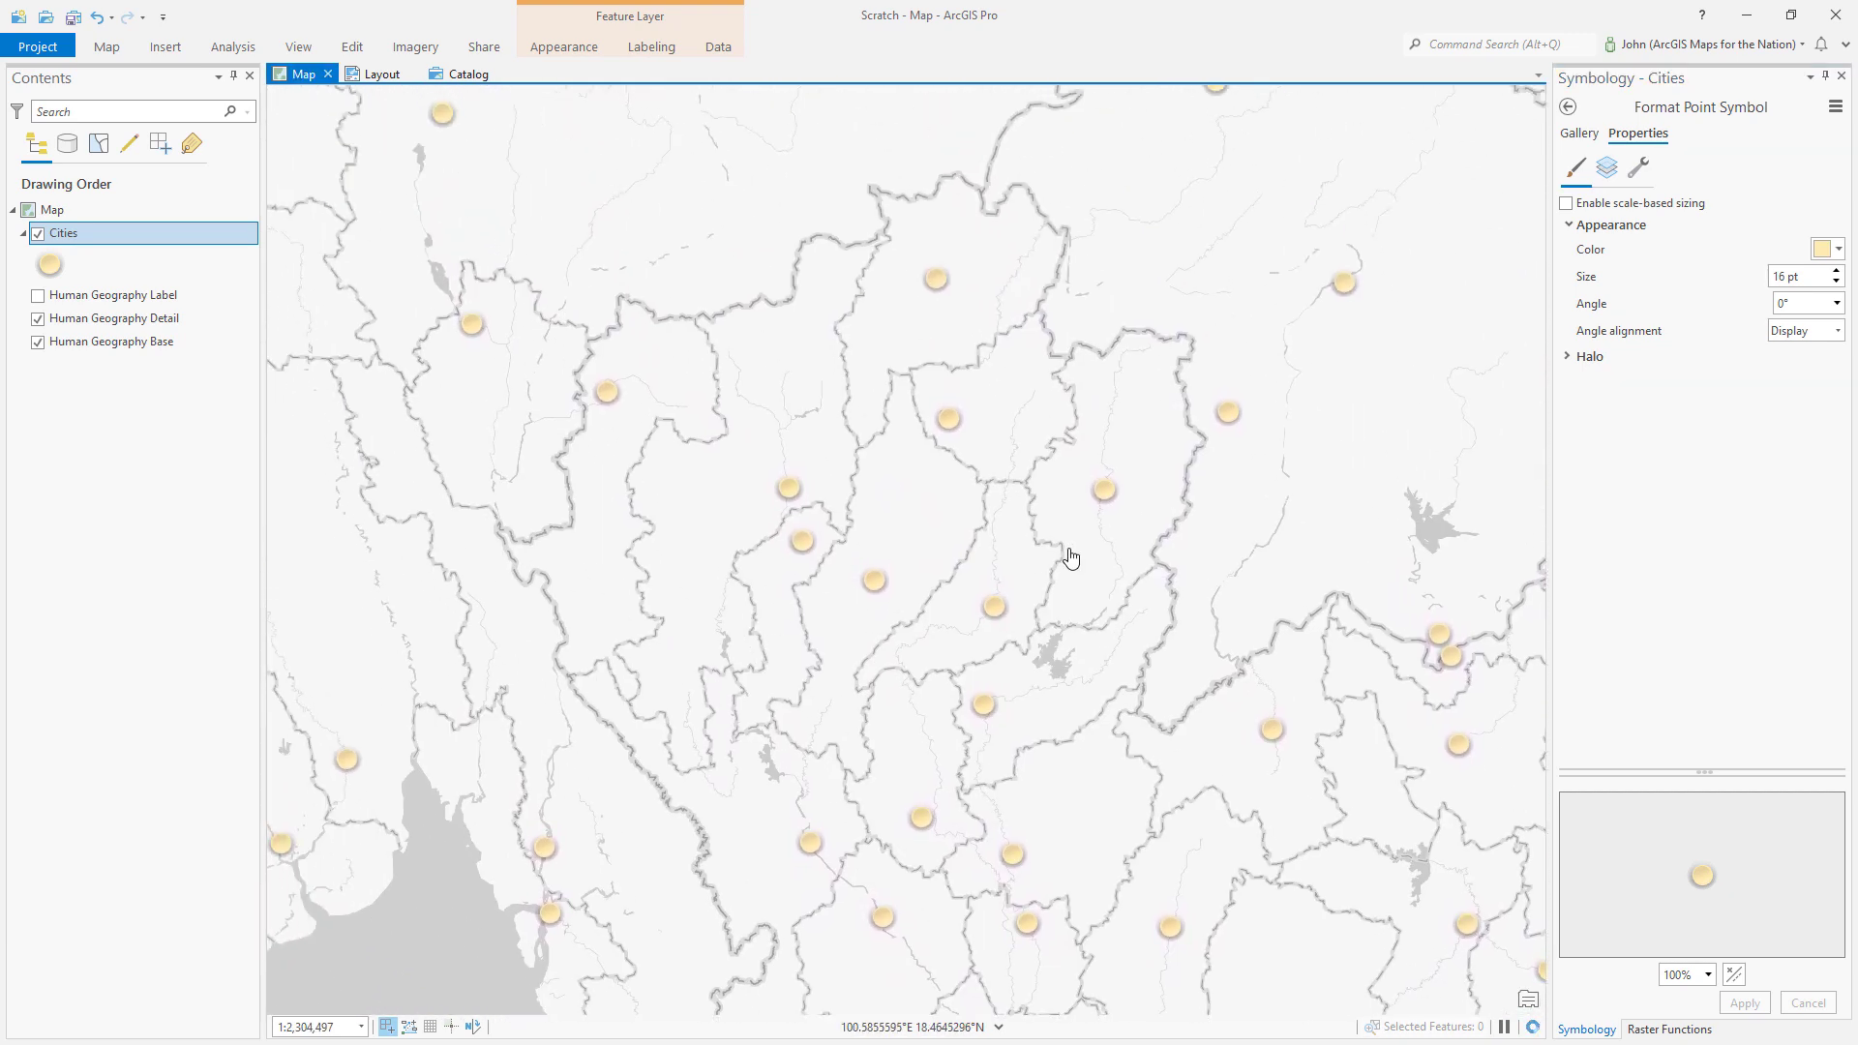
drag(1065, 552, 787, 274)
drag(1231, 748, 1141, 664)
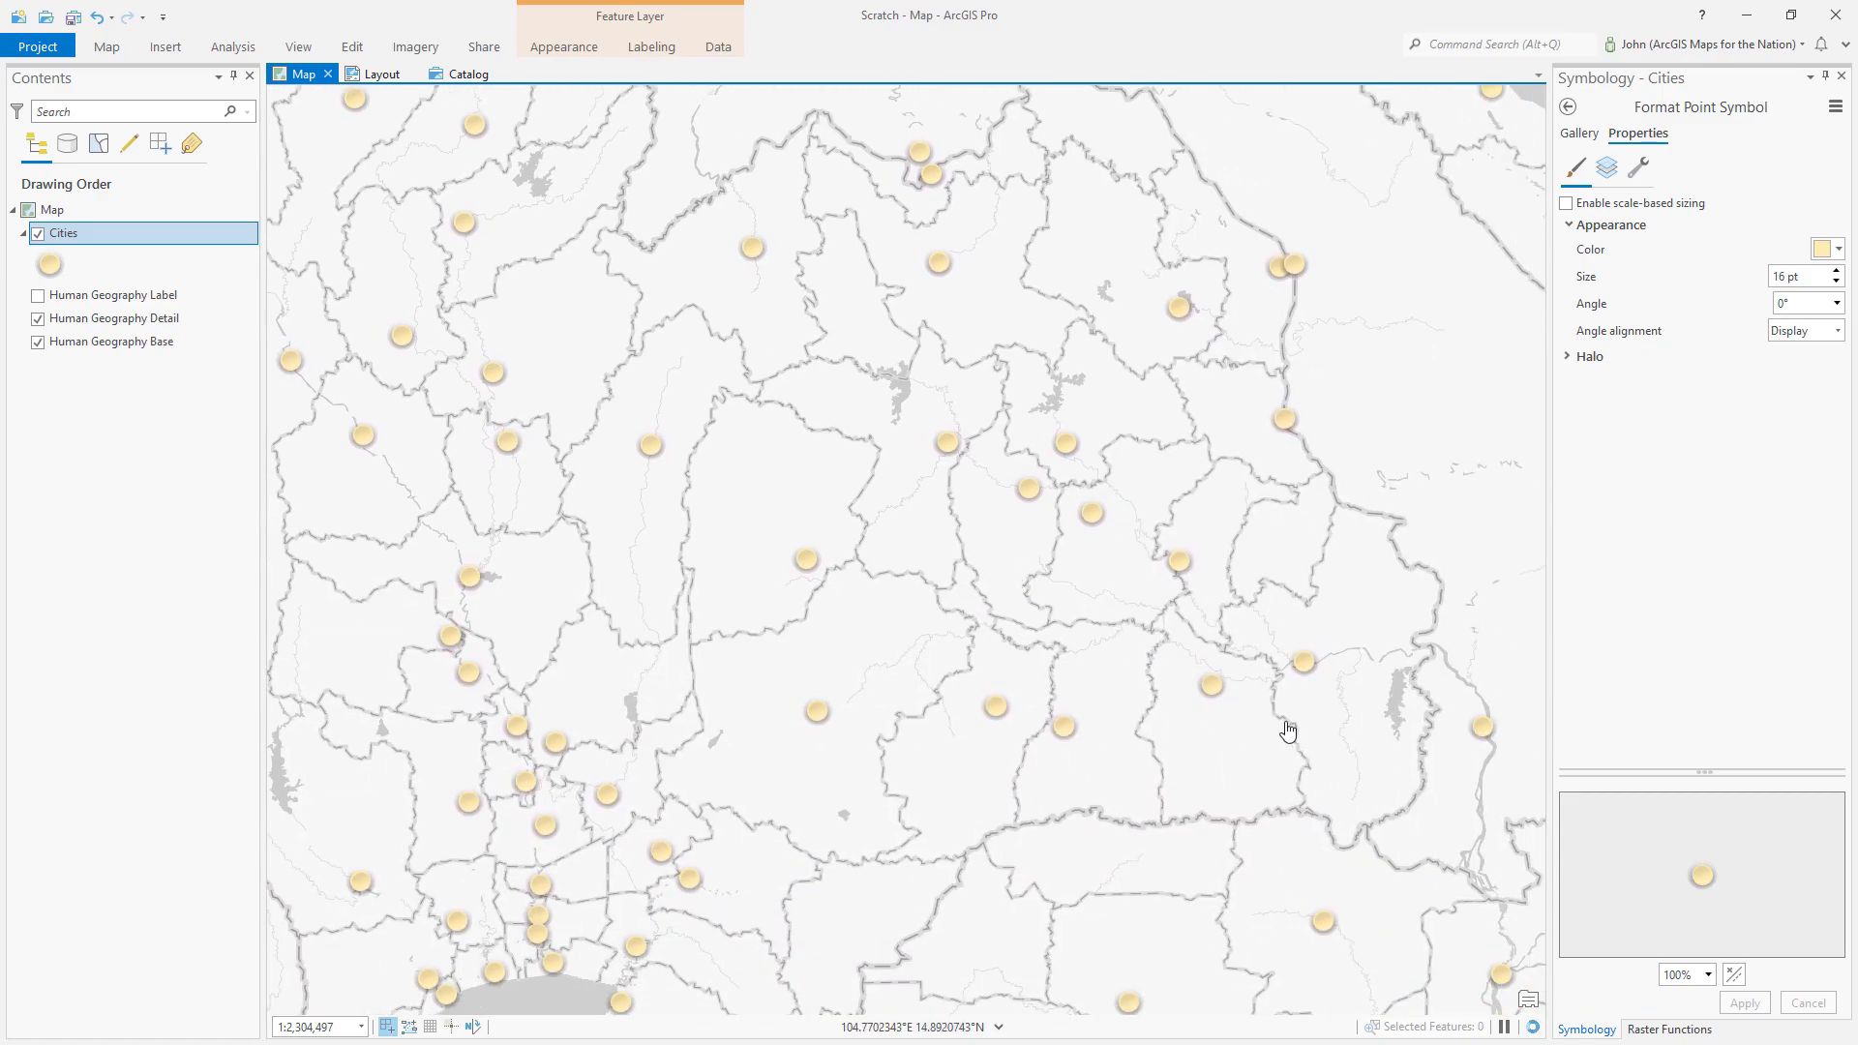